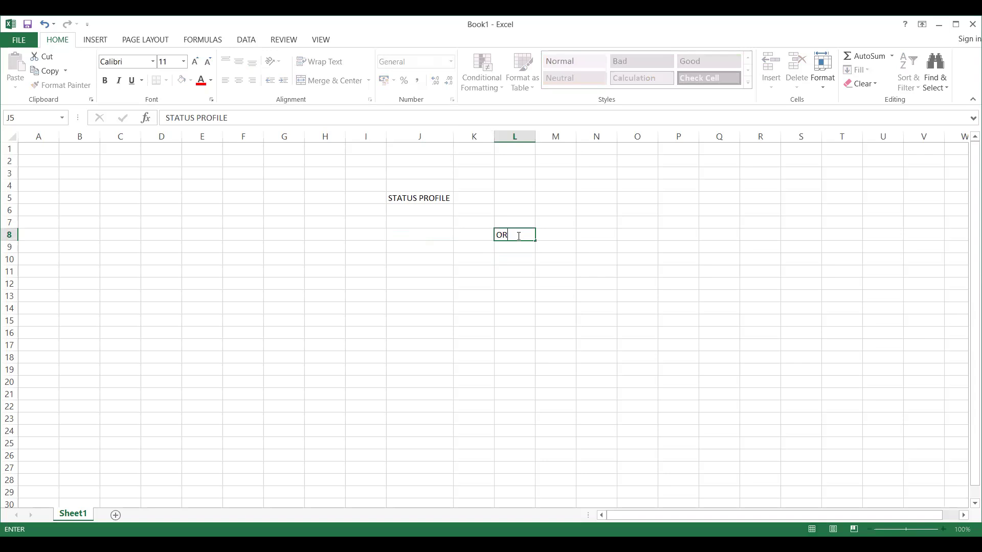
- Enter the headings DLV in cell M8 and BILLING in cell N8, beside the OR heading
type("DLV")
key("Tab")
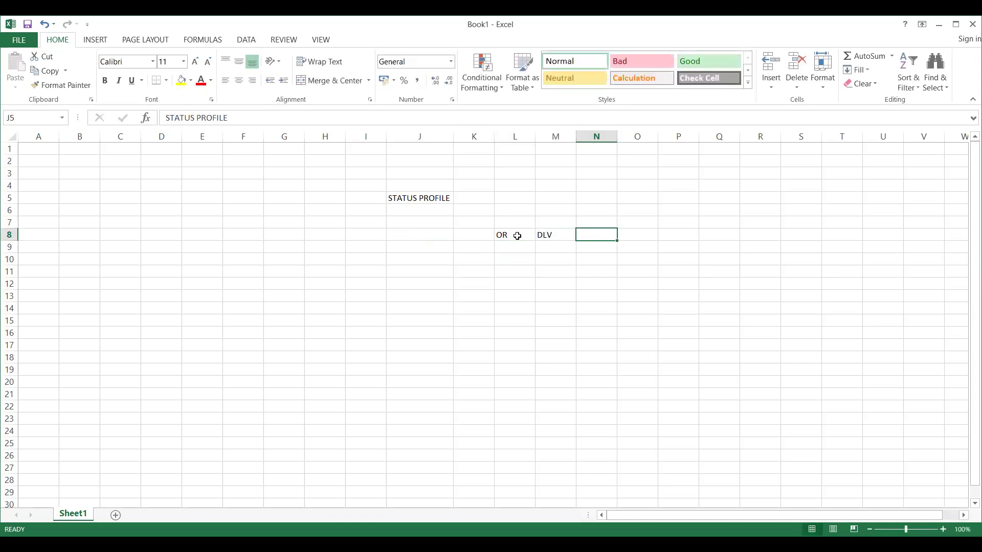
type("BILLING")
left_click(526, 244)
left_click(472, 239)
left_click_drag(420, 246, 514, 246)
left_click(514, 245)
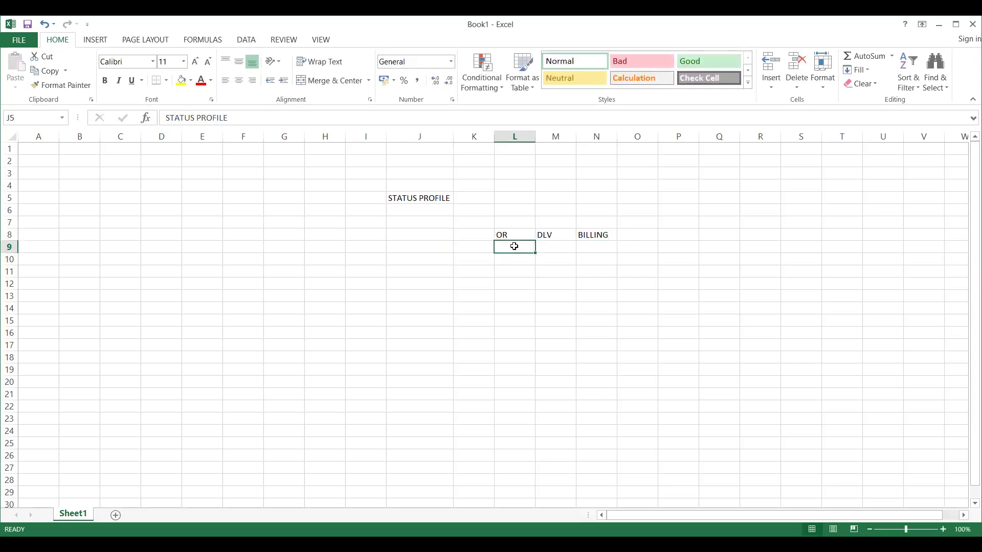
left_click(513, 235)
left_click(513, 260)
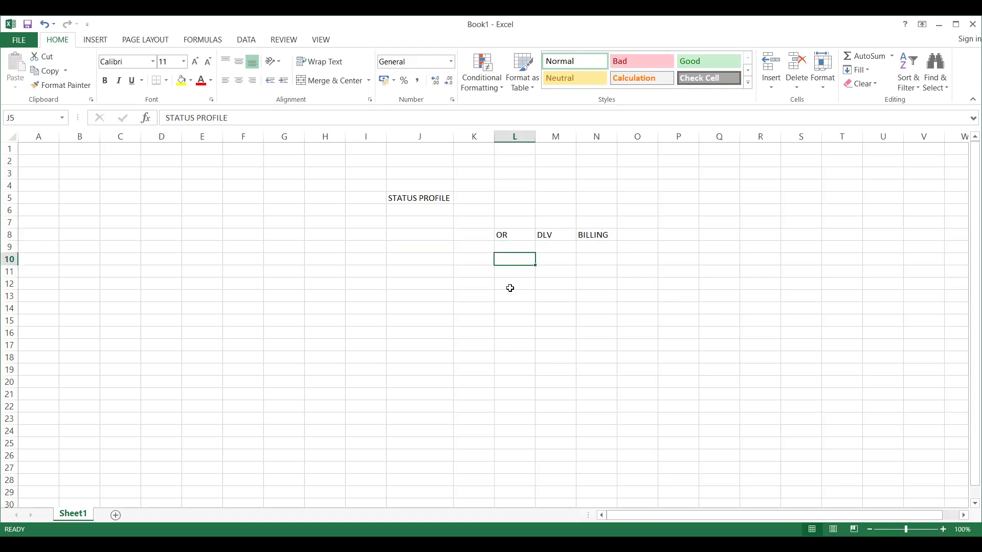
left_click(510, 284)
left_click(511, 269)
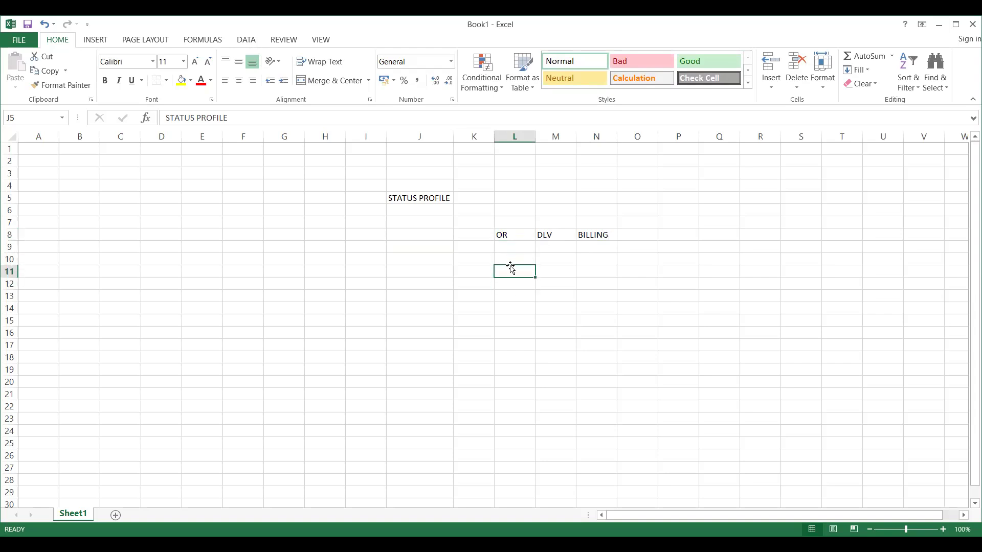
left_click(510, 236)
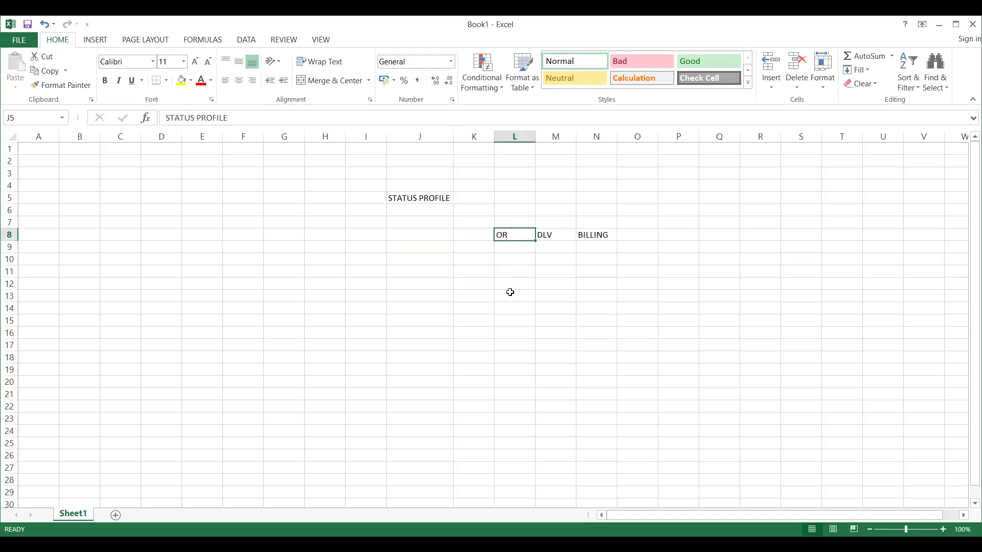
left_click(509, 274)
left_click(509, 282)
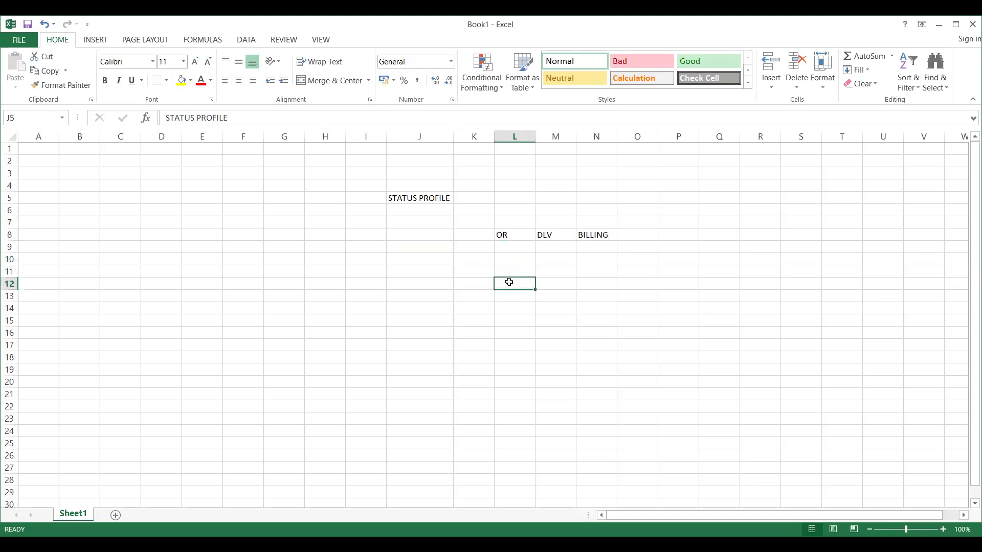
left_click(578, 282)
left_click(499, 285)
left_click(516, 271)
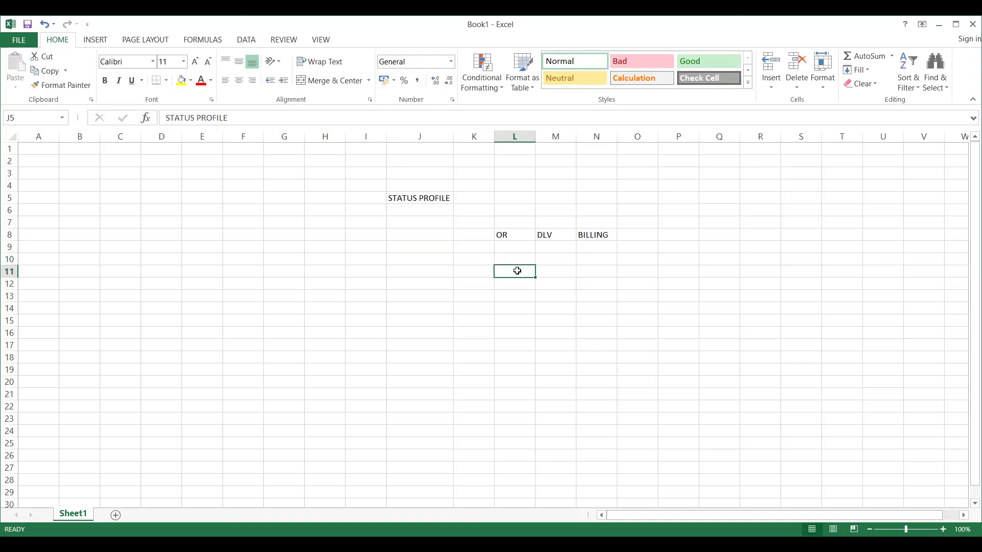
left_click(515, 281)
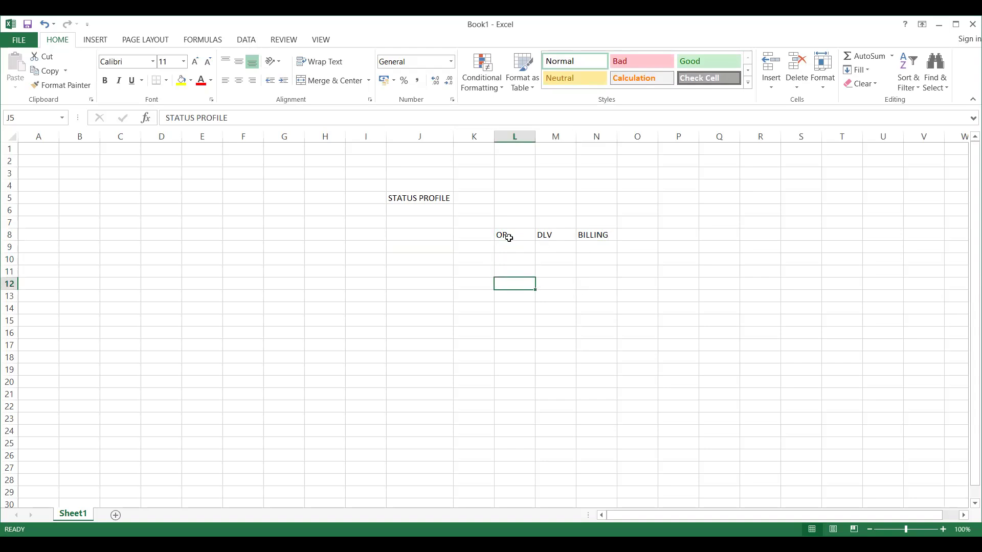
left_click(506, 236)
left_click(509, 281)
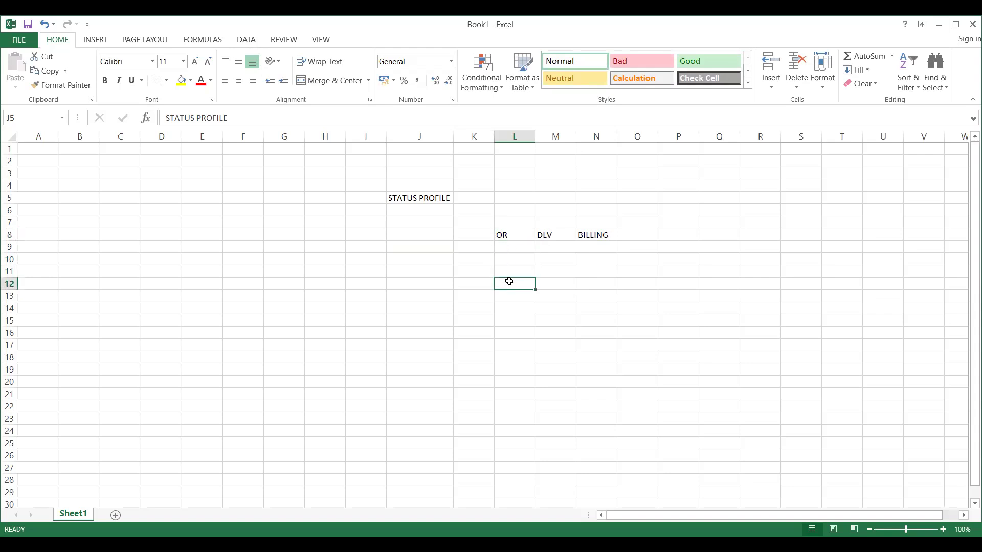
left_click(509, 237)
left_click(506, 261)
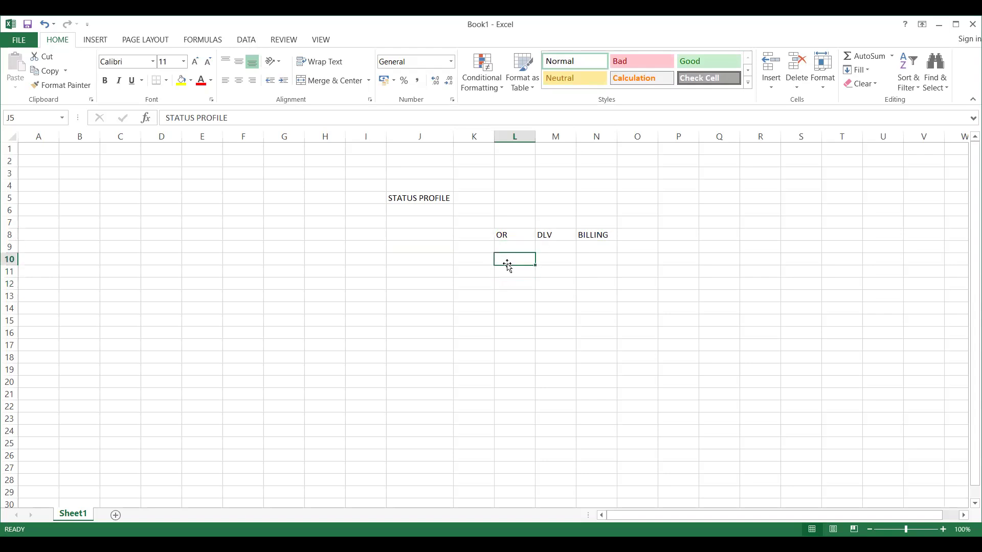
left_click(549, 236)
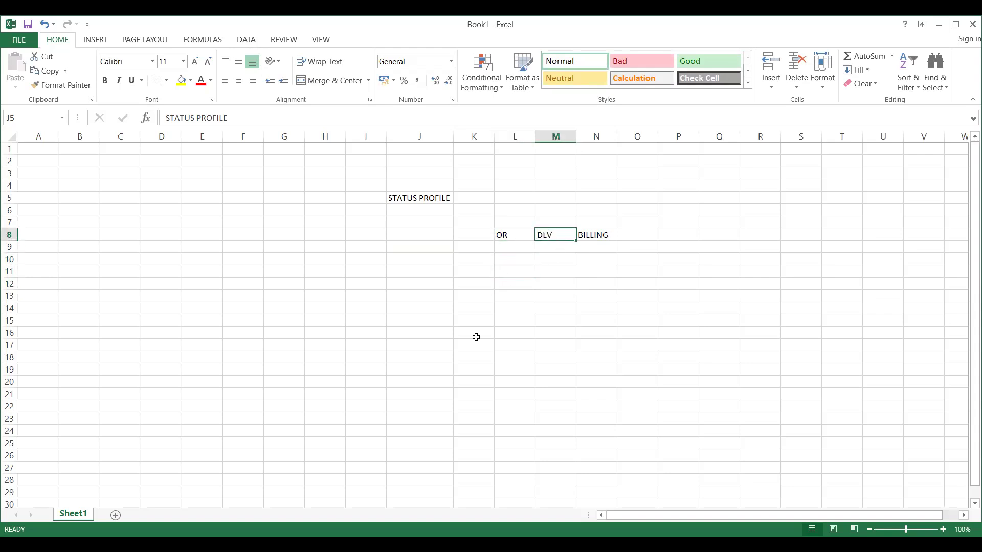
left_click(517, 293)
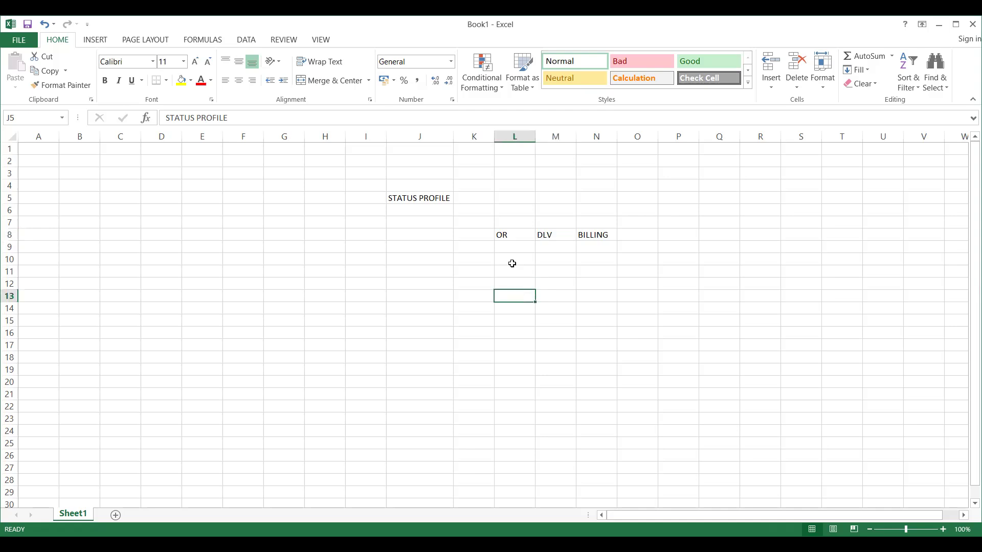
- Enter the code OTC1 in cell L11, below the OR heading
left_click(512, 272)
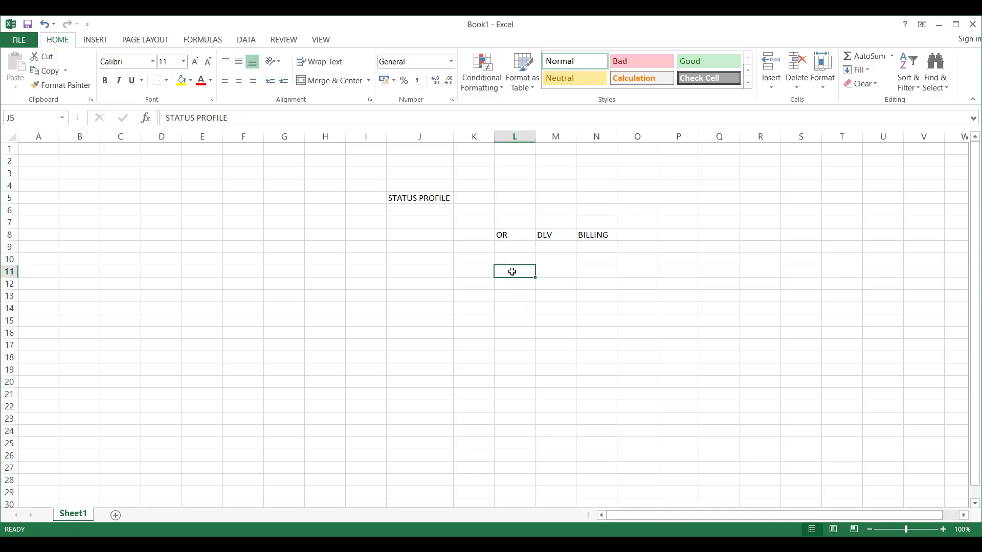
type("OTC")
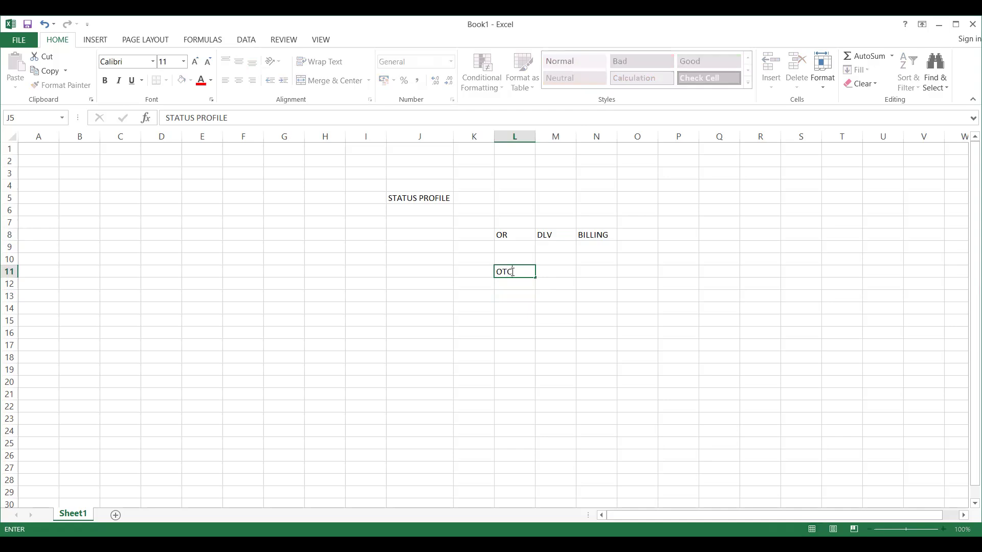
key("Tab")
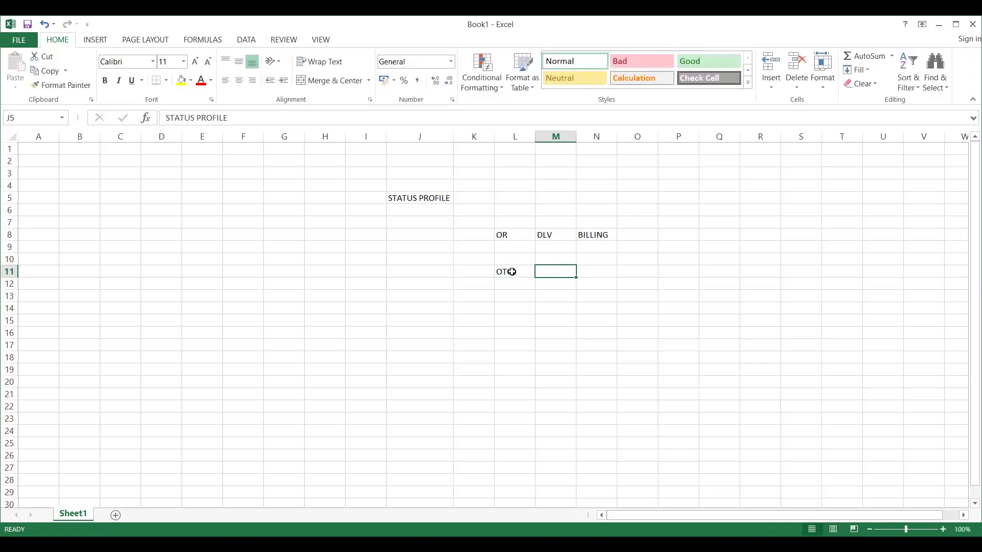
- Enter the status code ORDA in cell L11, replacing its contents
left_click(509, 272)
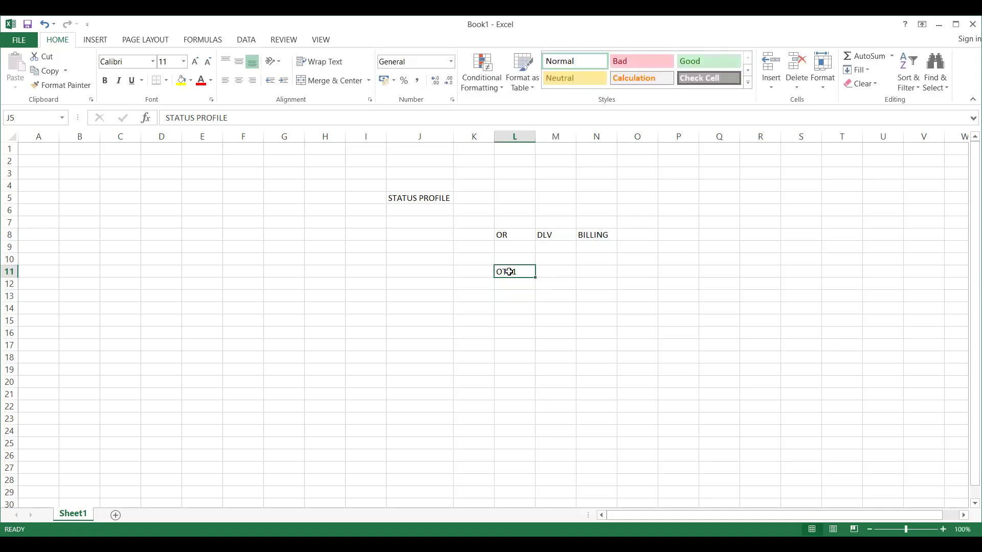
type("OR")
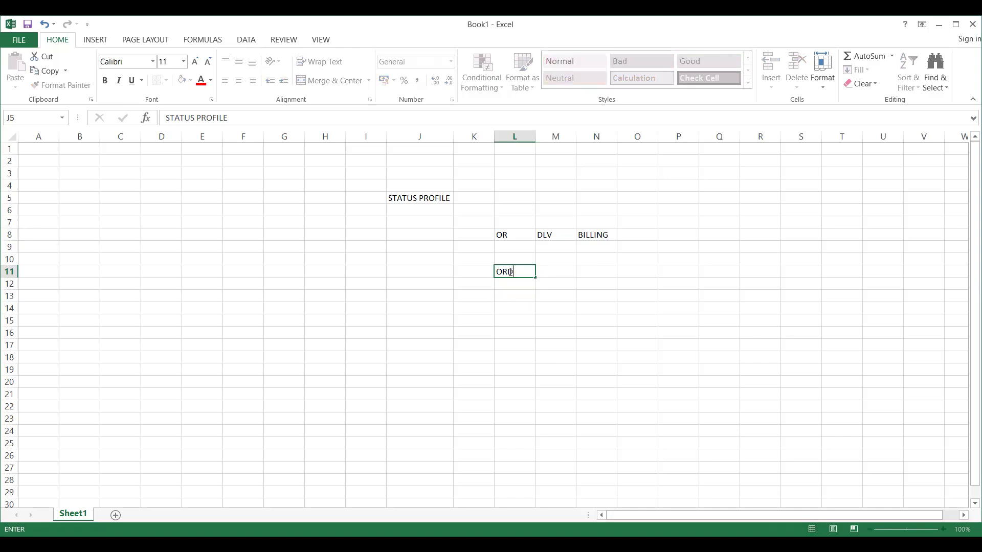
type("DA")
key("Tab")
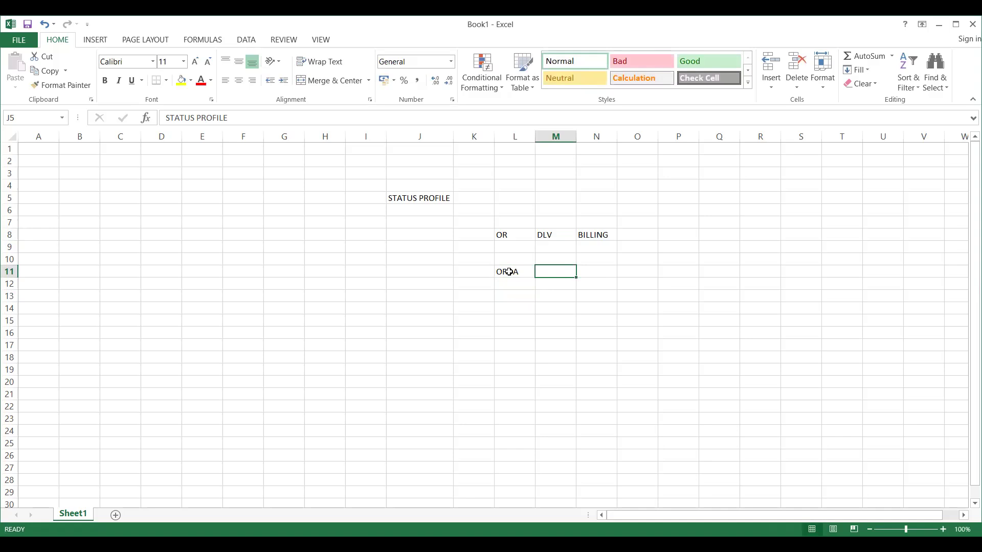
left_click(507, 272)
left_click_drag(548, 268, 498, 272)
left_click(500, 272)
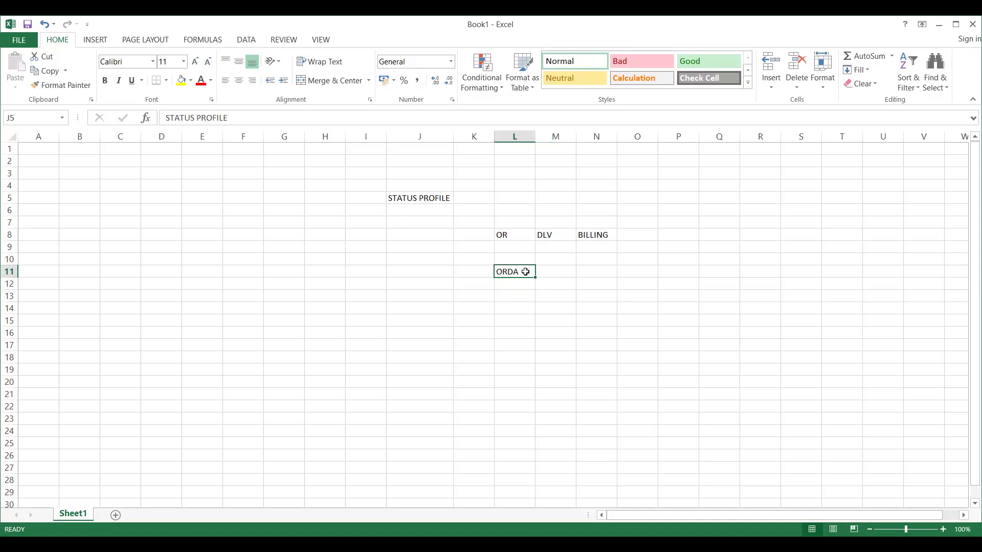
left_click(547, 271)
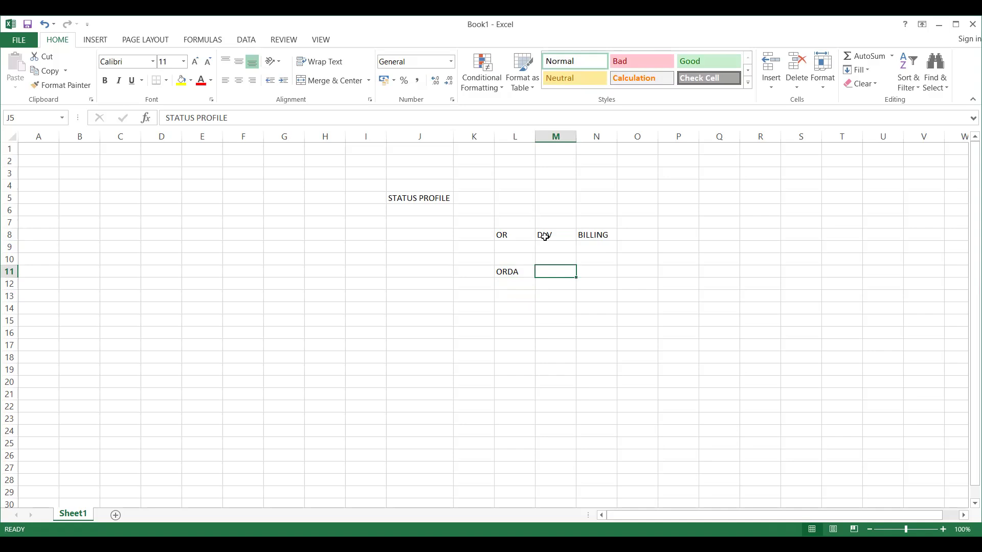
left_click(507, 270)
- Enter ORDER CREATE in cell M11 beside ORDA, and narrow column L to about the width of the ORDA code
left_click(547, 270)
type("ORD")
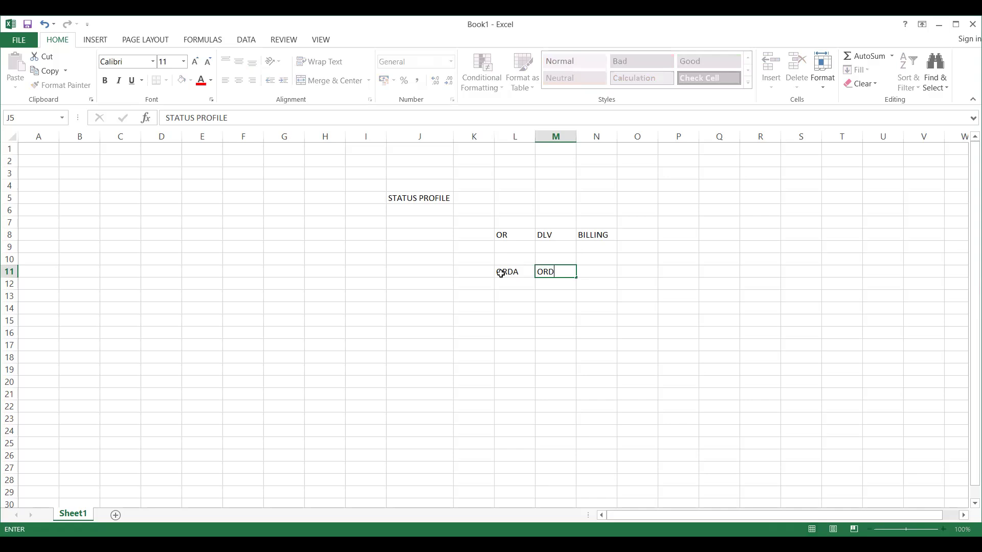
type("ER CREAT")
left_click(500, 283)
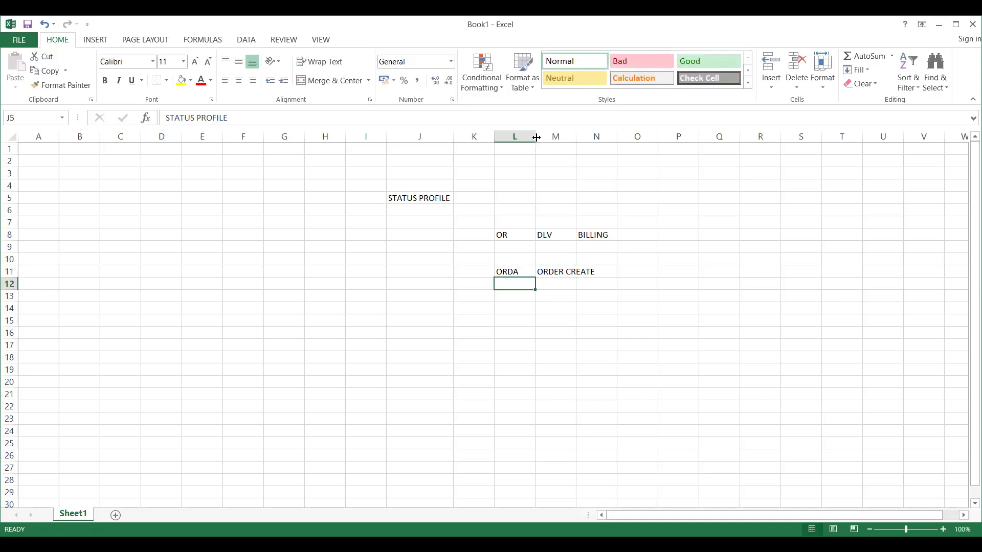
left_click_drag(536, 138, 521, 137)
- Enter OR in cell O4 as the first document of a separate process flow
left_click(634, 188)
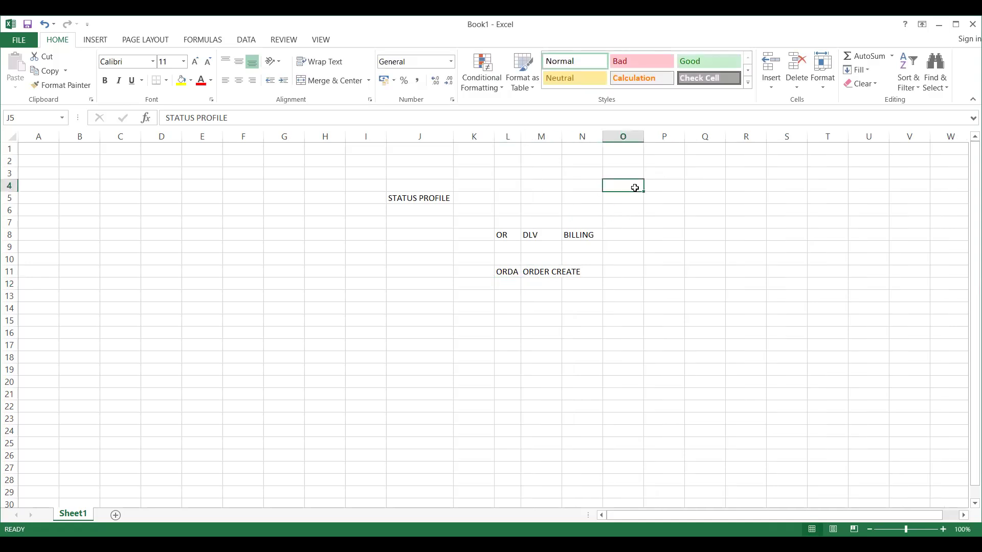
type("OR")
left_click(634, 208)
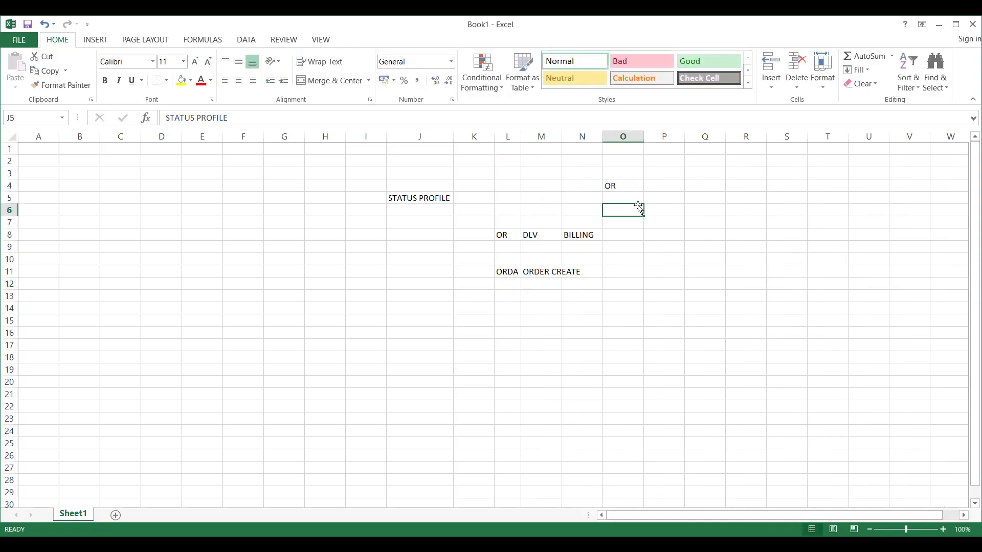
- Widen column M so that the text ORDER CREATE fits inside its cell
left_click(664, 200)
left_click(557, 273)
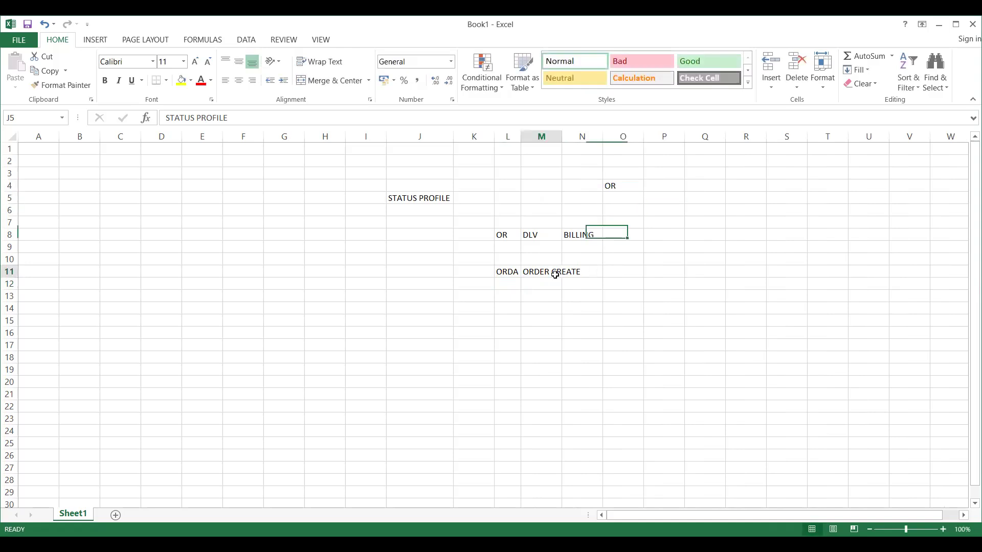
left_click(508, 272)
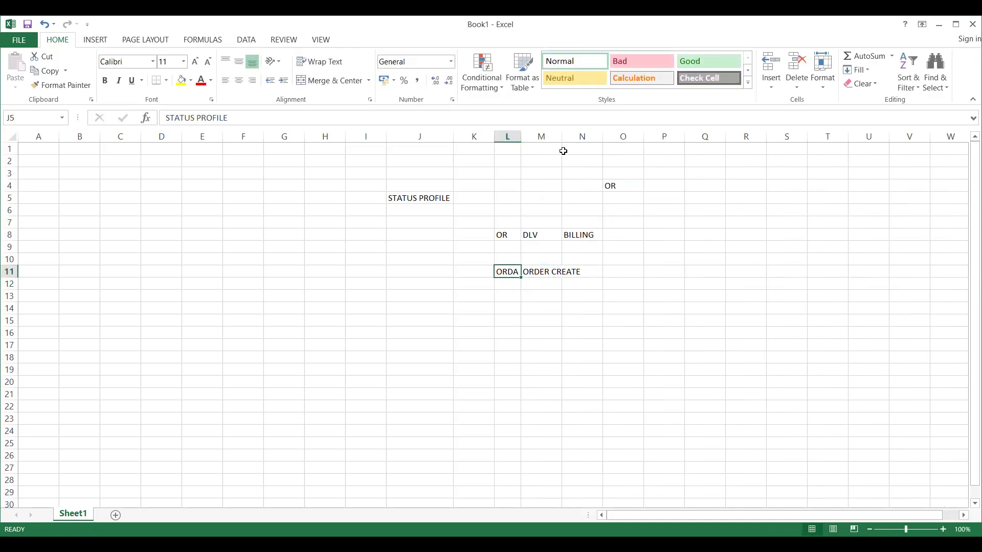
left_click_drag(561, 140, 583, 140)
left_click(511, 285)
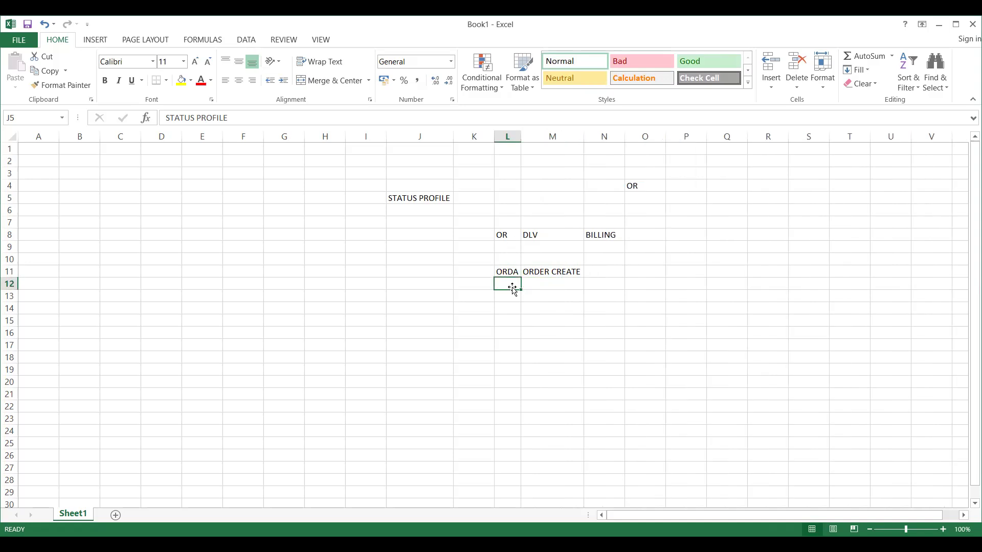
- Enter DLV in cell P4, directly beside the OR entry in row 4
left_click(534, 275)
left_click(500, 274)
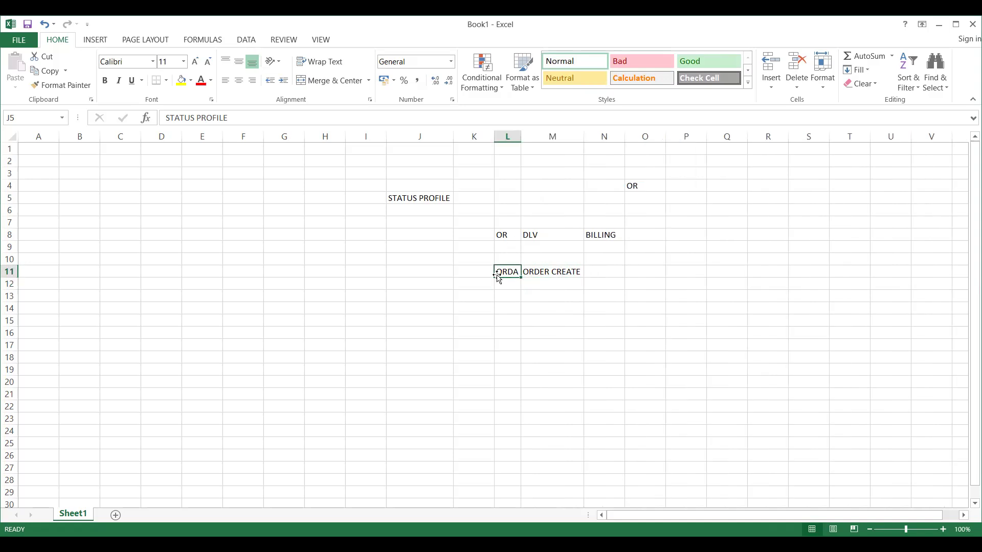
left_click(646, 188)
left_click(688, 185)
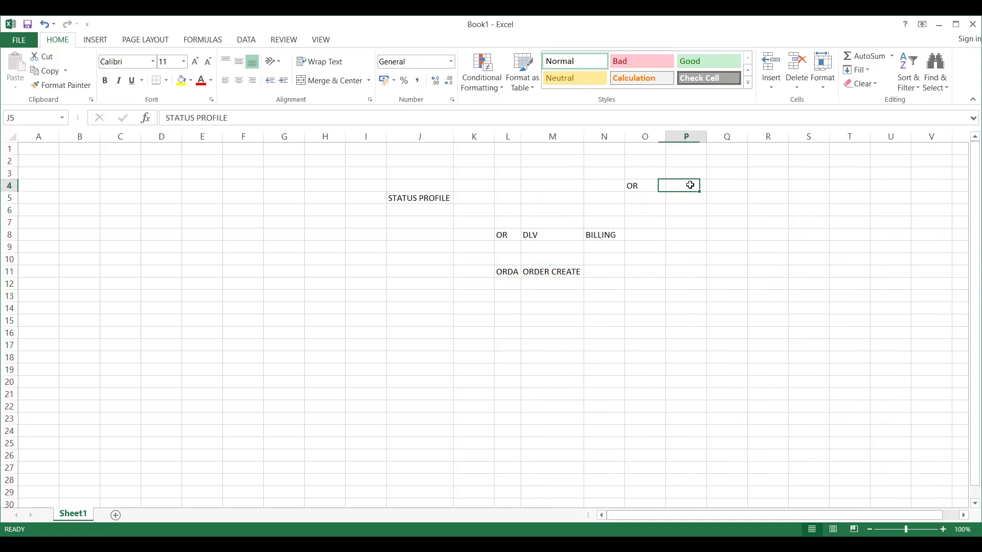
type("DLV")
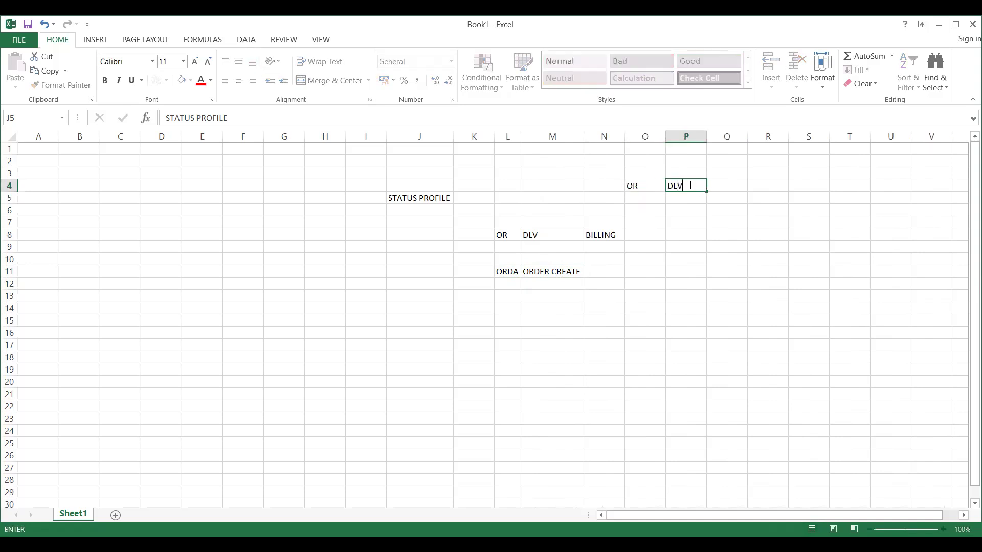
left_click(546, 270)
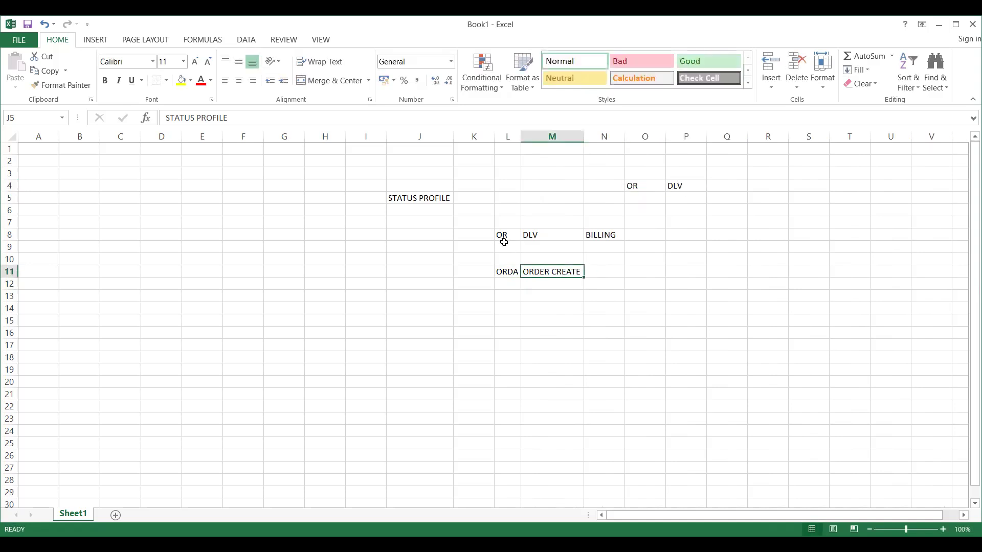
left_click(504, 236)
left_click(506, 269)
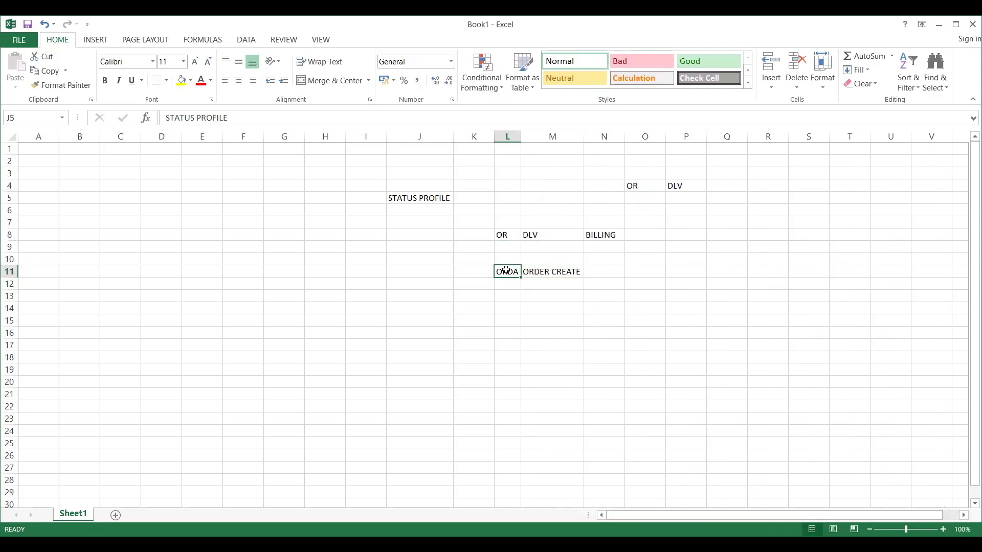
left_click(554, 236)
left_click(681, 194)
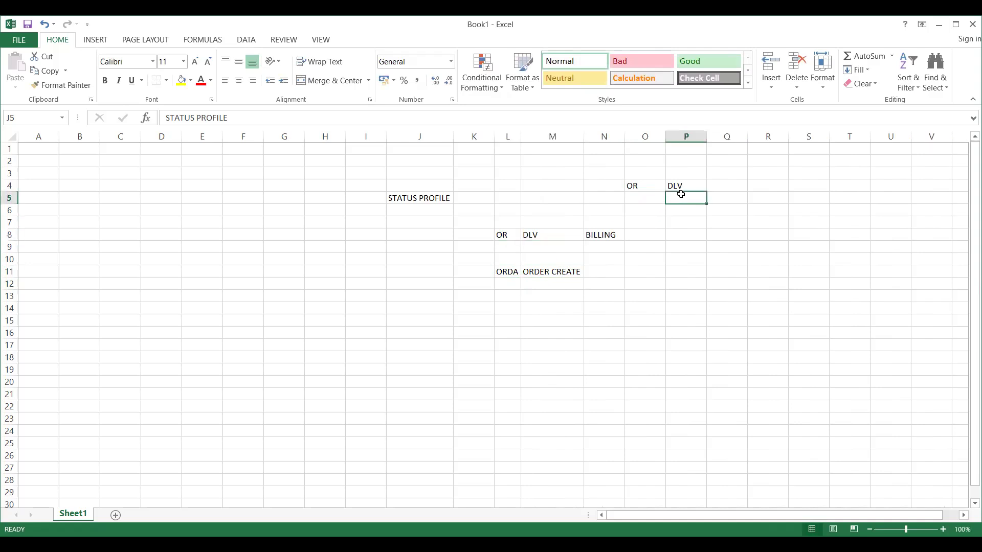
left_click(690, 186)
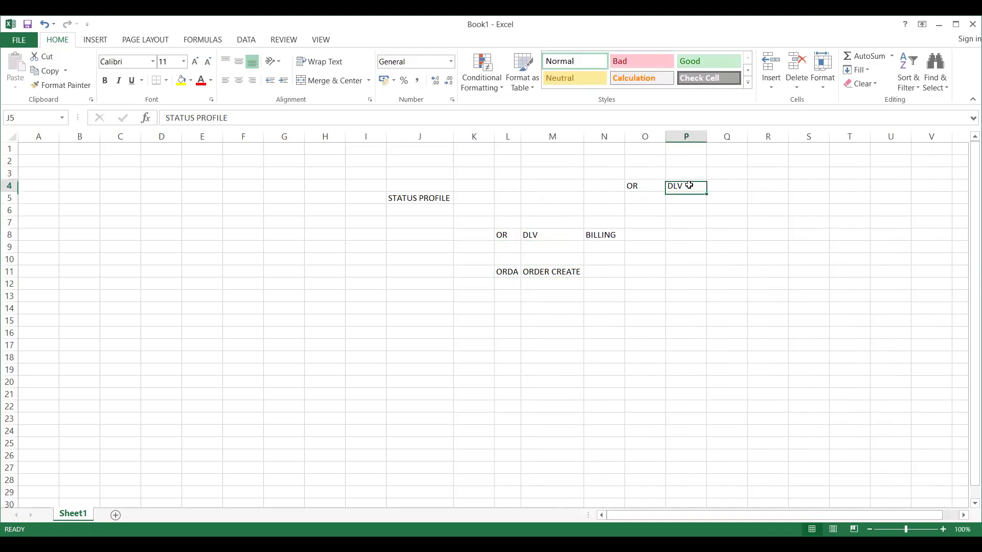
left_click(691, 206)
left_click(690, 198)
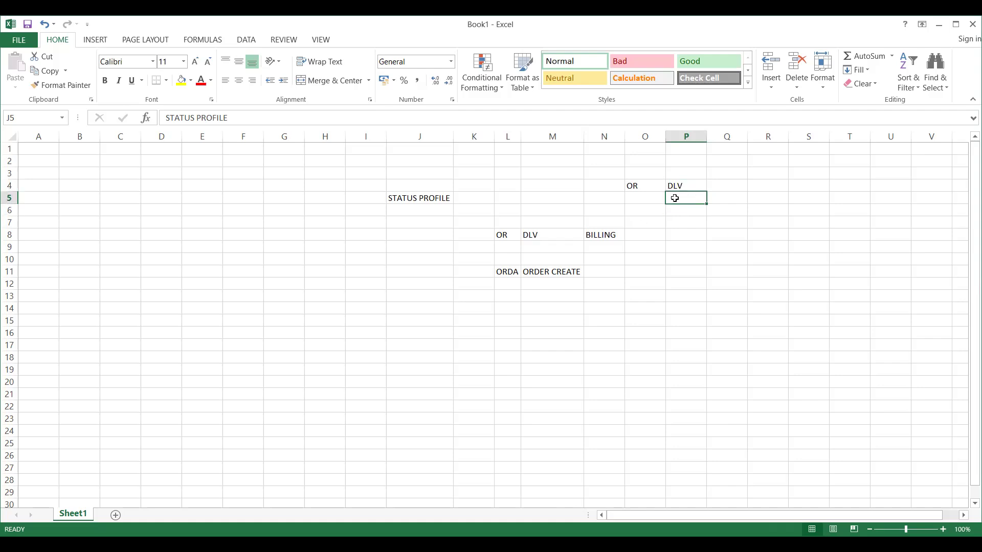
- Enter BILLING in cell Q4, after the DLV entry, to complete the separate process flow in row 4
left_click(716, 187)
type("BILLING")
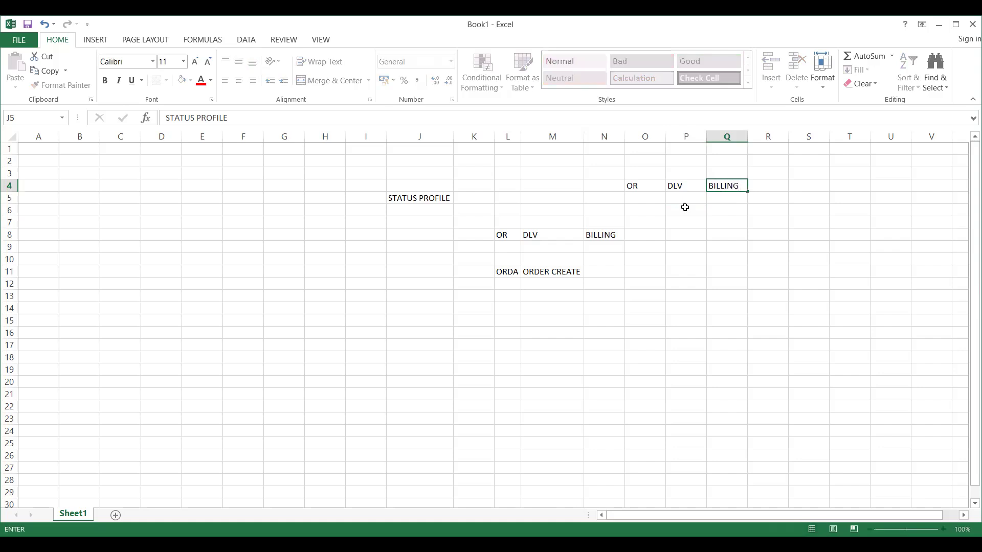
left_click(506, 285)
left_click(544, 262)
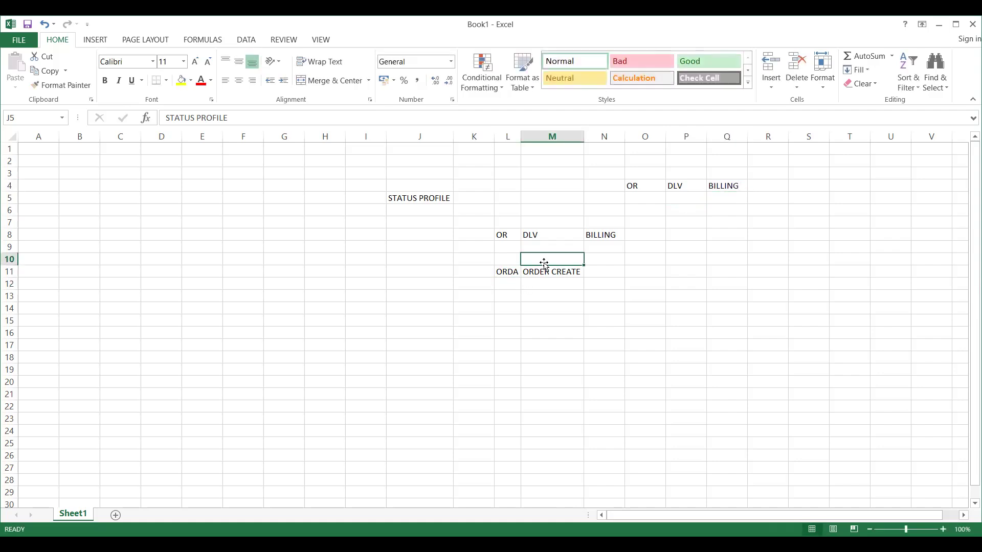
left_click(505, 273)
mouse_move(511, 277)
left_mouse_down()
mouse_move(561, 269)
mouse_move(517, 272)
left_mouse_up()
- Enter the status code DSMG in cell L12 with the description SALES MANGER APPROVAL in M12
left_click(508, 284)
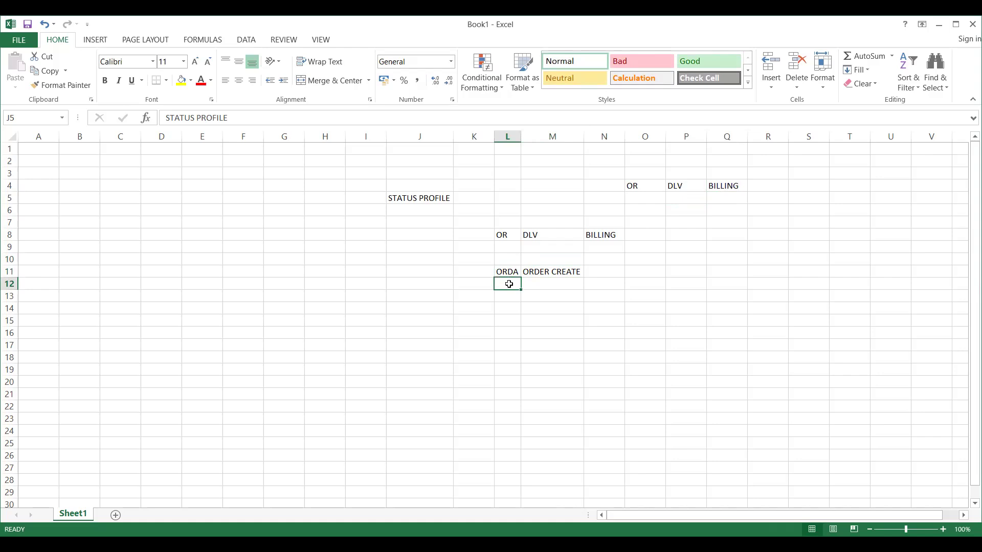
type("DSMG")
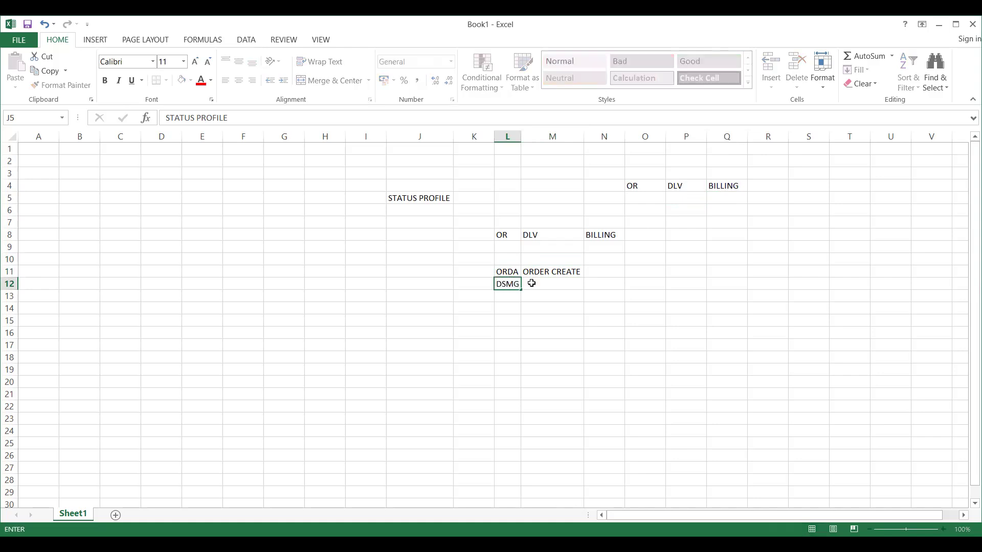
left_click(532, 283)
type("SALES MANGER APPROVAL")
key("Return")
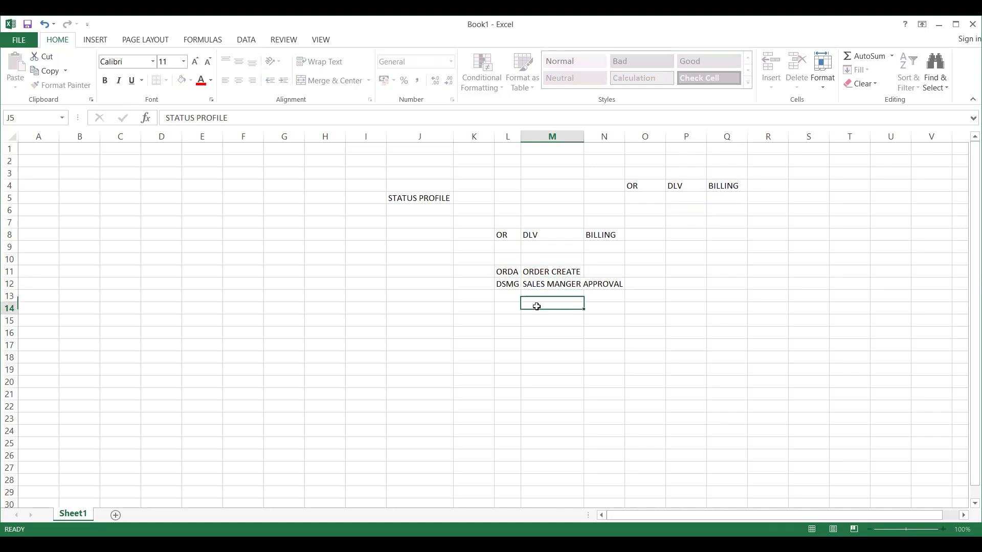
- Review the ORDA and DSMG codes and their descriptions against the document flow in row 4
left_click(509, 269)
left_click(544, 270)
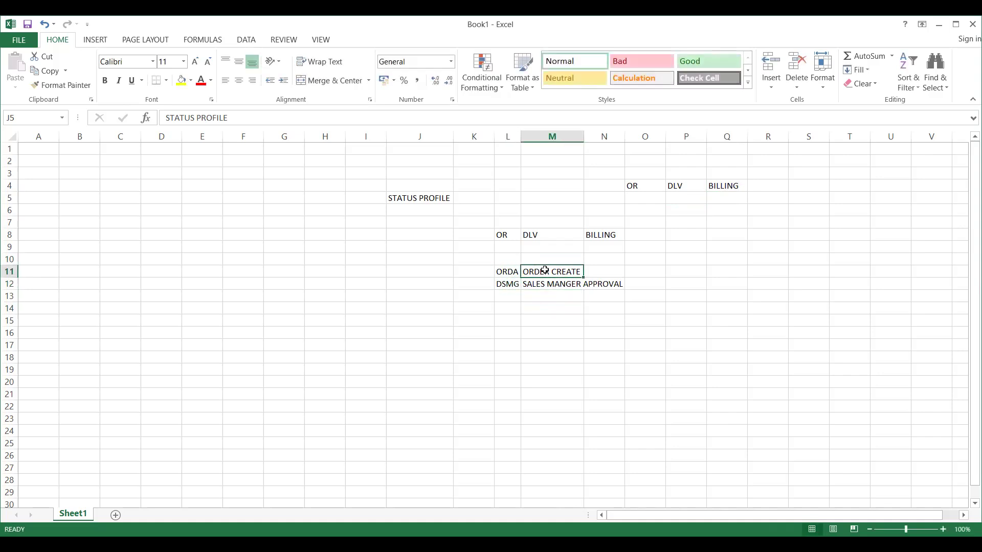
left_click(502, 284)
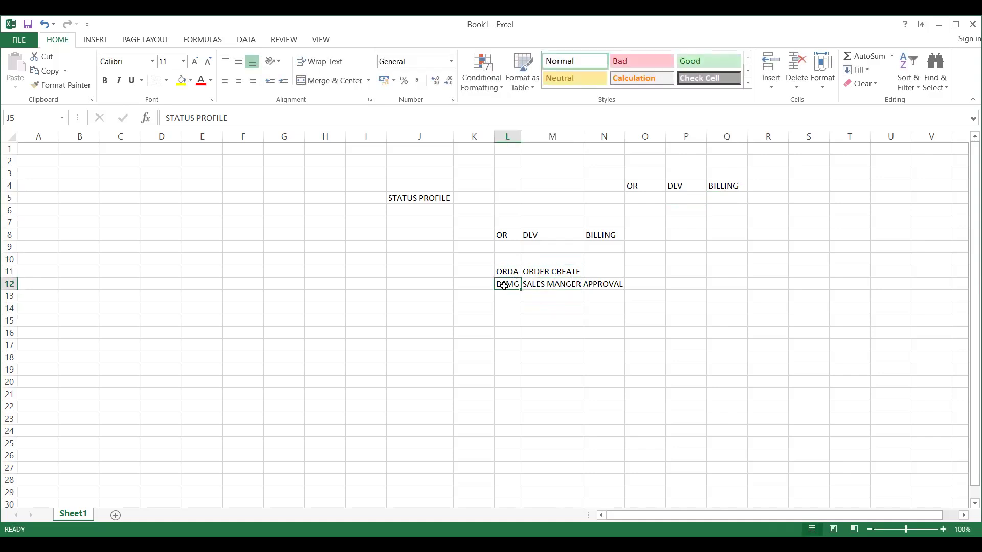
left_click(550, 285)
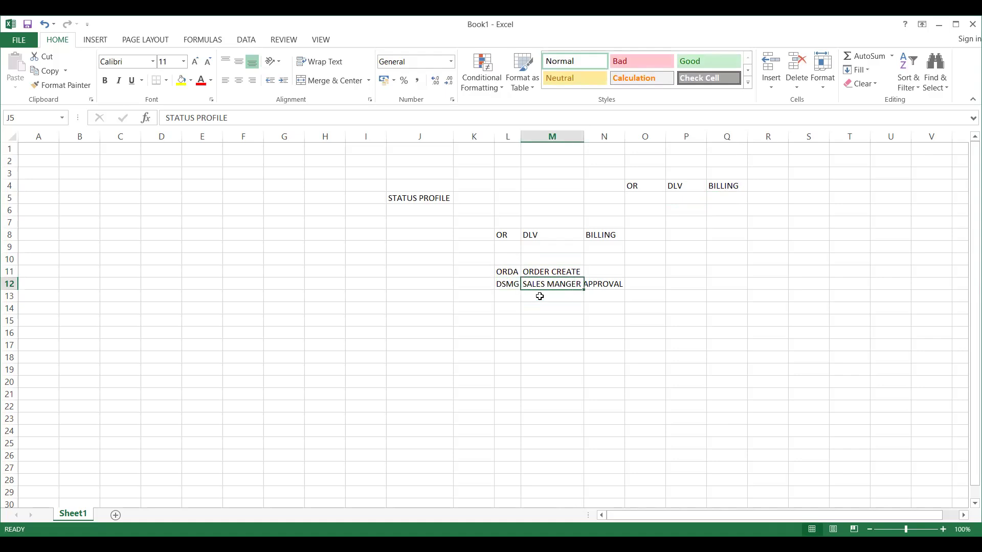
left_click_drag(511, 271, 550, 284)
left_click(512, 276)
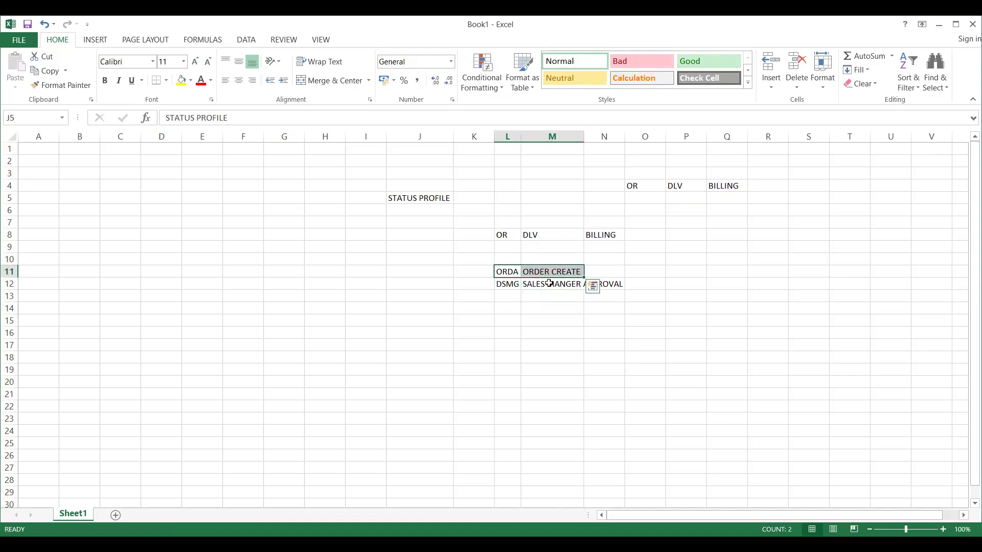
left_click(550, 284)
left_click(678, 190)
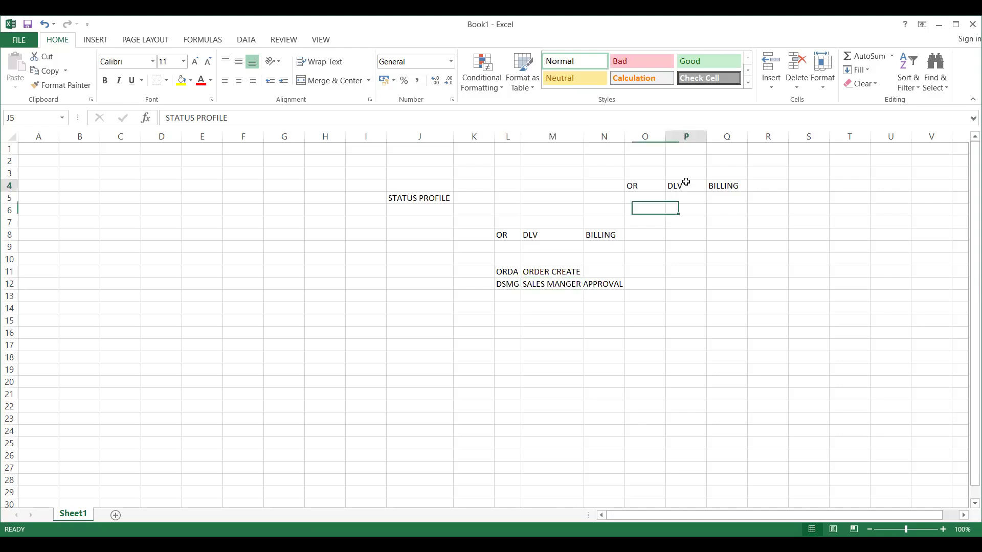
- Enter the status code ZDEL in cell L13 with the description DELIVERY STATUS in M13
left_click(500, 301)
type("ZDEL")
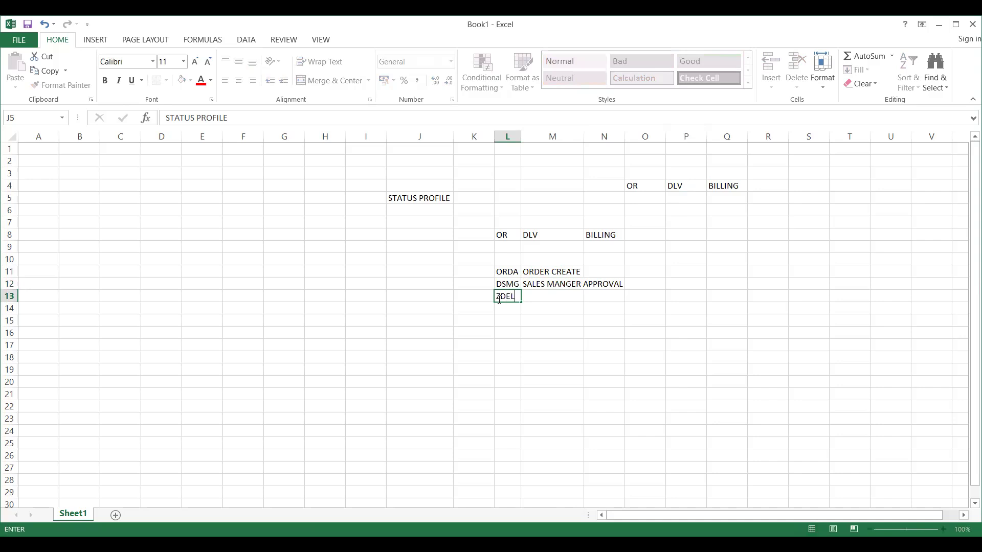
left_click(534, 299)
type("D")
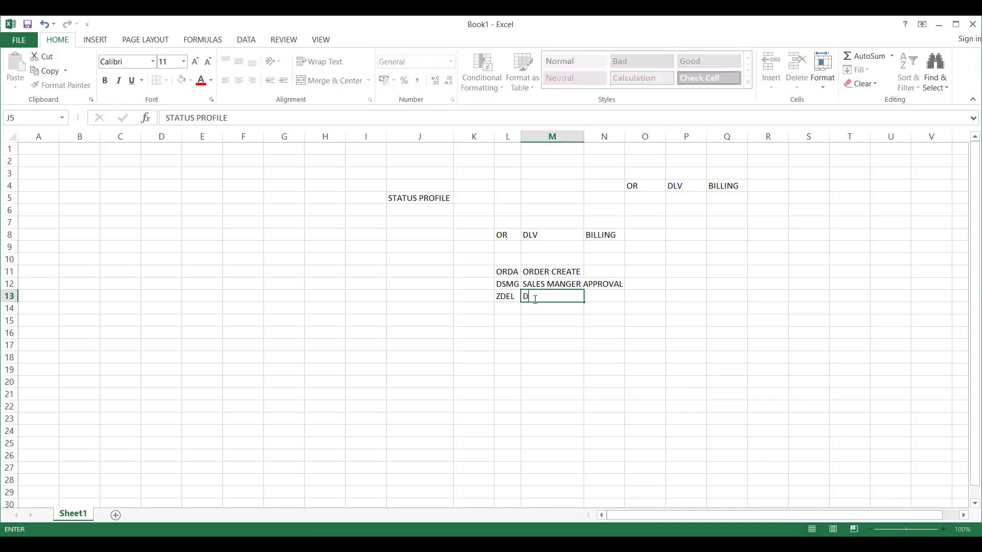
type("ELIVERY STATUS")
key("ctrl+Return")
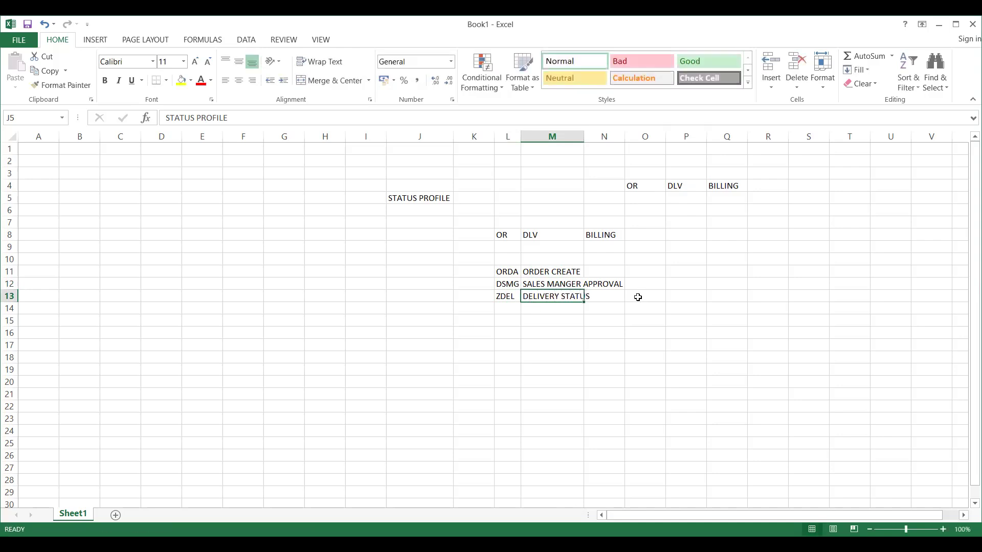
left_click(637, 295)
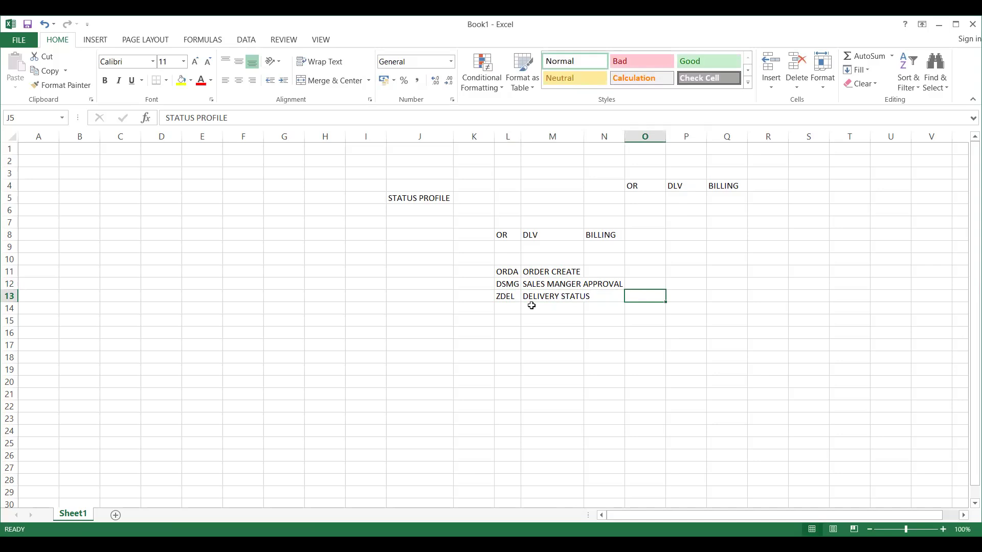
- Examine how the sales manager approval status in row 12 relates to the delivery status in row 13
left_click(575, 298)
left_click(508, 284)
left_click(550, 285)
left_click(507, 284)
left_click(532, 284)
left_click(512, 284)
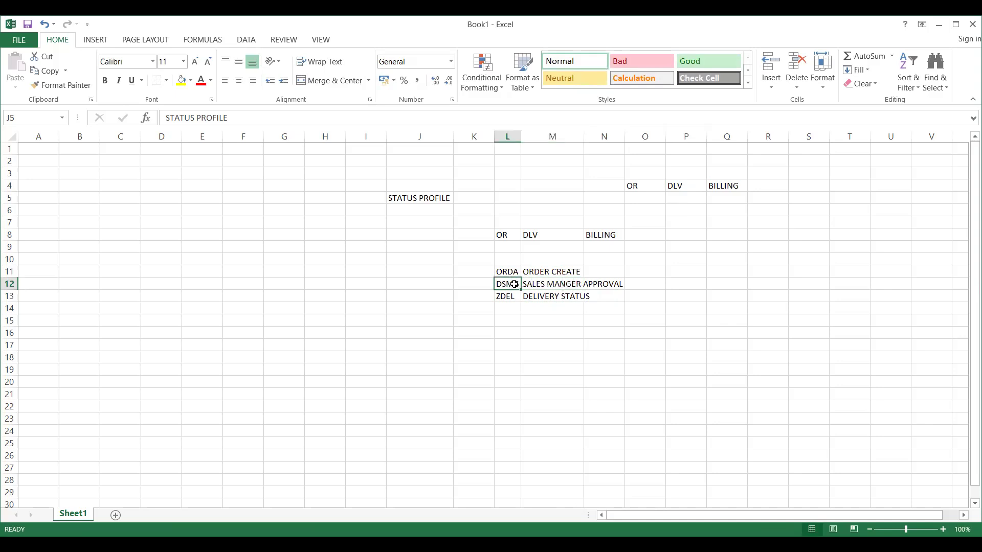
left_click(525, 342)
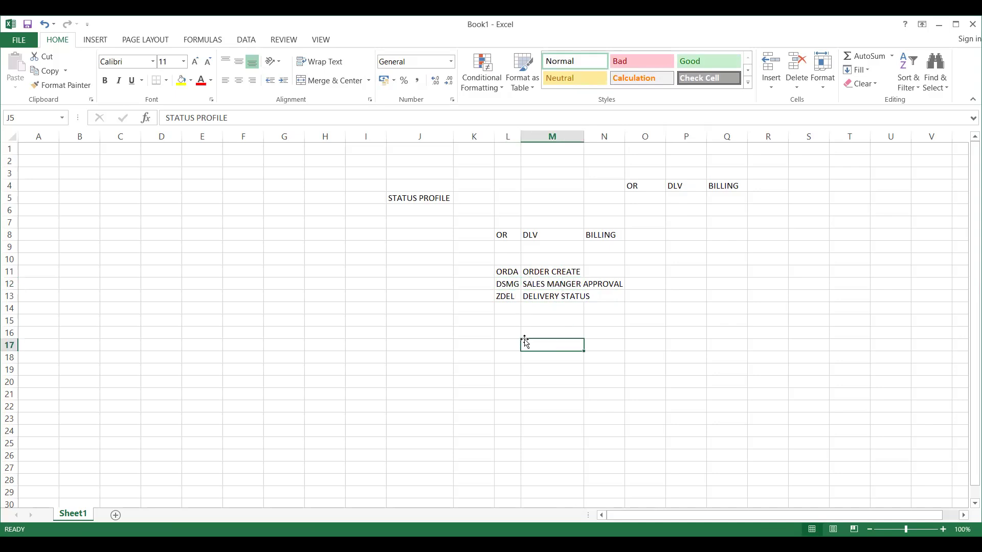
left_click(510, 297)
left_click(507, 285)
left_click(539, 283)
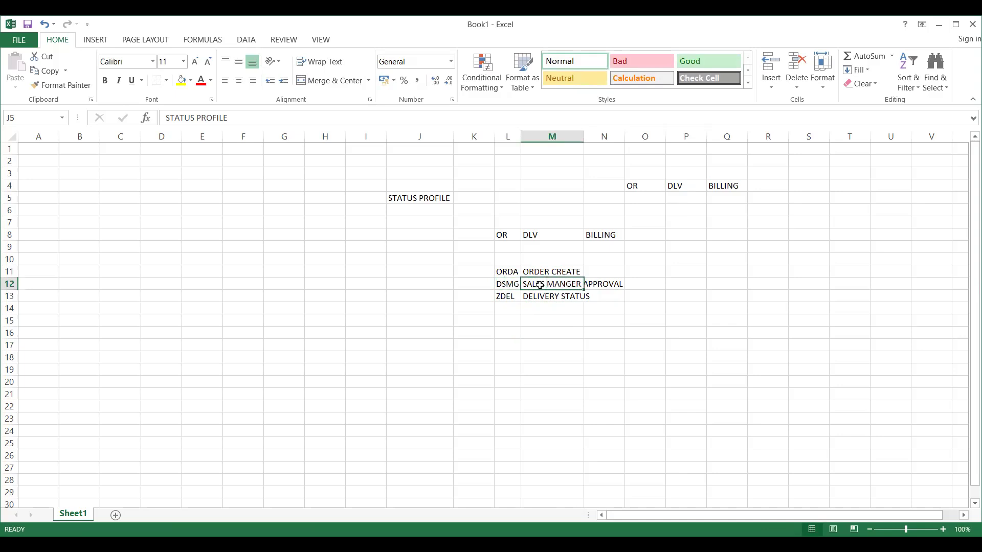
left_click(517, 283)
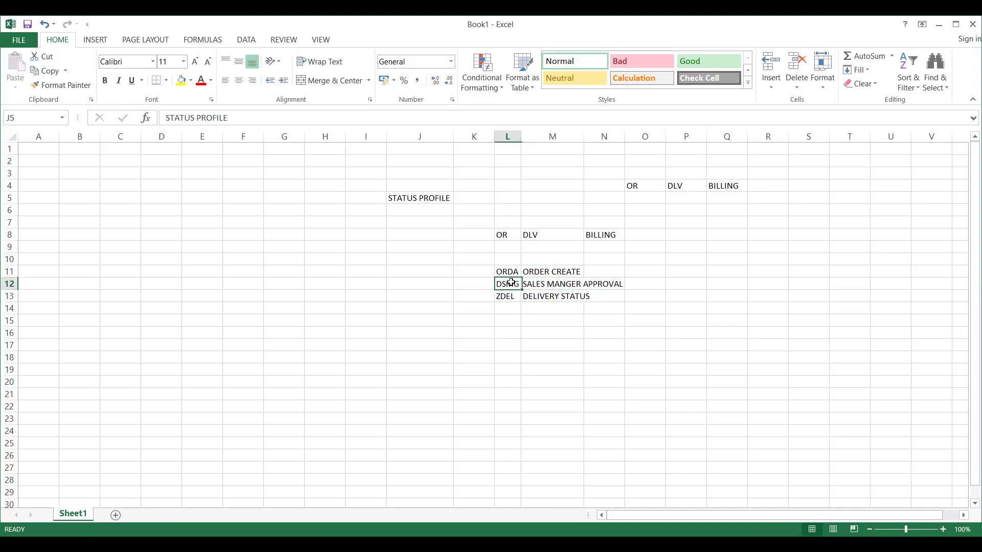
left_click(545, 285)
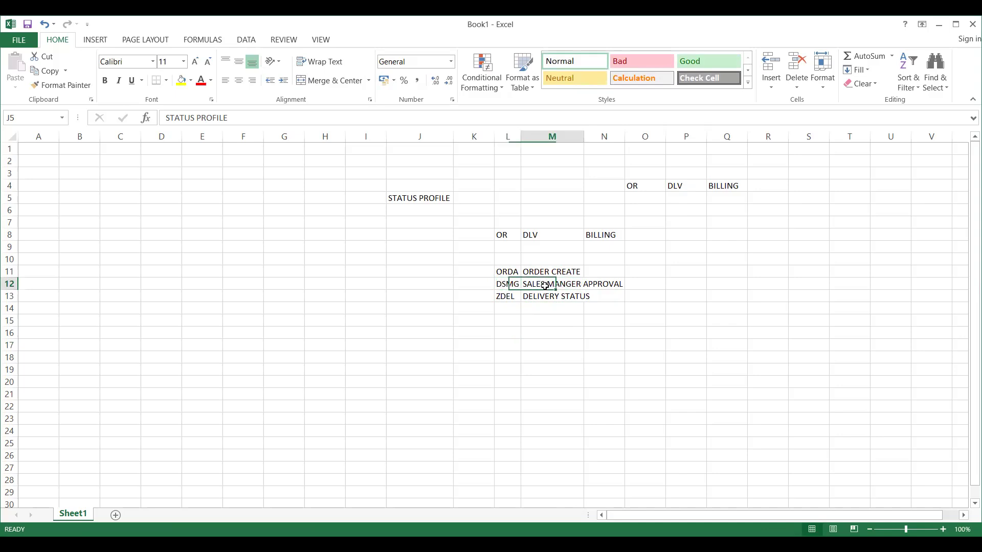
- Enter the status code AINV in cell L14 with the description INVOICE in M14
left_click(504, 308)
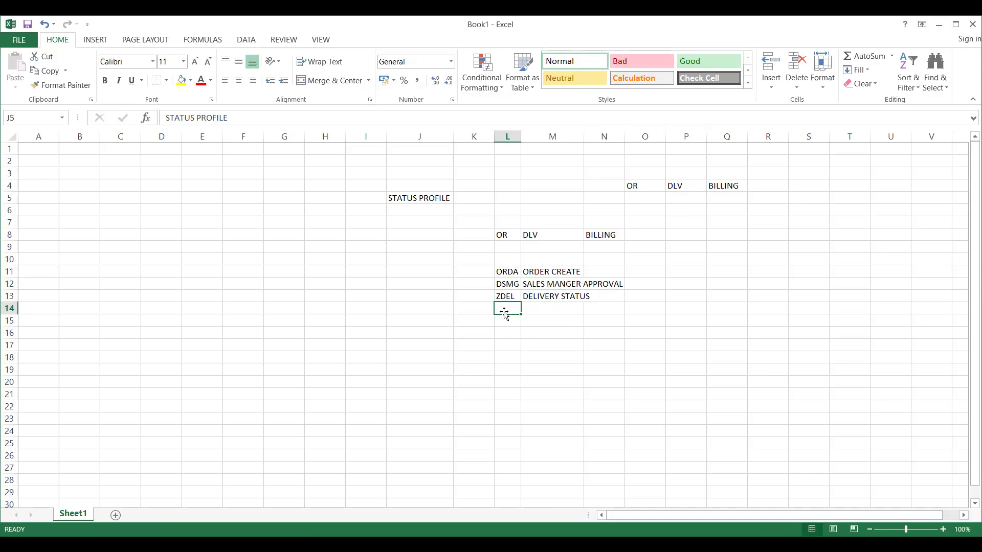
type("AI")
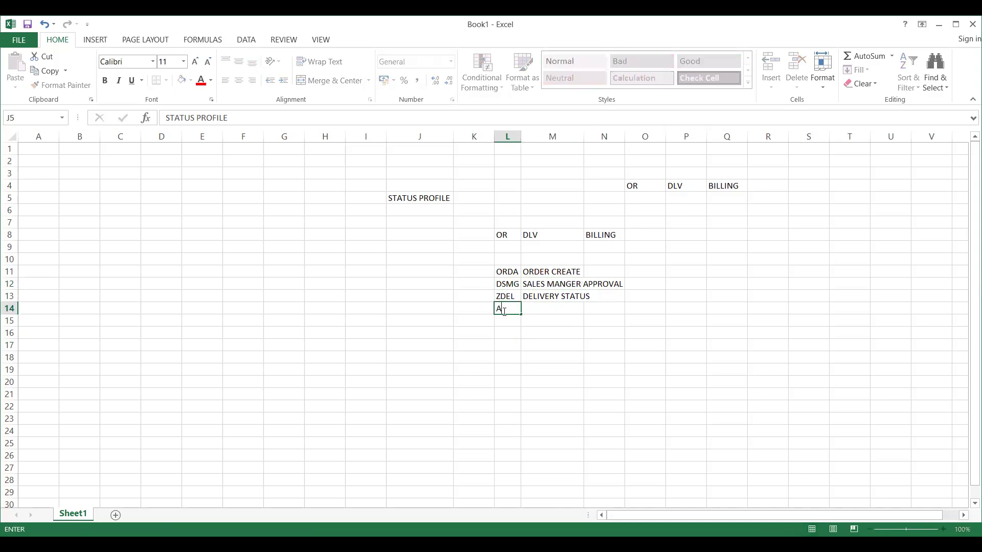
type("NV")
key("Tab")
type("INVOICE")
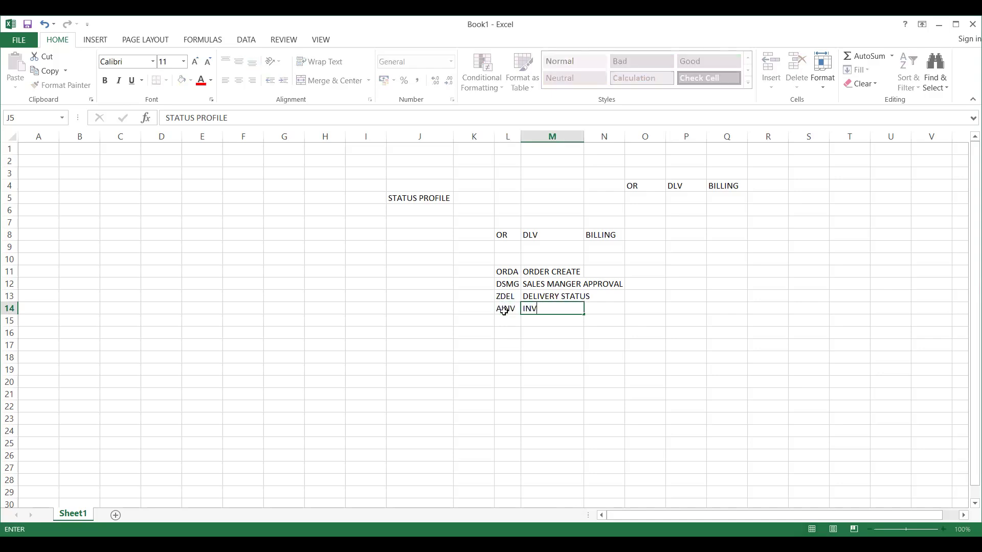
left_click(514, 330)
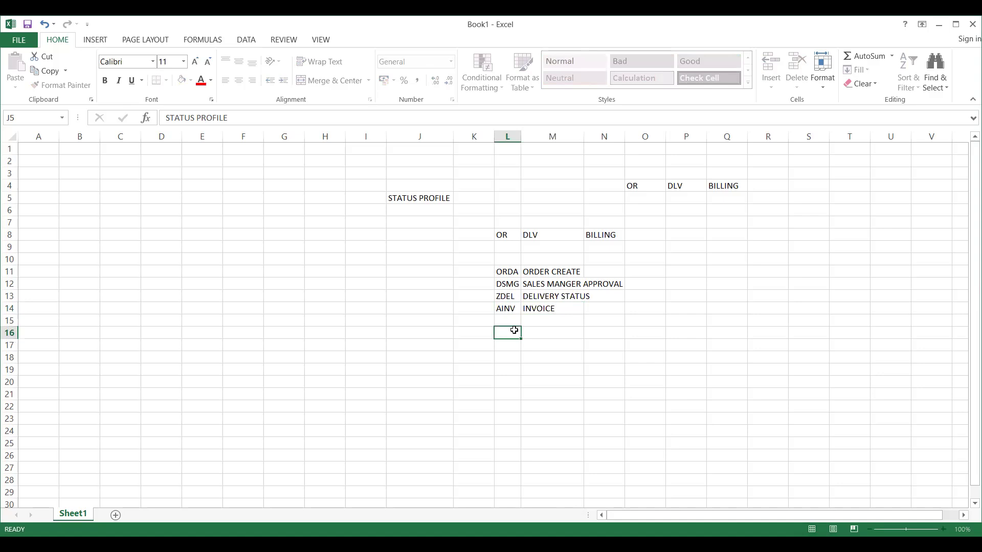
- Change the first letter of the invoice status code in L14 so that it reads ZINV
left_click(499, 309)
double_click(499, 308)
key("BackSpace")
type("Z")
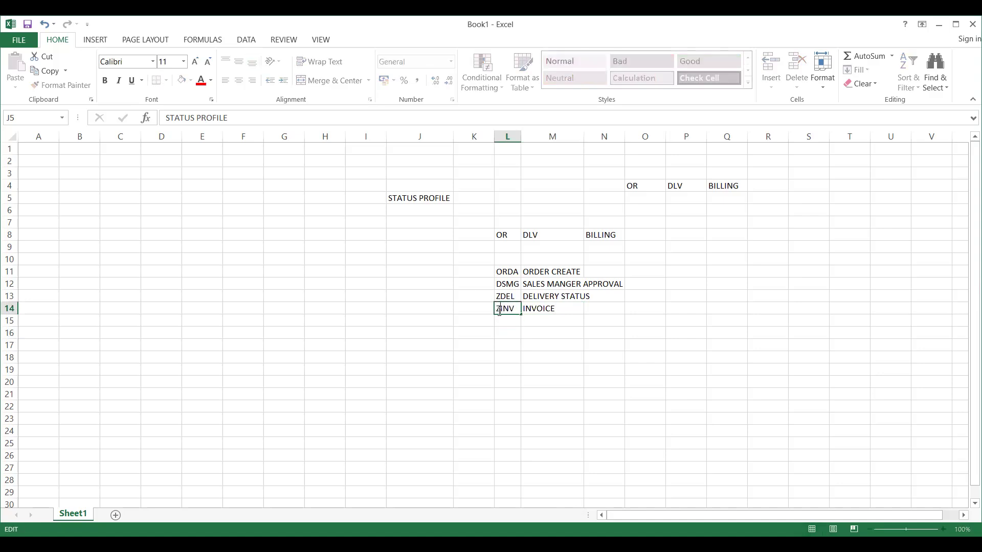
- Number the ORDA status 1 in cell K11 and enter 1 under OR in cell O5
left_click(468, 275)
type("1")
key("Tab")
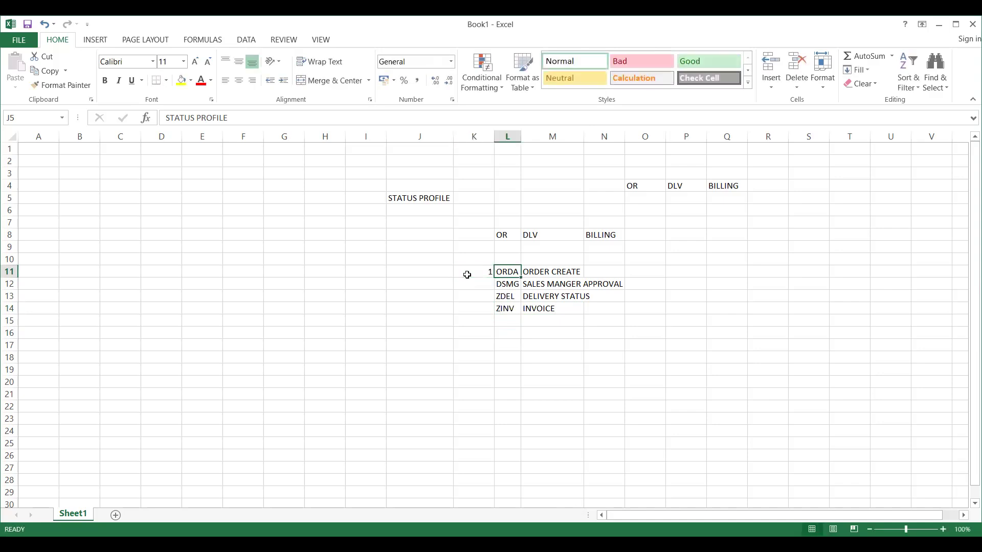
left_click(652, 186)
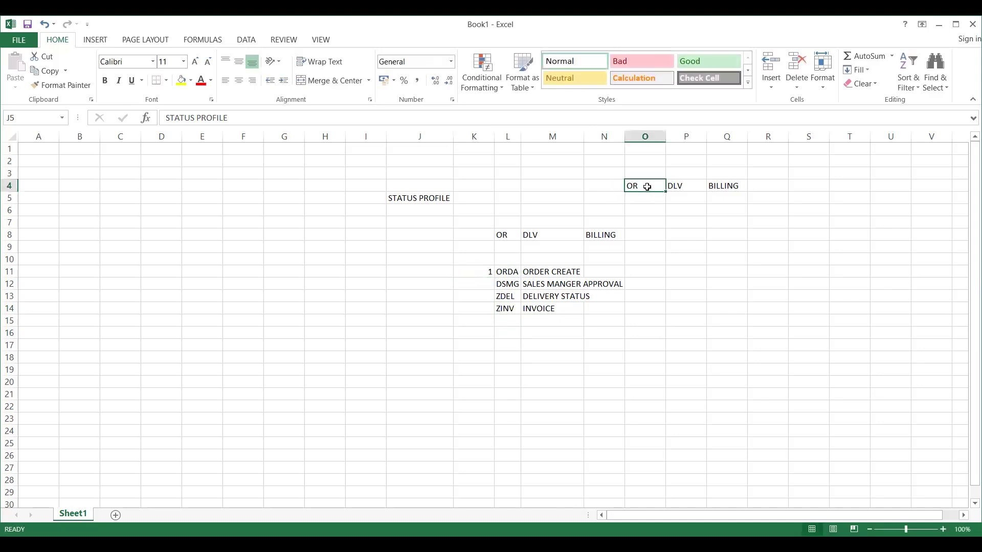
left_click(685, 186)
left_click(632, 198)
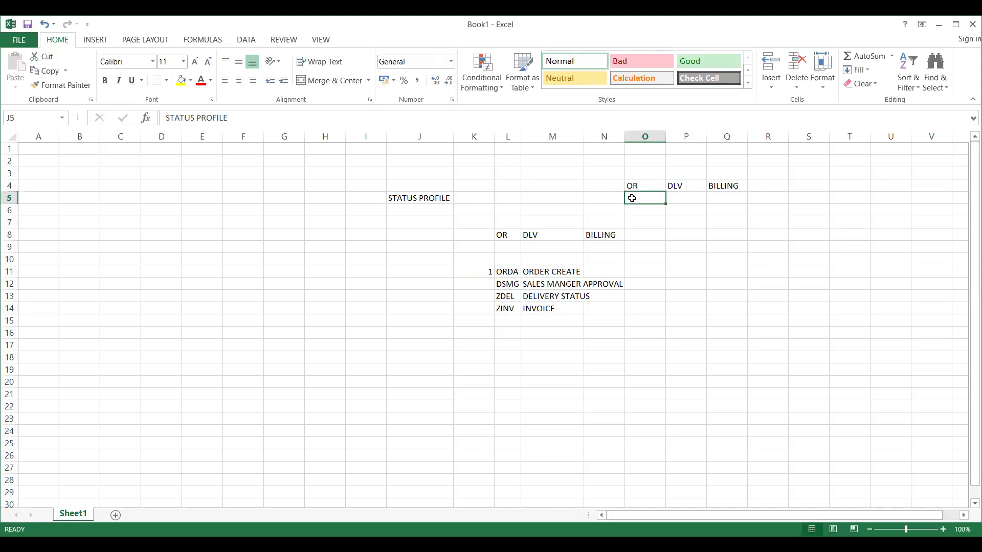
type("1")
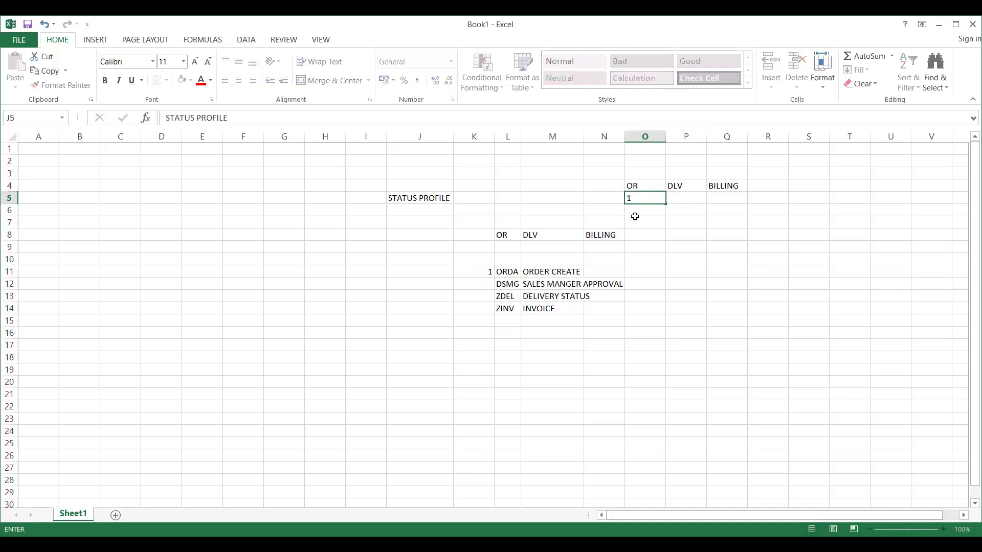
left_click(635, 217)
- Number the DSMG status 2 in cell K12 and enter 2 under OR in cell O6
left_click(476, 282)
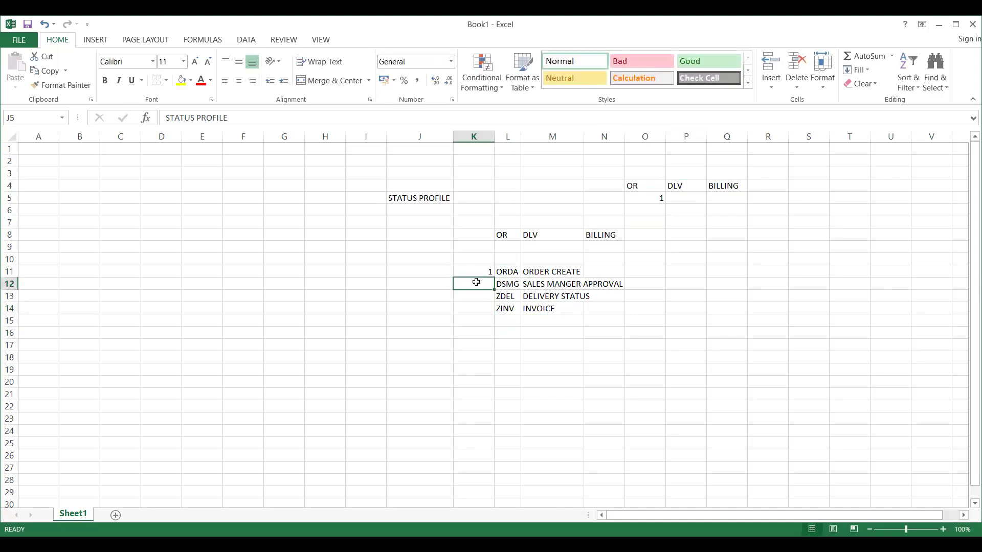
type("2")
key("Up")
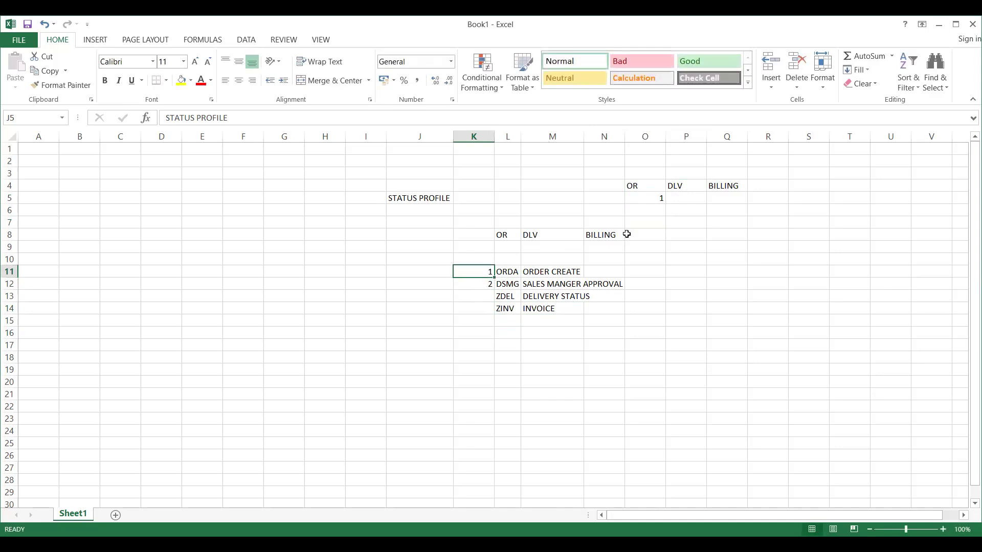
left_click(645, 211)
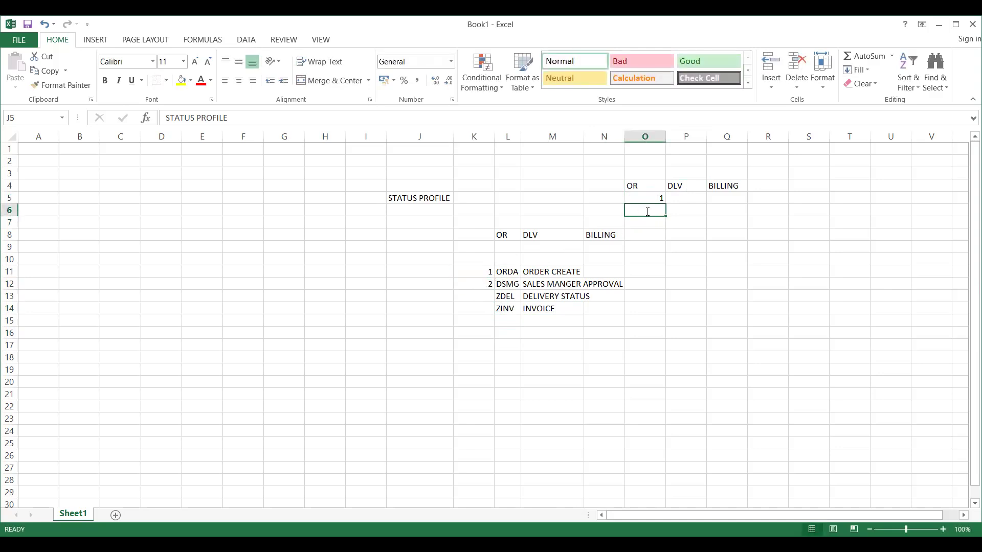
type("2")
left_click(637, 185)
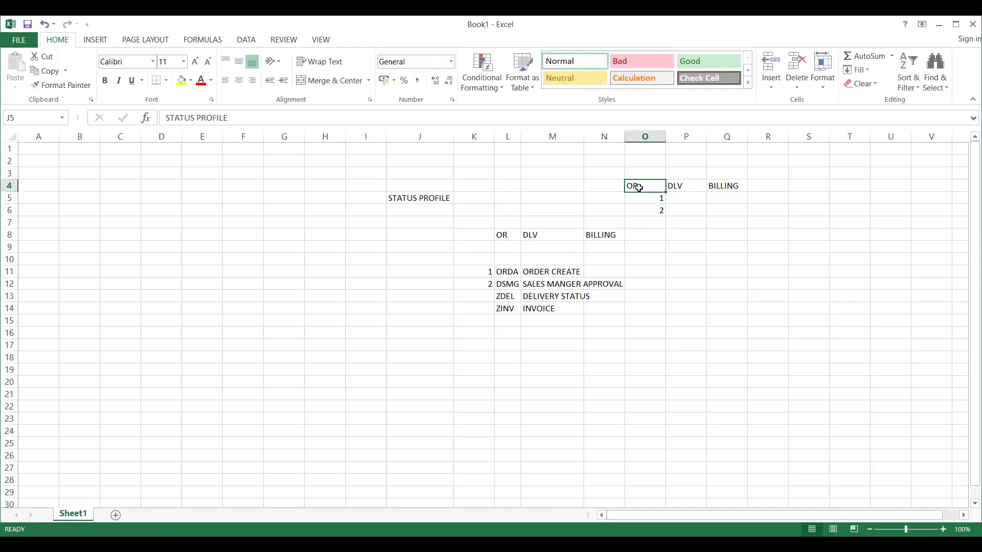
- Review the status numbers listed under the OR document in cells O5 and O6
mouse_move(644, 212)
left_mouse_down()
mouse_move(648, 189)
mouse_move(644, 207)
left_mouse_up()
left_click(648, 189)
left_click(648, 221)
left_click(643, 207)
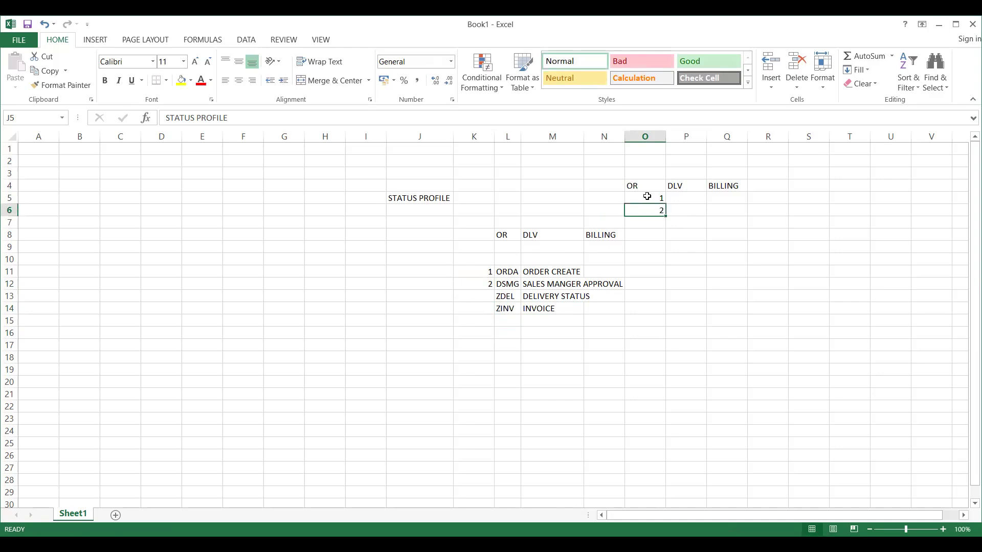
left_click(647, 196)
left_click(648, 206)
left_click(647, 198)
- Number the ZDEL delivery status 3 in cell K13
left_click(477, 296)
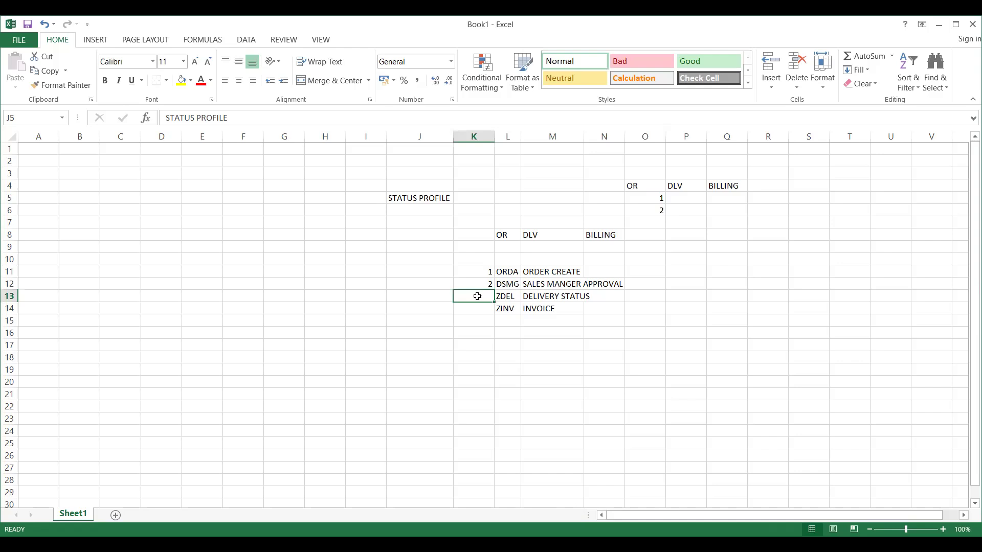
type("3")
key("Return")
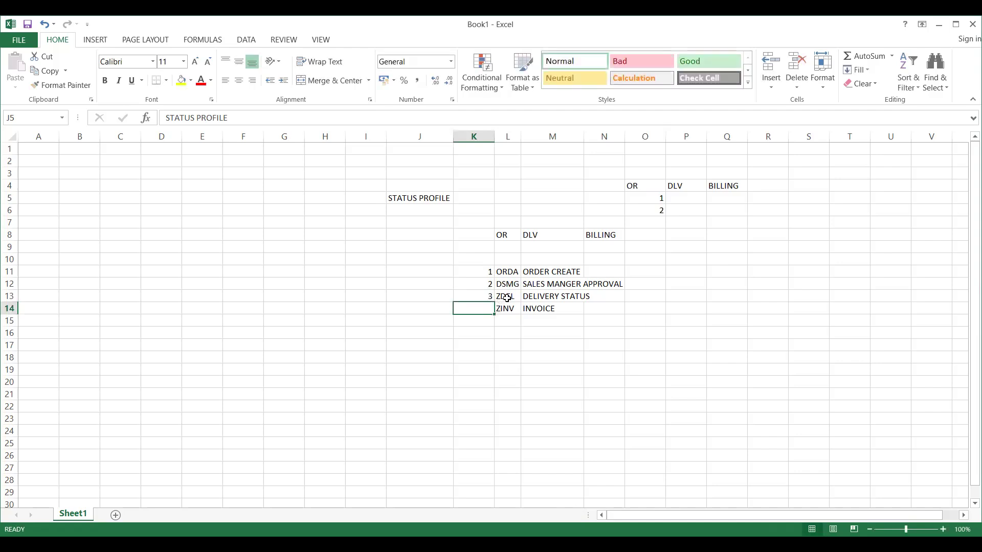
- Enter 3 under DLV in cell P5 to assign the ZDEL delivery status to the delivery
left_click(508, 297)
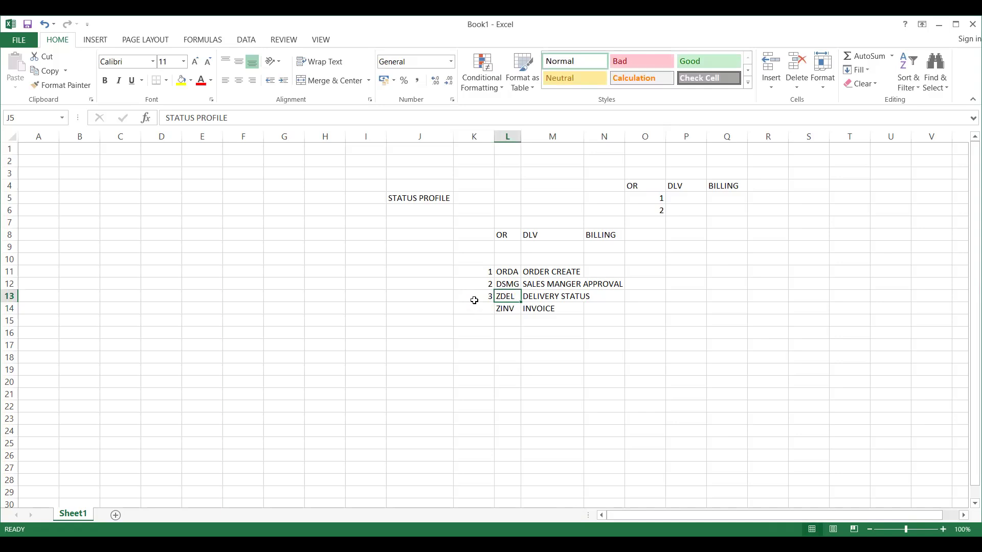
left_click(682, 200)
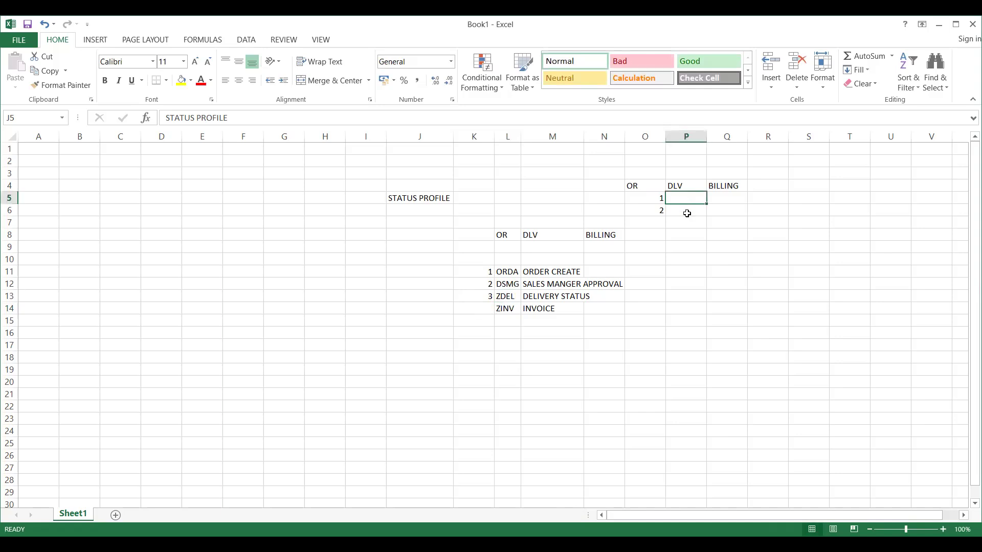
type("3")
left_click(703, 234)
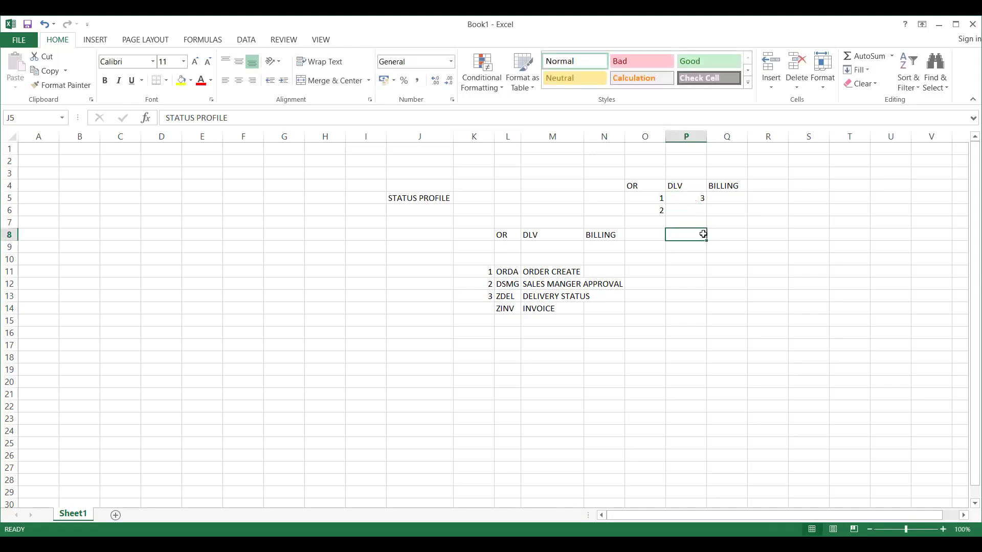
left_click(685, 200)
left_click(682, 247)
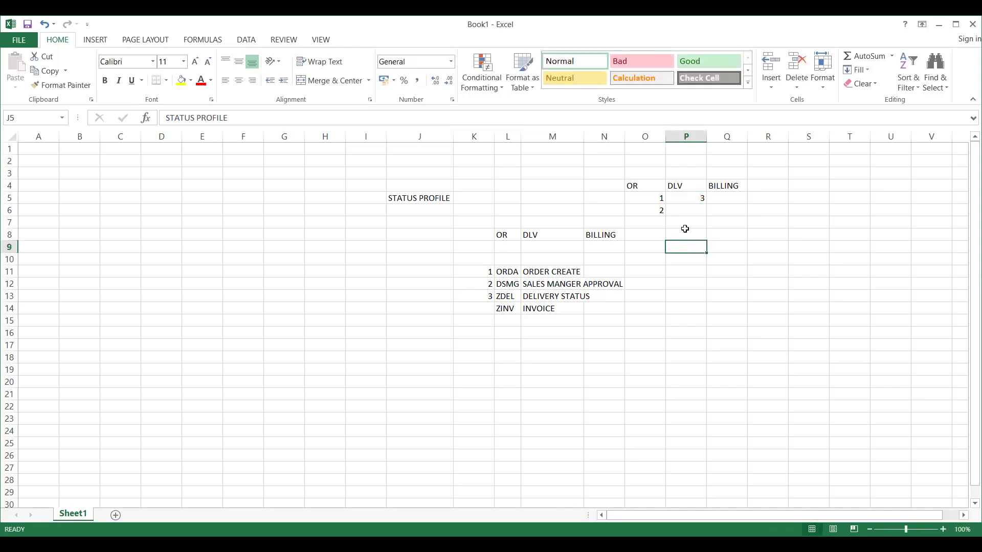
left_click(684, 198)
- Enter CANNOT CREARE DLV in cell O7 below the OR statuses and fit column O to its text
left_click(639, 223)
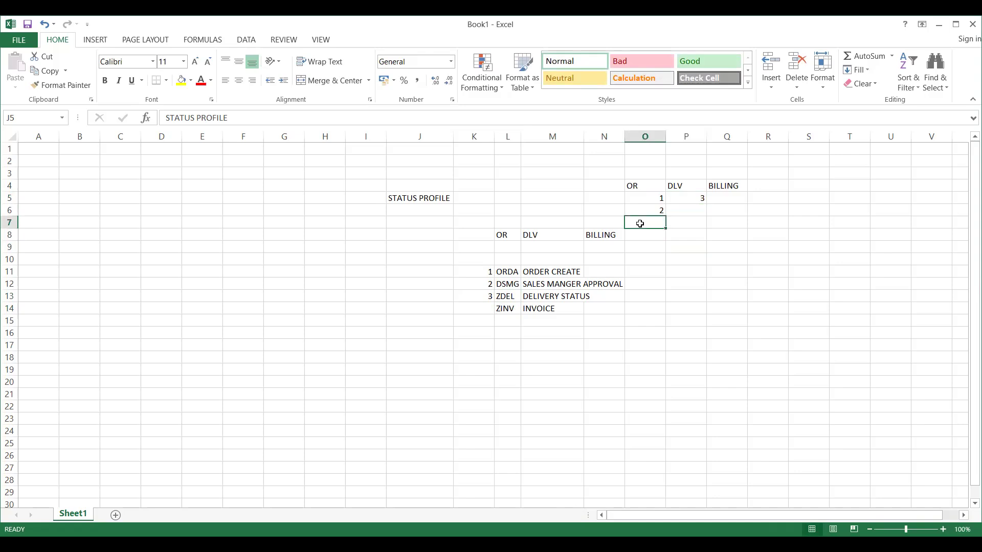
type("CANNOT CREE")
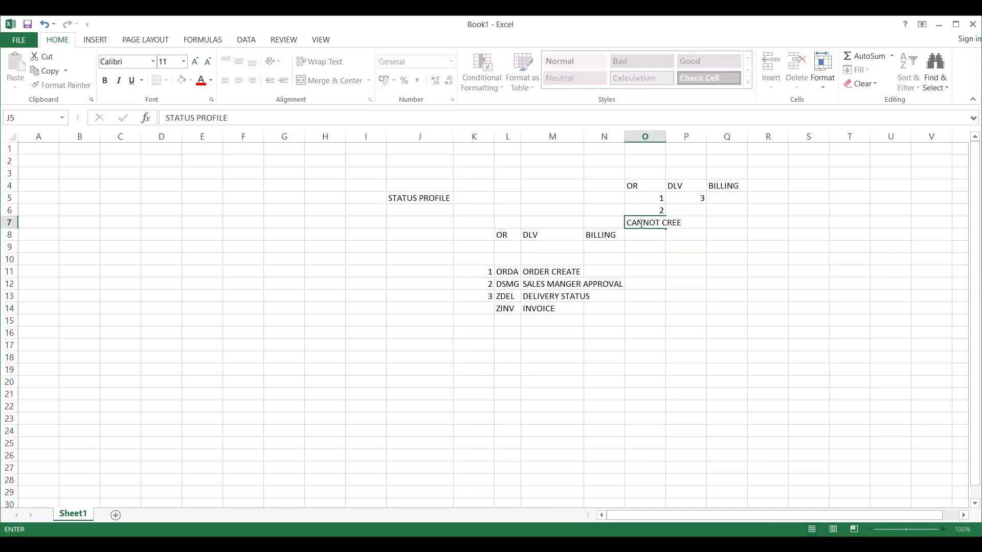
key("BackSpace")
type("ARE DEL")
left_click(634, 210)
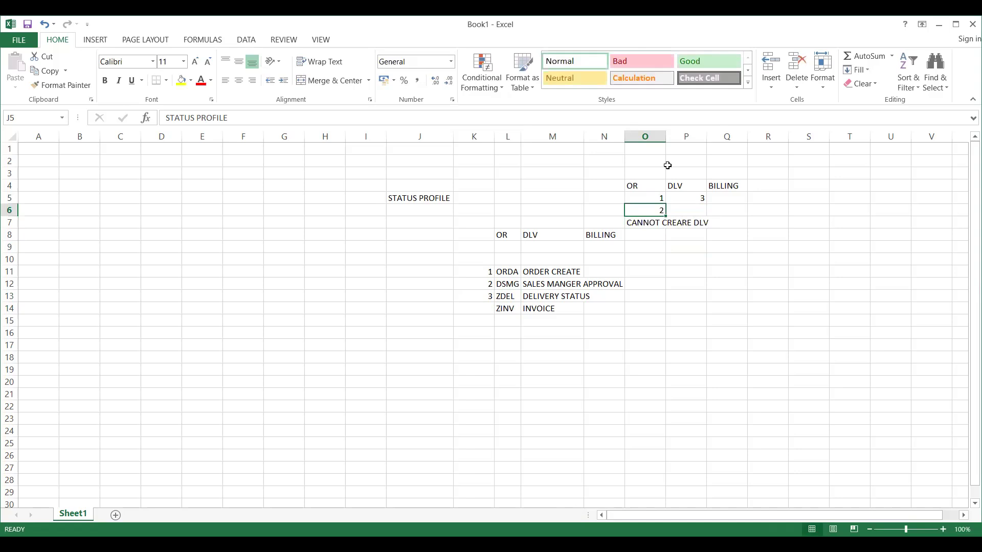
double_click(665, 136)
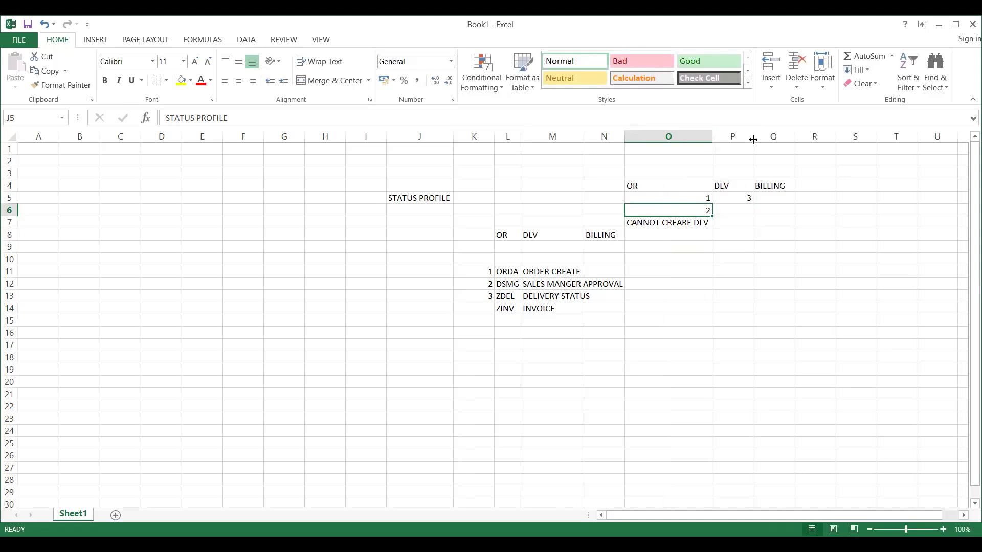
- Widen column P and enter CANNOT CREATE BILLING in cell P7 under DLV
left_click_drag(752, 137, 834, 128)
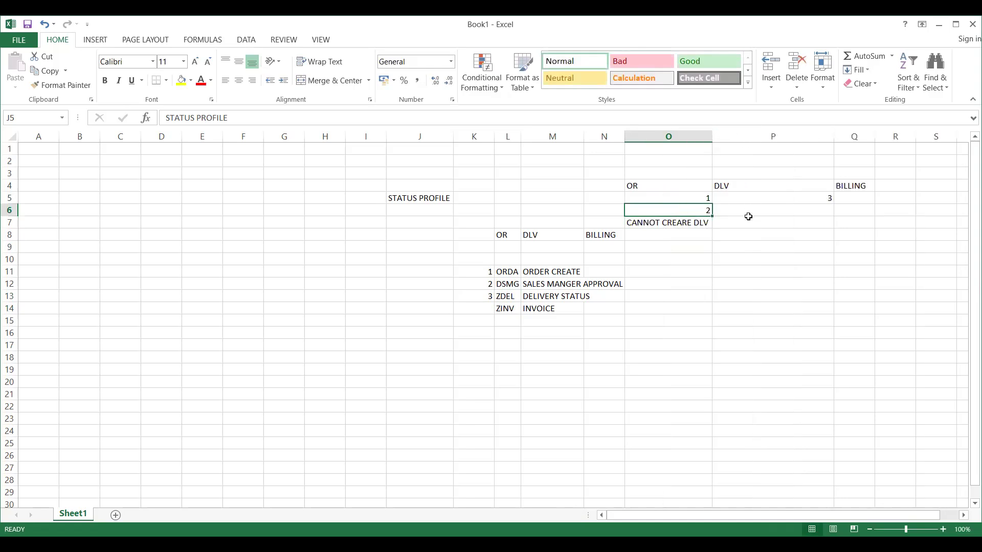
left_click(742, 227)
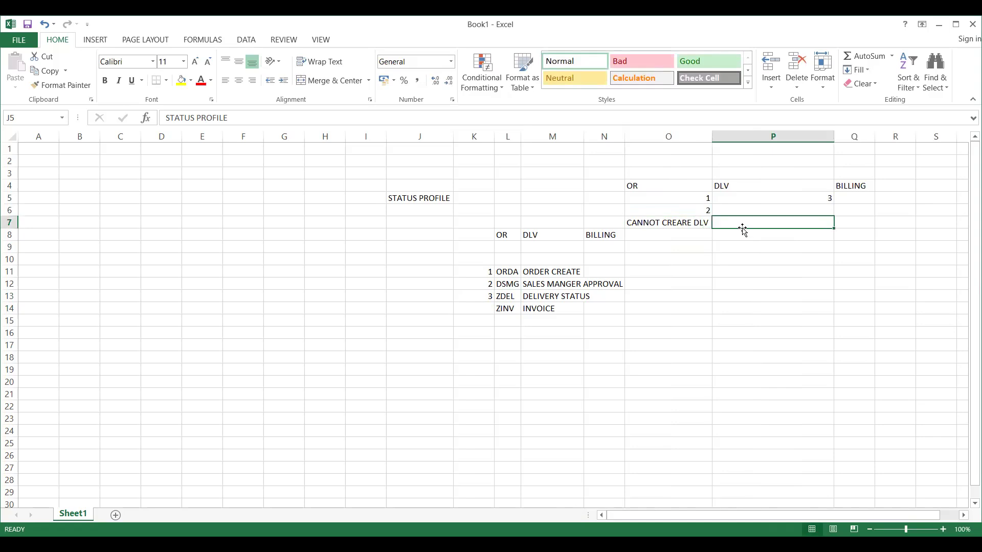
type("CANNOT CREATE BILLING")
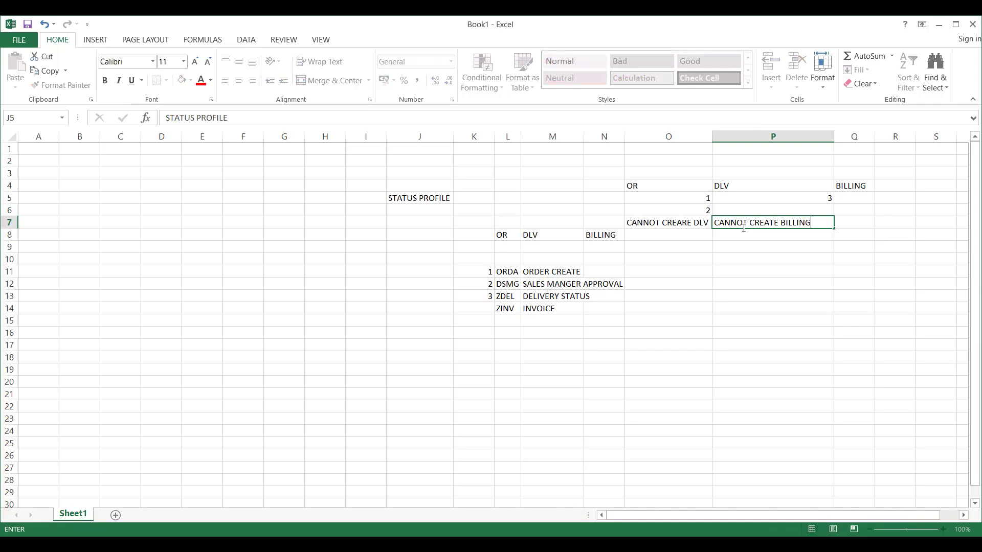
key("Return")
- Enter CREATE BILLING in cell Q7 under the BILLING heading
left_click(850, 219)
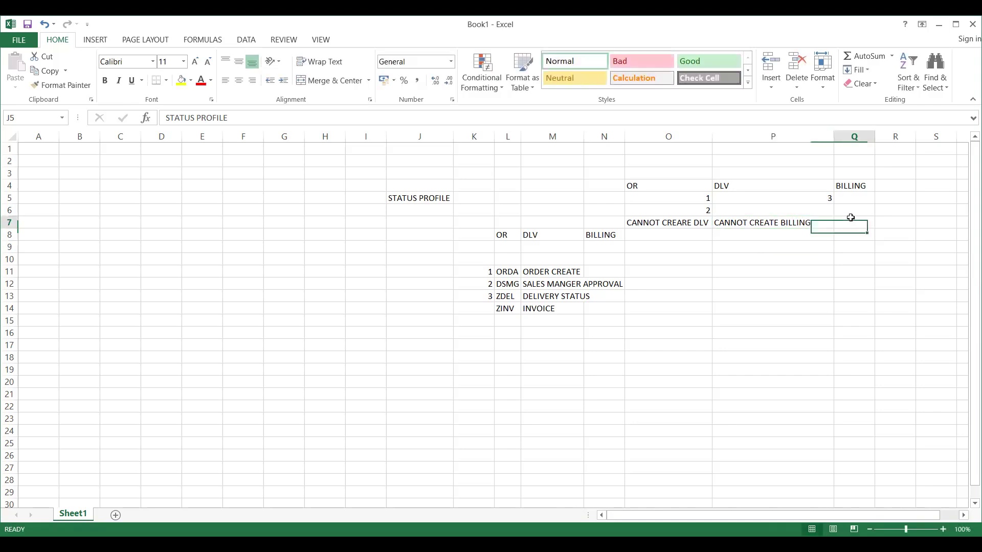
type("FREE")
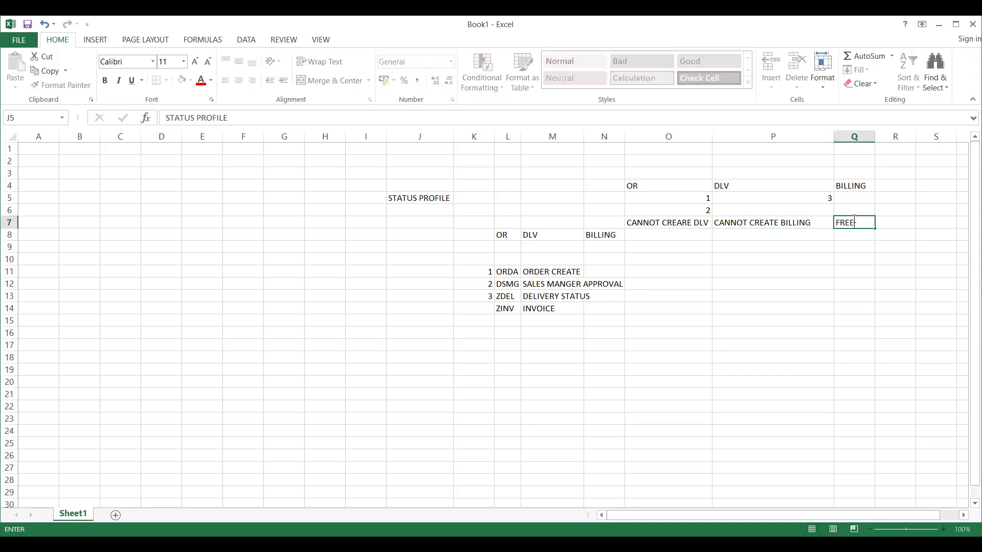
type(" HAND TOC")
key("BackSpace")
key("BackSpace")
key("BackSpace")
key("BackSpace")
key("BackSpace")
key("BackSpace")
key("BackSpace")
key("BackSpace")
key("BackSpace")
type("CREATE BILLING")
left_click(829, 231)
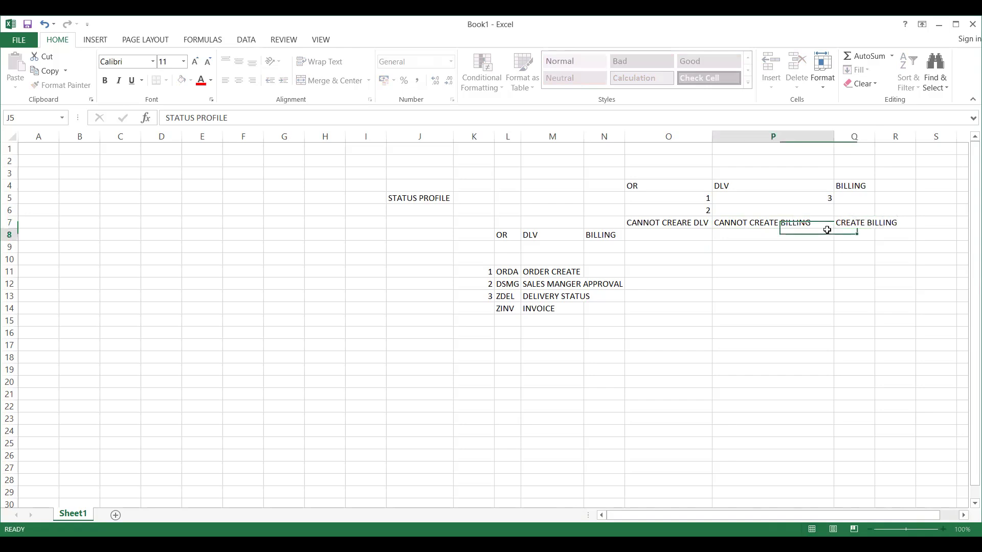
- Copy the CANNOT CREATE BILLING note from cell P7 into cell O8 and fit column O to its text
left_click(680, 232)
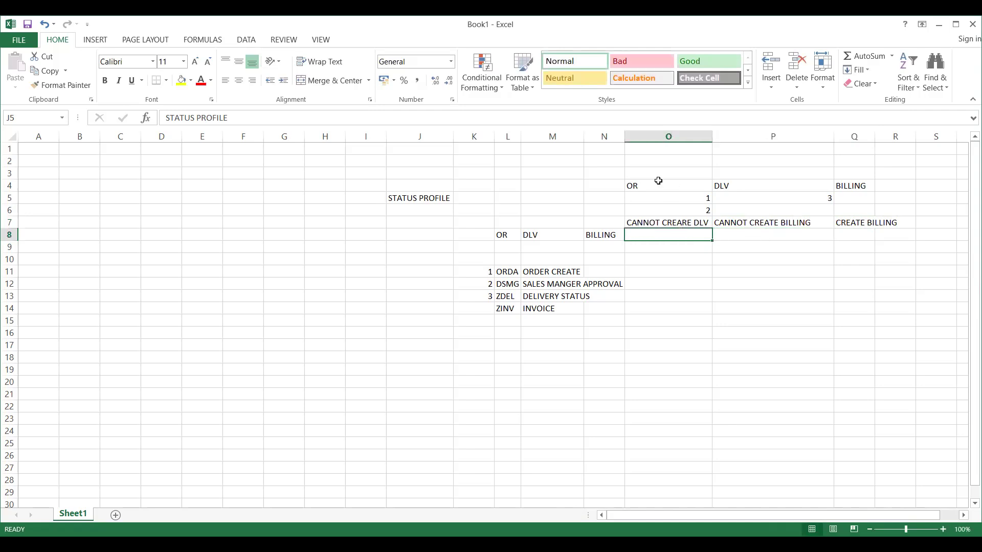
left_click_drag(734, 196, 736, 183)
left_click(737, 182)
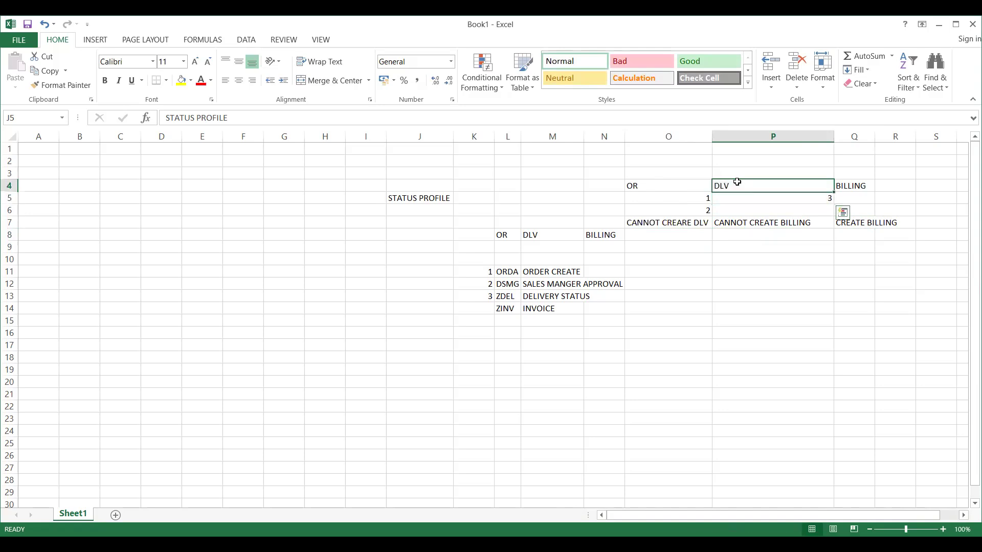
left_click(648, 234)
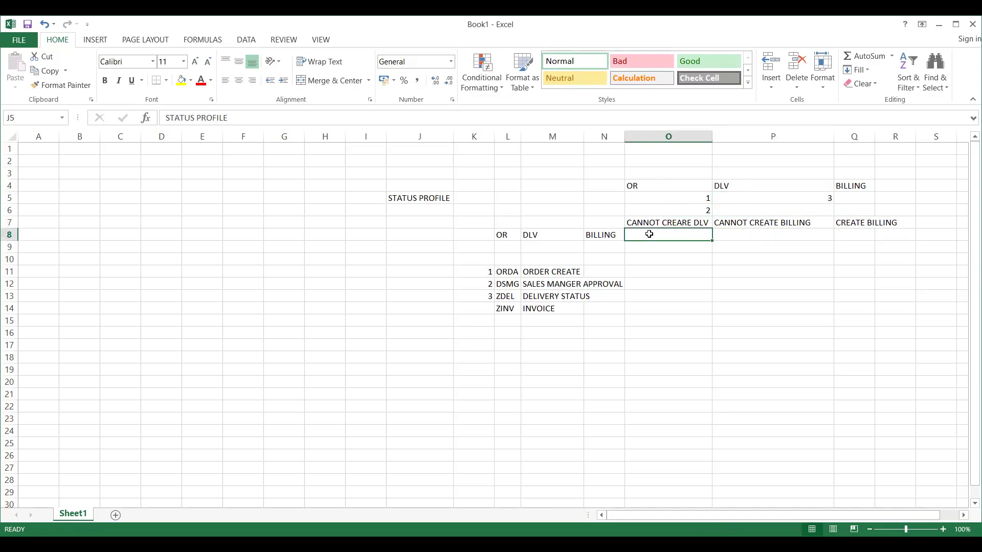
type("CANNOT CREARE DLV")
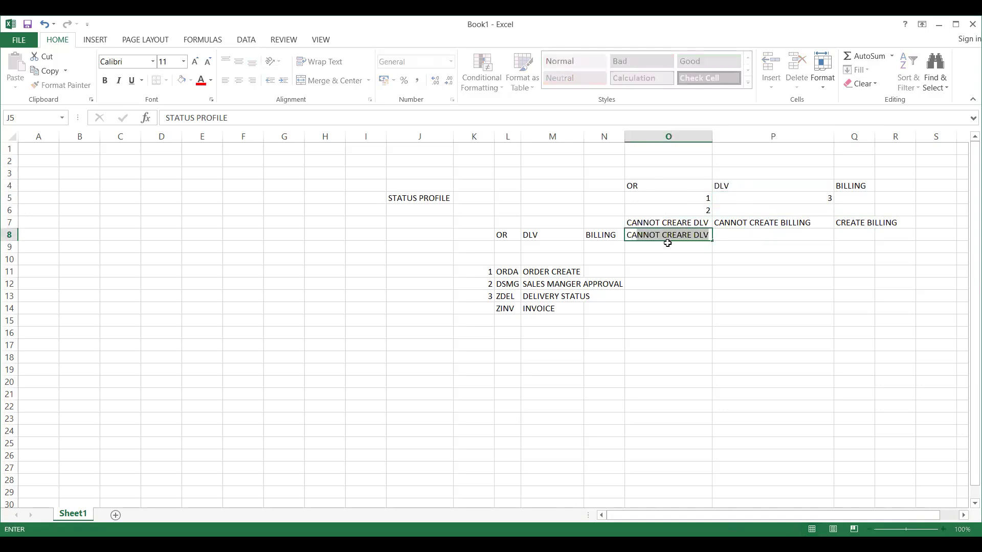
left_click(715, 225)
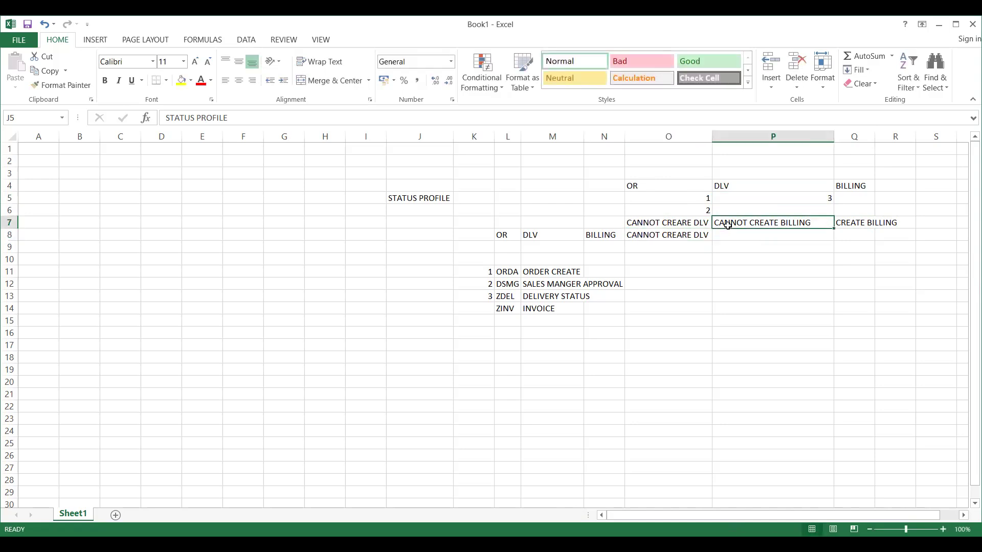
key("ctrl+c")
left_click(645, 237)
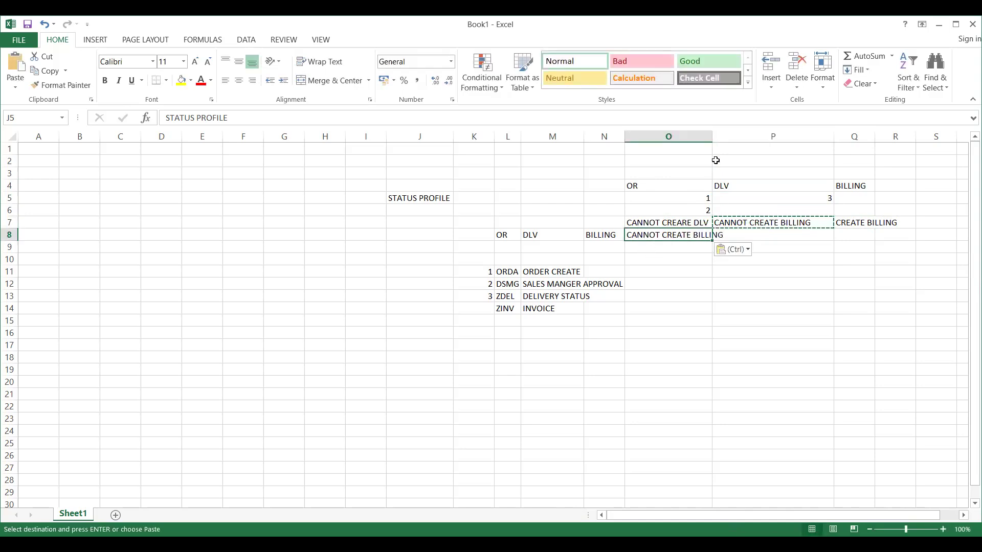
double_click(711, 135)
- Review the restrictions noted under OR in cells O7 and O8 against the ORDA status in row 11
left_click(668, 185)
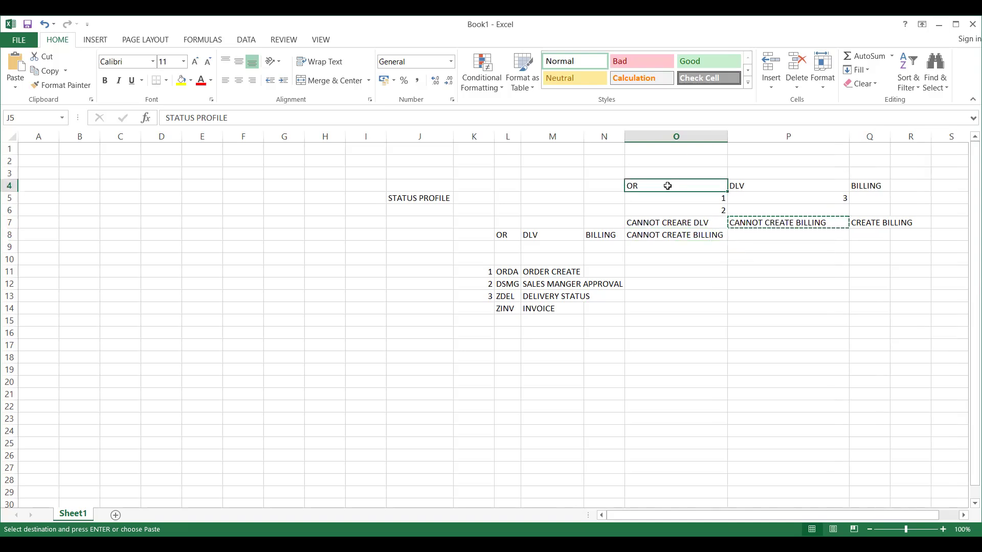
left_click(663, 231)
left_click_drag(663, 231, 663, 223)
left_click(663, 224)
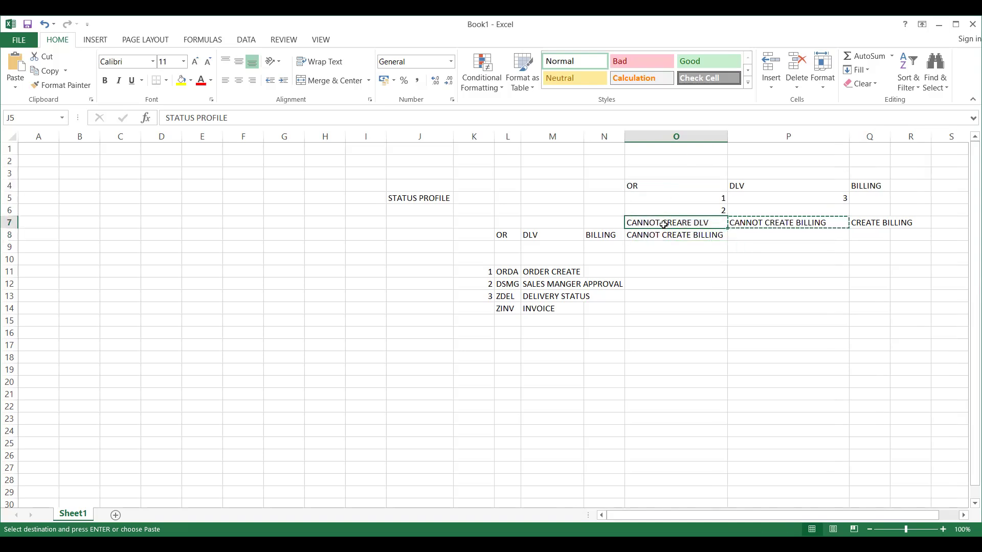
left_click(664, 188)
left_click(665, 234)
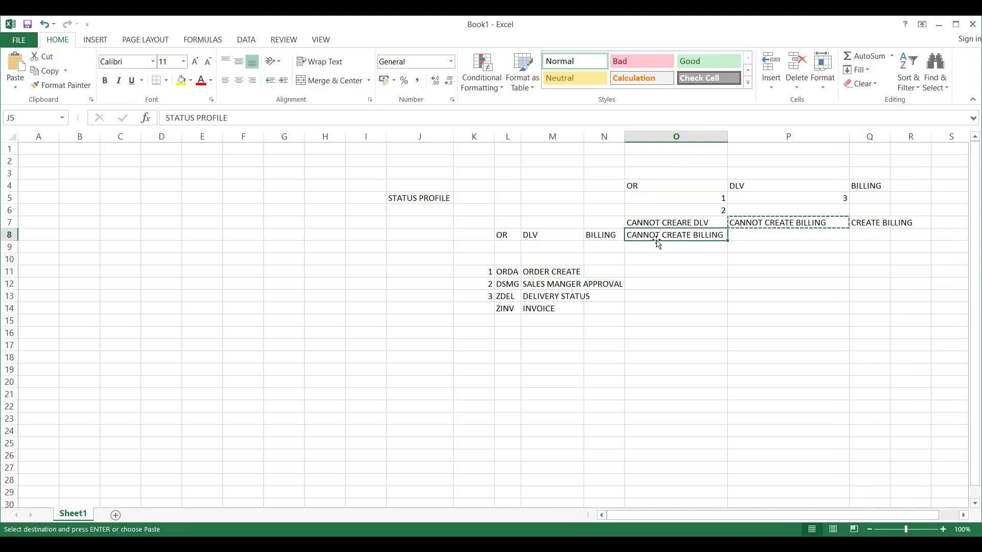
left_click(509, 271)
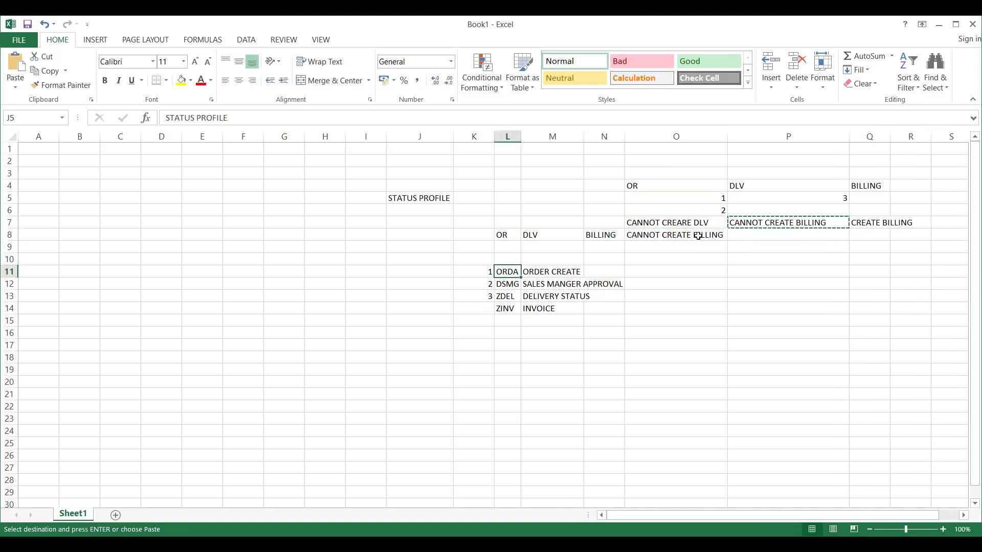
left_click(677, 256)
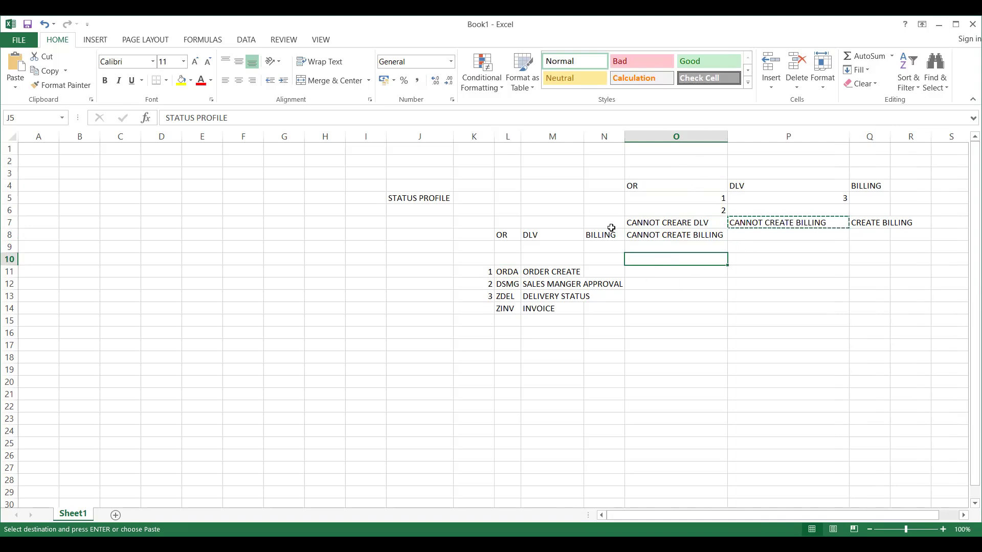
left_click(498, 242)
- Enter INCOMPLETE LOGS in cell F16
left_click(236, 334)
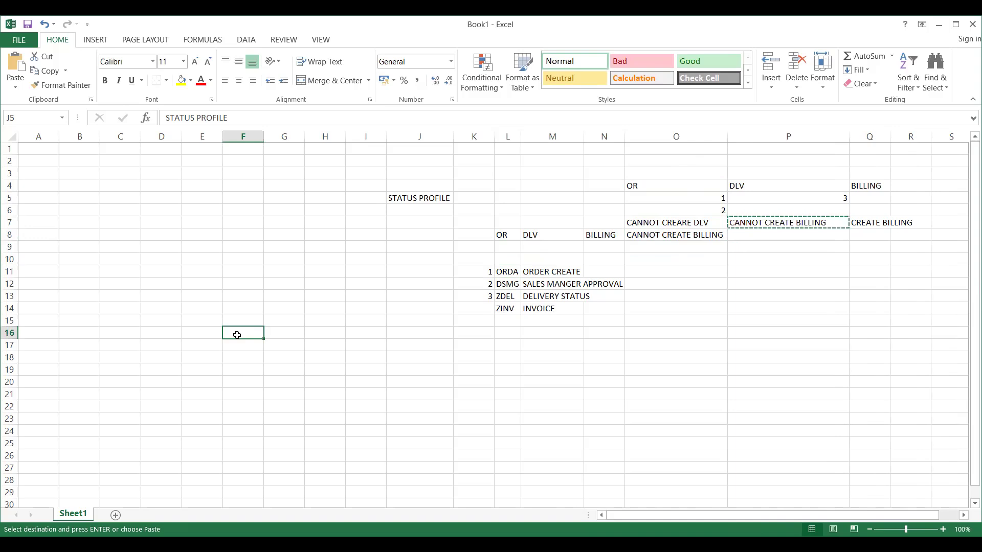
type("INCOMPLETE LOGS")
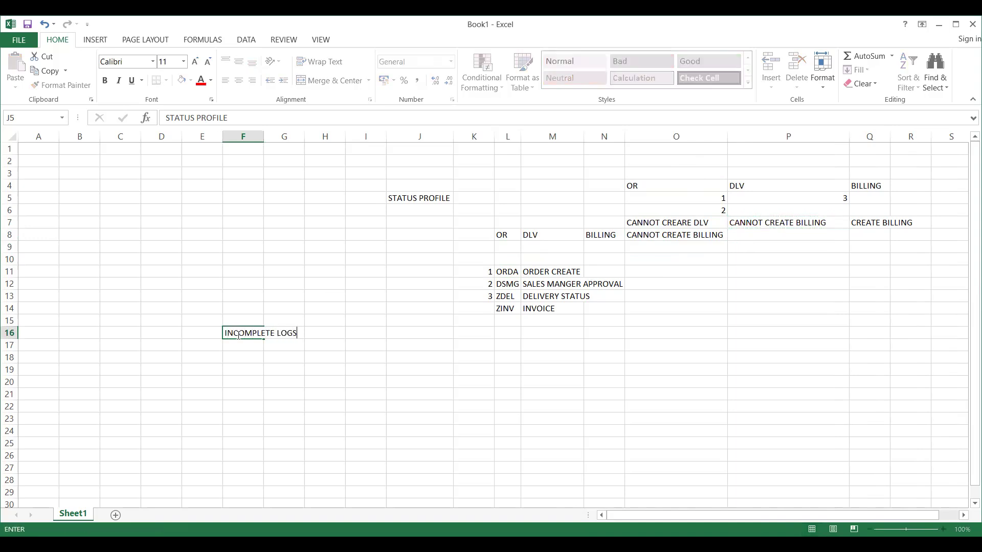
key("Return")
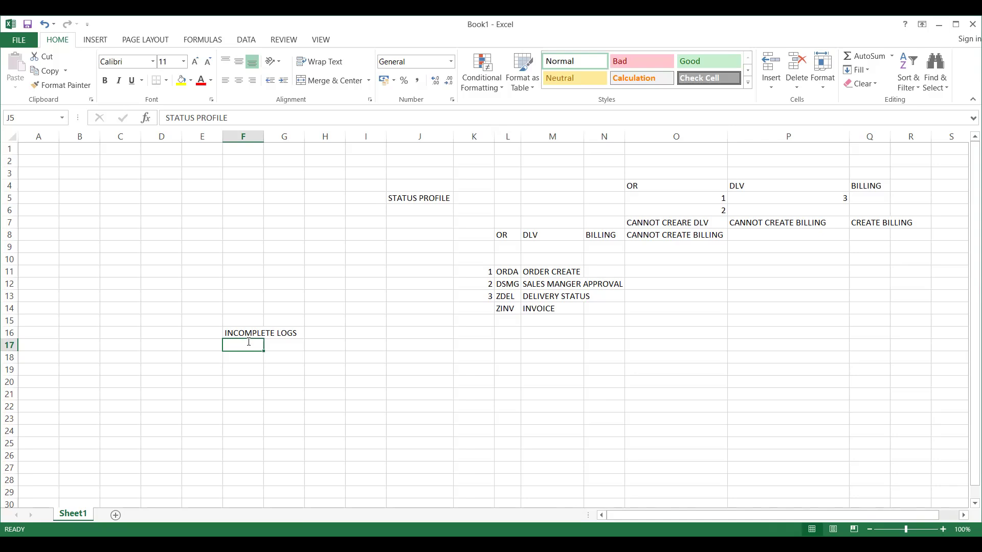
- Enter TRNSACTIONAL VARIANTS in cell F17 and fit column F to its text
type("STRAR")
key("BackSpace")
key("BackSpace")
key("BackSpace")
key("BackSpace")
key("BackSpace")
type("TRNSACTIONAL VARIANTS")
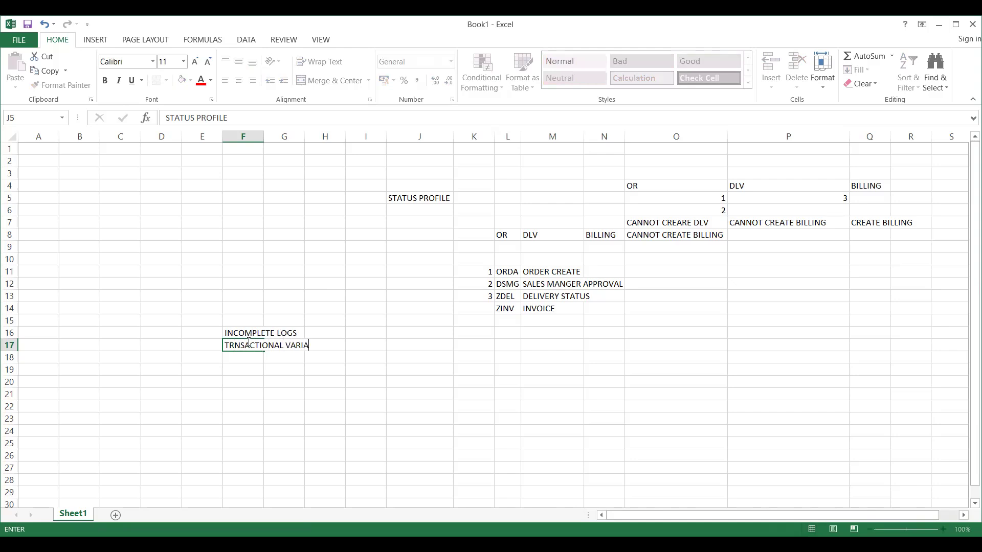
left_click(239, 339)
left_click(237, 381)
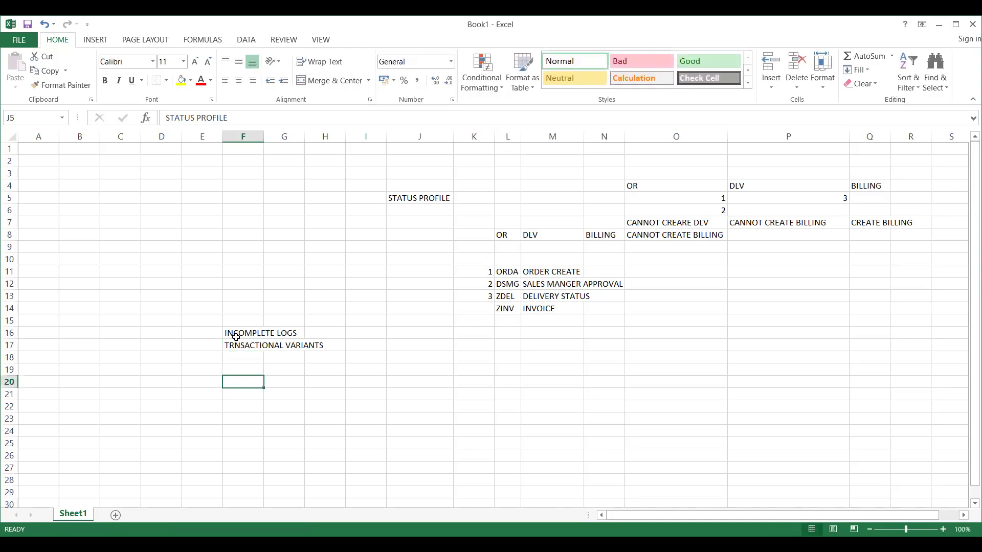
left_click(237, 336)
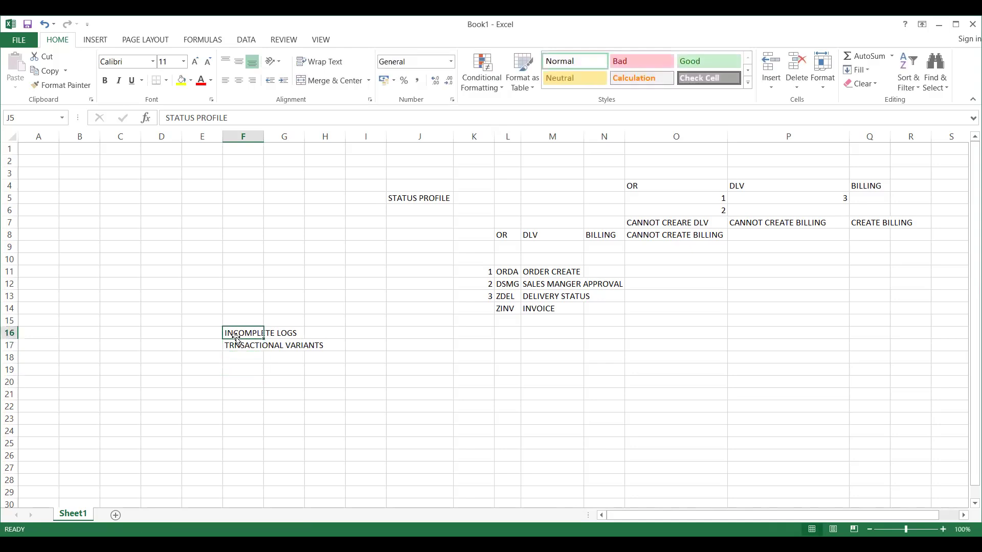
double_click(265, 140)
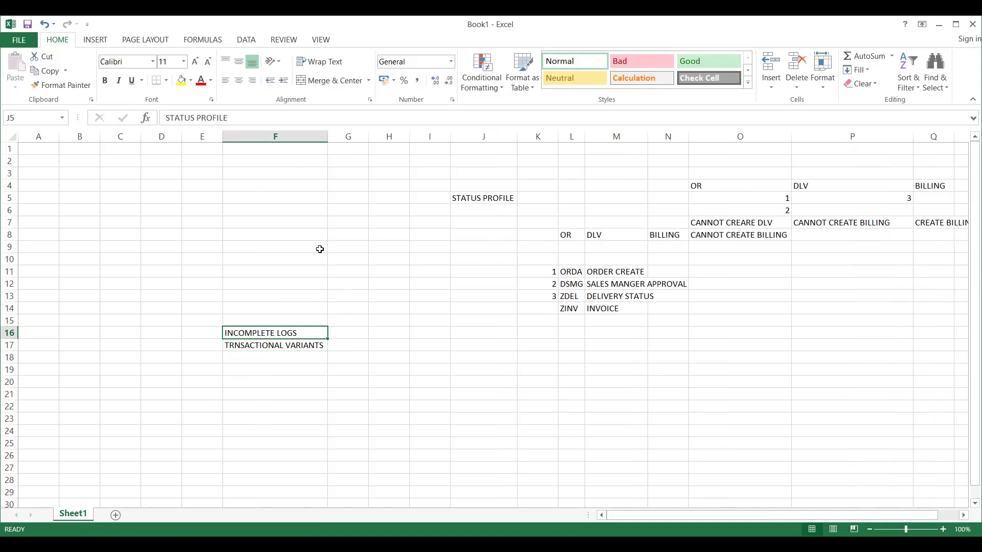
- Delete the empty columns G to I between the topic list and STATUS PROFILE
left_click(347, 135)
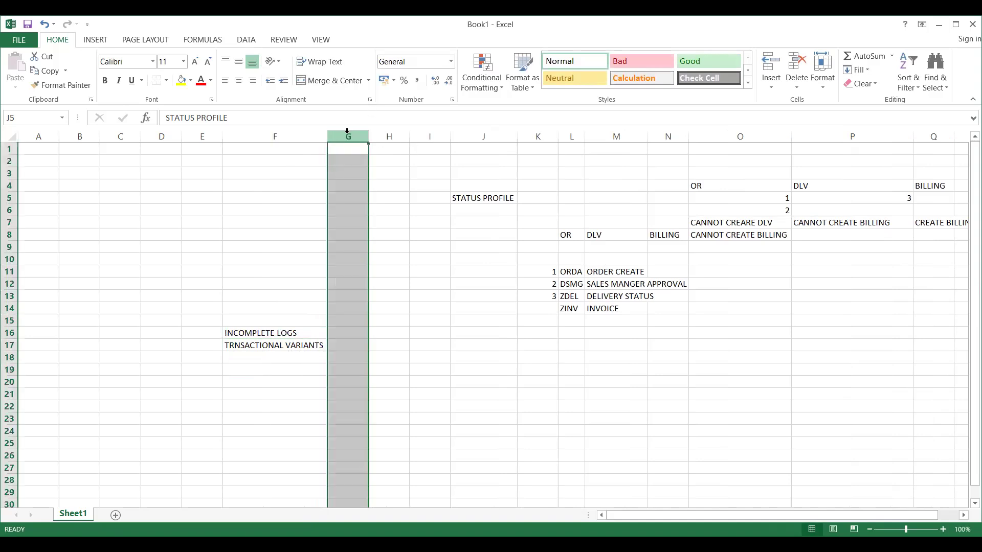
left_click_drag(347, 131, 406, 135)
left_click_drag(347, 132, 430, 135)
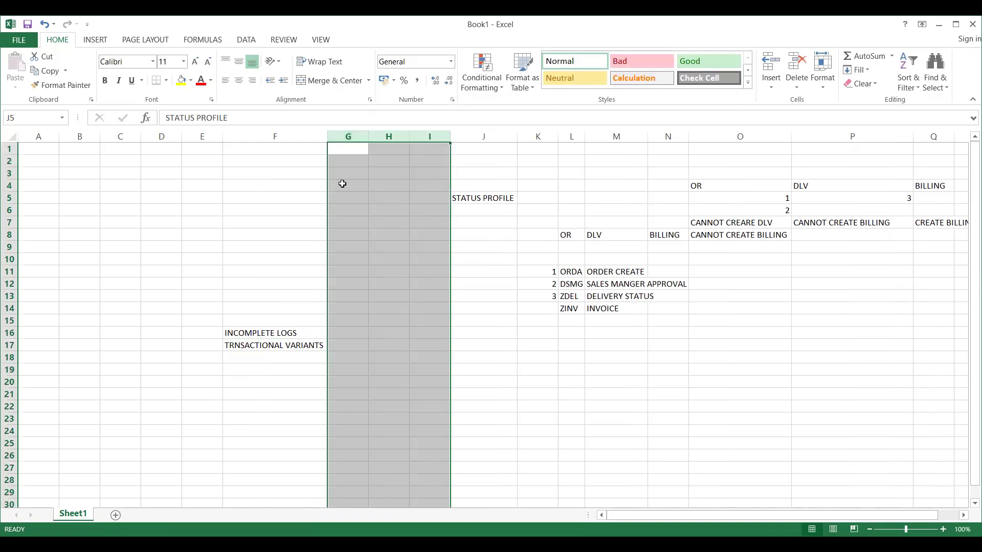
right_click(342, 185)
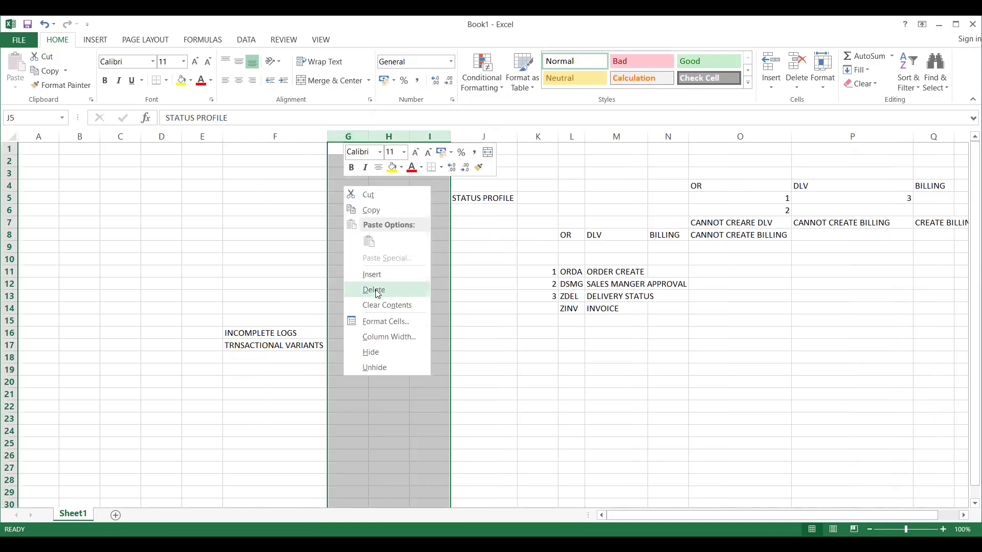
left_click(377, 289)
left_click(355, 234)
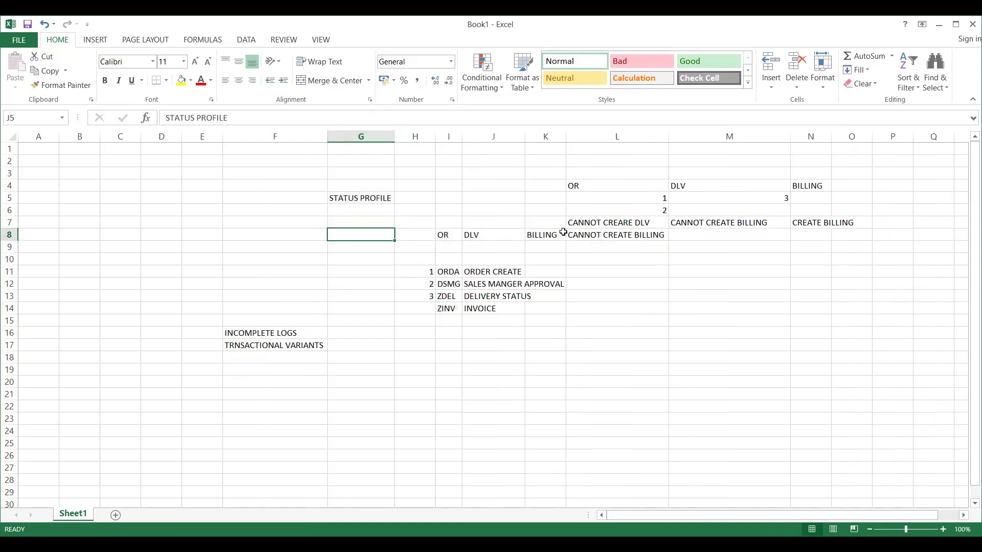
left_click(598, 234)
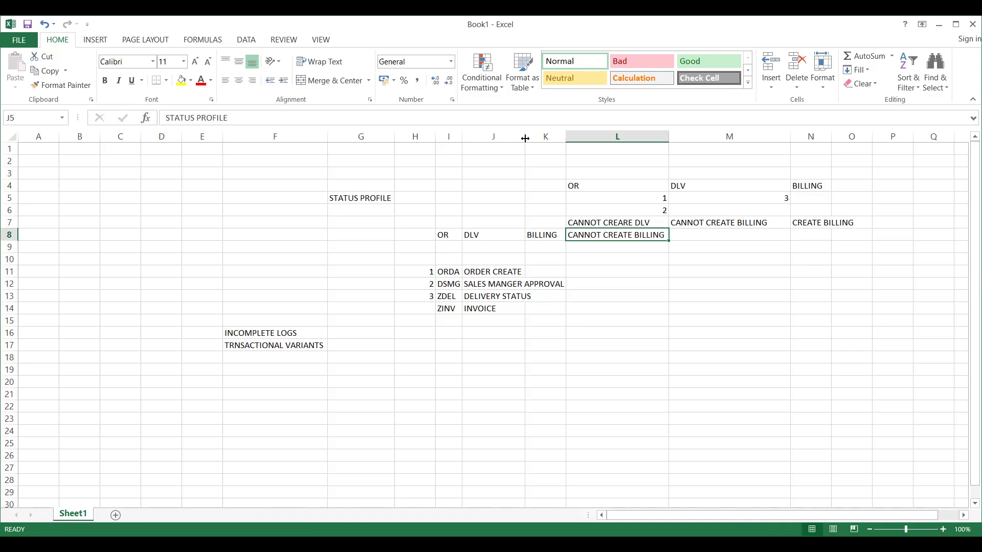
- Widen column J to fit SALES MANGER APPROVAL, and merge and center cells K11 to K14
left_click_drag(525, 138, 568, 138)
left_click(588, 269)
key("shift+Down")
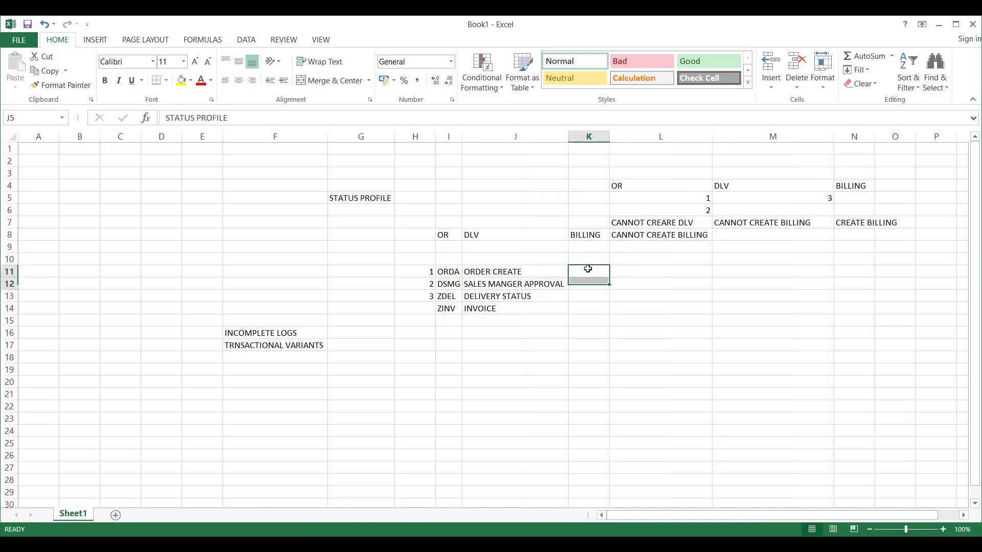
key("shift+Down")
key("shift+Down")
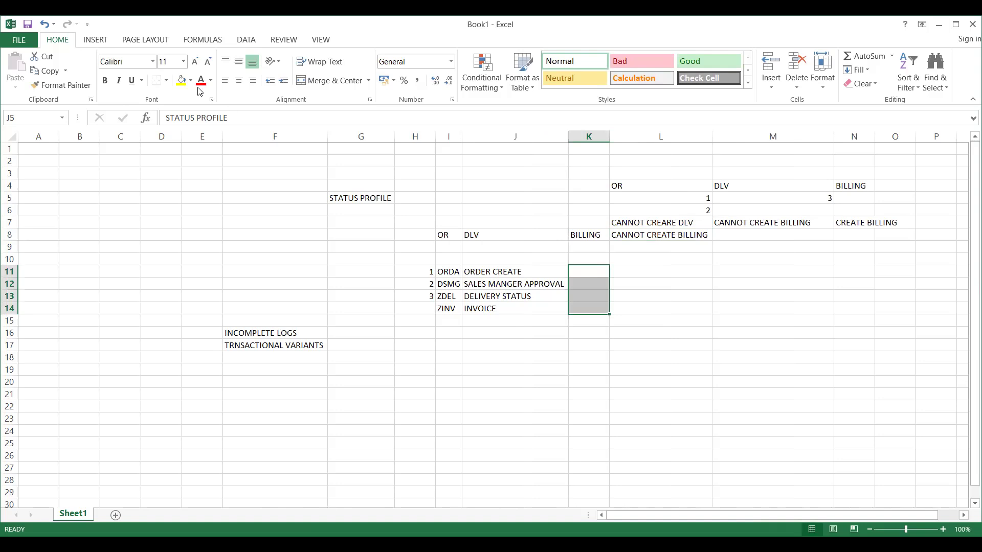
left_click(327, 80)
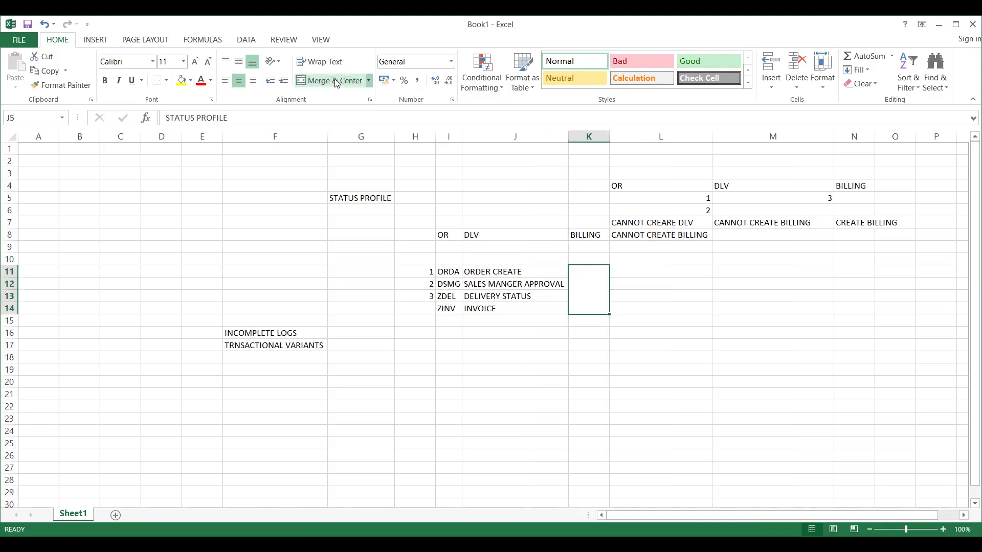
- Enter USER STATUS in the merged cell K11:K14 and widen column K to fit the text
type("USER STATUS")
key("F2")
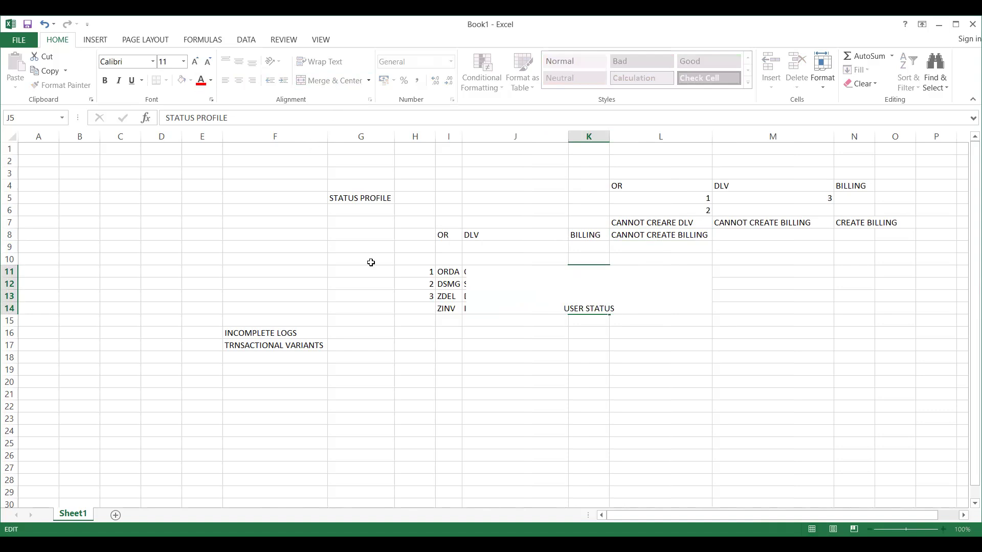
left_click(398, 298)
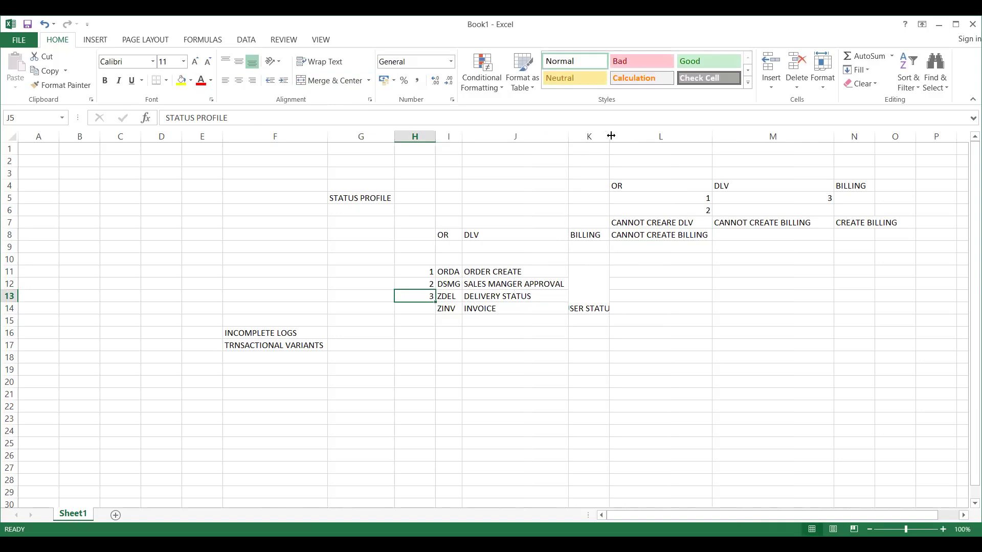
left_click_drag(610, 136, 624, 136)
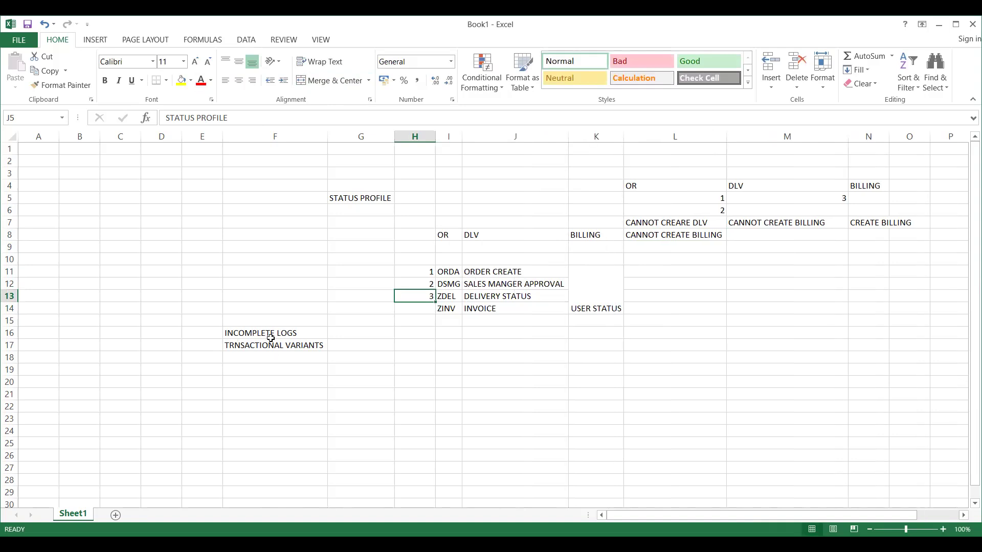
- Enter the status number 4 in cell H14 beside ZINV
left_click(426, 309)
type("4")
key("Up")
key("Up")
key("Up")
key("Up")
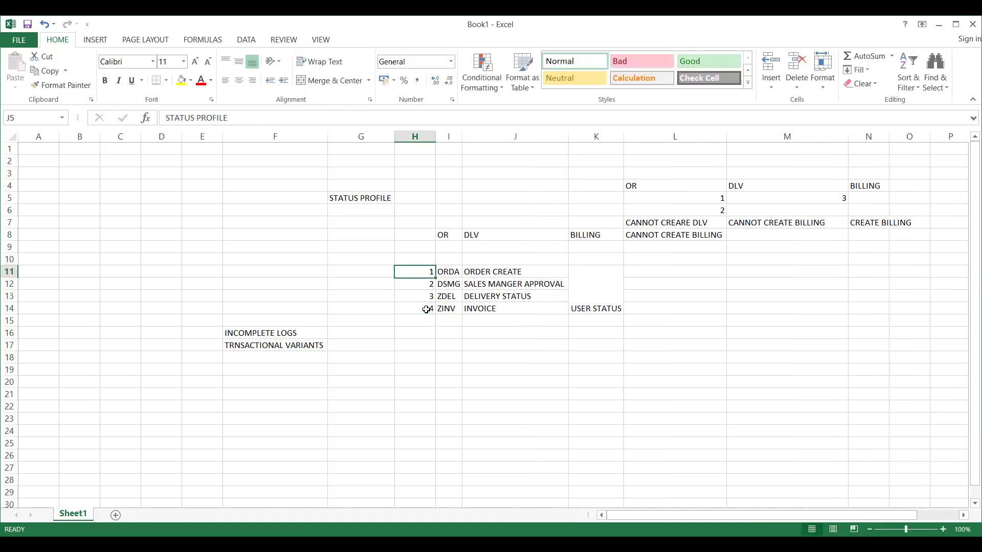
- Merge and center cells G11 to G14 beside the status numbers
key("Right")
key("Left")
key("Left")
key("Down")
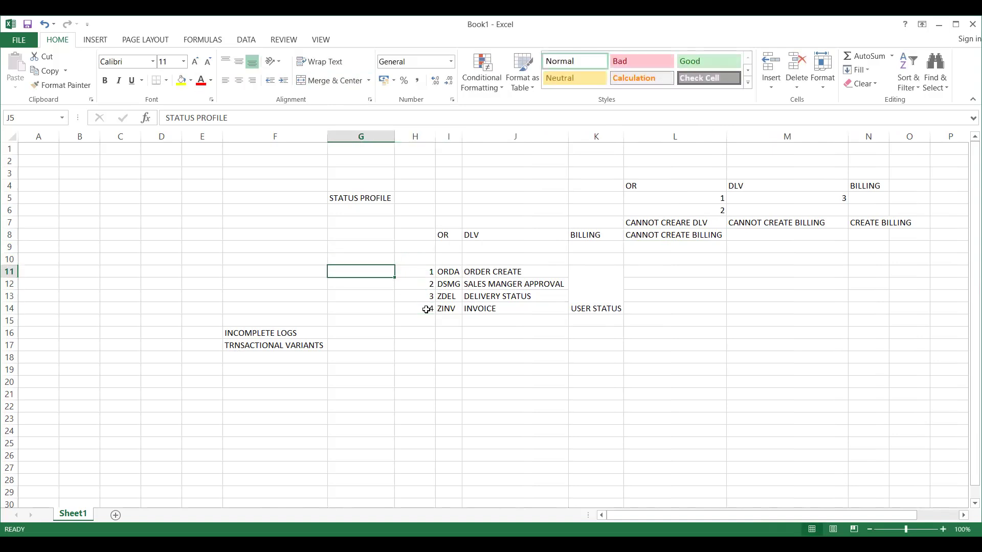
key("Right")
key("Right")
key("Left")
key("Left")
key("shift+Down")
key("shift+Down")
key("shift+Down")
key("shift+Down")
key("shift+Up")
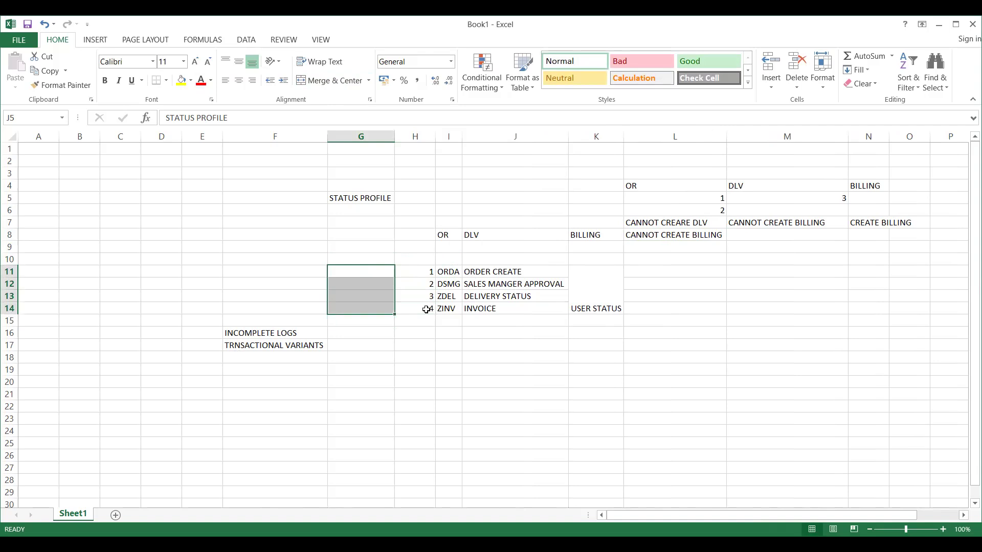
left_click(348, 82)
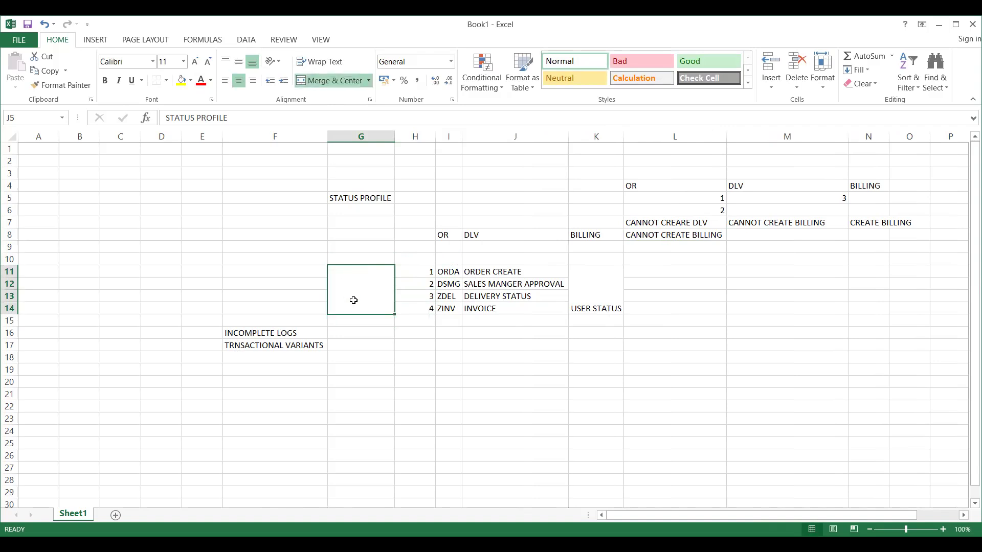
- Enter AUTORIZATION OBJECT in the merged cell G11:G14
type("AUTORI")
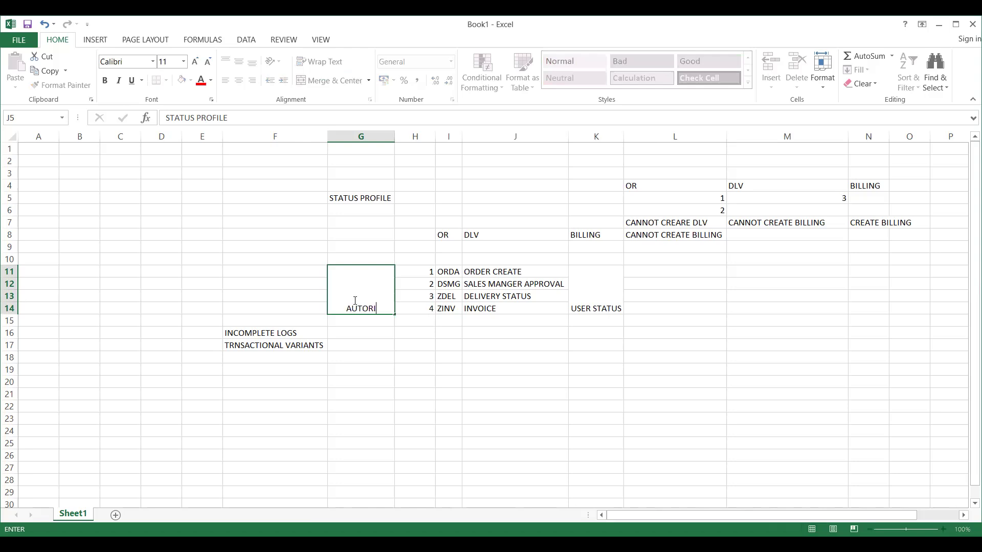
type("ZATION OBJECT")
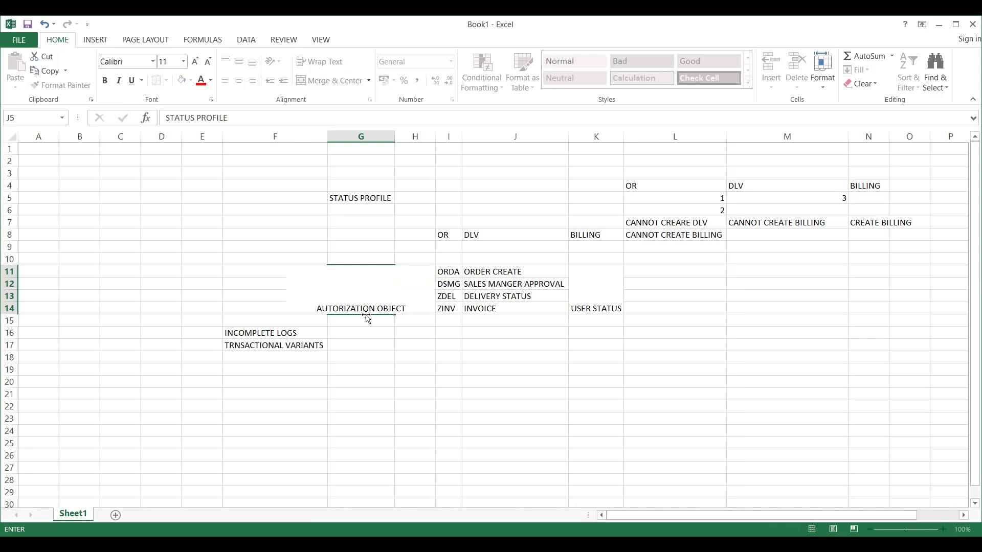
left_click(363, 273)
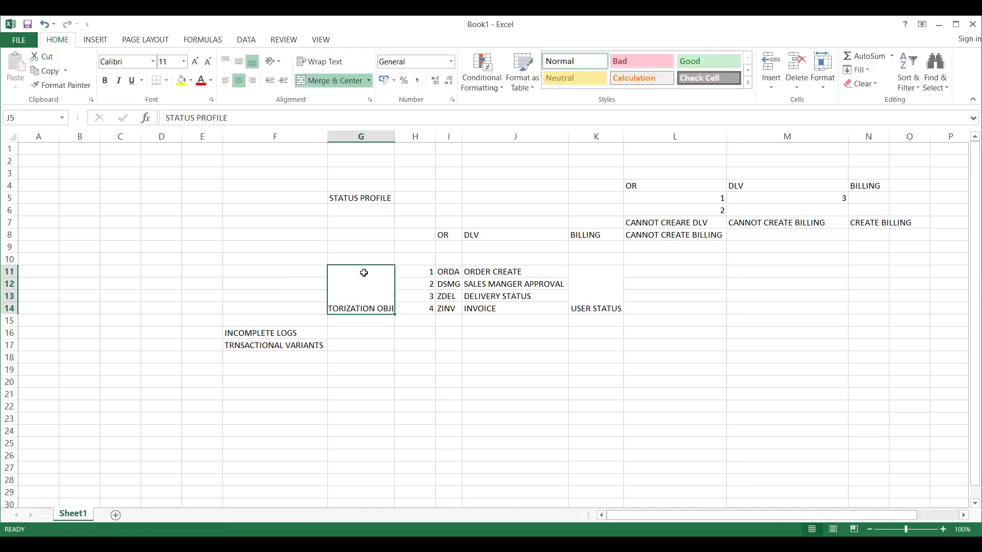
- Review the status descriptions in cells J11 to J14 against the authorization object in column G
left_click(506, 284)
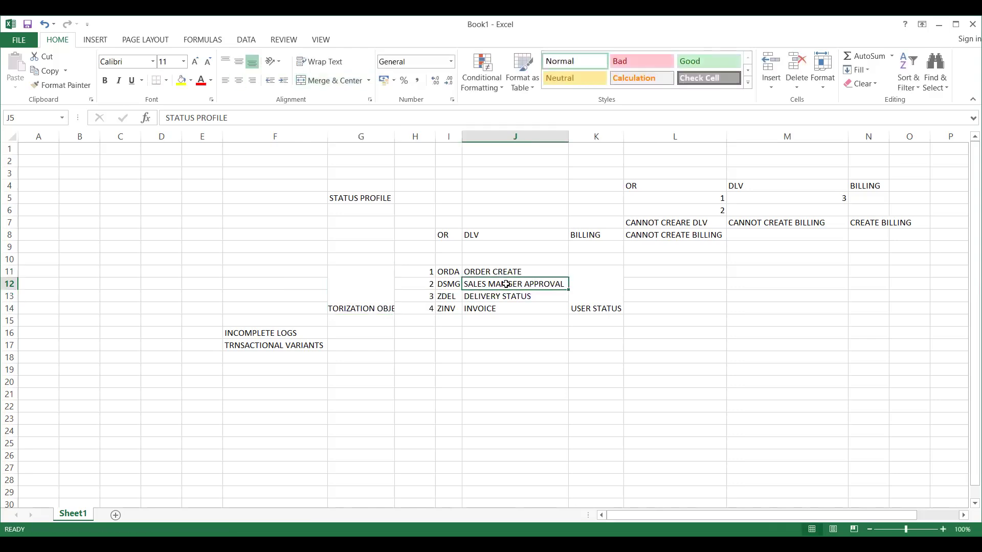
left_click(332, 312)
left_click(496, 298)
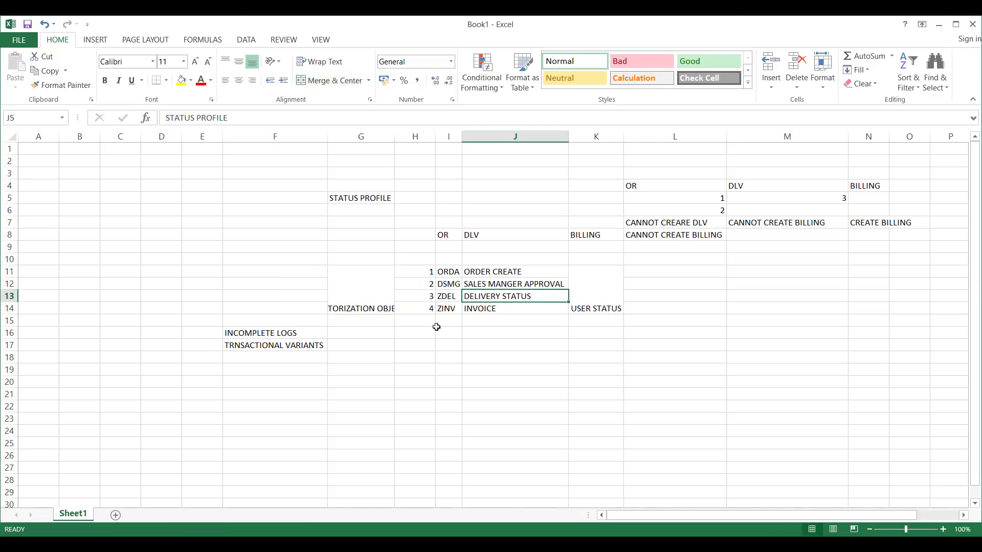
left_click(351, 308)
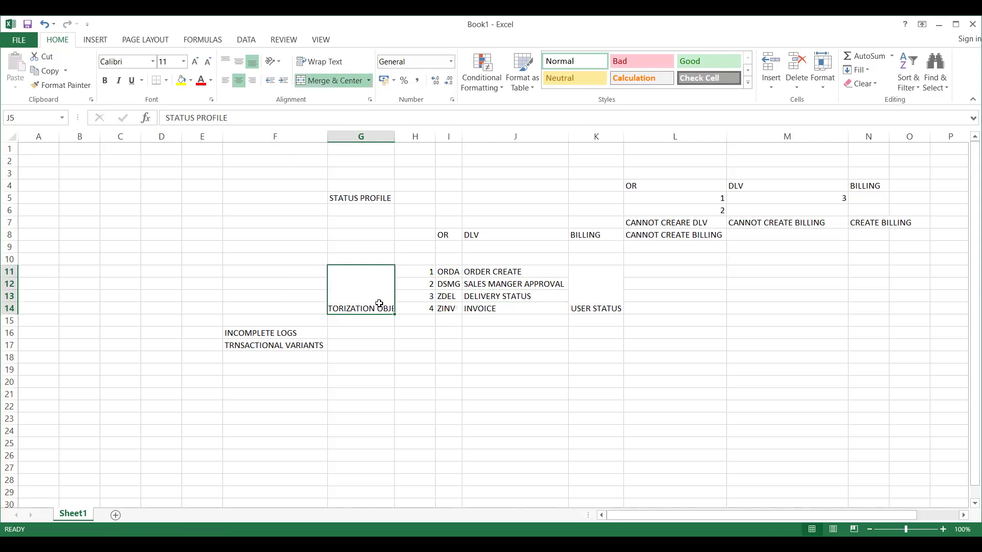
left_click(479, 311)
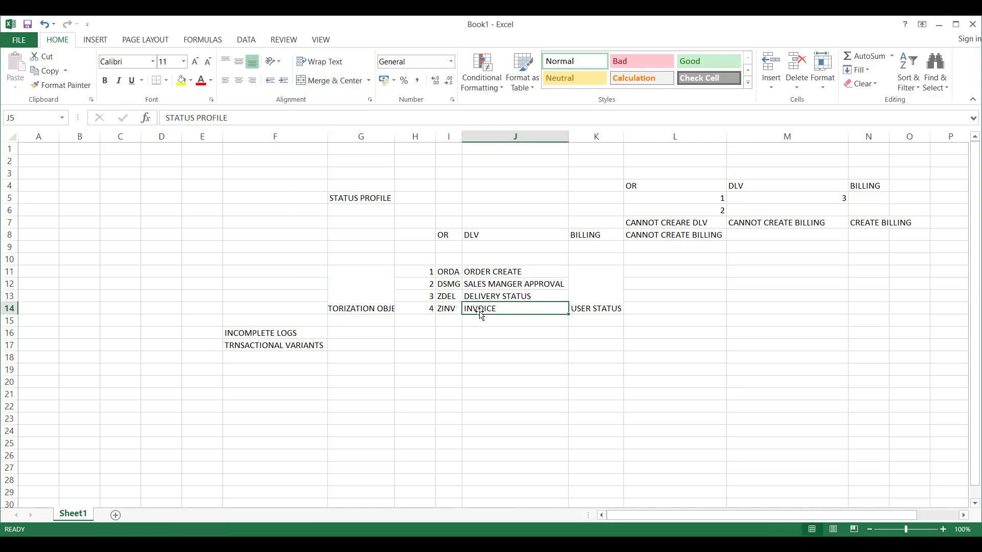
left_click(346, 303)
left_click(498, 282)
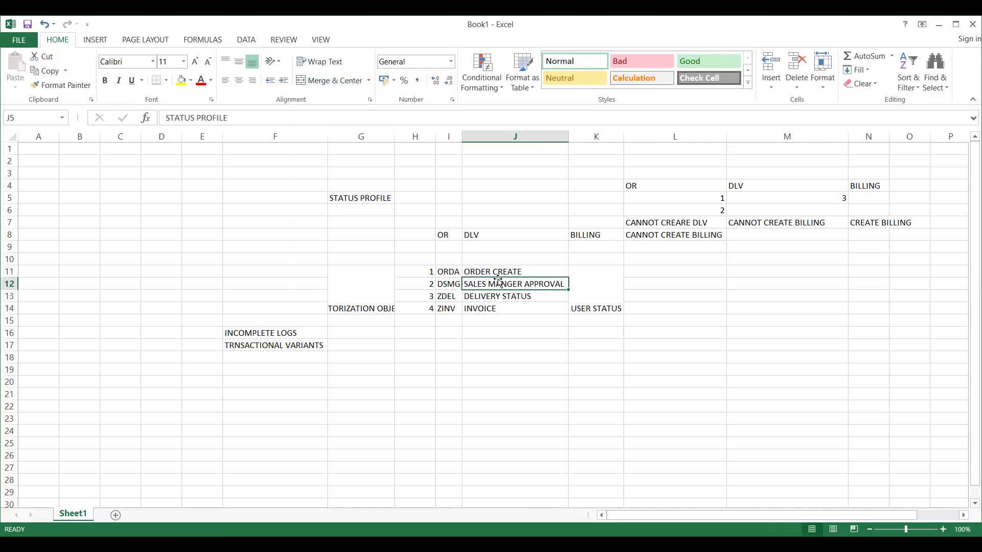
left_click(498, 272)
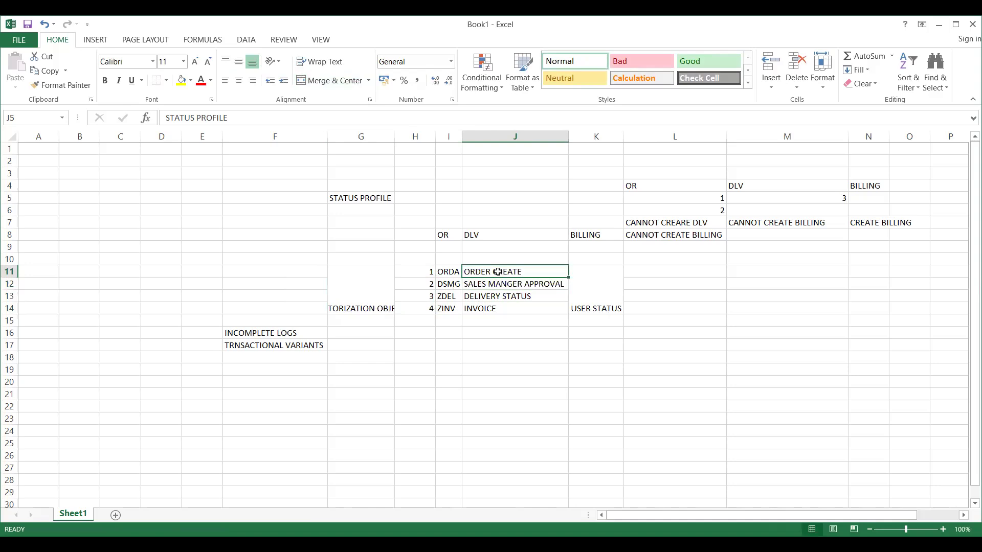
left_click(384, 285)
- Widen column G to show the full AUTORIZATION OBJECT text
left_click(393, 146)
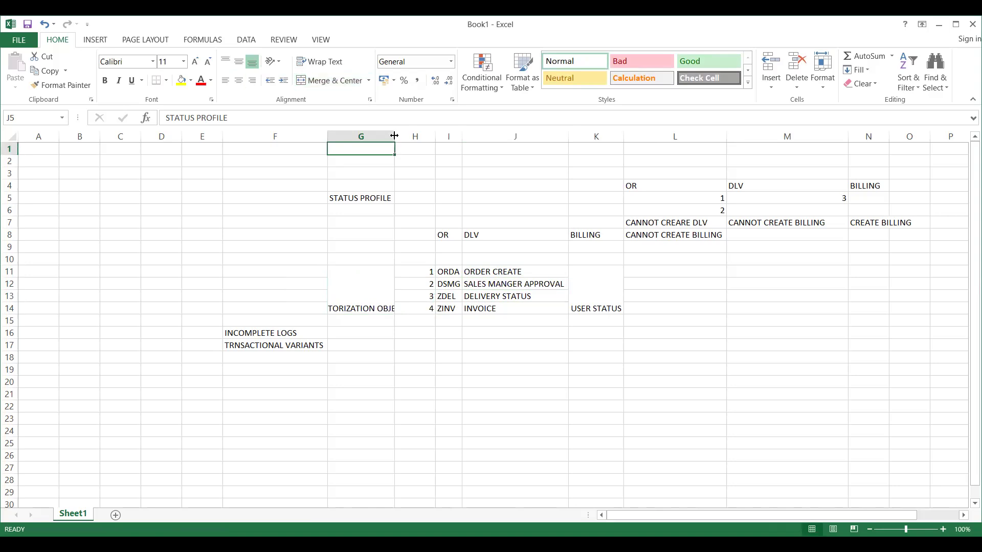
left_click_drag(395, 134, 422, 250)
left_click(383, 274)
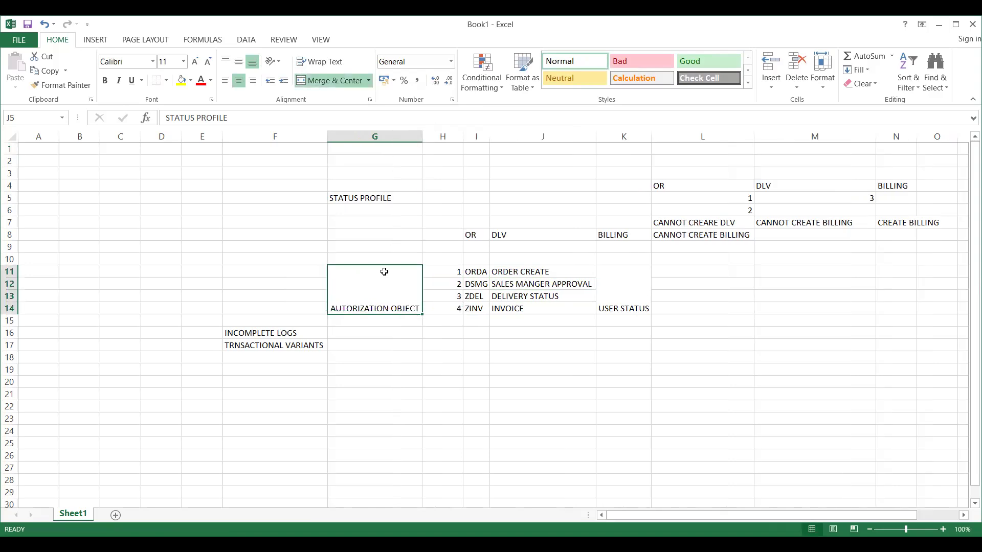
- Review the user statuses in rows 11 to 13 against the status numbers and restrictions under OR in cells L5 to L8
left_click(517, 292)
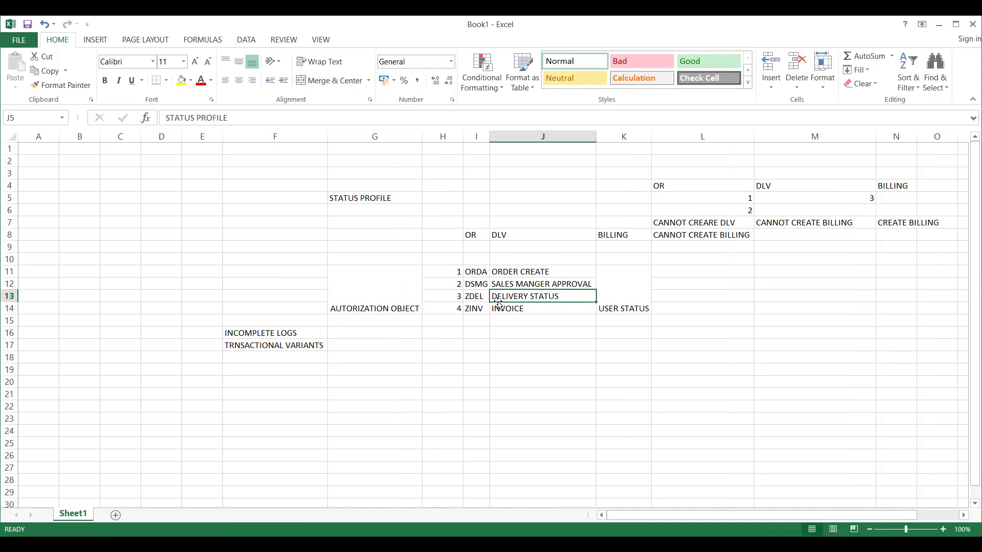
left_click(492, 280)
left_click(656, 282)
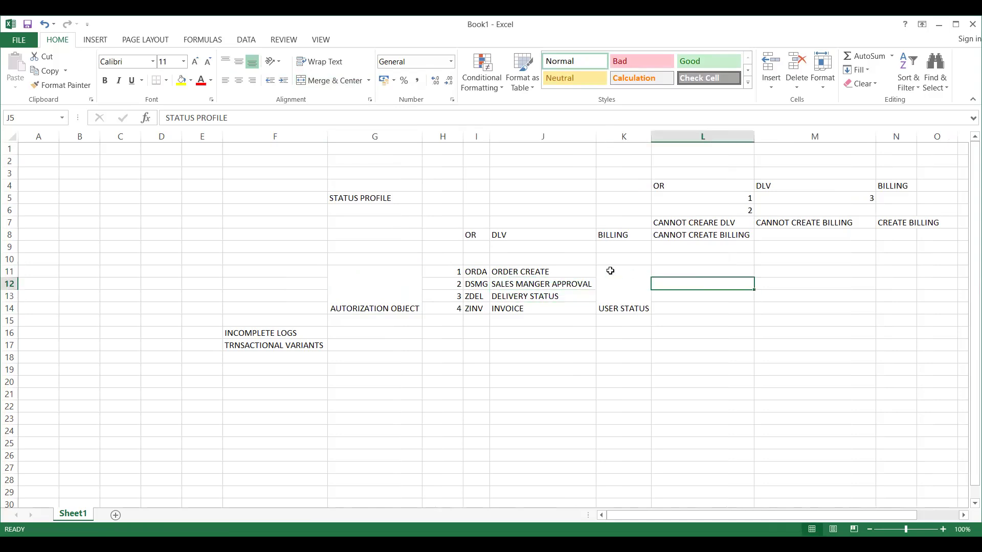
left_click(593, 271)
left_click(696, 268)
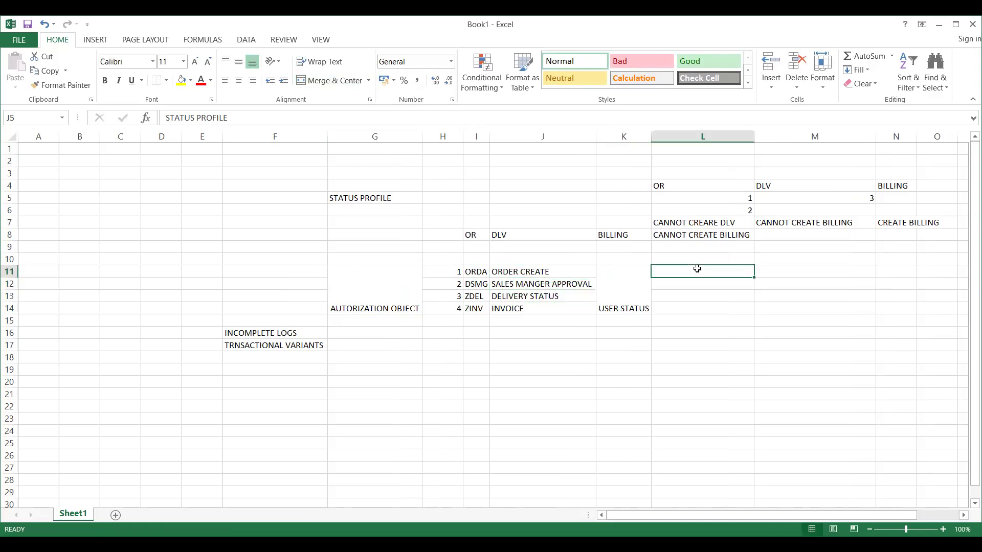
left_click(683, 223)
left_click(688, 260)
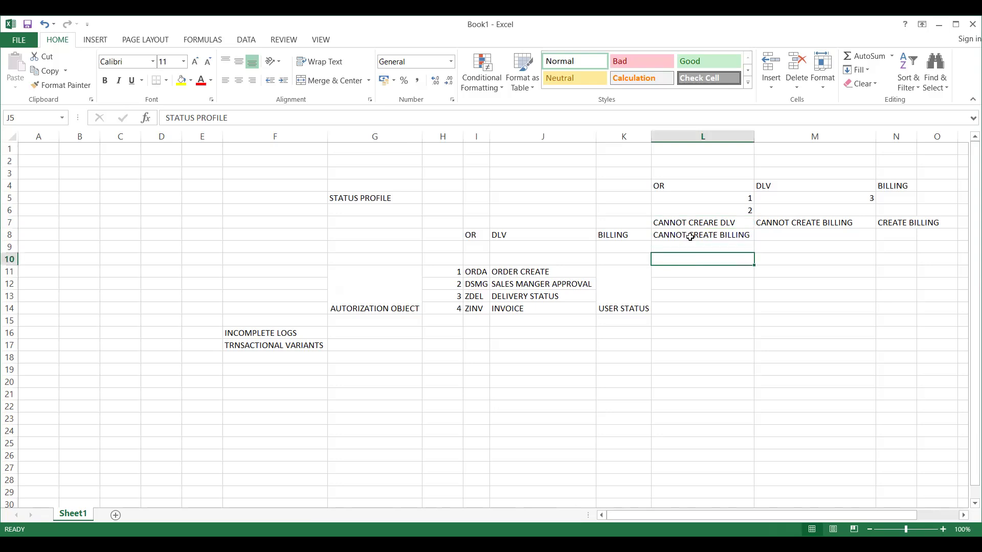
left_click(688, 211)
left_click(695, 271)
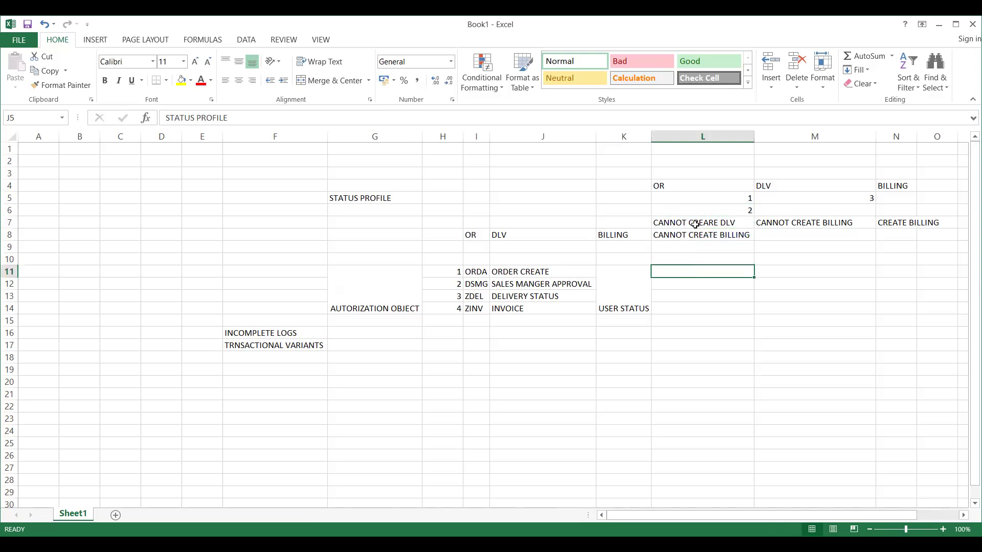
left_click(695, 223)
left_click(729, 237)
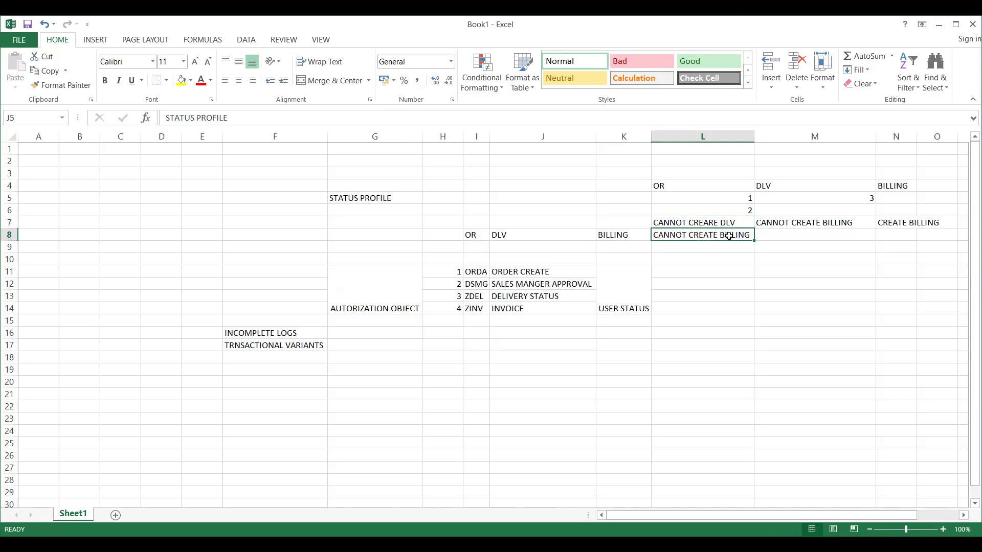
left_click(714, 199)
left_click(711, 210)
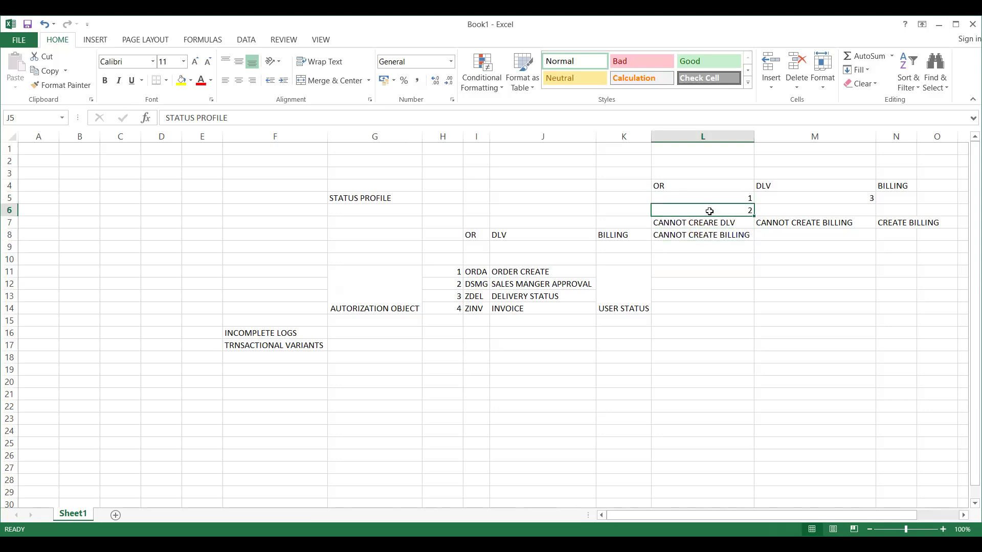
- Enter APPROVE in cells K5 and K6, beside status numbers 1 and 2
left_click(634, 200)
type("APPROVE")
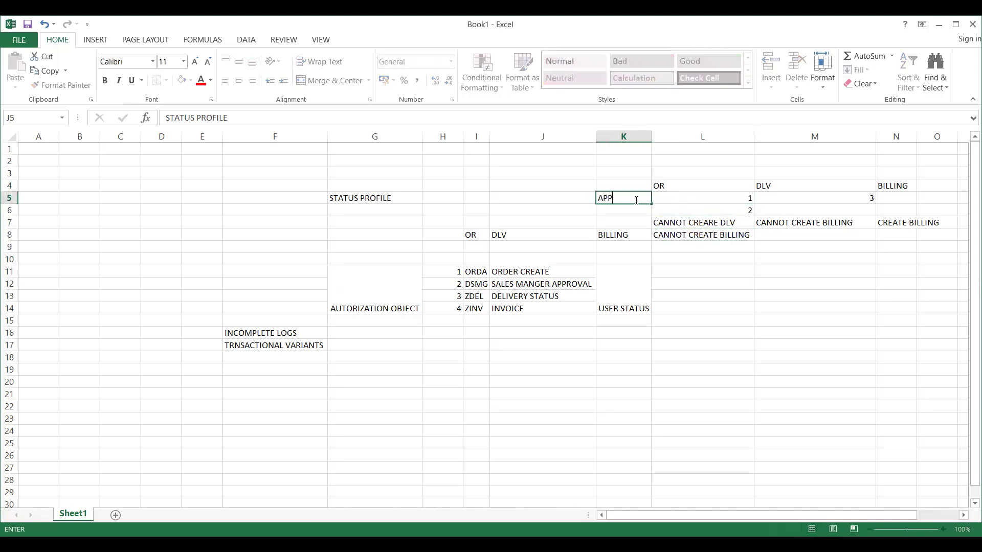
left_click(608, 214)
type("APPR")
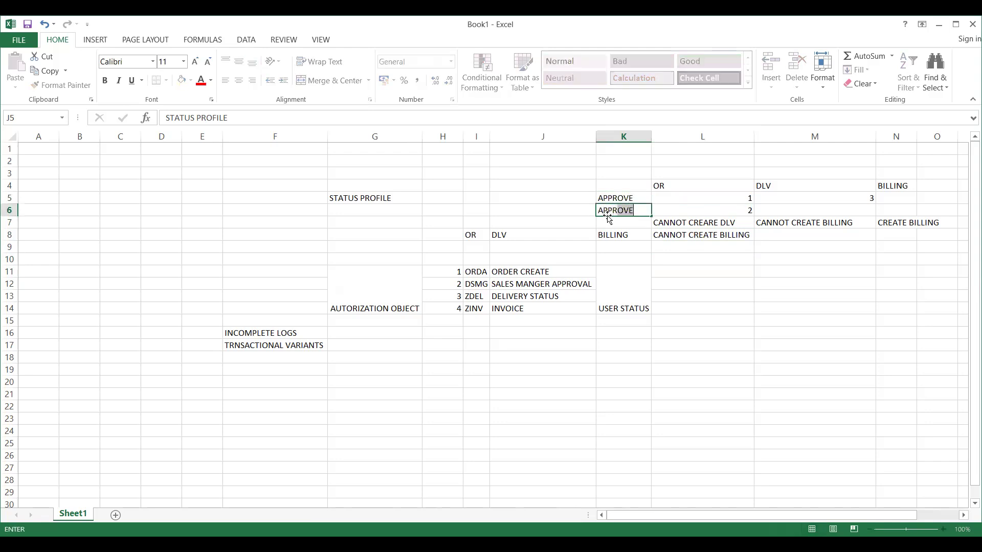
- Enter APPROVE in cell M8, below the CANNOT CREATE BILLING restriction in the DLV column
left_click(705, 211)
left_click(706, 220)
left_click(706, 240)
left_click(788, 226)
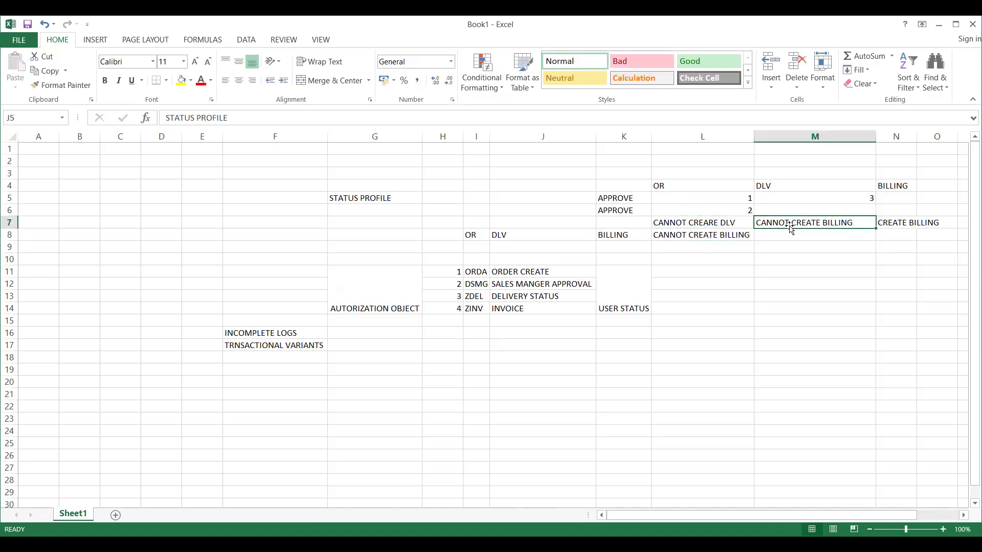
left_click(789, 234)
type("APP")
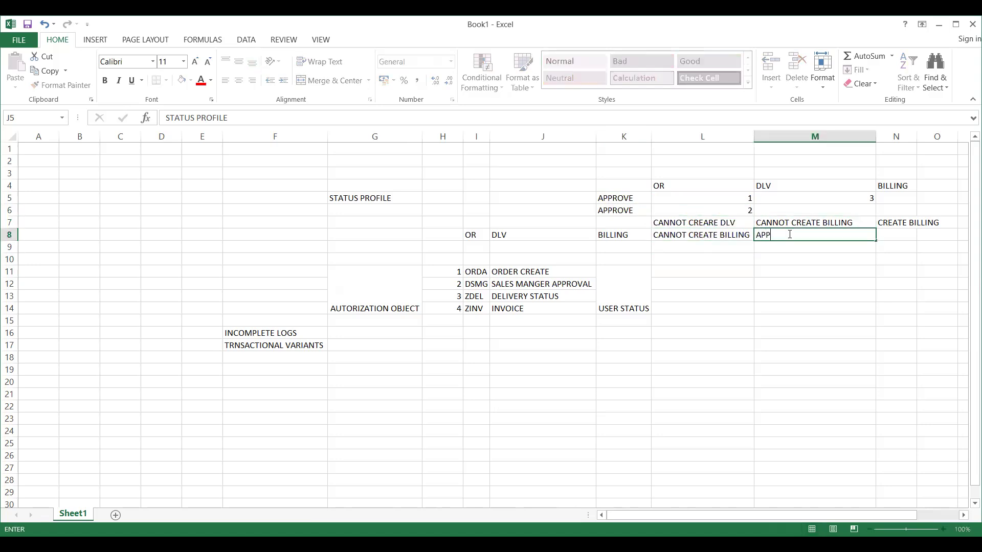
type("ROVE")
left_click(788, 275)
left_click(789, 234)
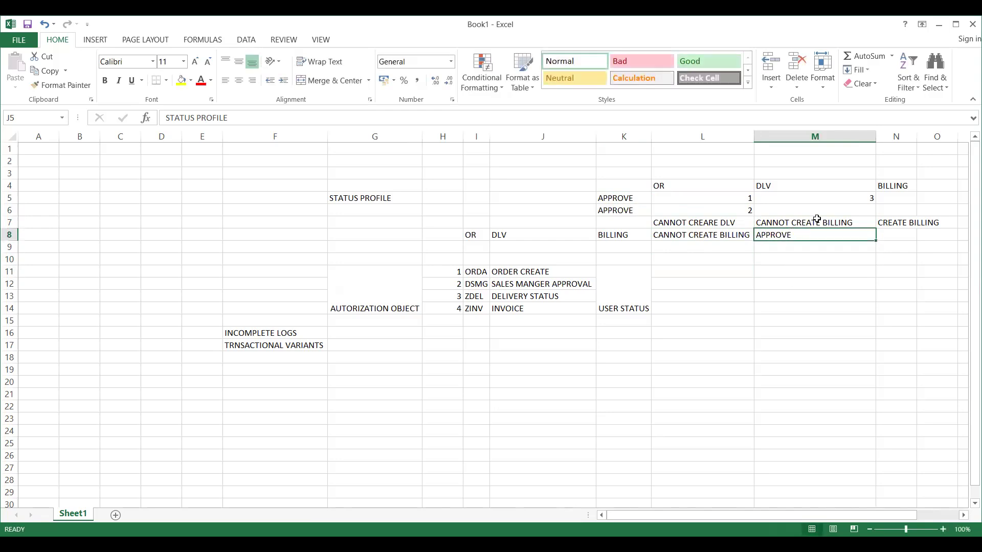
left_click(894, 225)
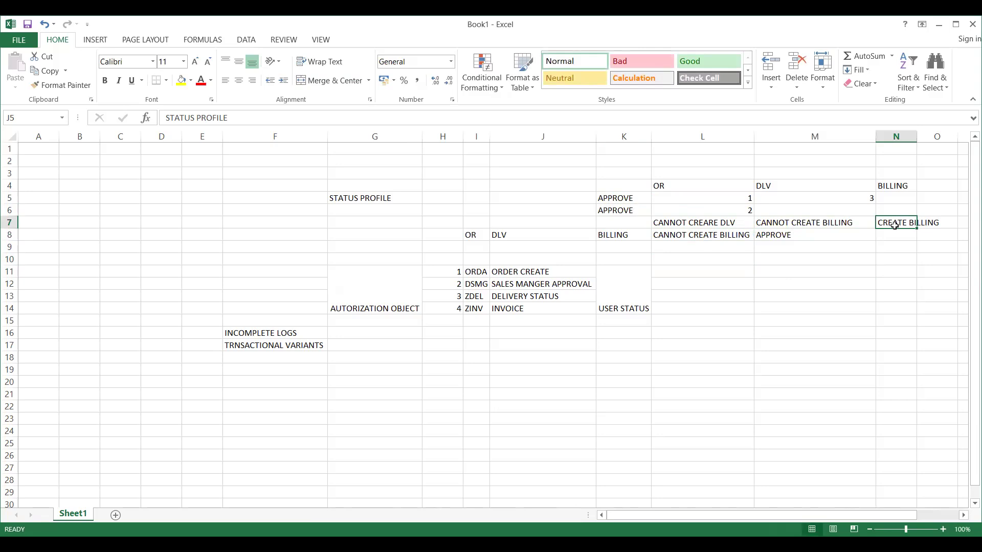
- Format the STATUS PROFILE heading in cell G5 as bold red text with a yellow fill
left_click(365, 196)
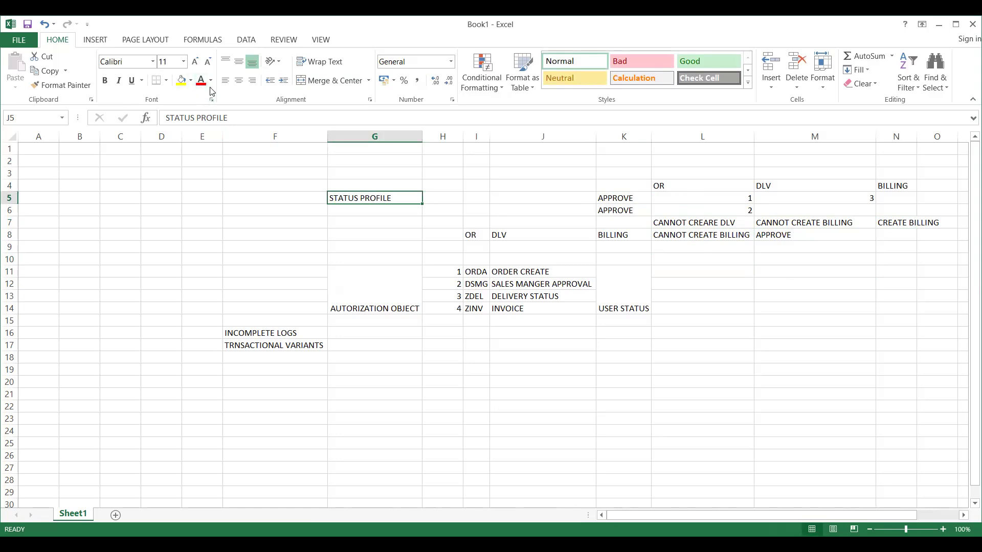
key("ctrl+b")
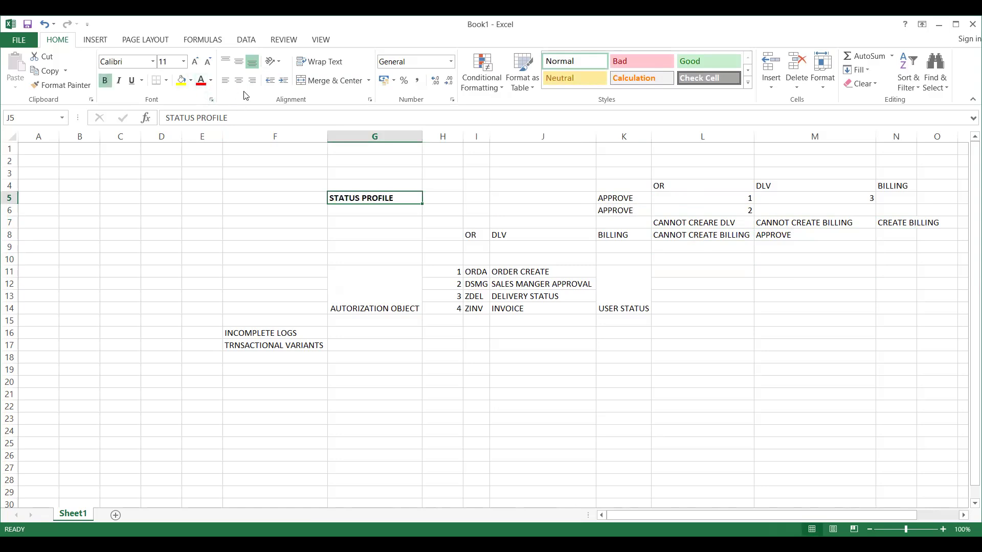
left_click(181, 80)
left_click(197, 81)
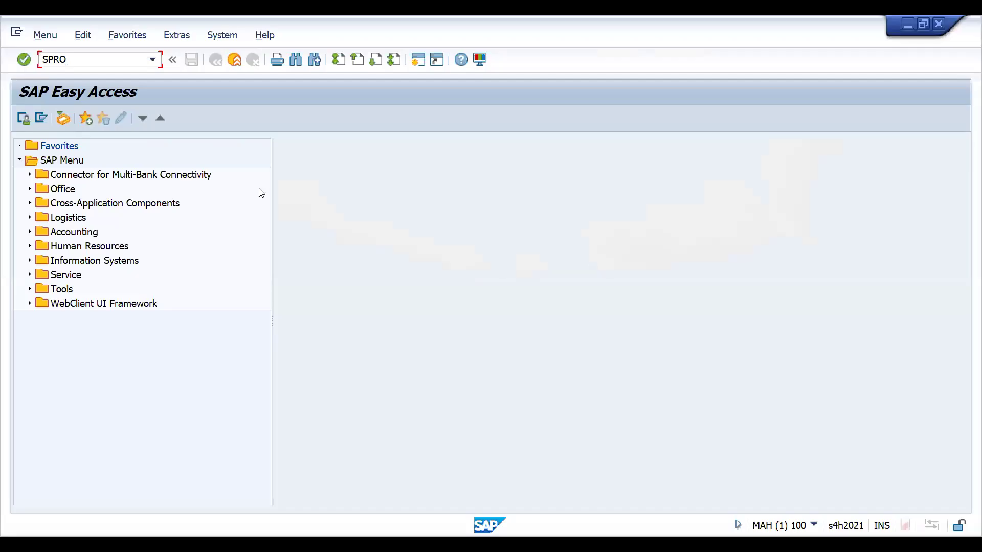
- In SAP, open the implementation guide through transaction SPRO and expand its Sales and Distribution node
key("Return")
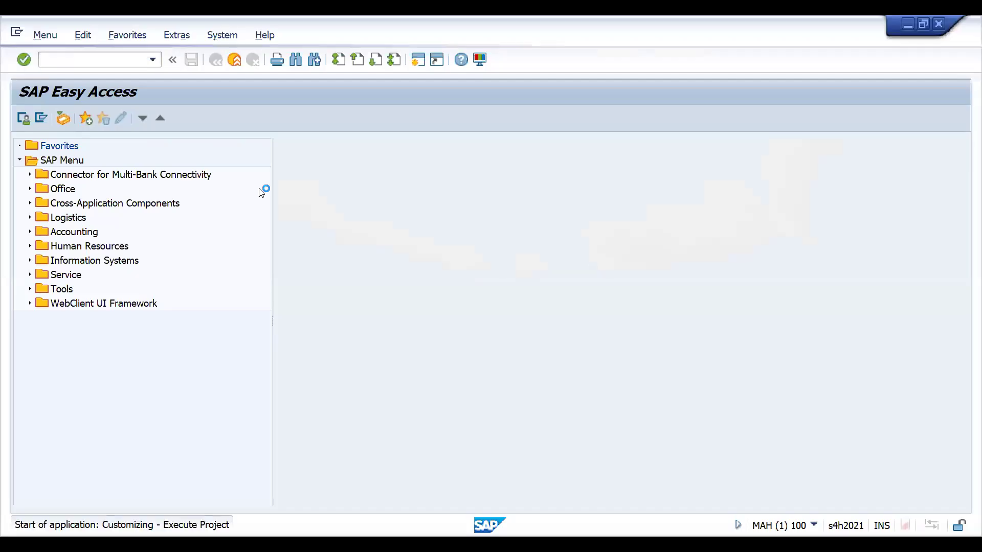
left_click(51, 119)
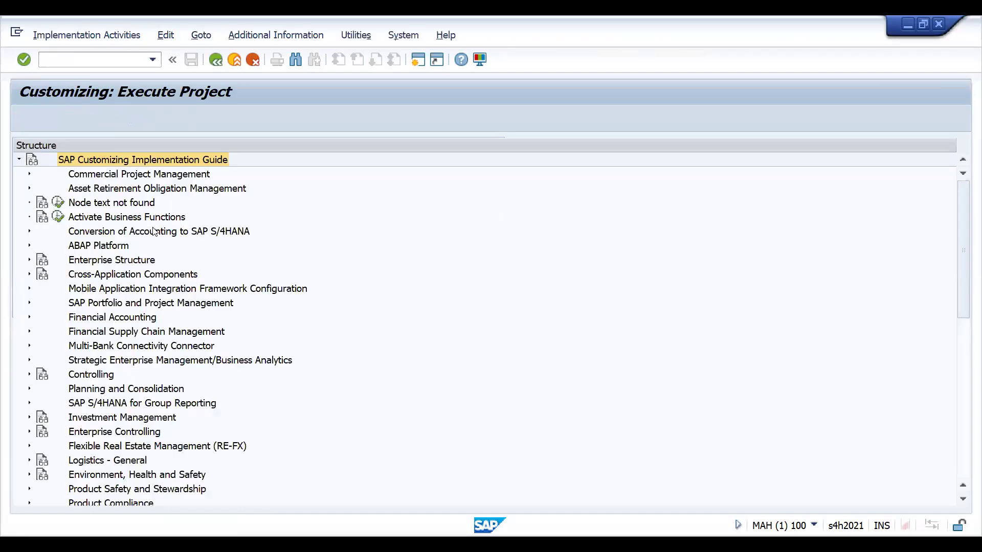
left_click(113, 302)
key("Down")
key("Down")
key("Down")
key("Down")
key("Down")
key("Down")
key("Down")
key("Down")
key("Down")
key("Down")
key("Down")
key("Down")
key("Down")
key("Down")
key("Down")
key("Down")
key("Down")
key("Down")
key("Down")
key("Down")
key("Down")
key("Down")
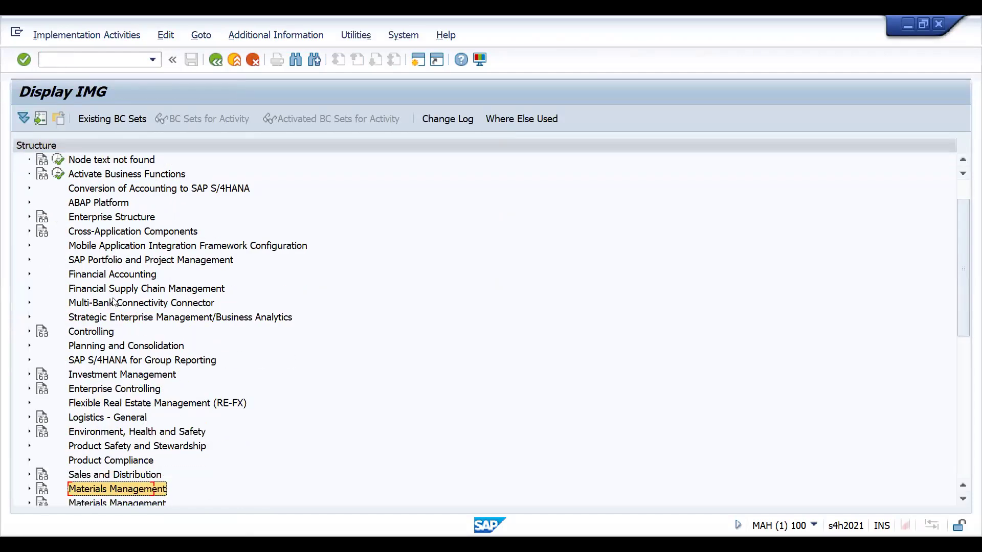
key("Up")
key("Up")
key("Up")
key("Up")
key("Up")
key("Up")
key("Up")
key("Right")
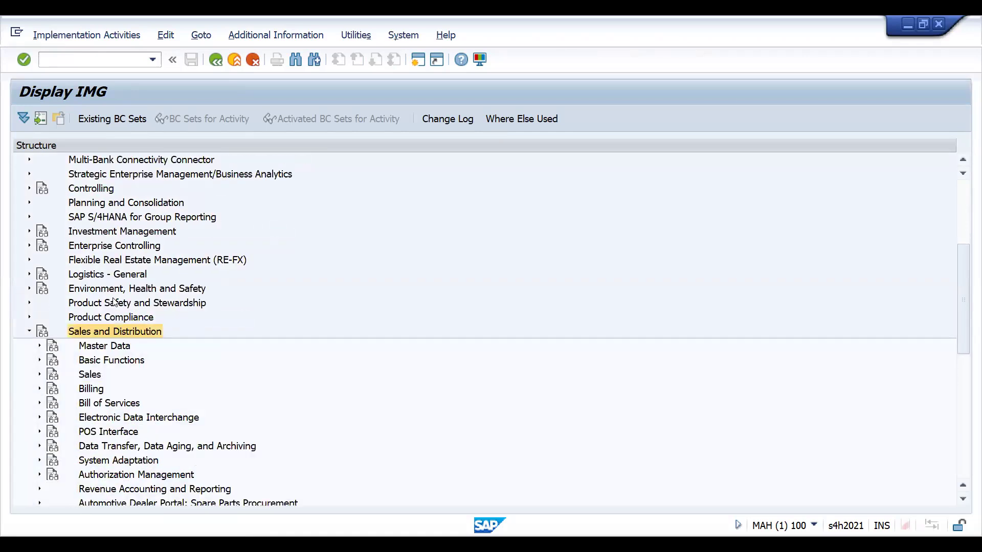
- Expand Sales and its Sales Documents node under Sales and Distribution
key("Down")
key("Down")
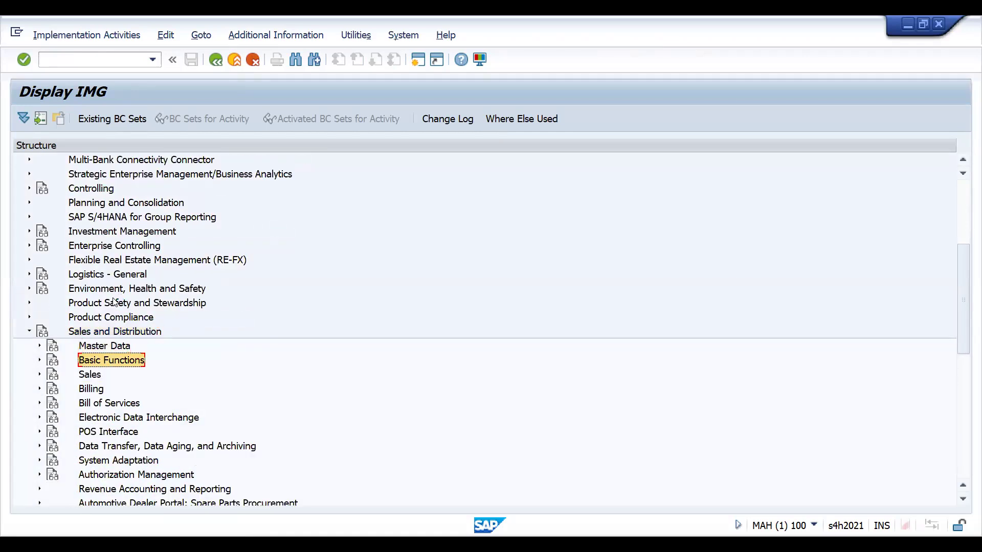
key("Down")
key("Right")
key("Down")
key("Down")
key("Down")
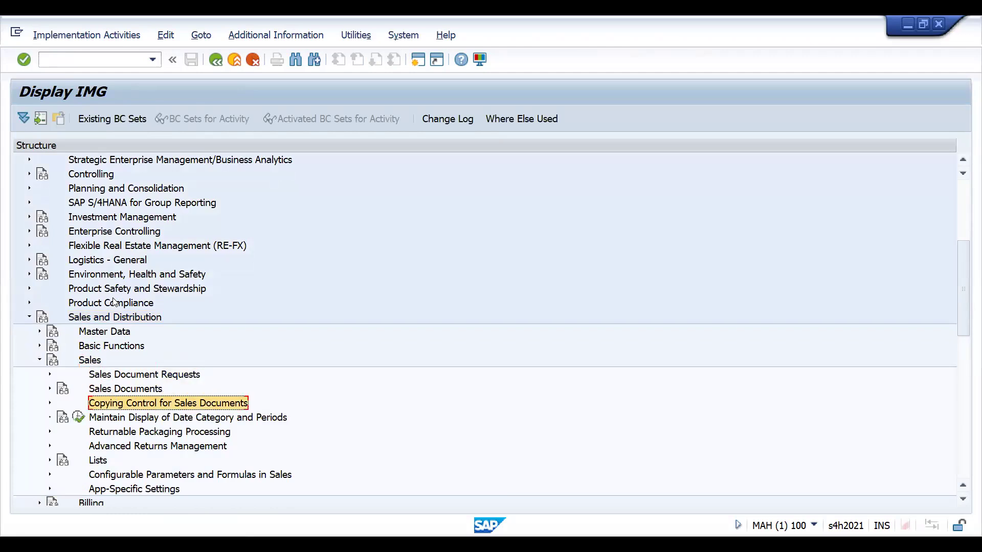
key("Up")
key("Right")
- Find and execute the Define And Assign Status Profile activity under Sales Documents
key("Down")
key("Down")
key("Down")
key("Down")
key("Down")
key("Down")
key("Down")
key("Down")
key("Down")
key("Down")
key("Down")
key("Down")
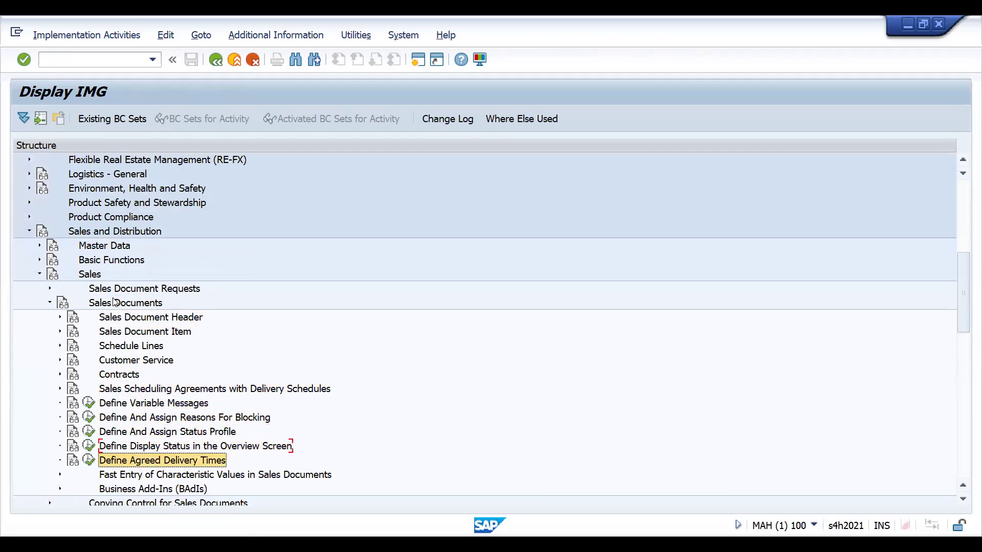
key("Down")
key("Down")
key("Down")
key("Down")
key("Down")
key("Down")
key("Down")
key("Down")
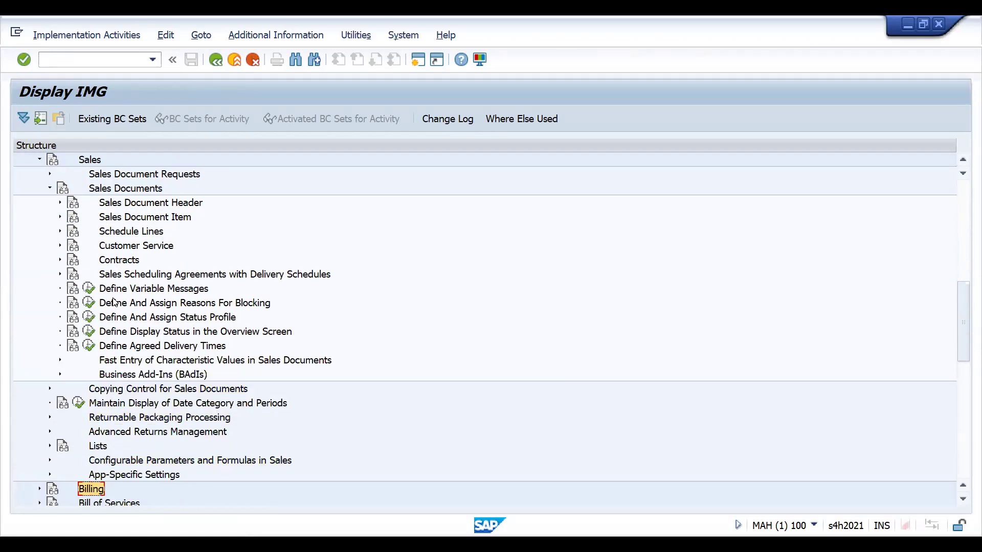
key("Up")
key("Up")
key("Up")
key("Up")
key("Up")
key("Up")
key("Up")
key("Up")
key("Up")
key("Up")
key("Up")
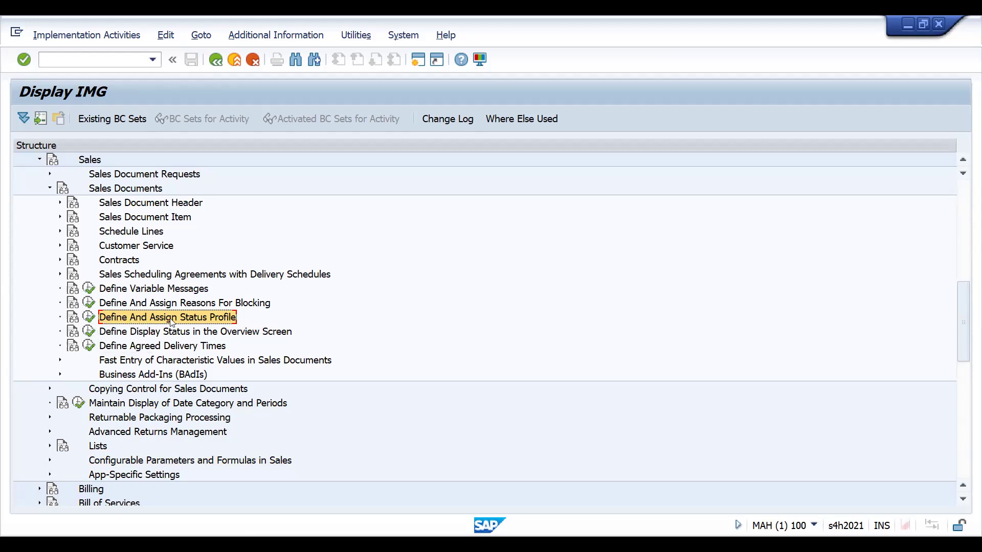
left_click(88, 320)
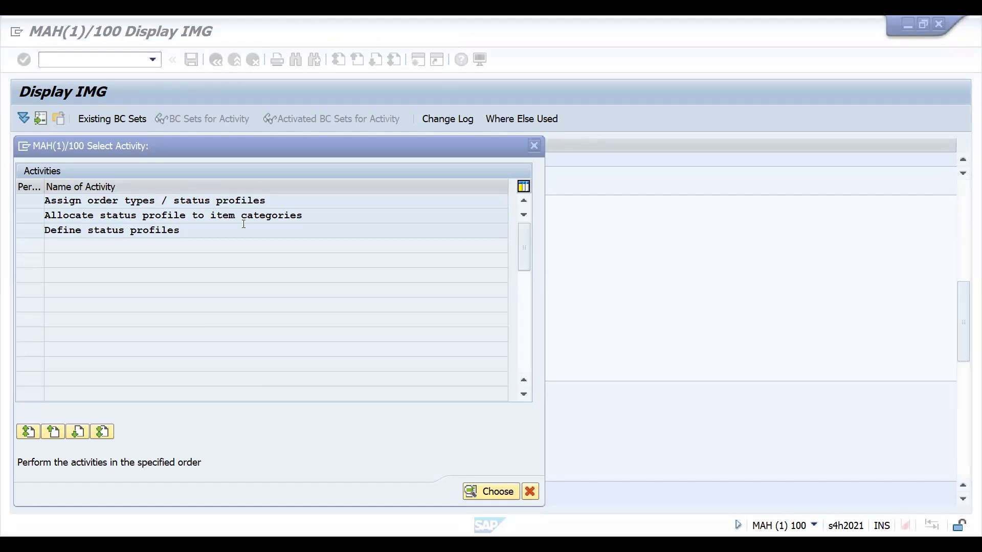
- Switch to the Excel worksheet and enter STATUS PROFILE in G22, 1ST in H22 and SALES DOCUMENT HEADER in J22
key("alt+Tab")
type("ST")
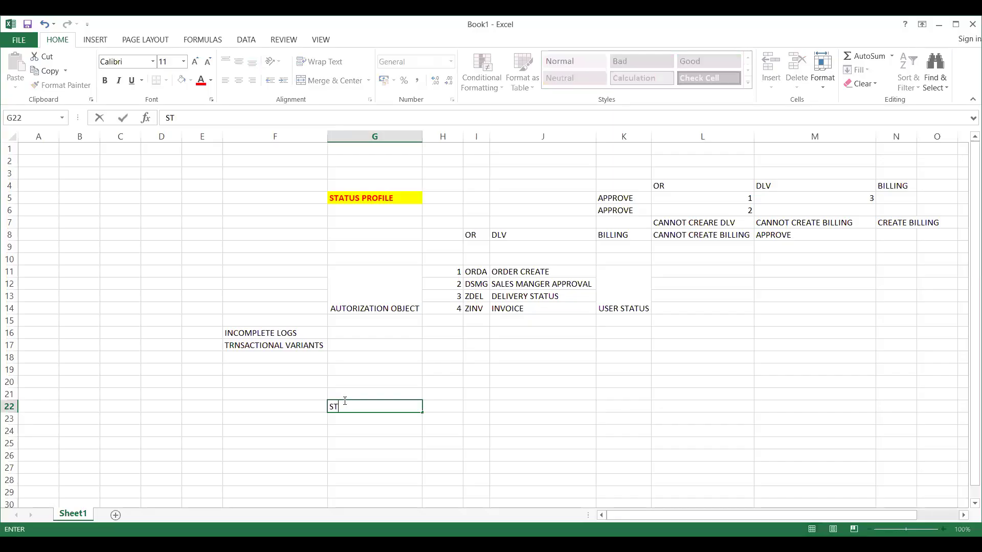
type("ATUS PROFILE")
key("Tab")
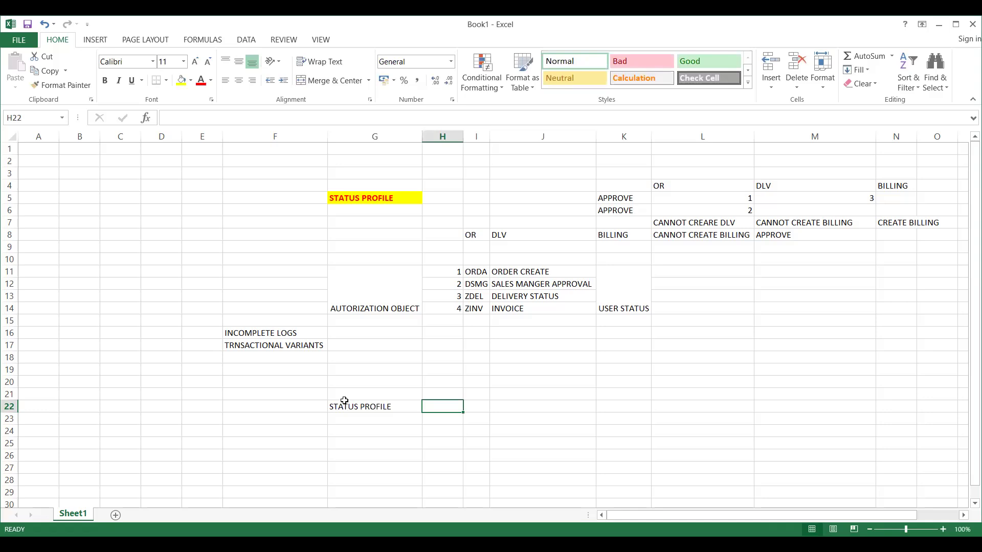
type("1ST")
key("Tab")
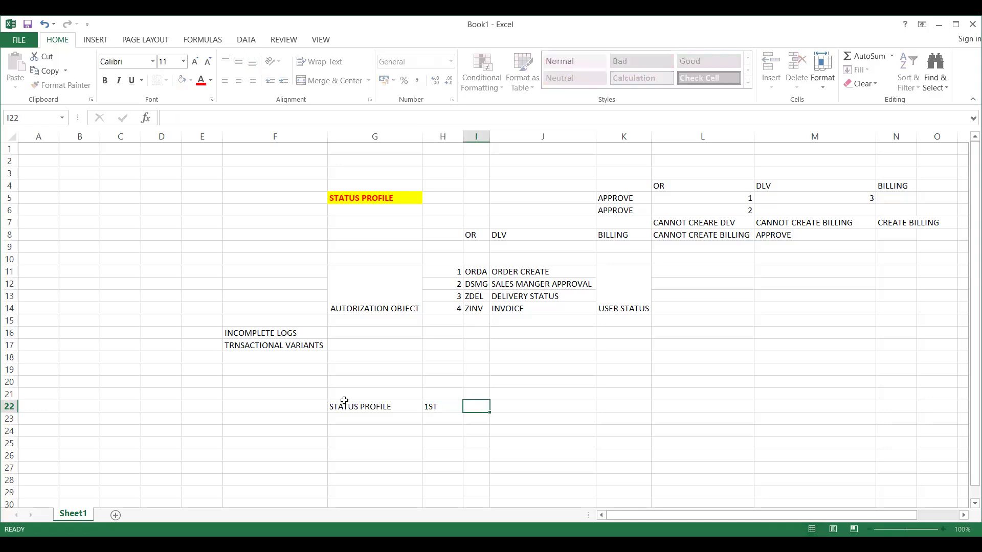
key("Tab")
type("SALES ")
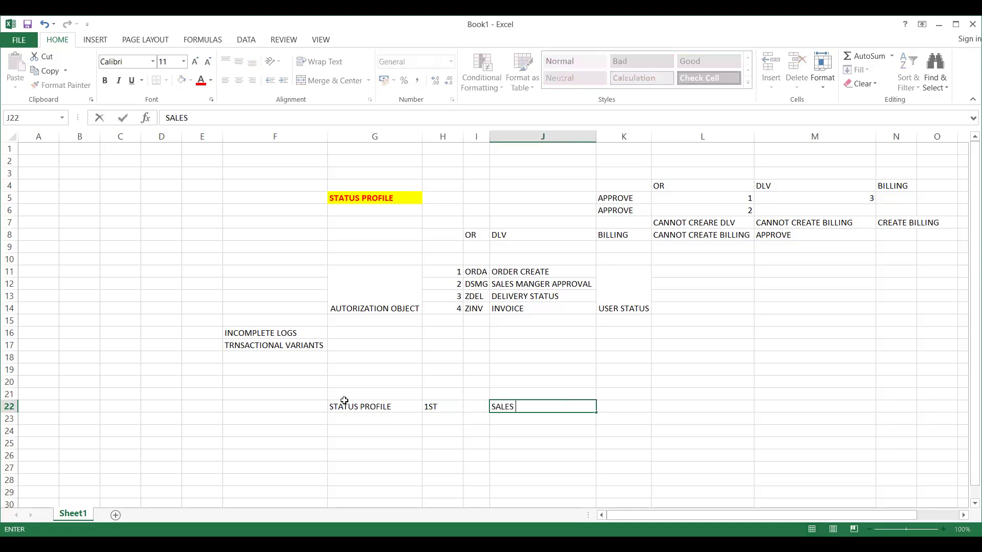
type("DOCUMENT HE")
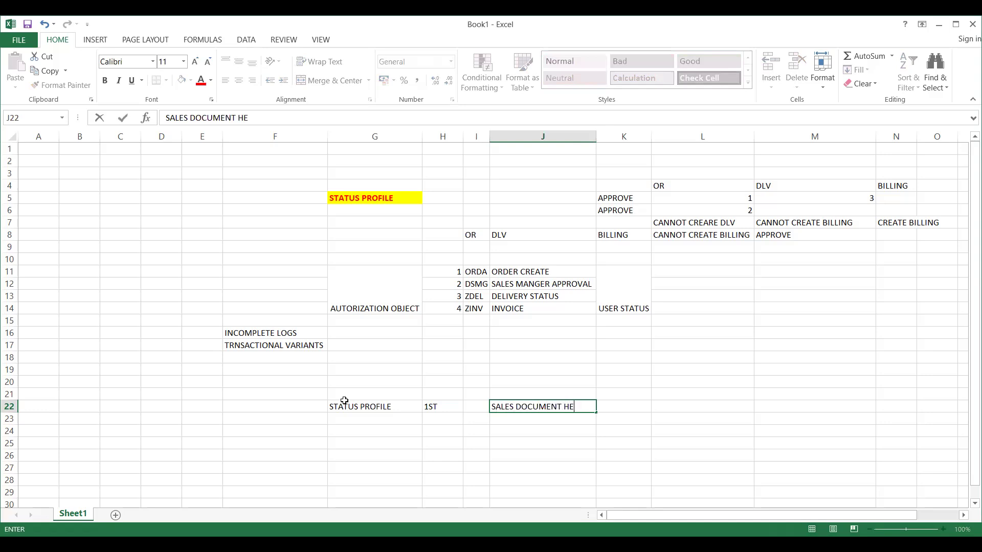
type("ADER")
- Enter 2ND in cell H23 and ITEM CATEGORY in cell J23
left_click(431, 419)
type("2ND")
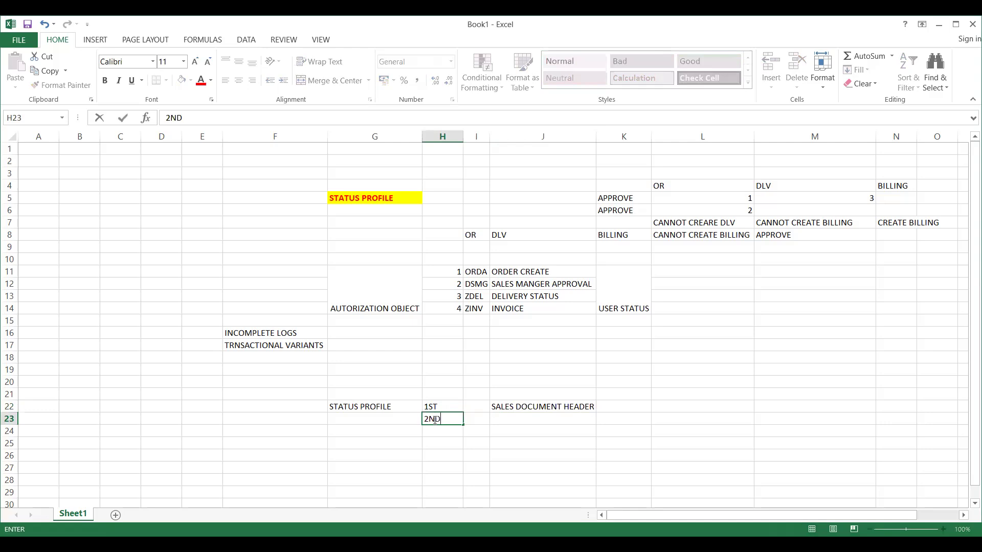
key("Tab")
key("Tab")
type("ITM")
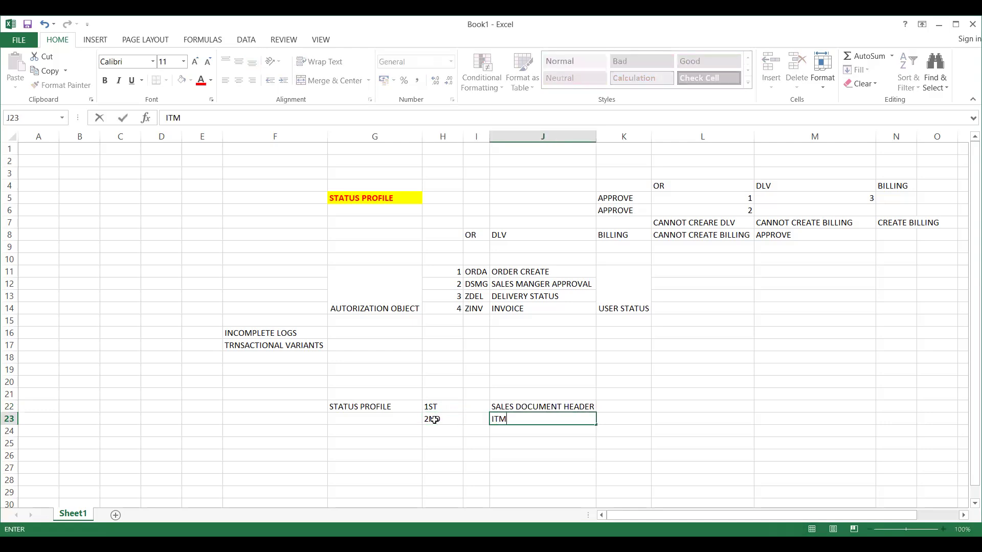
key("BackSpace")
type("EM CATEGORY")
key("BackSpace")
type("Y")
left_click(436, 421)
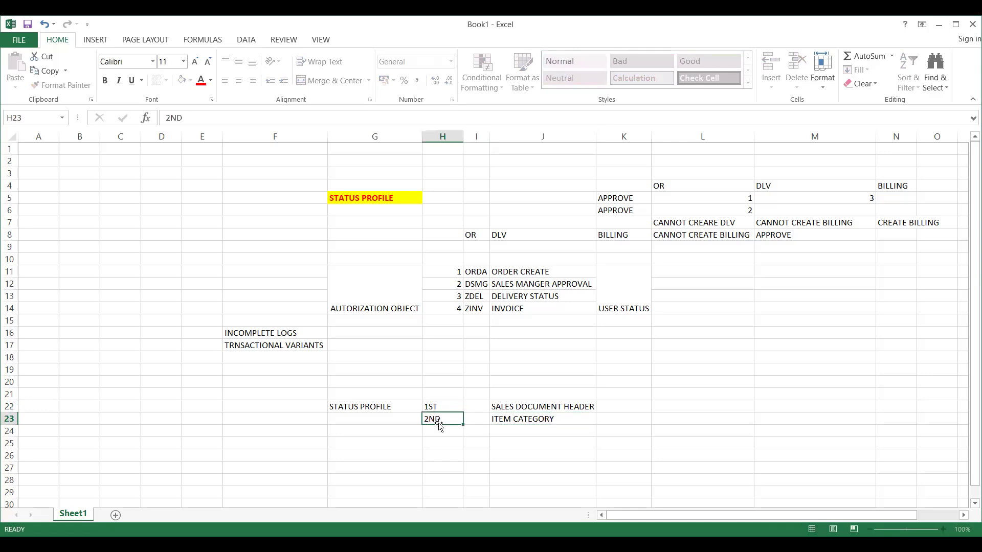
- Format the SALES DOCUMENT HEADER text in cell J22 as bold and red
left_click(385, 409)
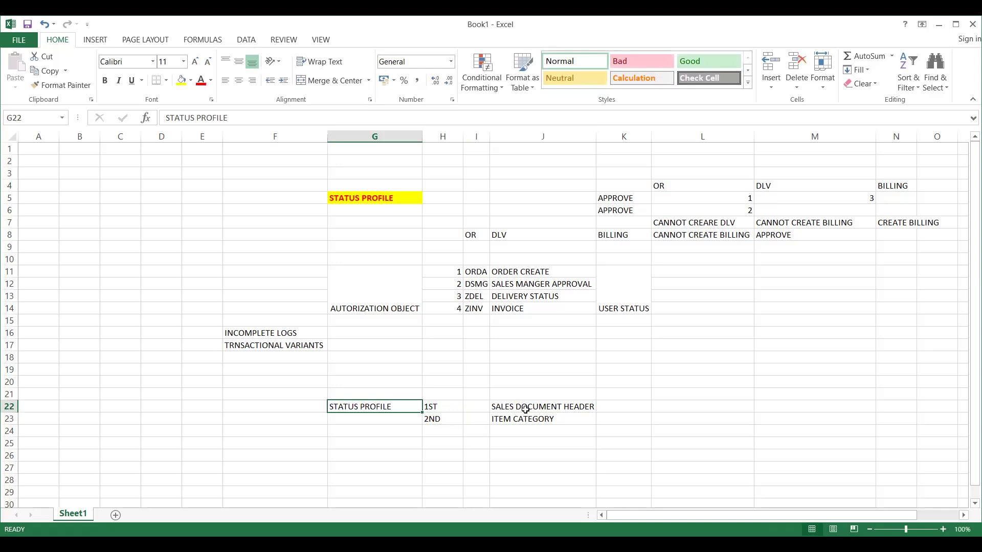
left_click(532, 429)
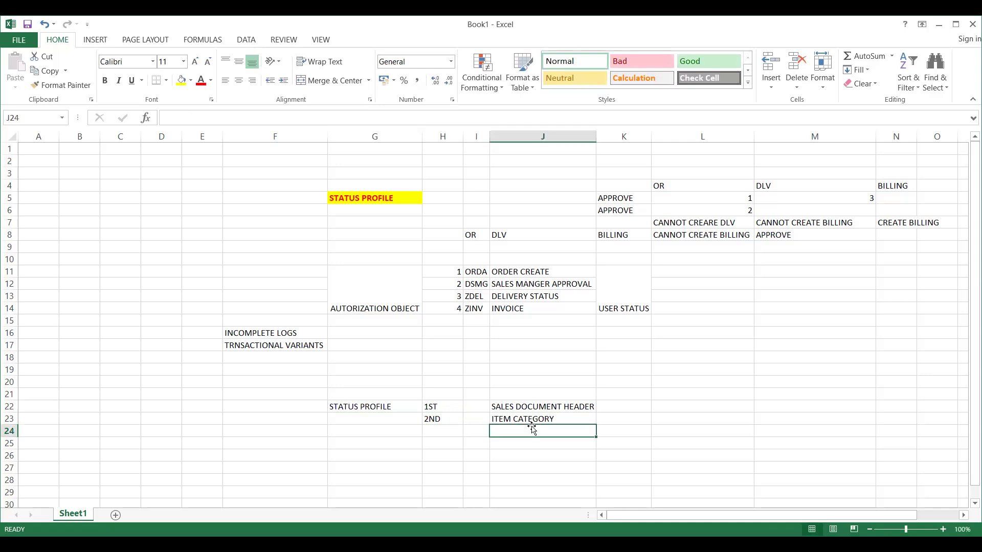
left_click(524, 405)
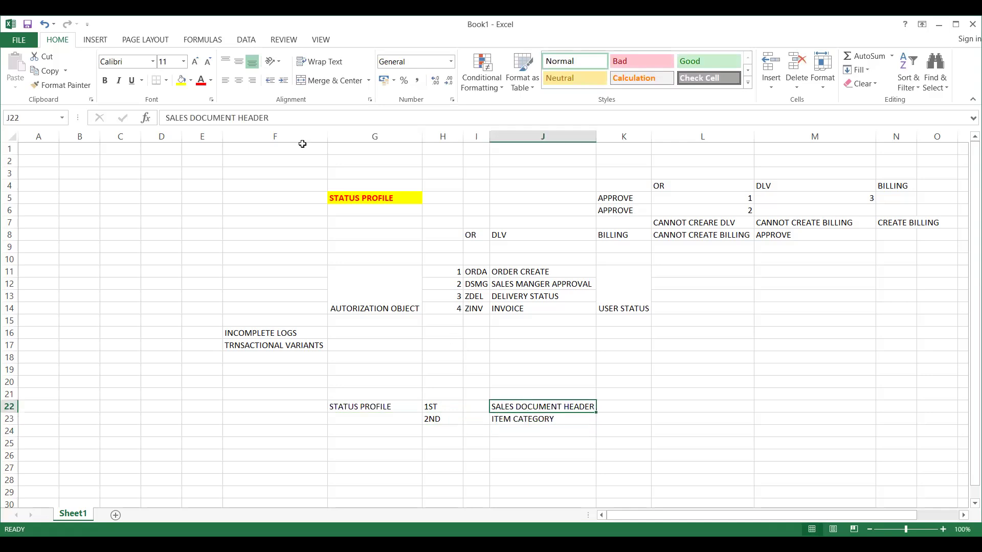
key("ctrl+b")
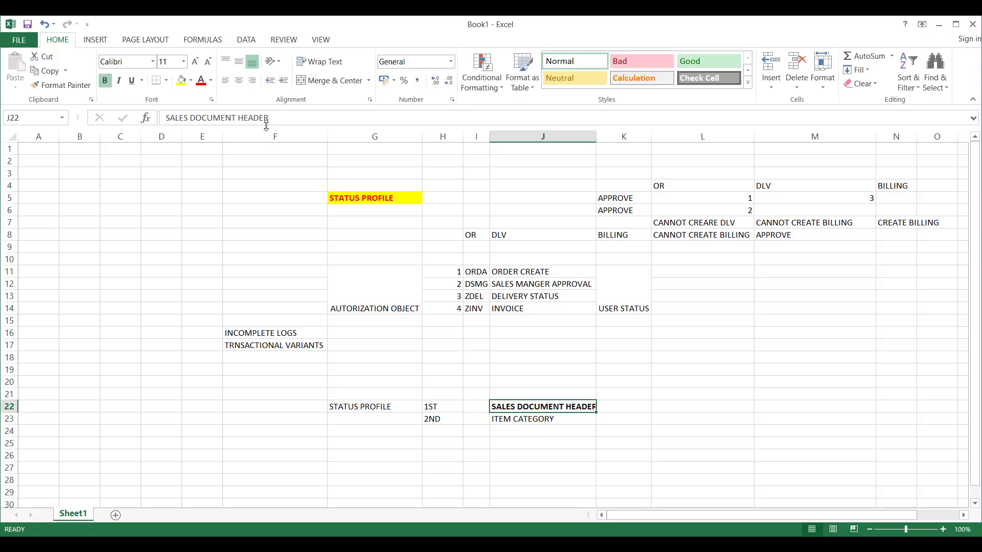
left_click(202, 81)
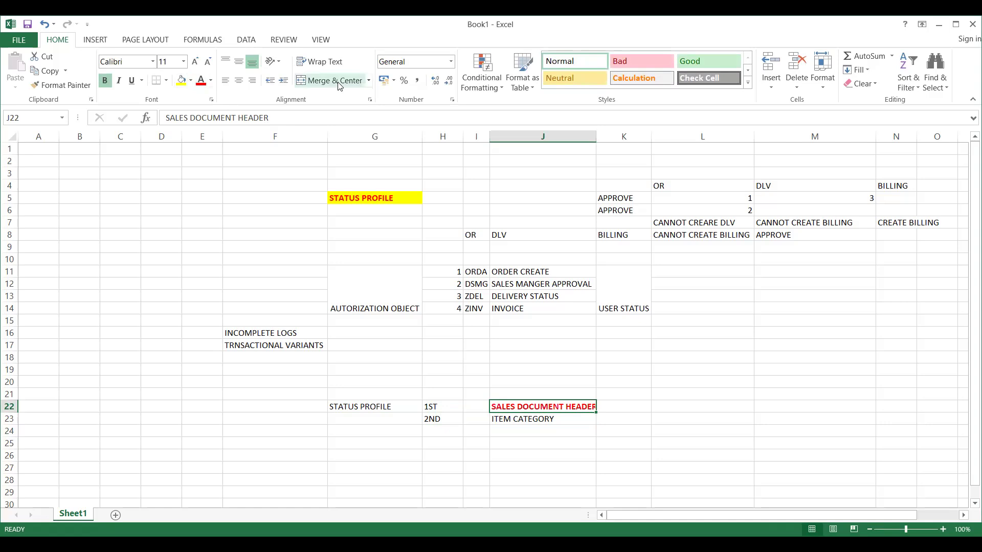
- Switch to SAP, view the user statuses of status profile IT000001, and return to the status profile overview
key("alt+Tab")
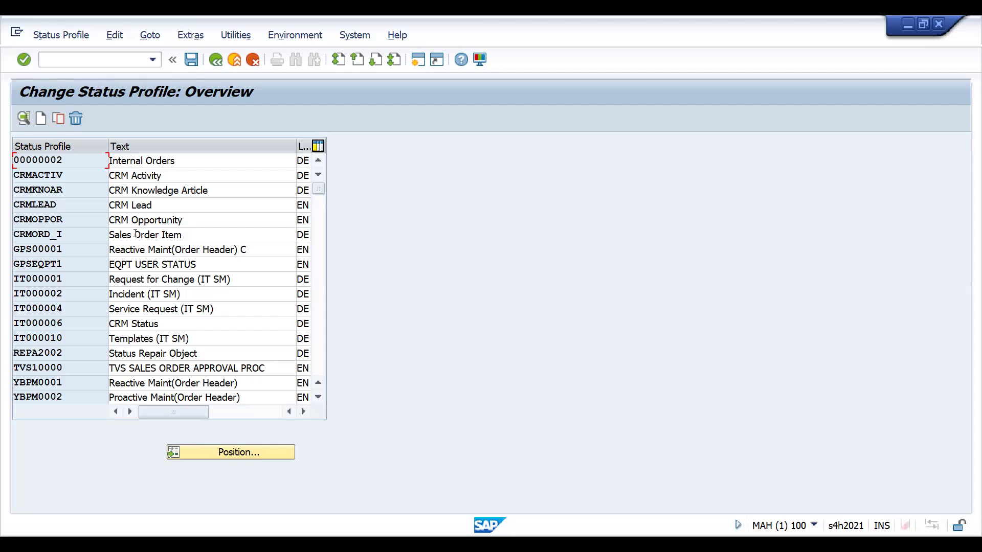
left_click(59, 175)
double_click(51, 283)
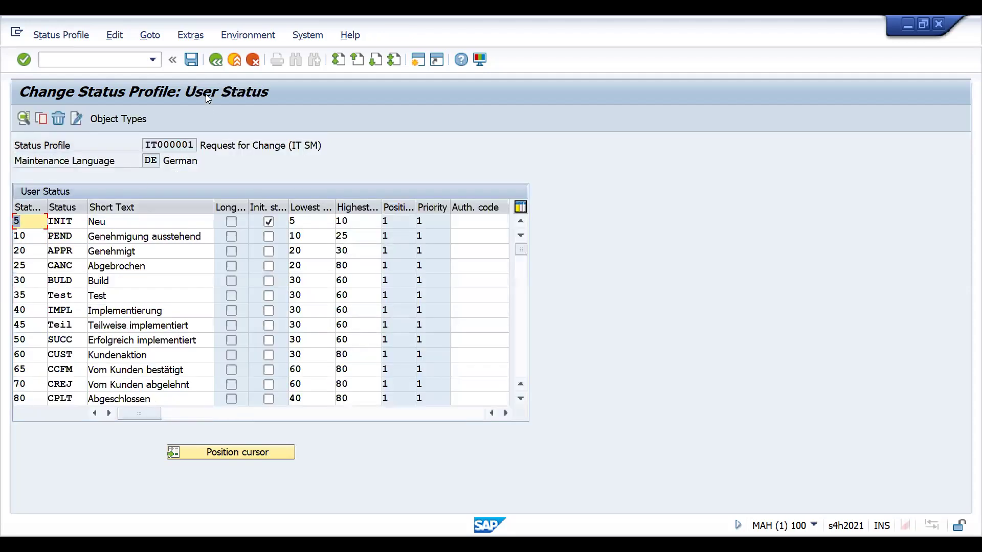
key("F3")
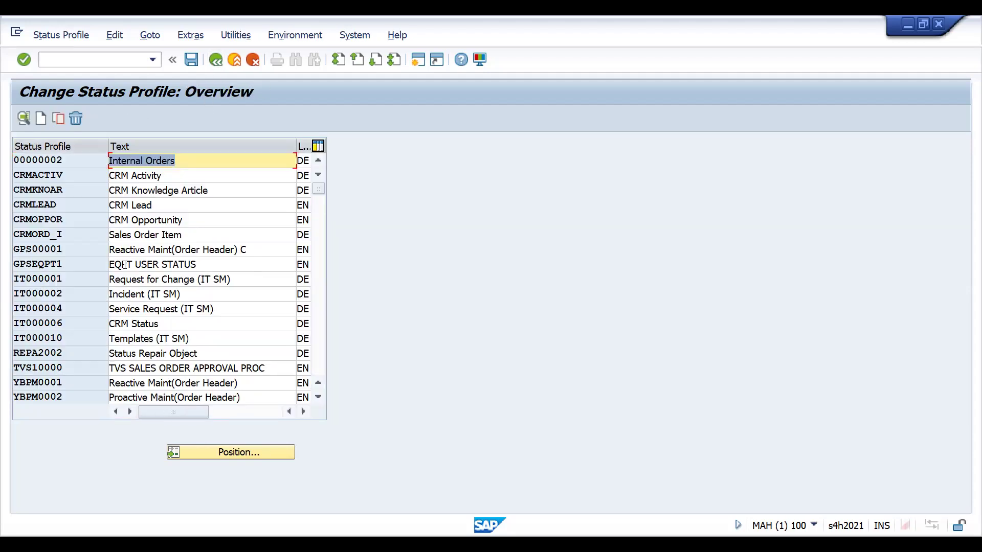
- View the user statuses of status profile IT000004 and return to the status profile overview
double_click(45, 309)
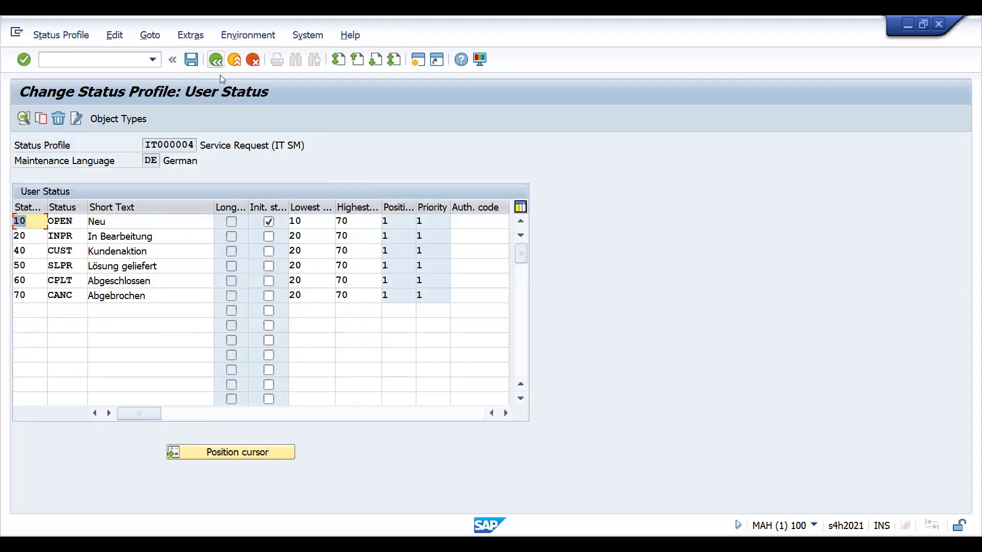
key("F3")
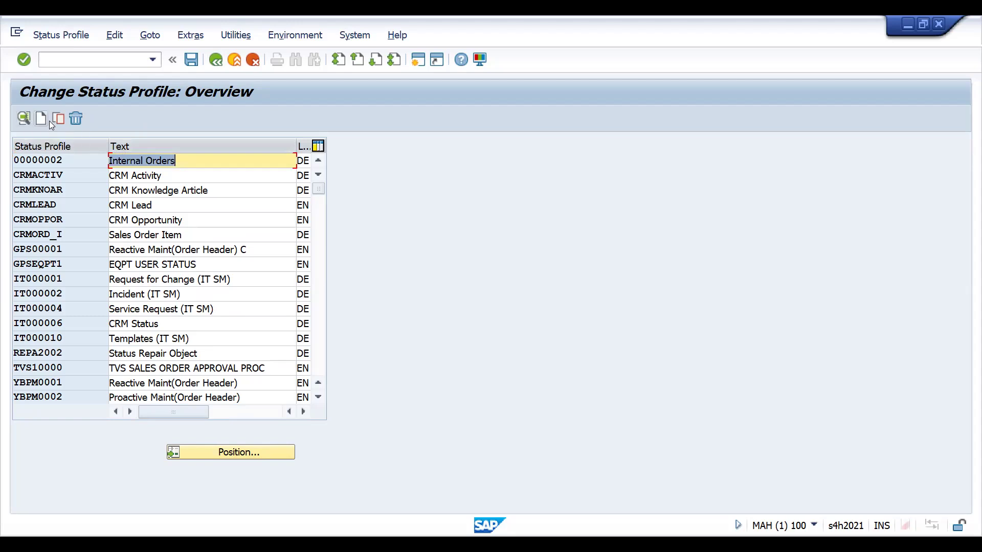
left_click(32, 205)
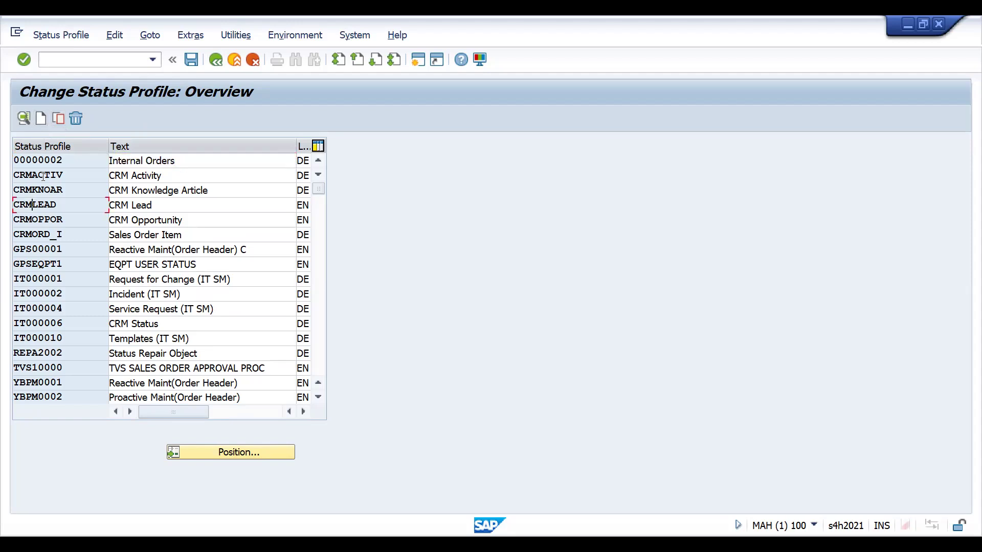
left_click(46, 160)
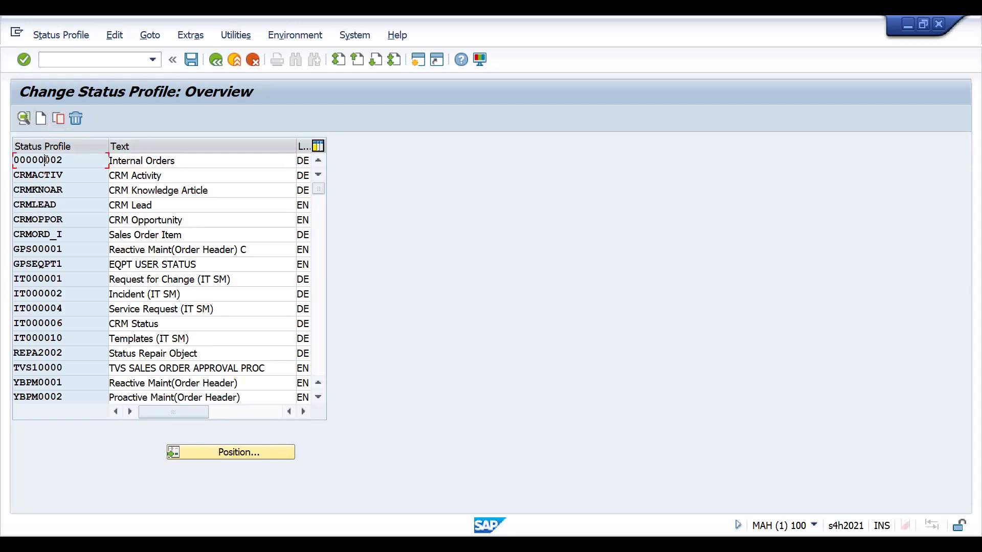
- Start a new status profile entry
left_click(41, 118)
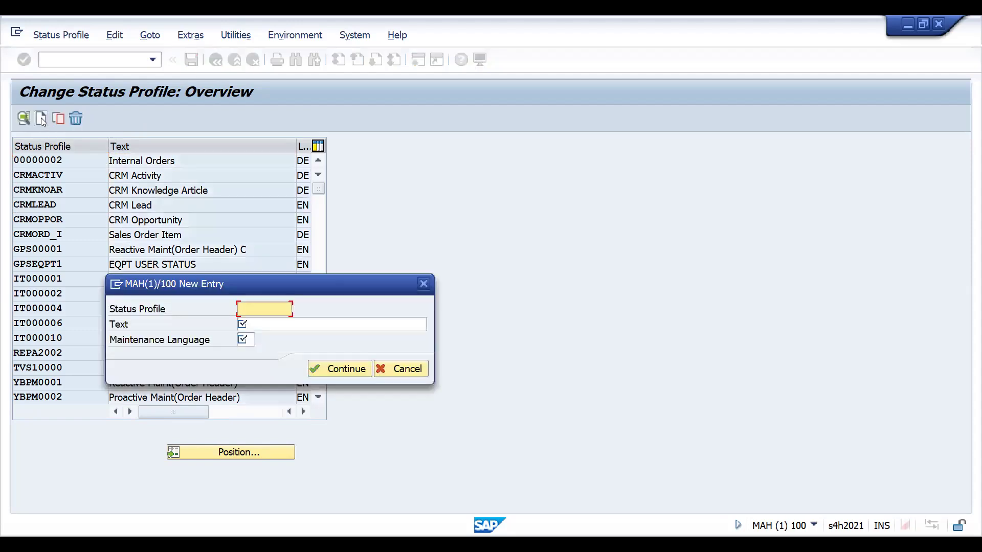
type("11111111")
key("BackSpace")
key("BackSpace")
key("BackSpace")
key("BackSpace")
key("BackSpace")
key("BackSpace")
key("BackSpace")
key("BackSpace")
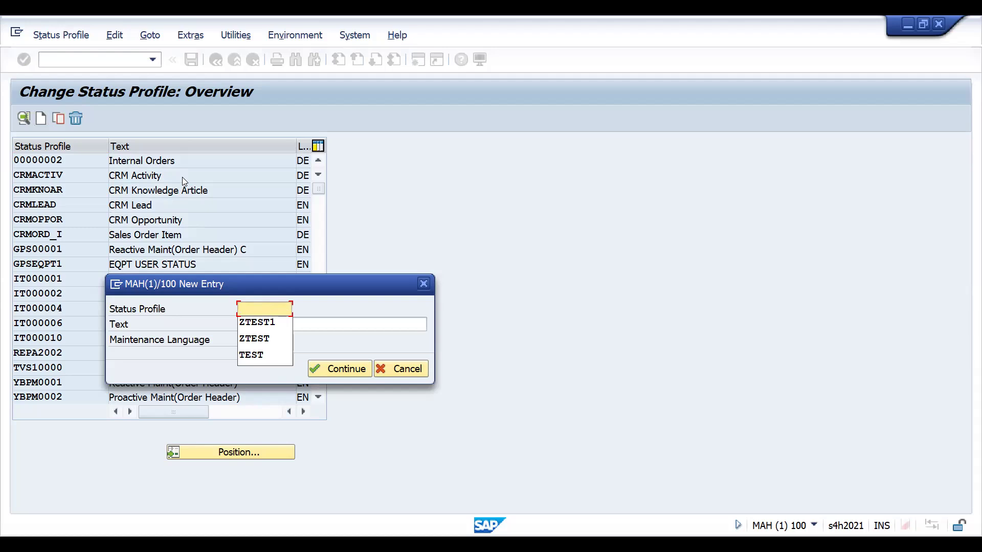
- Create the status profile ZOTCSTAT with the text OTC STATUS CONTROL and maintenance language EN
type("ZORD")
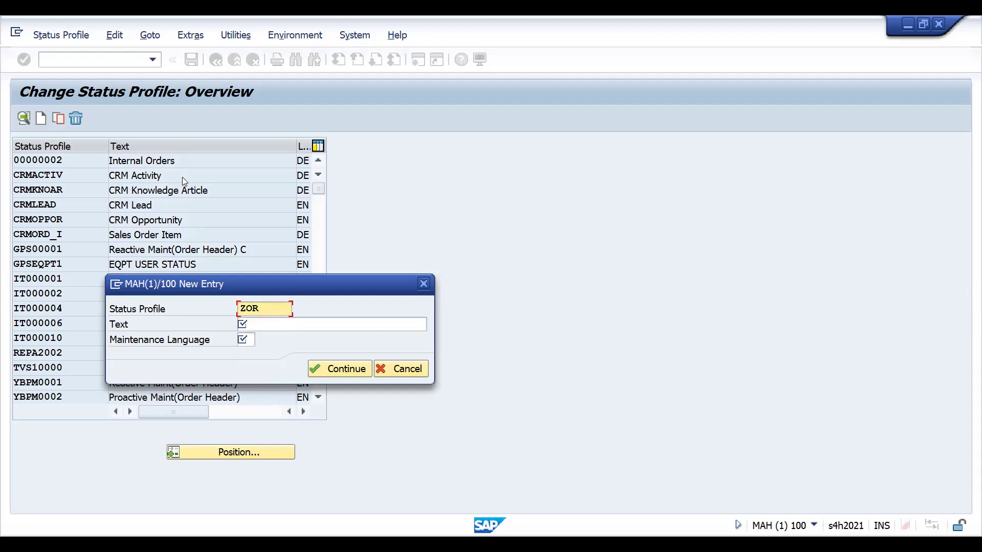
key("BackSpace")
key("BackSpace")
type("TCSTAT")
left_click(260, 325)
type("OTC STA")
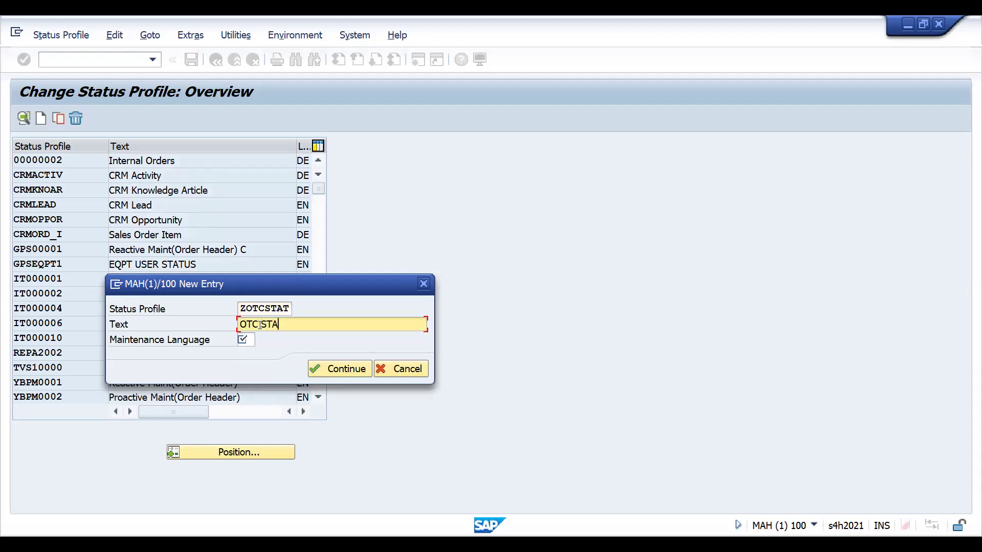
type("TUS CONTROL")
left_click(249, 339)
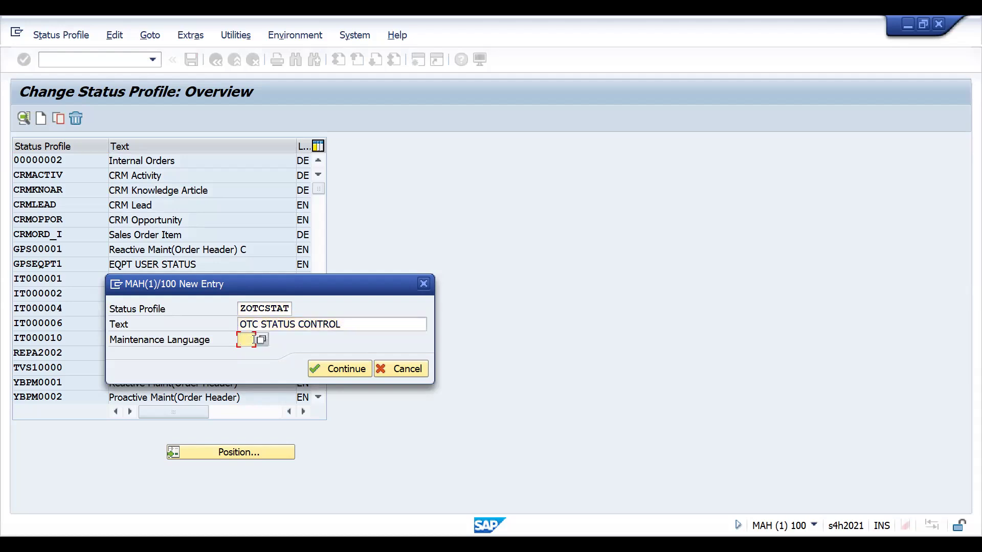
type("EN")
left_click(345, 370)
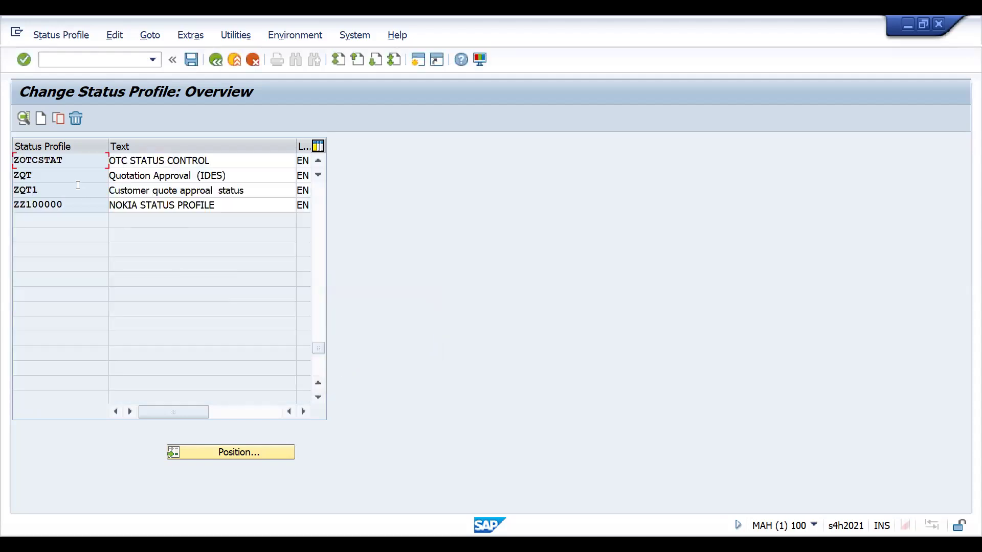
- Save the ZOTCSTAT status profile, assigning it to the own customizing request MAHK906530 (DRAM)
left_click(64, 162)
key("ctrl+s")
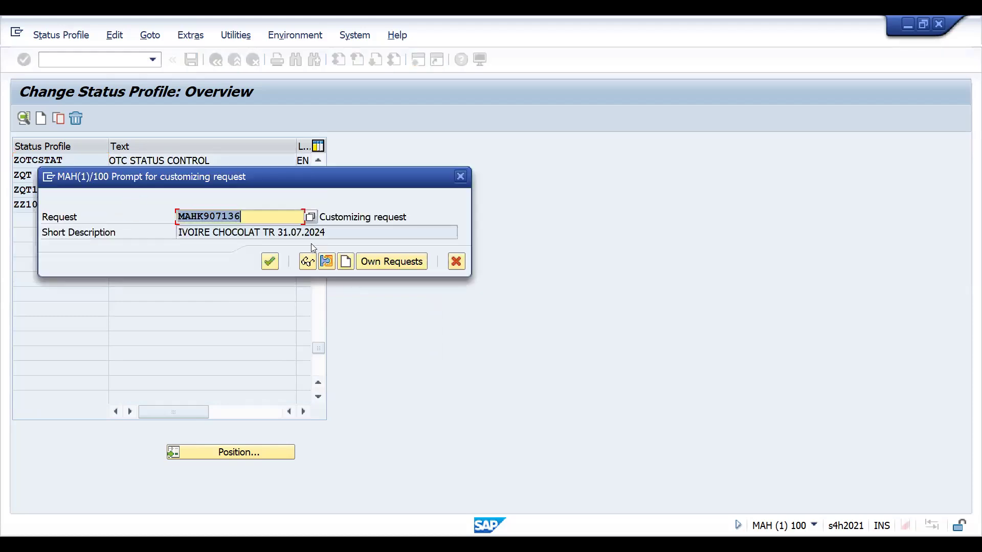
left_click(416, 261)
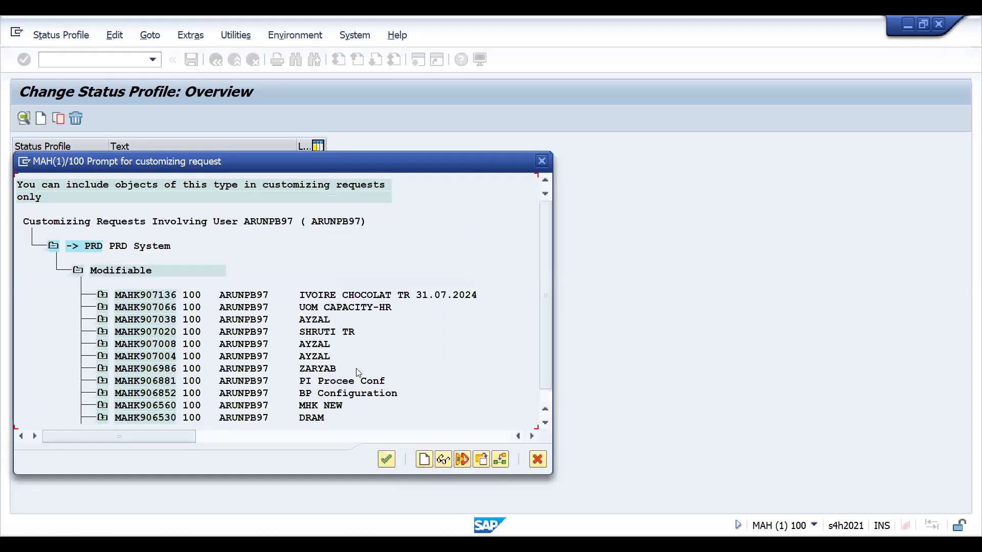
double_click(183, 418)
left_click(273, 262)
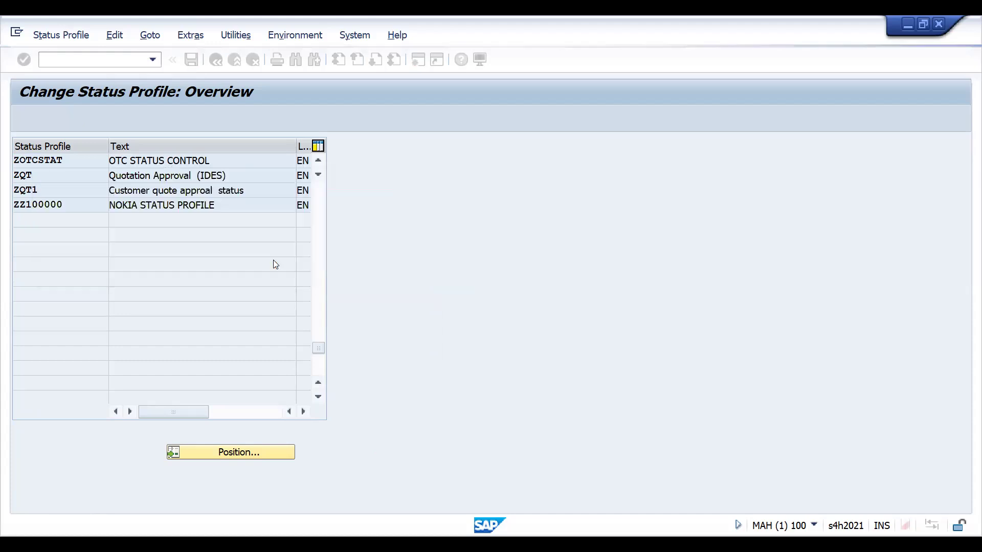
- Open the user status table of status profile ZOTCSTAT
left_click(50, 35)
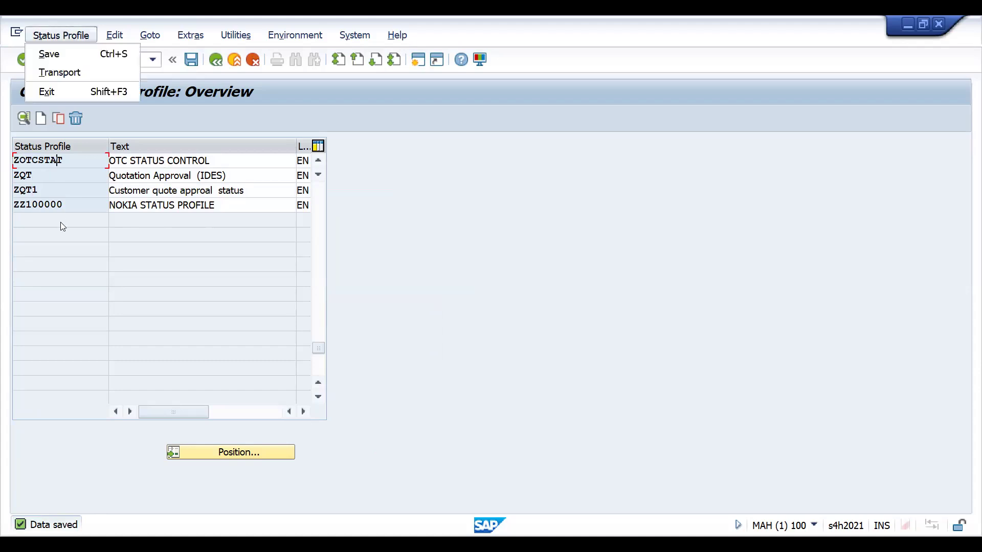
left_click(70, 160)
double_click(70, 159)
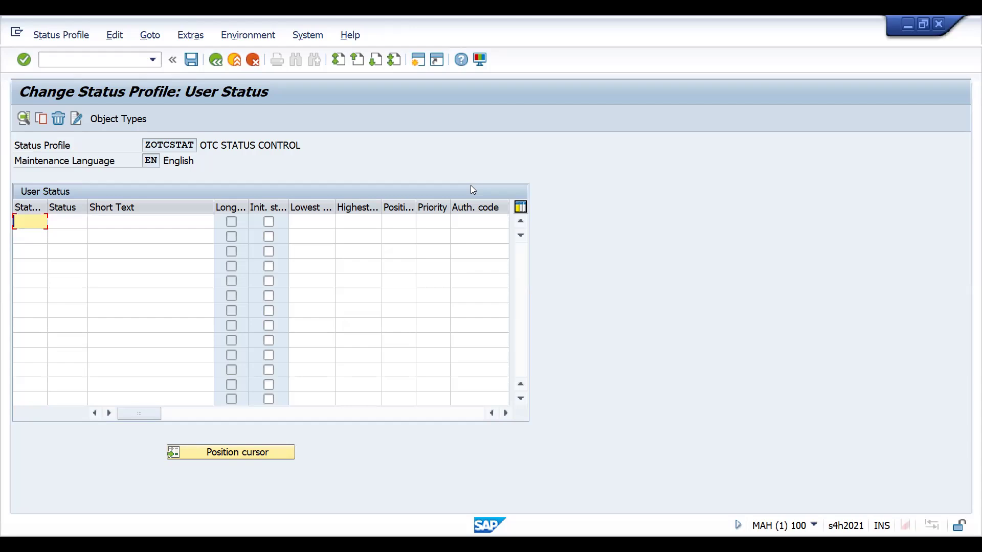
- Copy the status numbers 1 to 4 from H11:H14 of the Excel worksheet into ZOTCSTAT's status number column in SAP
key("alt+Tab")
left_click_drag(446, 272, 449, 287)
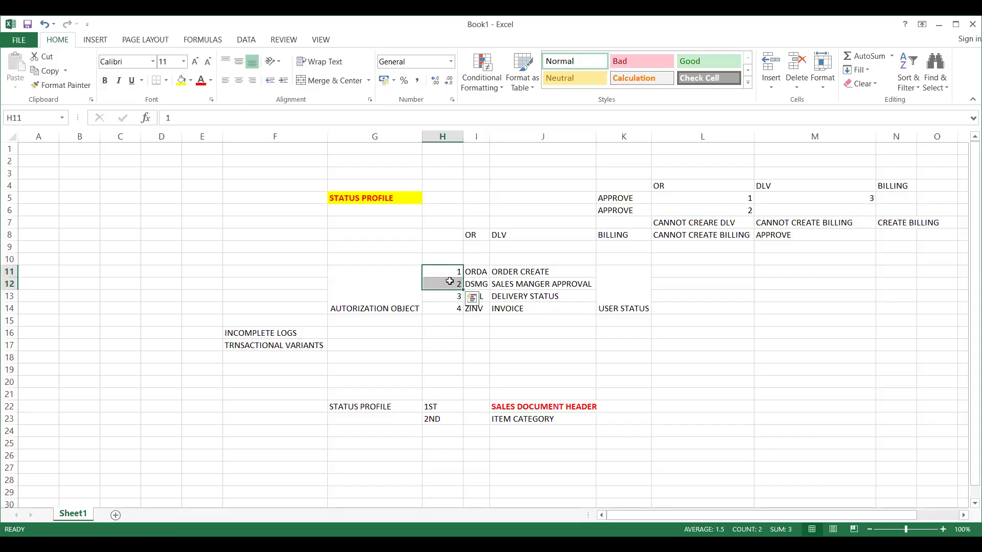
left_click(451, 310)
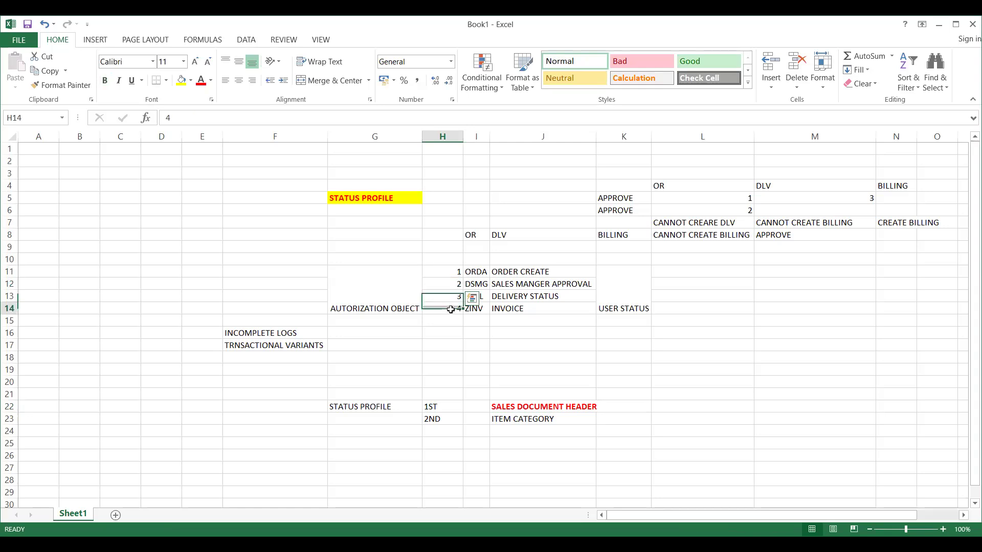
left_click(450, 272)
key("shift+Down")
key("shift+Down")
key("shift+Down")
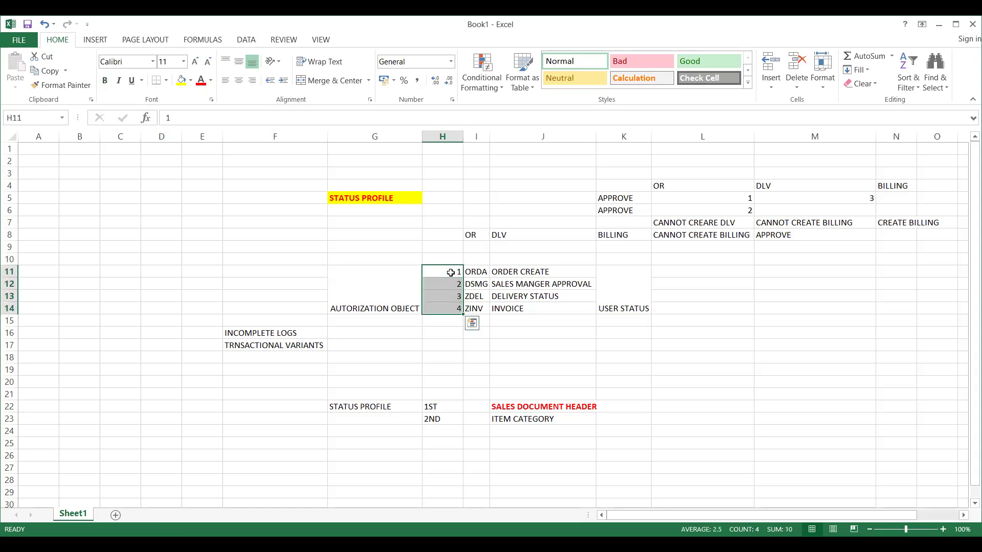
key("ctrl+c")
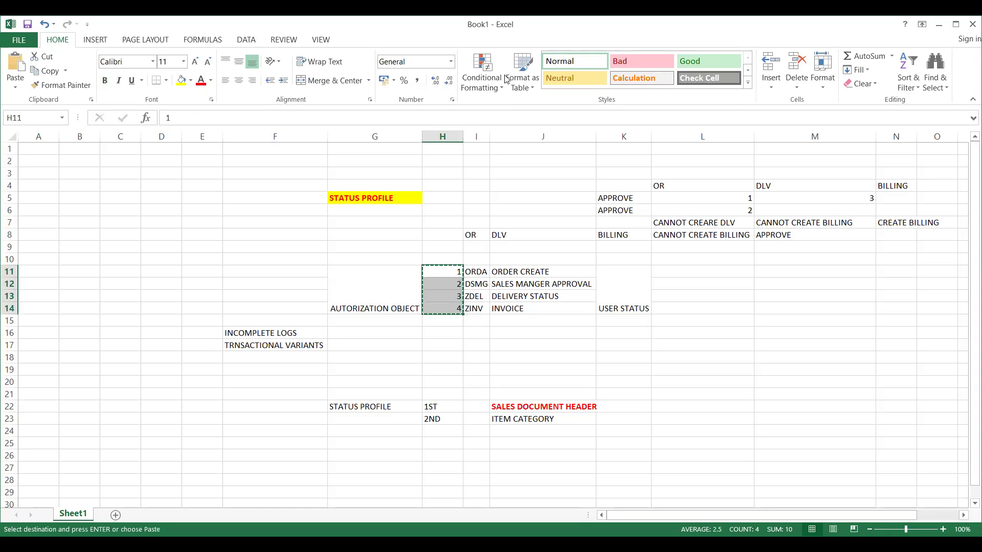
left_click(505, 76)
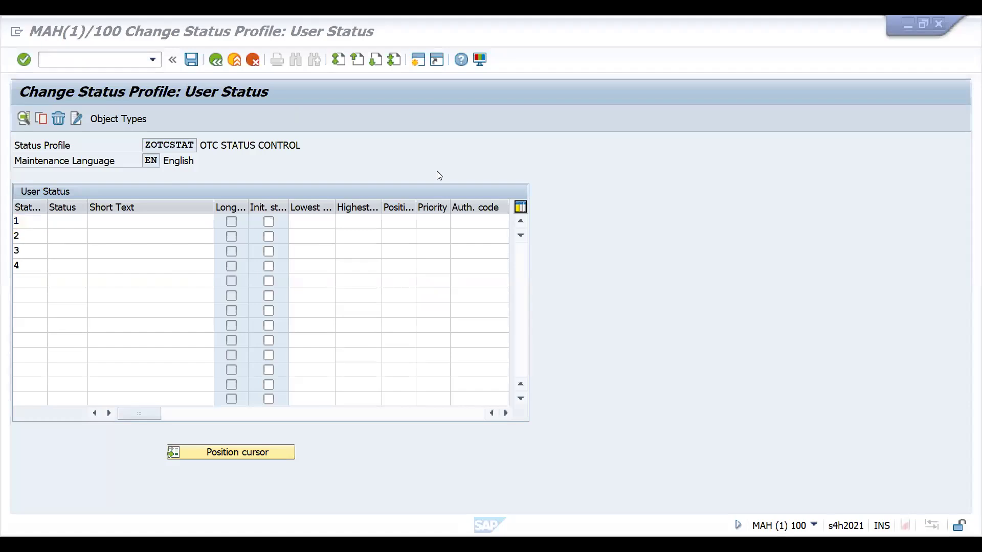
- Switch to the Excel worksheet and enter D001 in L11, D002 in L12 and Z001 in M11
left_click(691, 269)
type("D001")
key("Return")
type("D-")
key("BackSpace")
type("002")
key("Return")
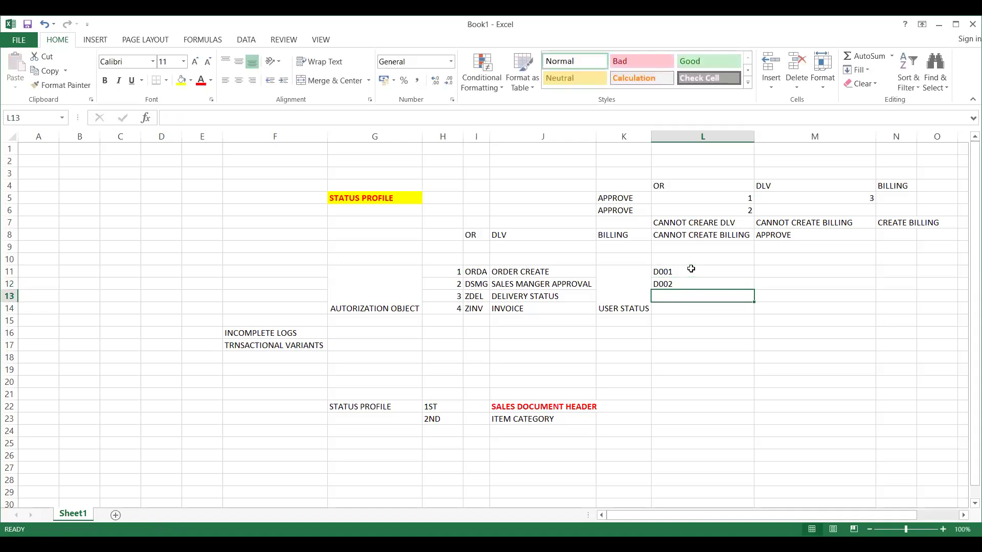
left_click(780, 273)
type("Z")
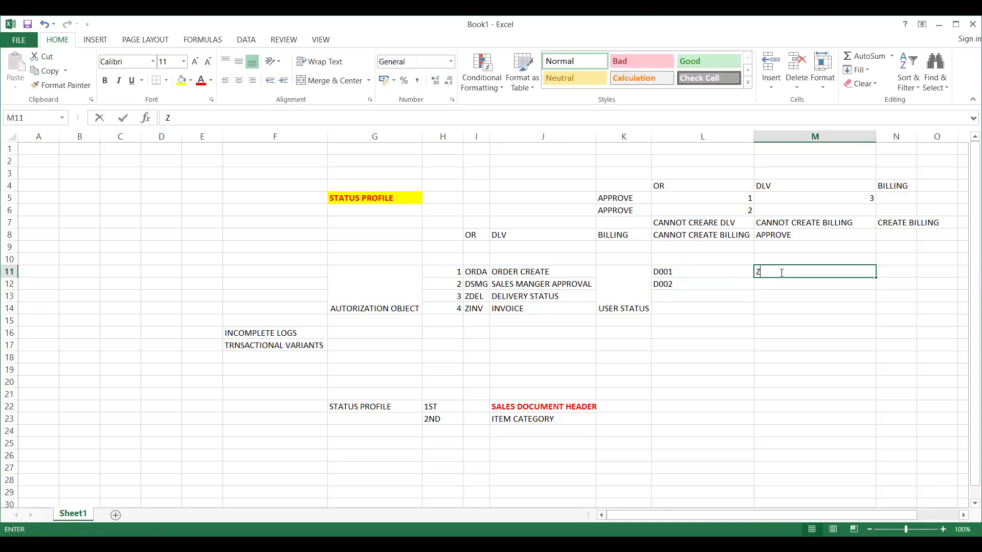
type("001")
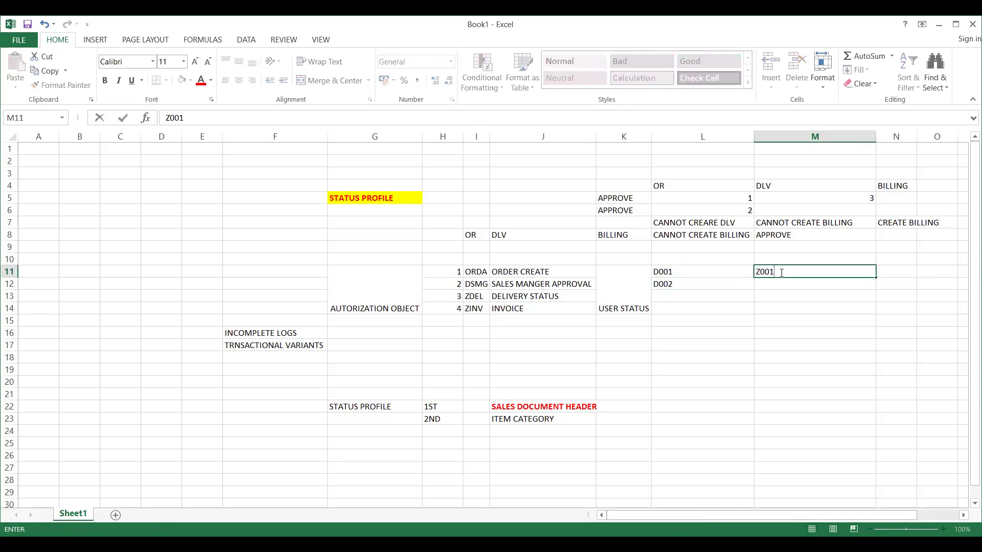
- Copy the status codes ORDA, DSMG, ZDEL and ZINV from I11:I14 into the Status column of ZOTCSTAT in SAP
left_click(474, 274)
key("shift+Down")
key("shift+Down")
key("shift+Down")
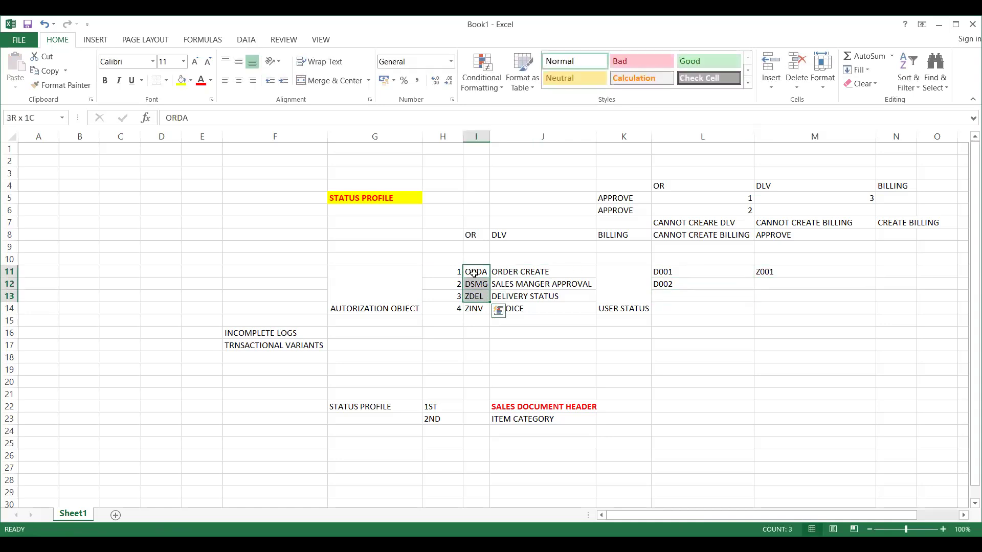
key("ctrl+c")
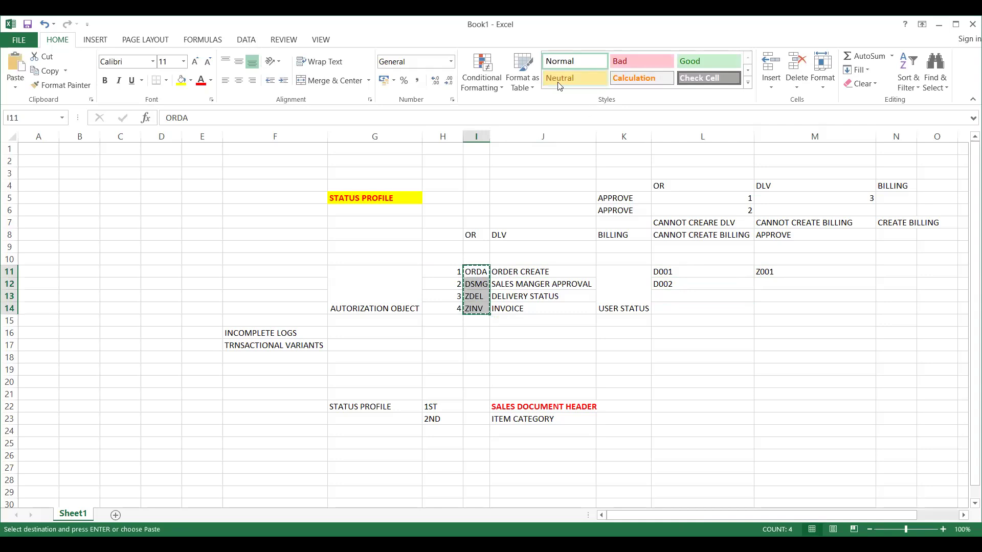
key("alt+Tab")
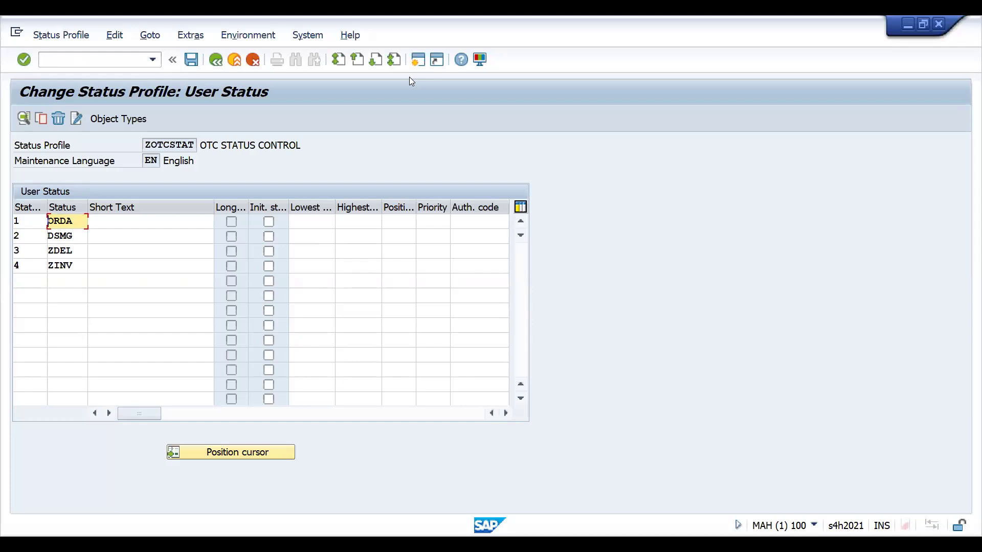
- Copy the status descriptions from J11:J14 of the Excel worksheet into the Short Text column of ZOTCSTAT in SAP
key("alt+Tab")
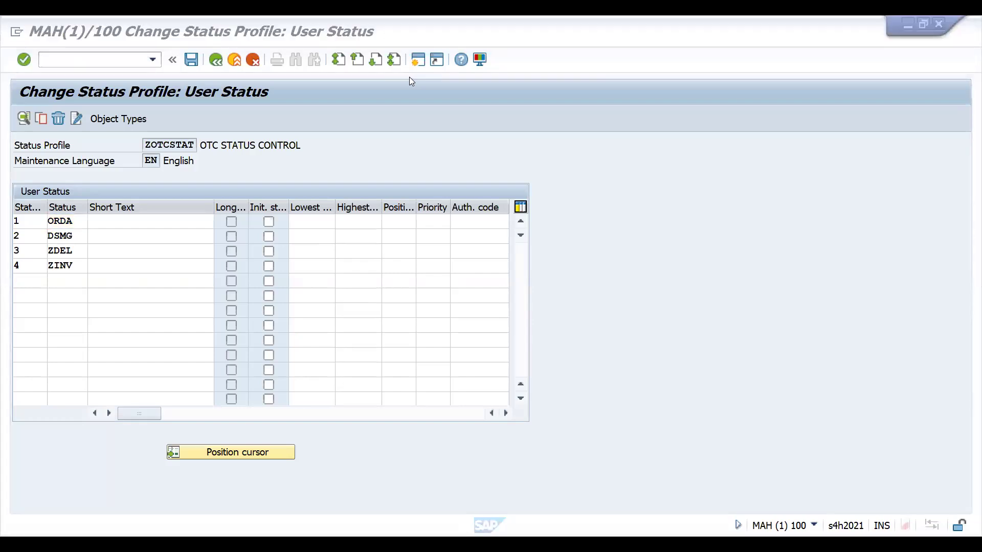
left_click_drag(512, 273, 512, 308)
key("ctrl+c")
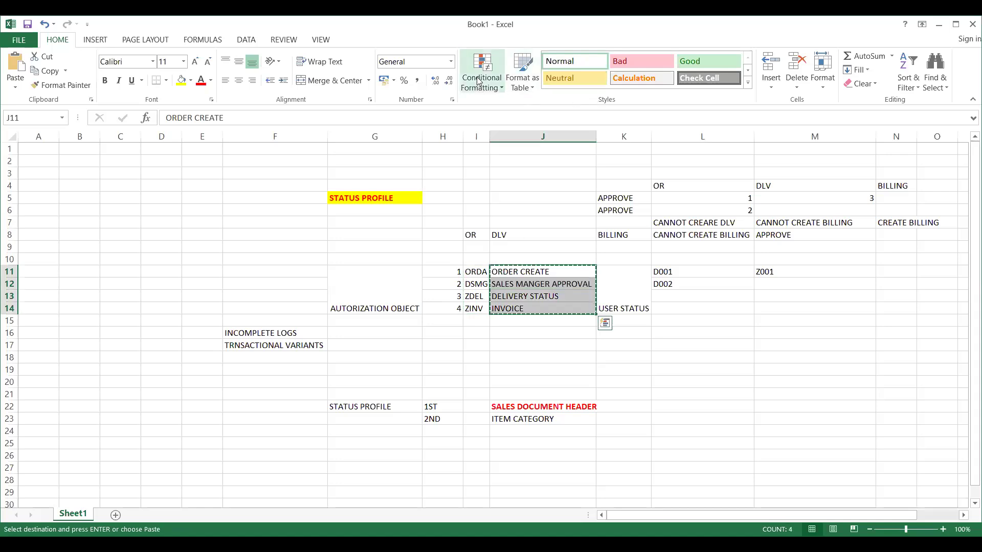
key("alt+Tab")
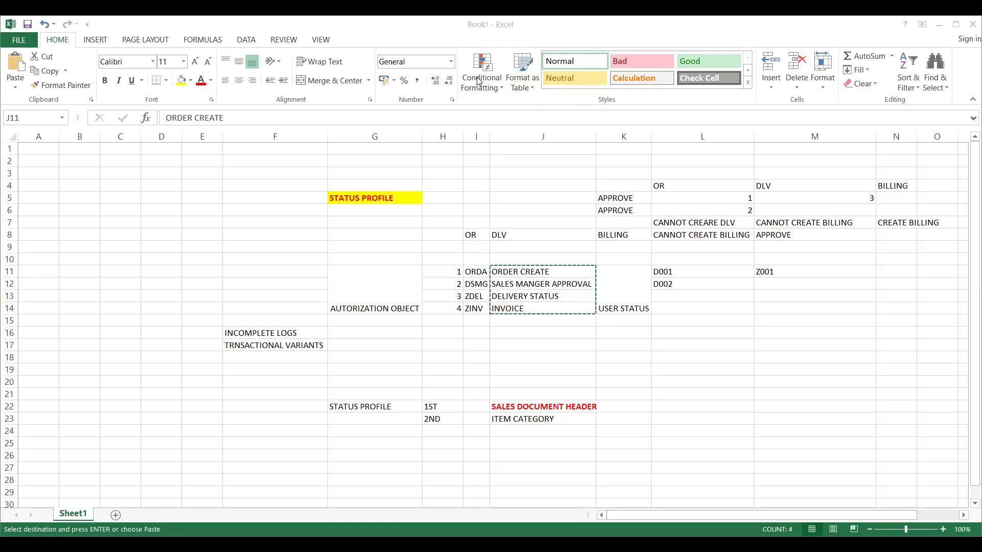
key("alt+Tab")
left_click(134, 227)
key("ctrl+v")
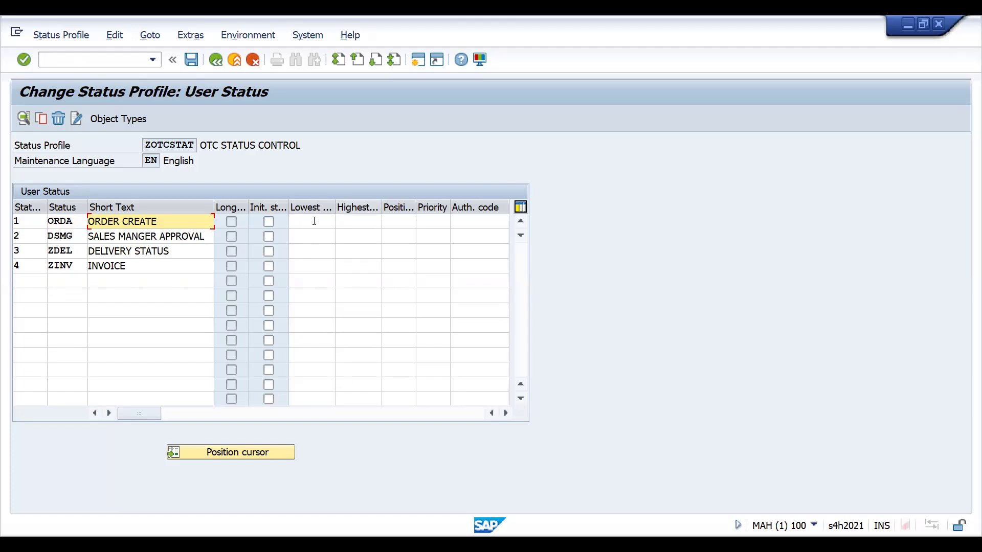
- Switch to the Excel worksheet and examine the sequence of status numbers in H11:H14
key("alt+Tab")
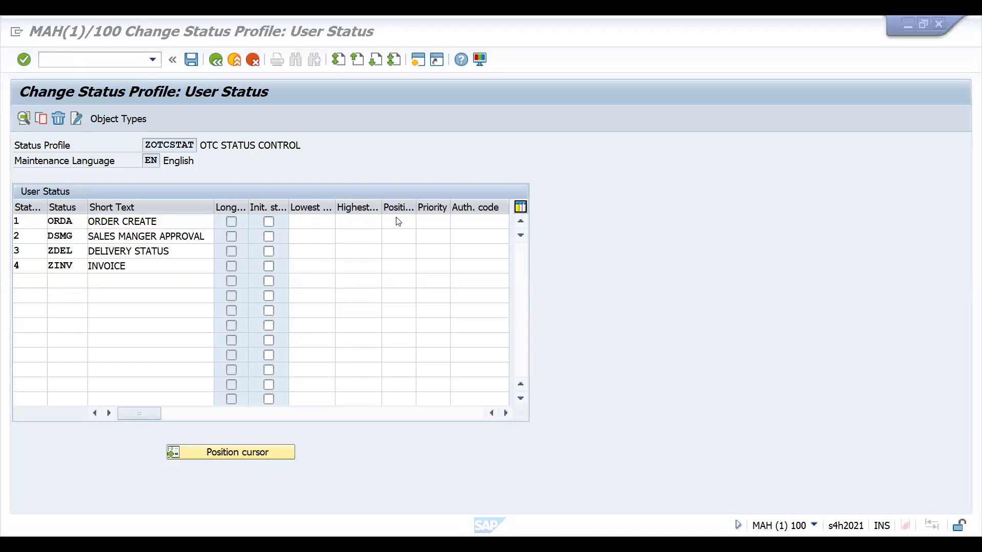
key("alt+Tab")
left_click(503, 274)
left_click(449, 277)
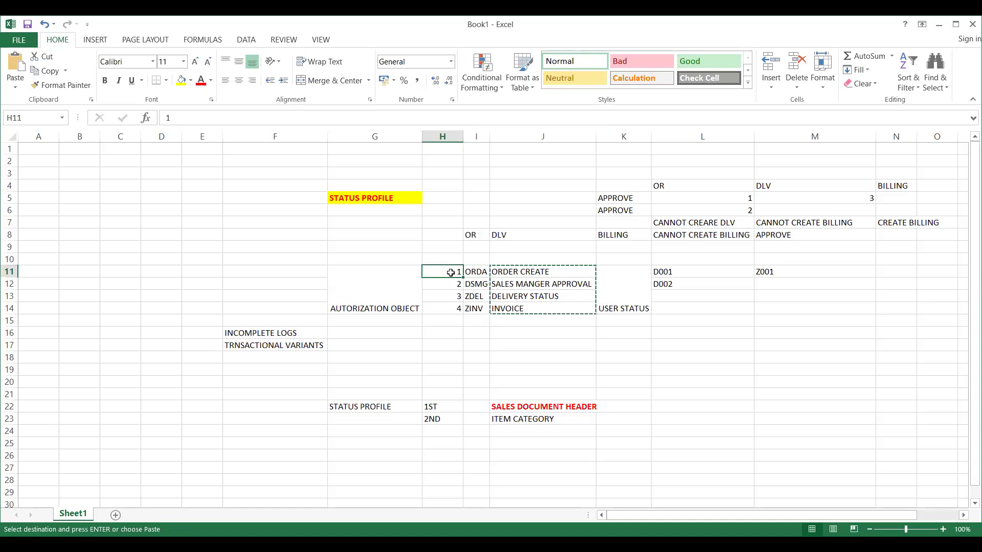
left_click(454, 310)
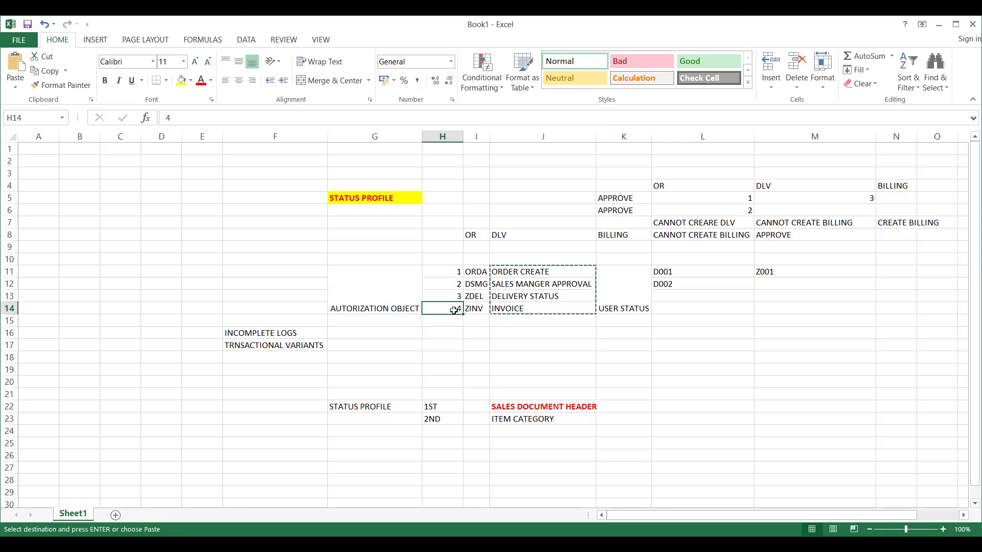
left_click(447, 275)
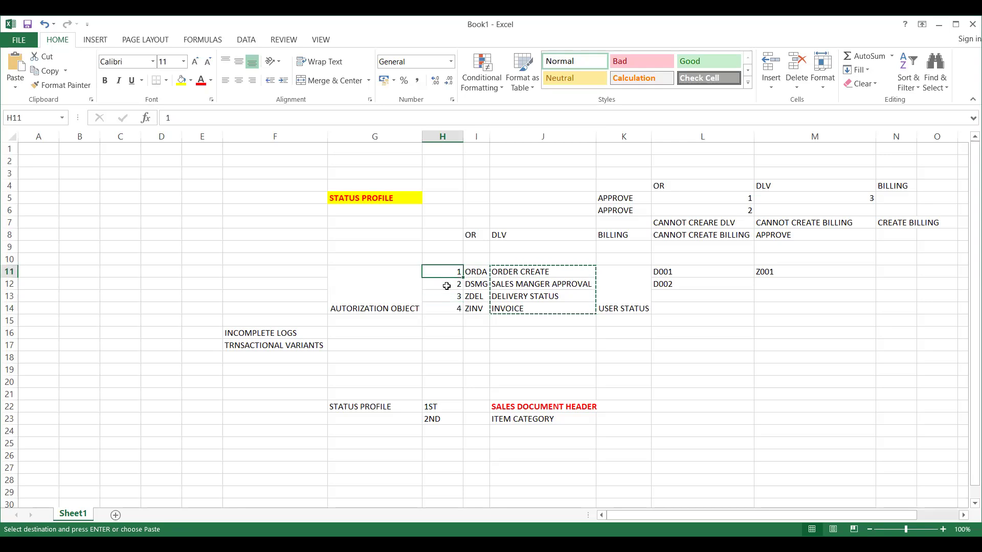
left_click(448, 313)
left_click(448, 284)
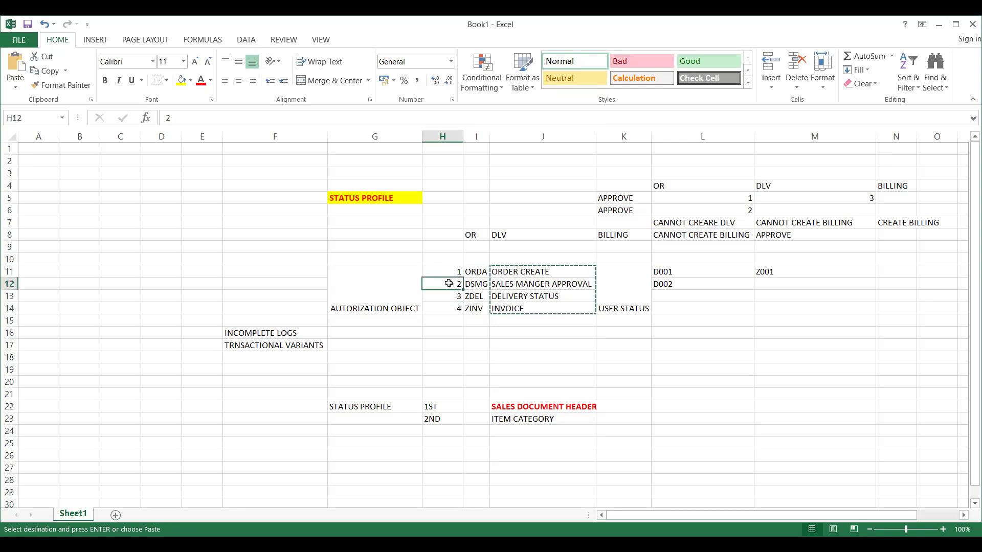
left_click(453, 314)
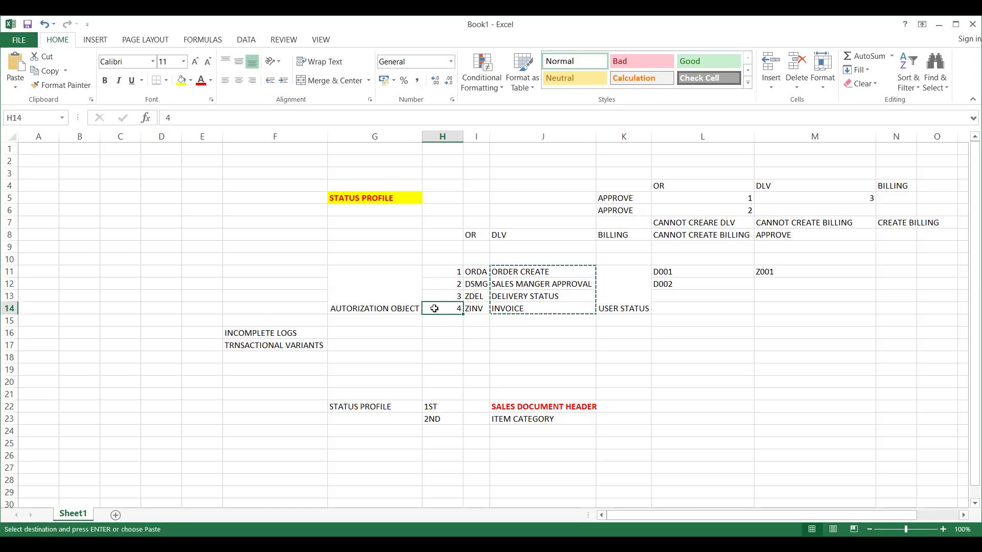
left_click(443, 275)
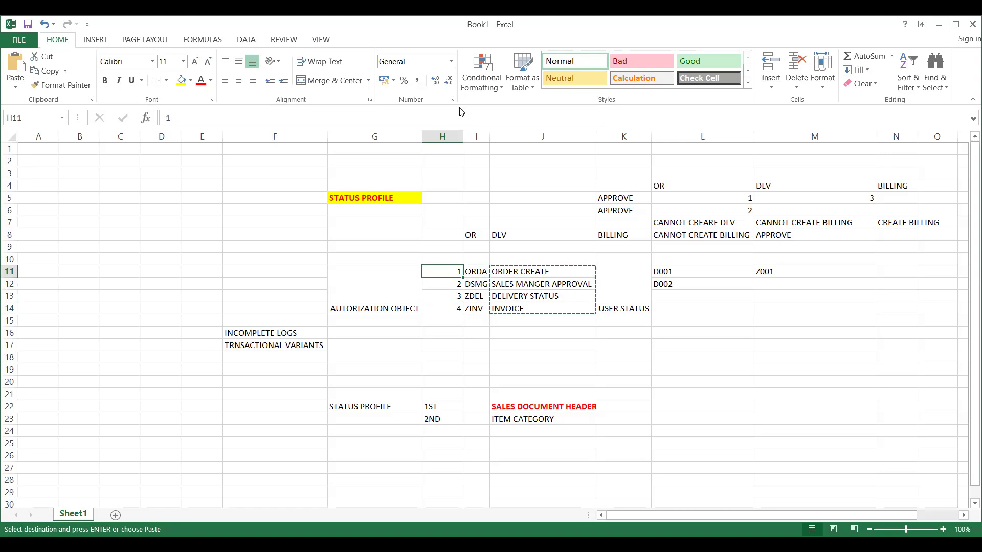
key("alt+Tab")
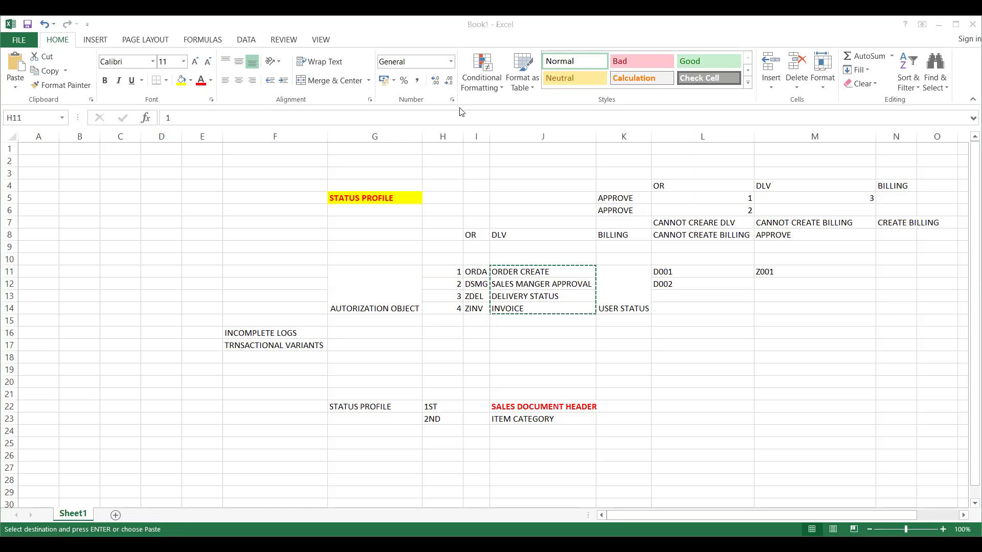
left_click(438, 274)
key("Return")
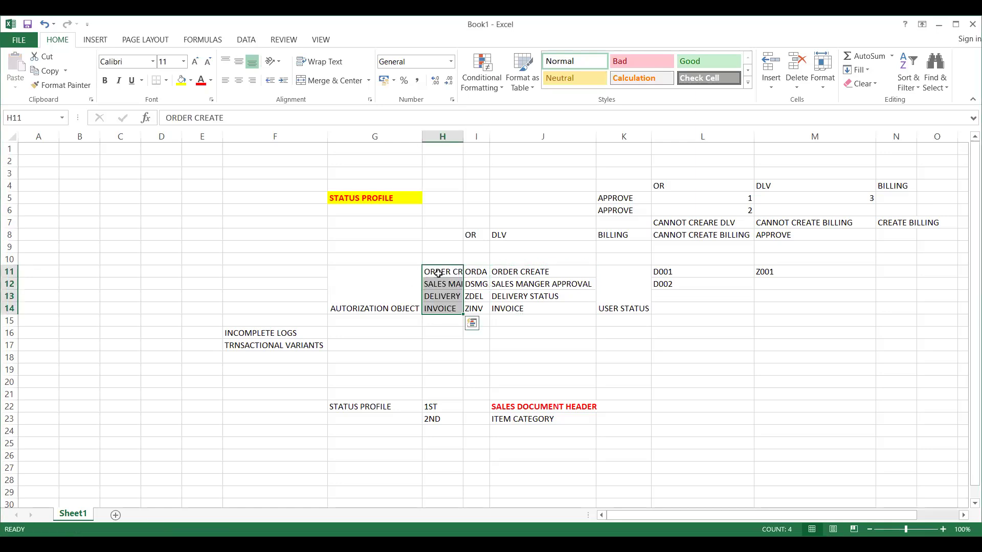
key("ctrl+z")
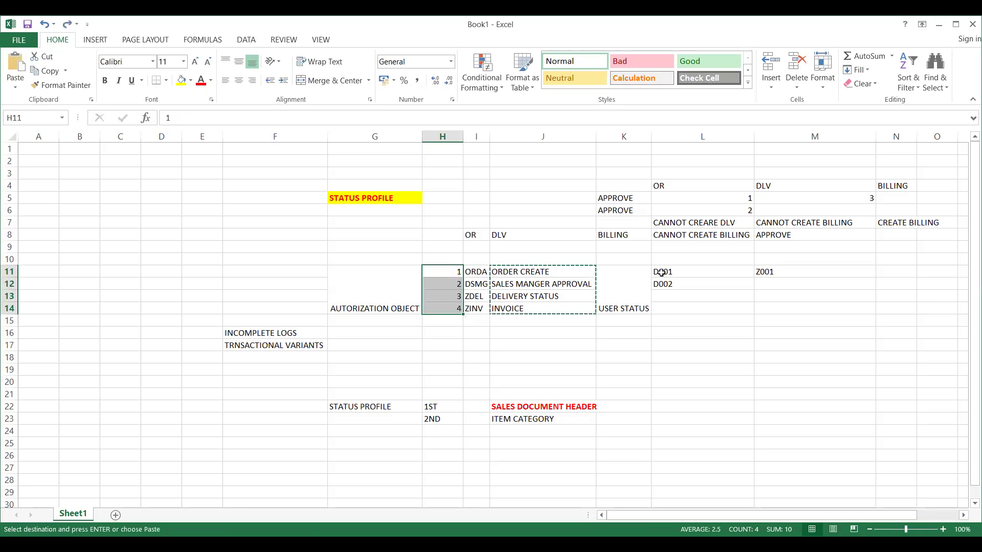
key("Escape")
left_click(881, 272)
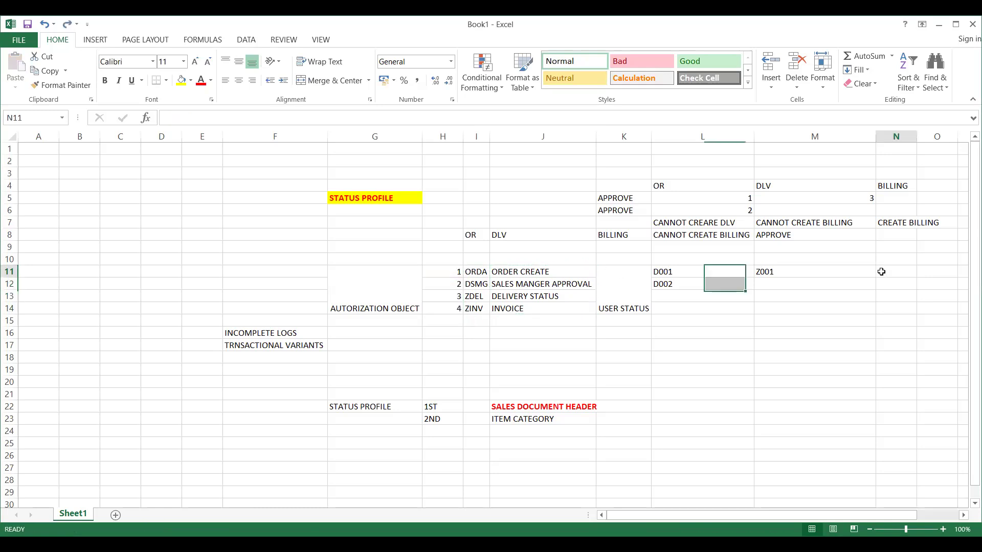
key("Return")
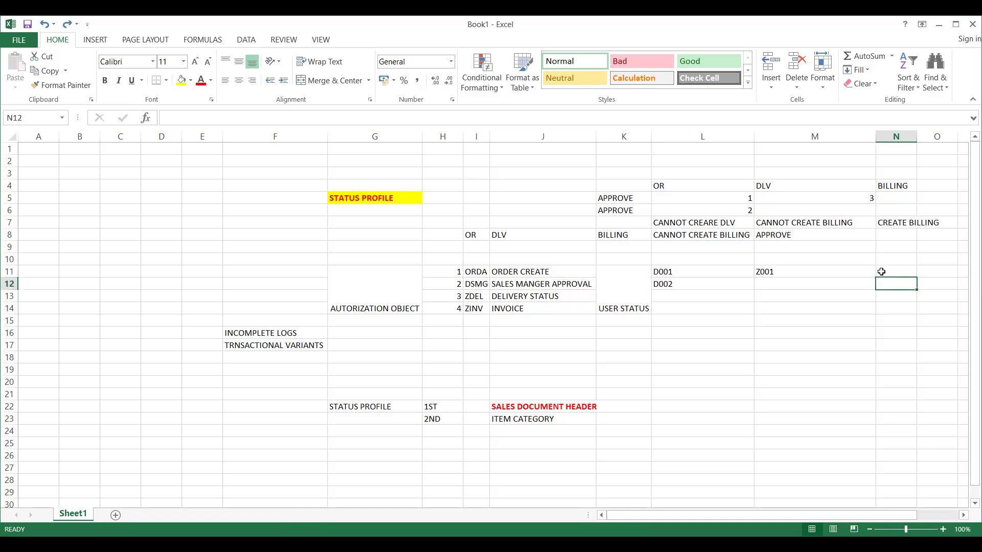
key("Return")
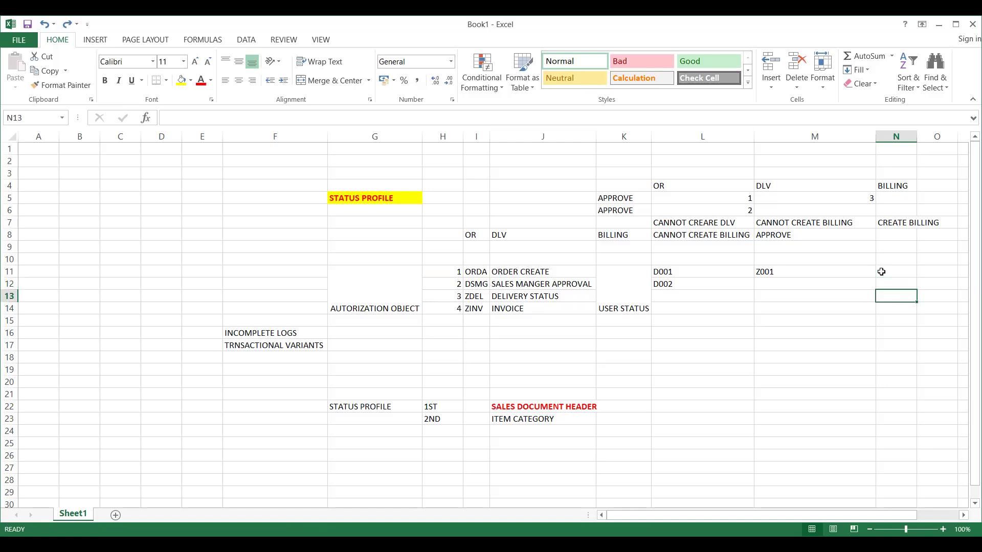
key("Return")
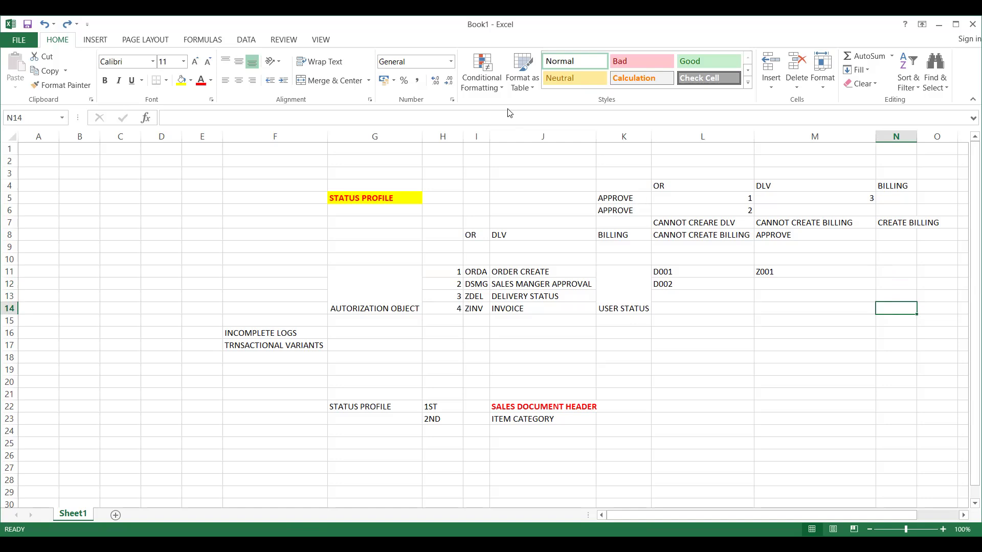
- Switch to SAP and set the lowest and highest status numbers to 1 and 4 for ORDA and to 2 and 4 for DSMG
key("alt+Tab")
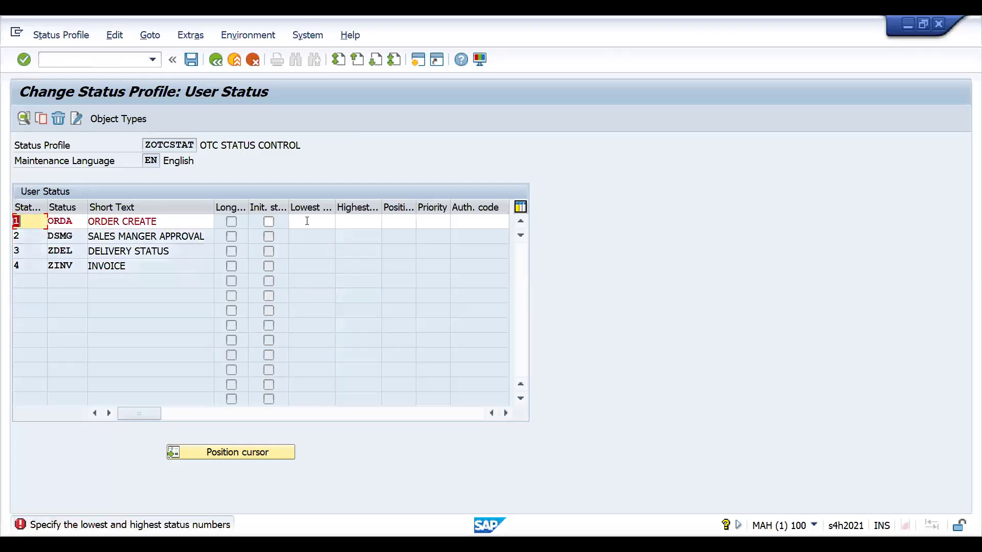
left_click(305, 223)
type("1")
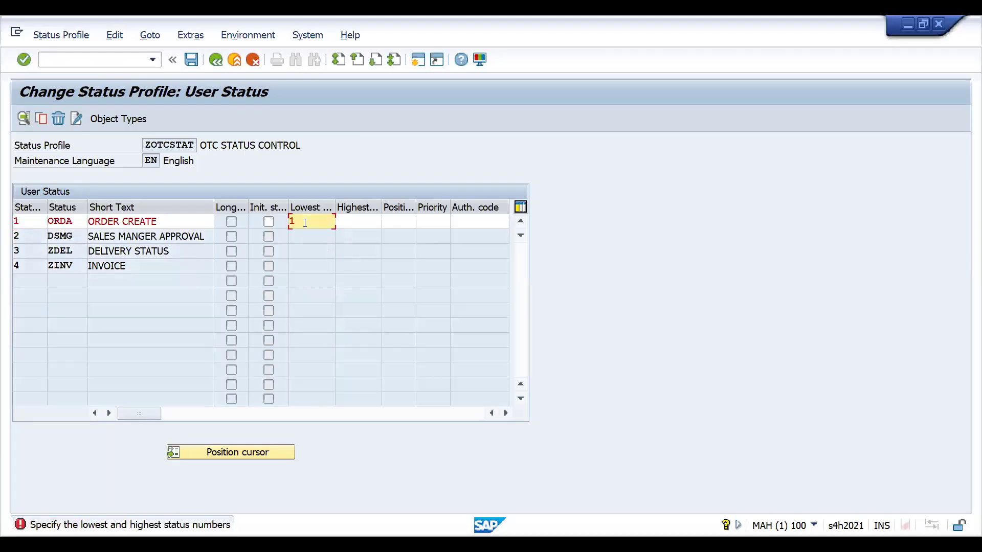
key("Tab")
type("4")
left_click(305, 234)
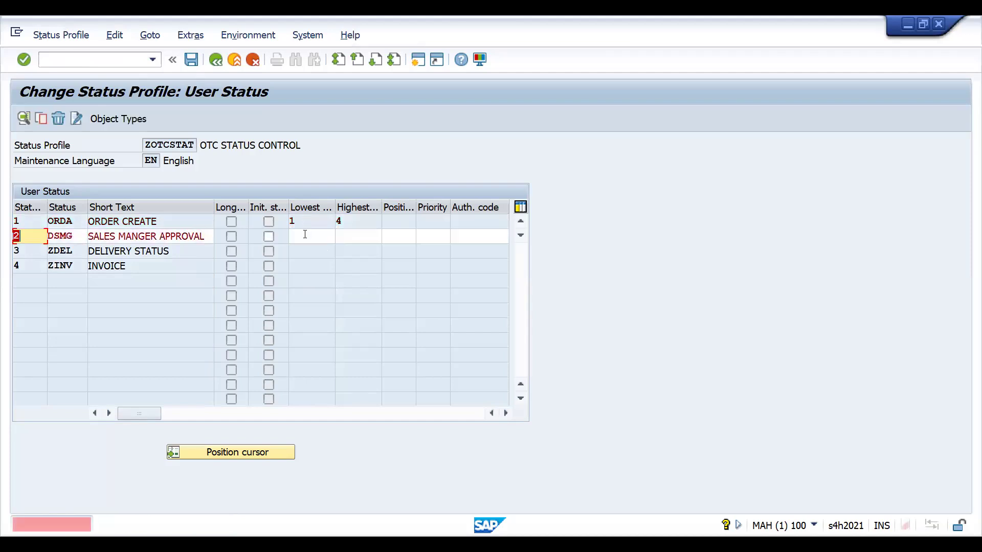
type("2")
key("Tab")
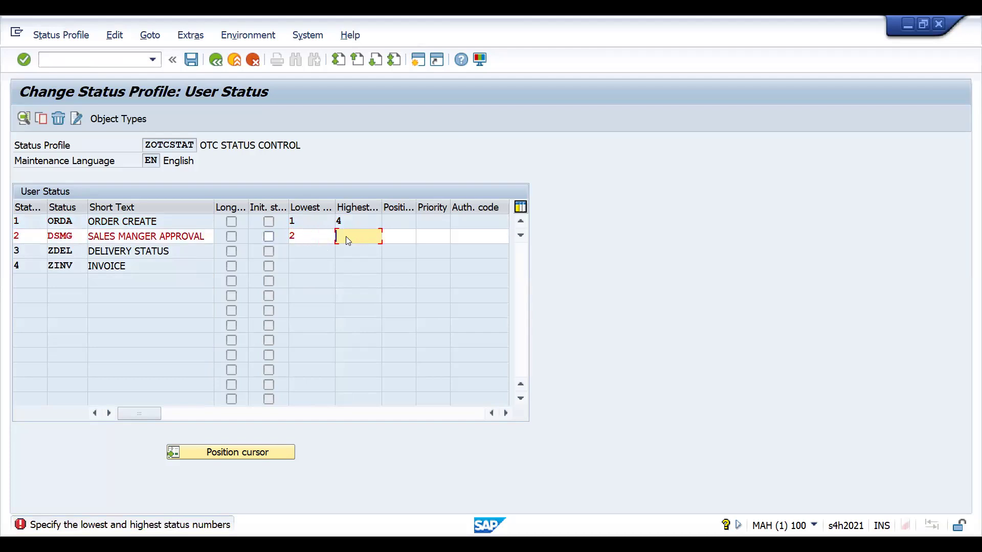
type("4")
key("Return")
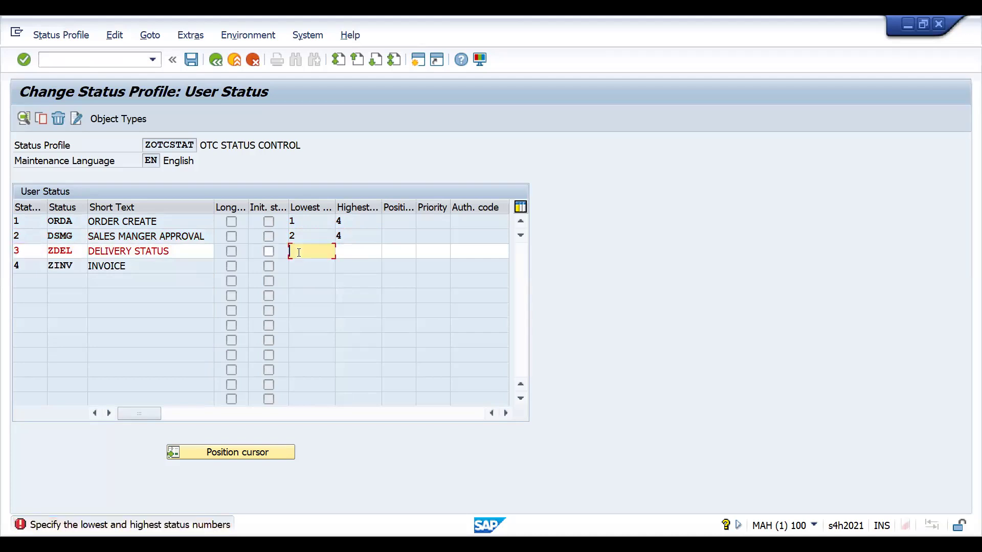
- Set the lowest and highest status numbers to 3 and 4 for ZDEL and to 4 and 4 for ZINV
type("3")
key("Tab")
type("4")
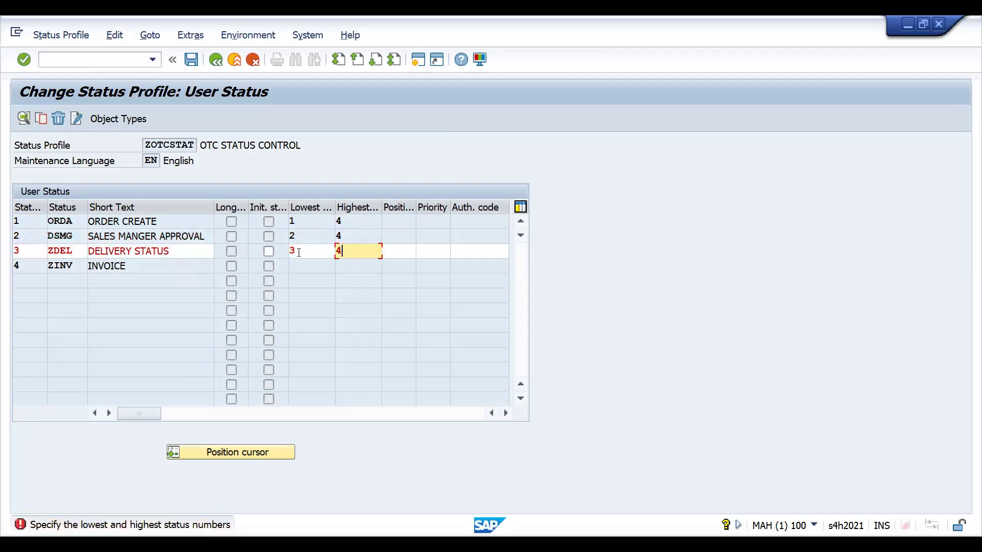
key("Return")
left_click(296, 264)
type("4")
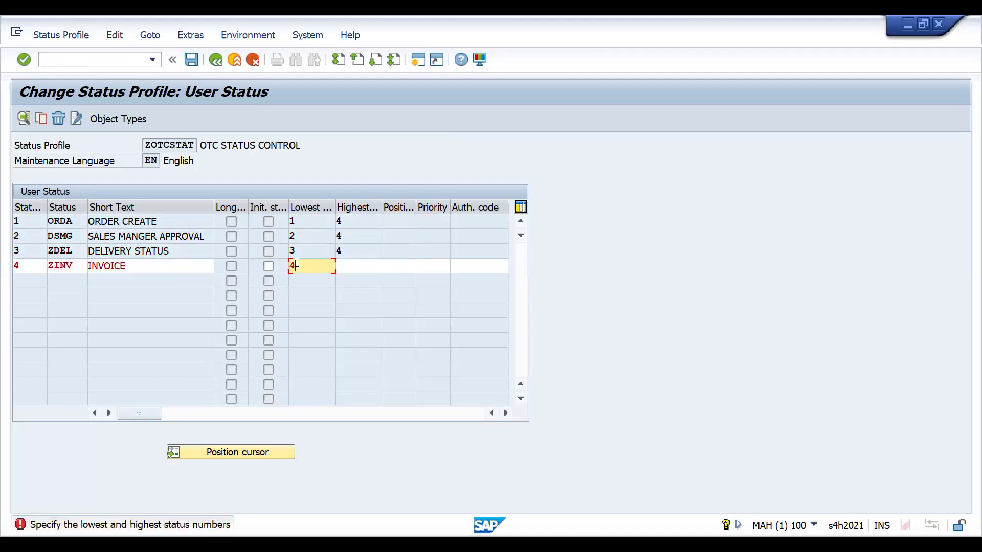
key("Tab")
type("4")
key("Return")
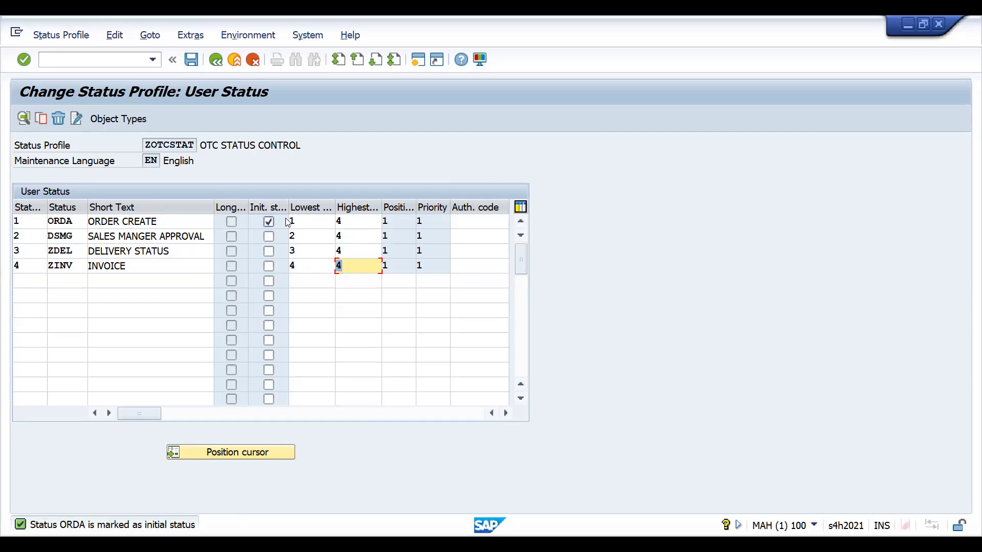
- Widen the initial status column of the user status table so its full heading can be read
left_click_drag(287, 207, 301, 206)
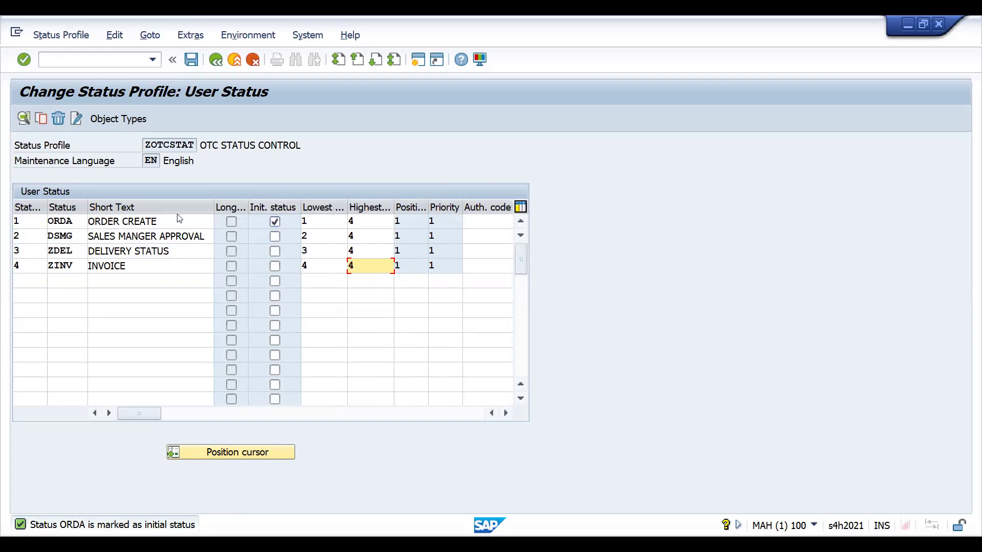
left_click(108, 222)
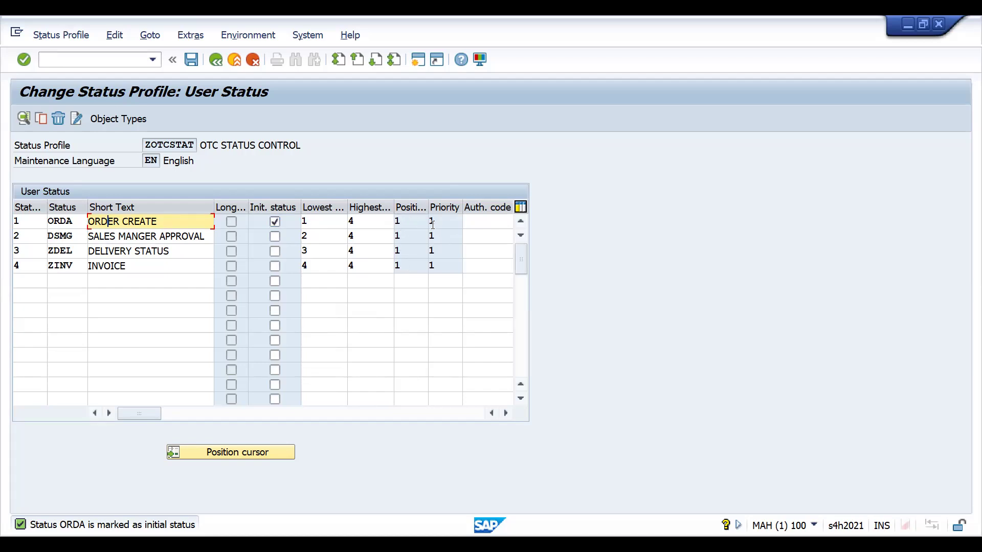
- Save status profile ZOTCSTAT and agree to assign its object types, opening the allowed object types list
left_click(439, 273)
key("ctrl+s")
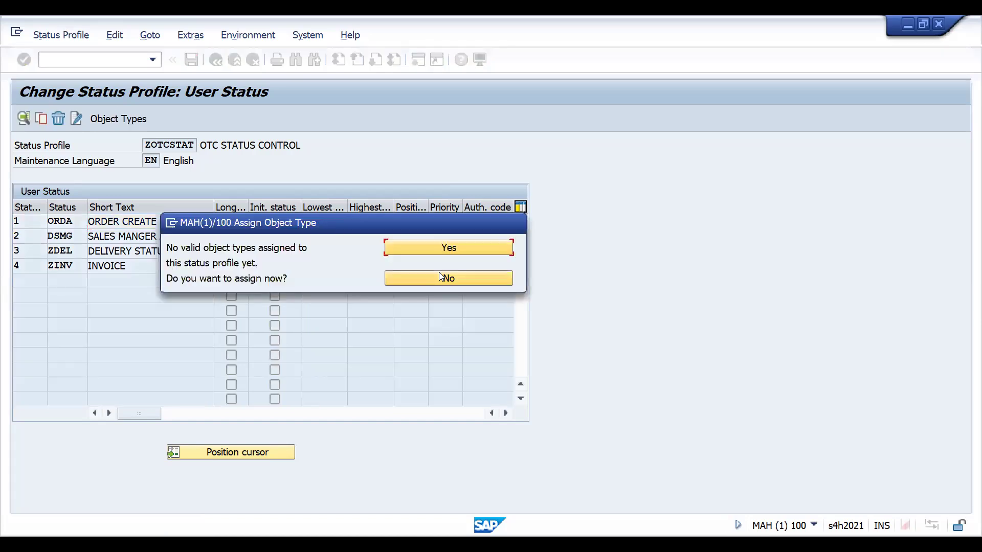
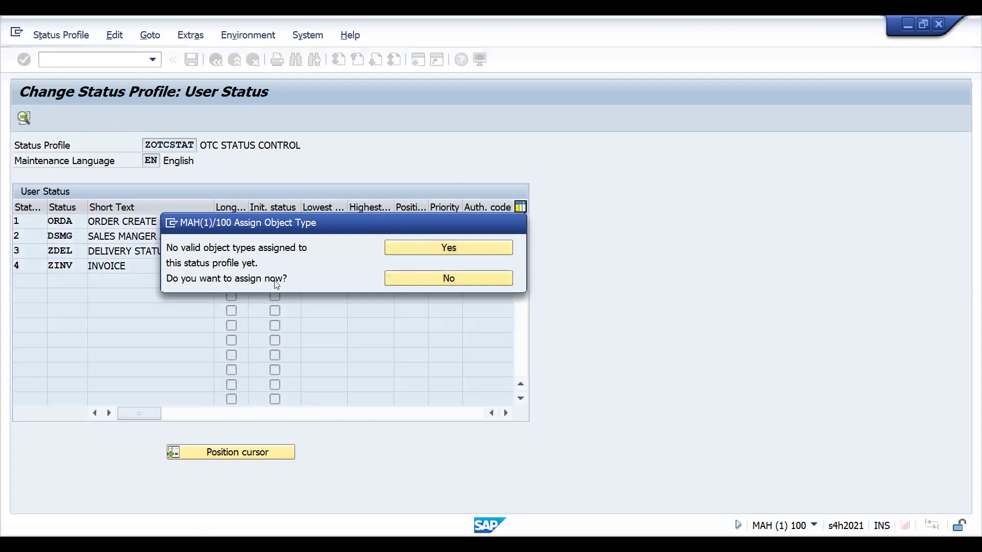
key("Return")
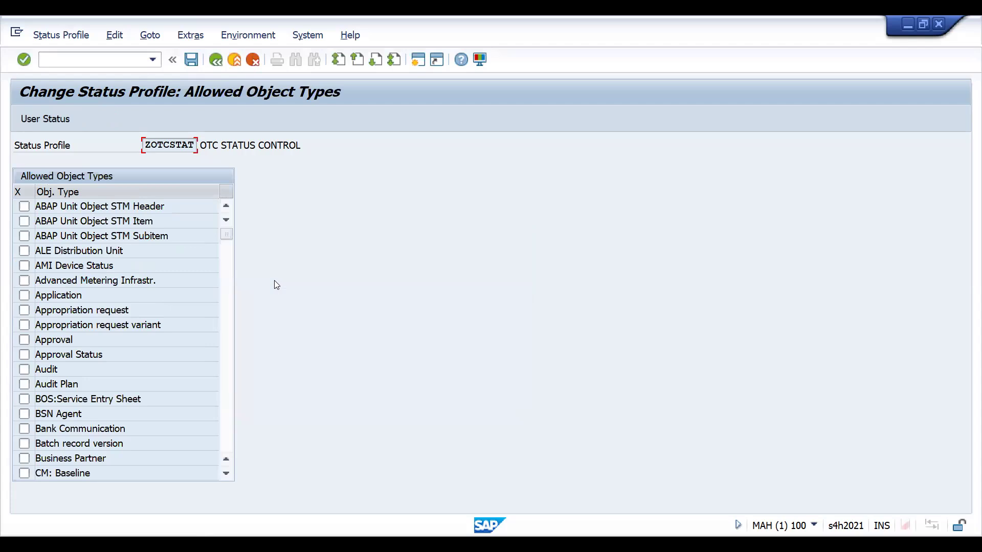
- Allow the Sales order header object type for status profile ZOTCSTAT and save the profile
left_click(229, 430)
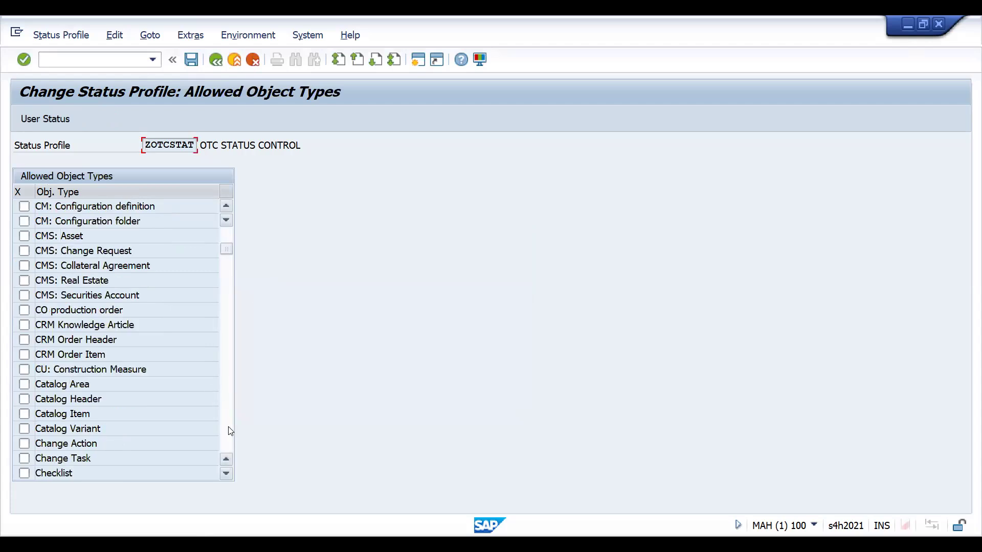
left_click(230, 431)
left_click(229, 431)
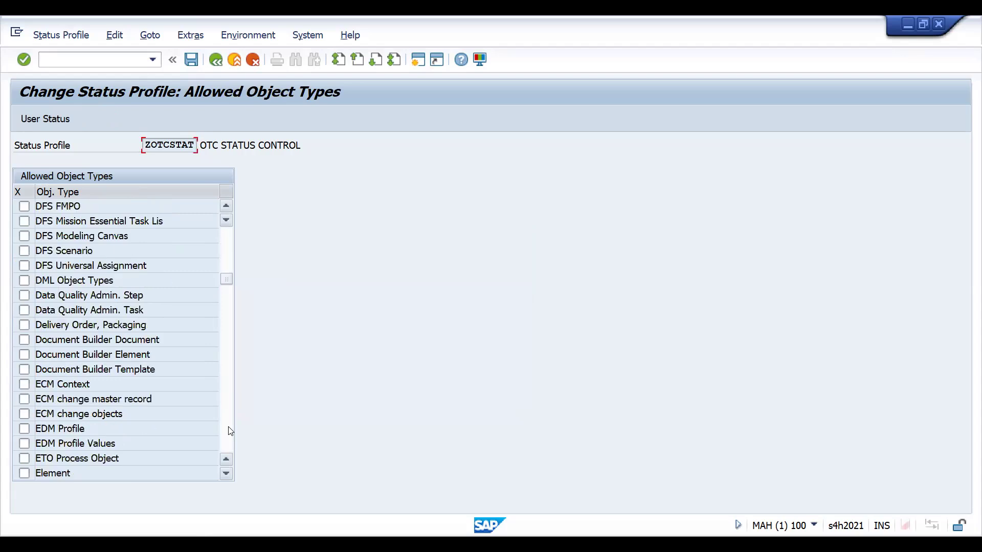
left_click(230, 431)
left_click(229, 429)
left_click(229, 429)
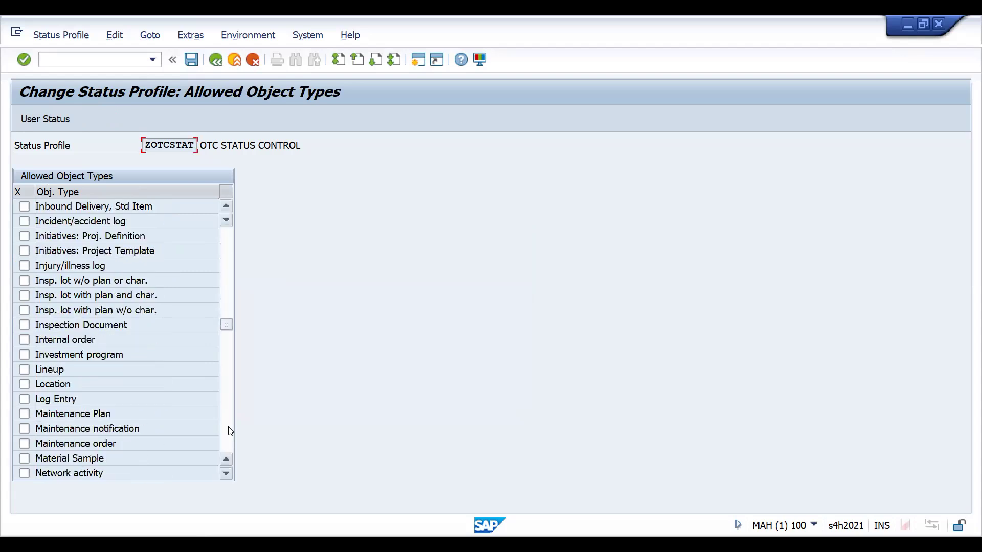
left_click(230, 431)
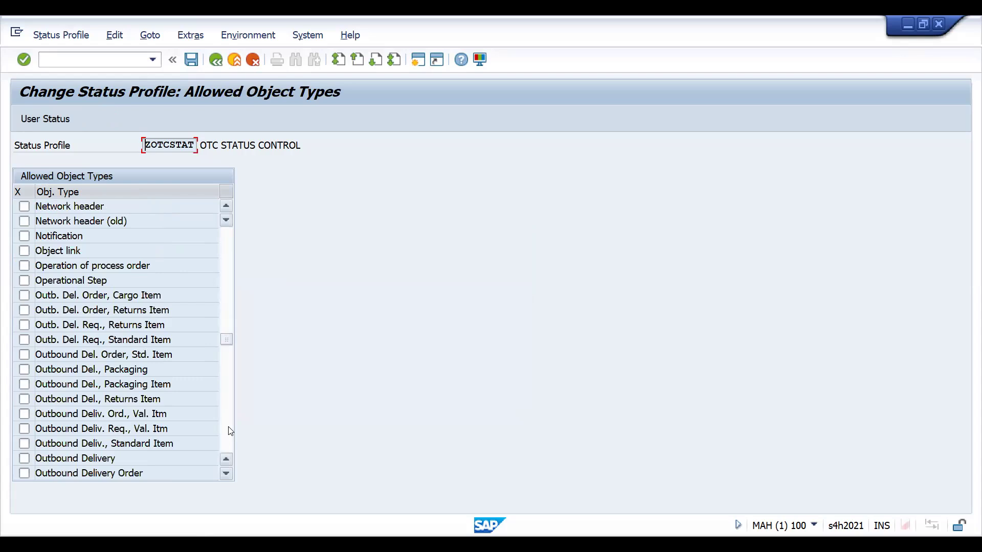
left_click(230, 431)
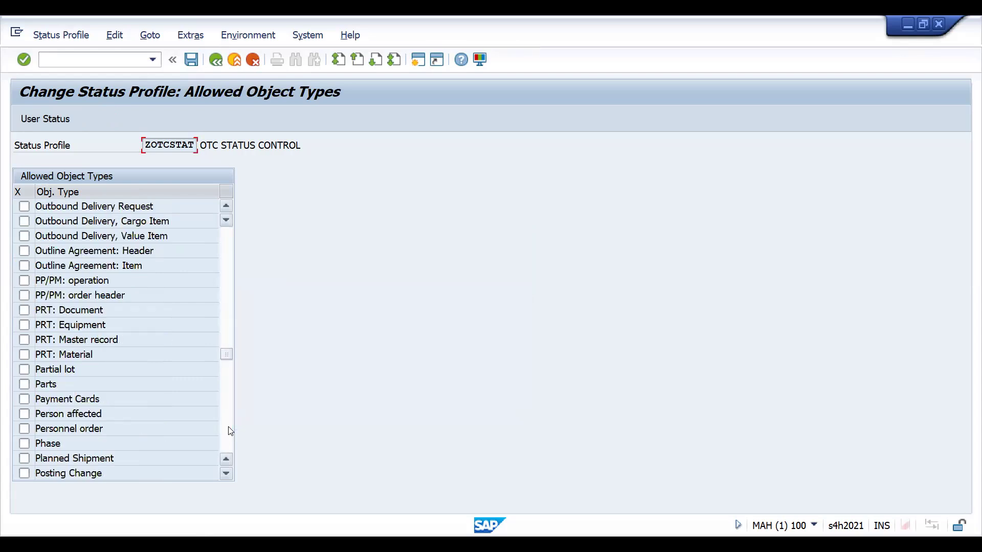
left_click(230, 431)
left_click(230, 431)
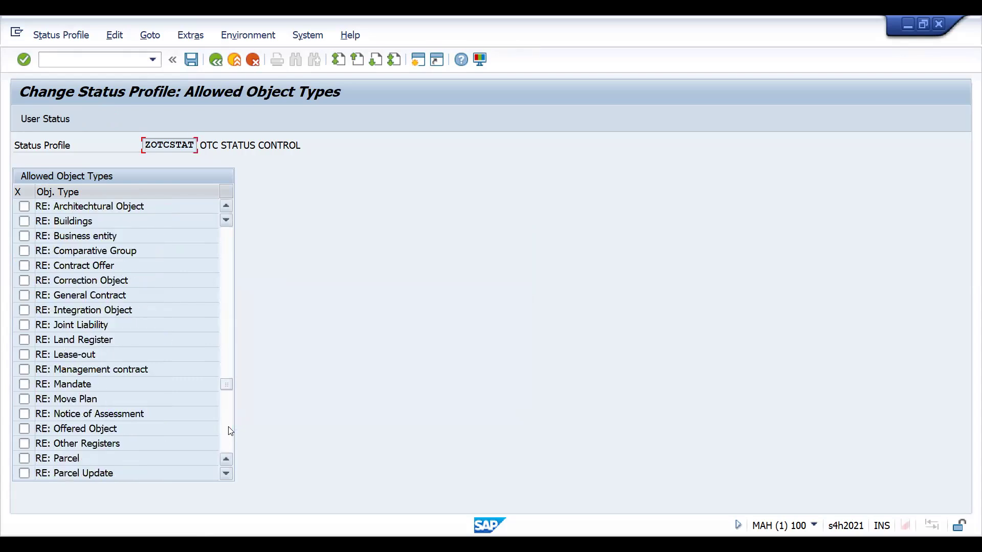
left_click(230, 431)
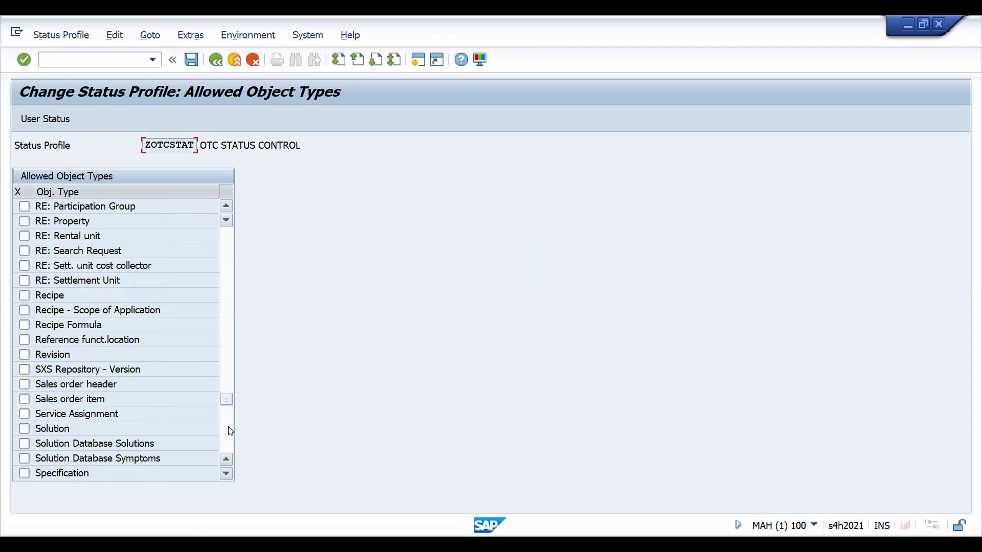
left_click(232, 441)
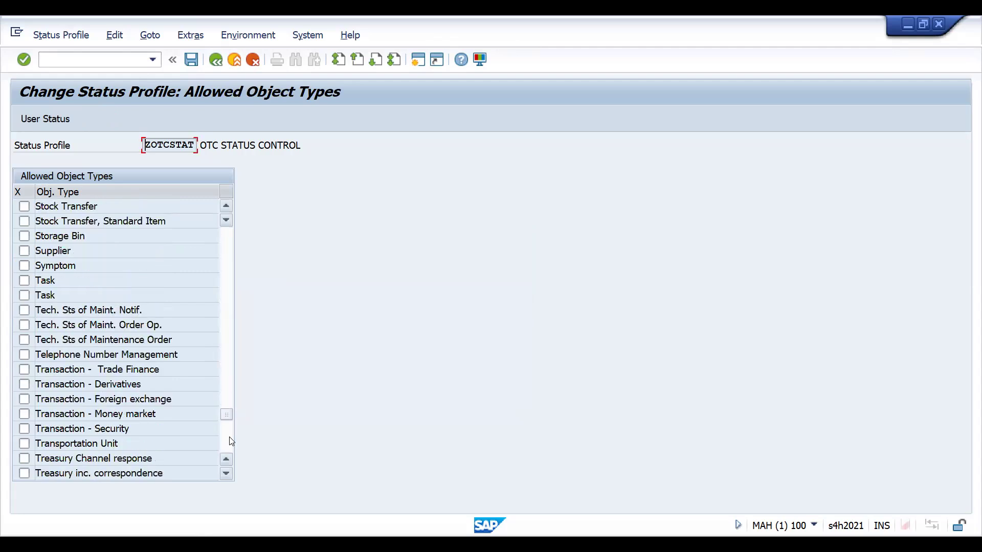
left_click(230, 442)
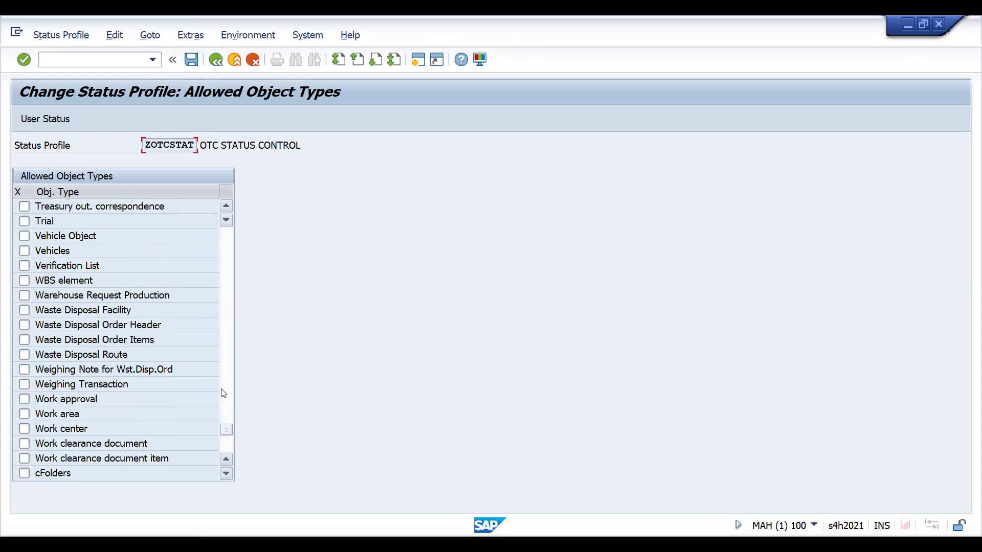
left_click(224, 347)
left_click(223, 347)
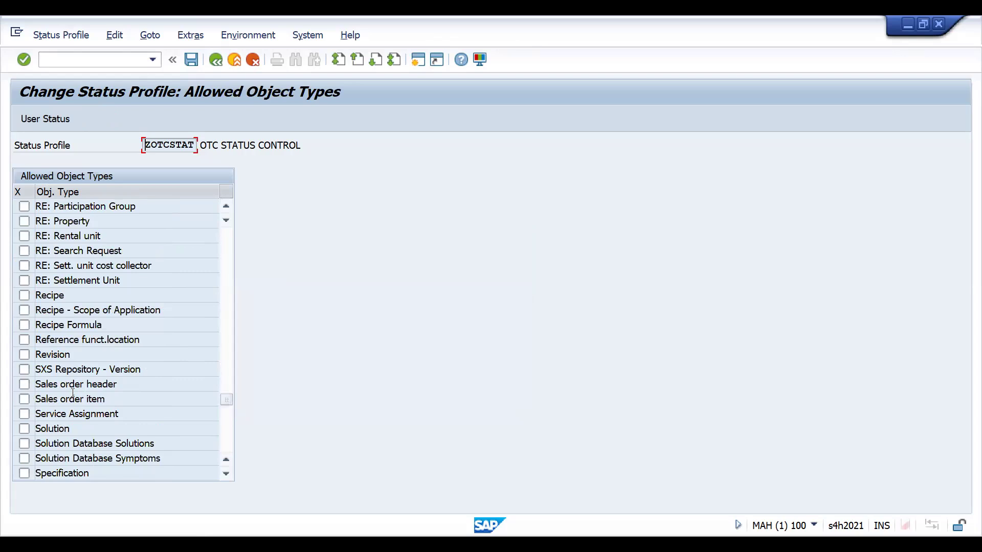
left_click(24, 384)
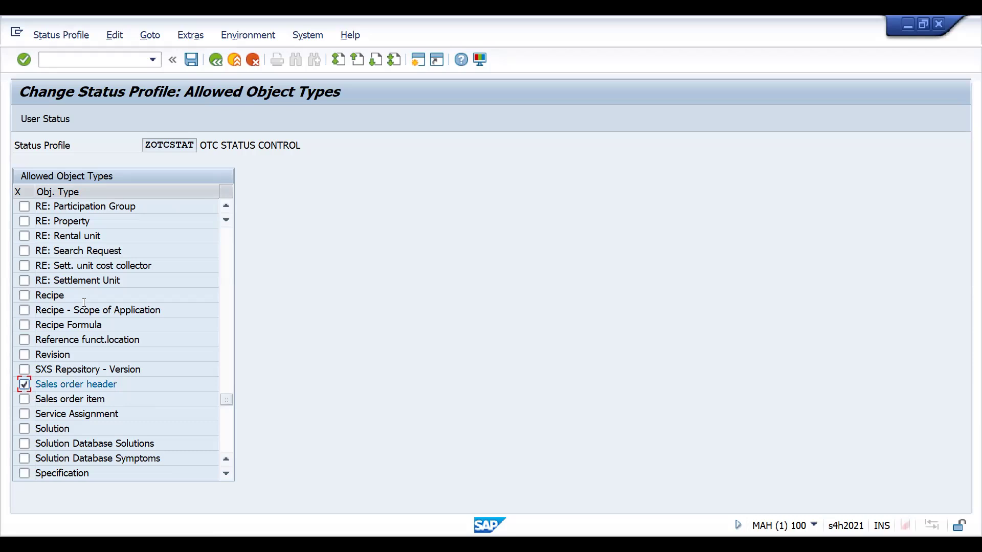
key("ctrl+s")
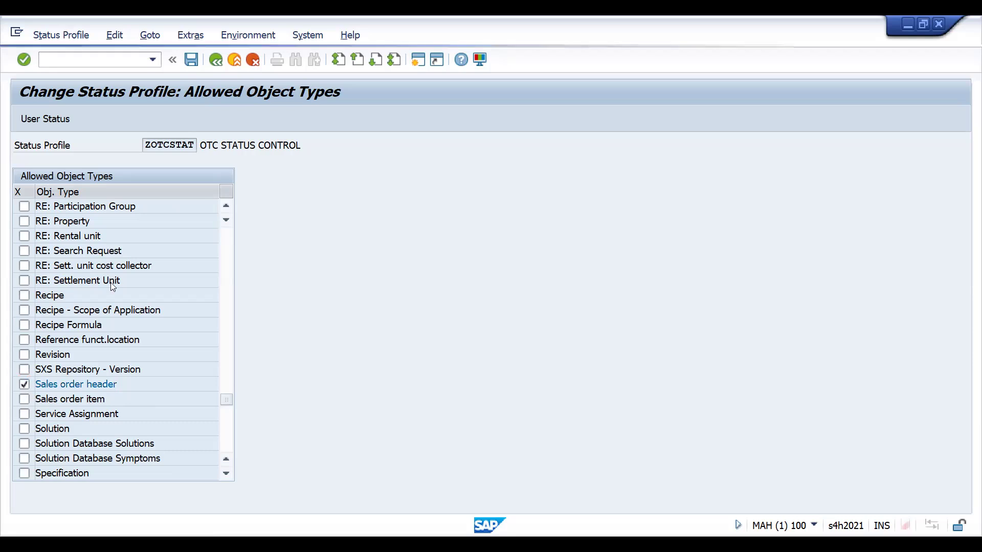
key("Return")
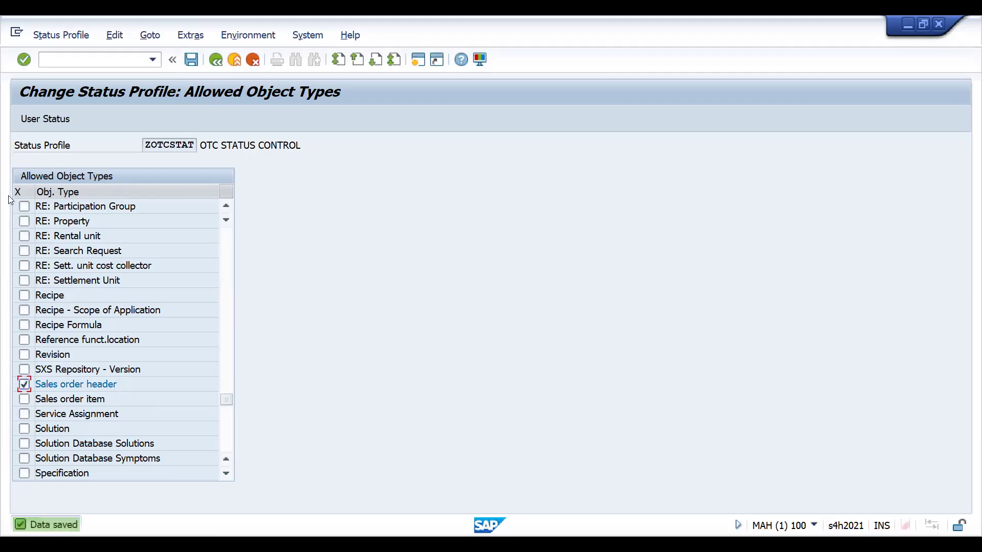
- View the profile's user statuses, return to the status profile overview and reopen the user statuses of ZOTCSTAT
left_click(52, 117)
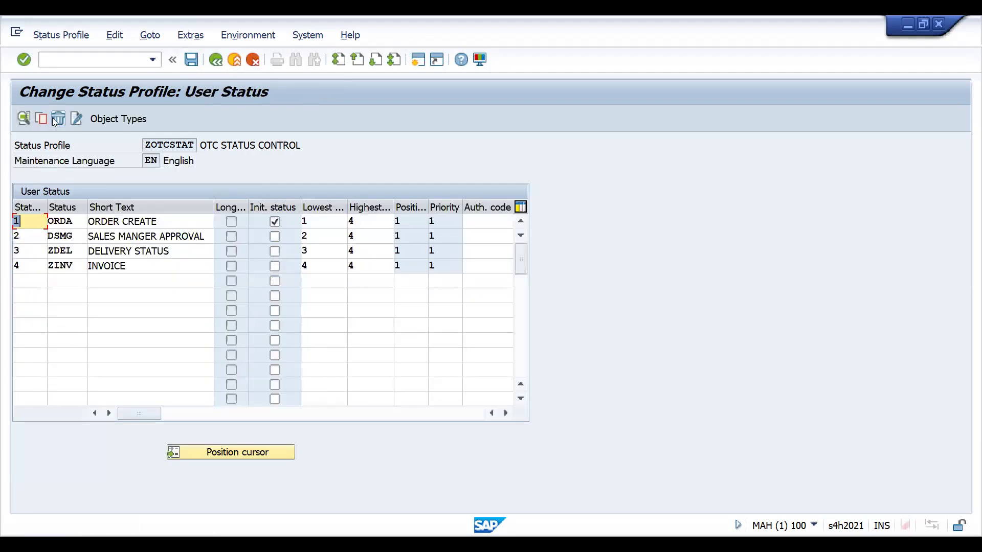
left_click(106, 121)
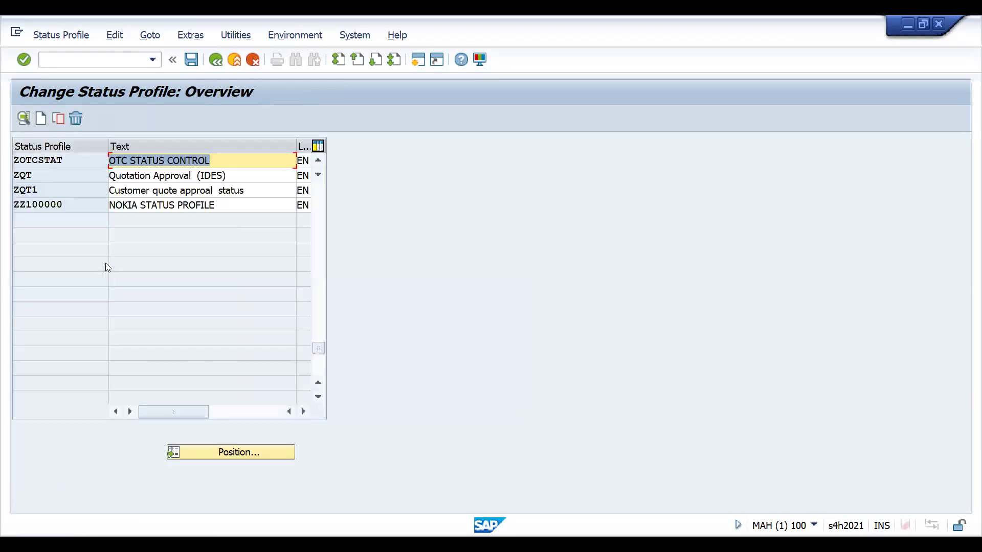
left_click(67, 163)
double_click(67, 163)
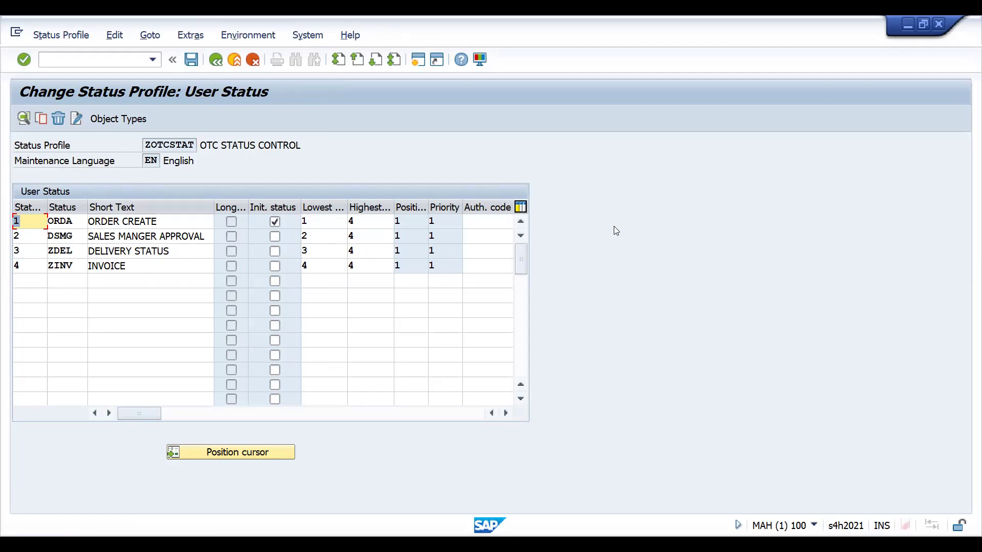
- Look through the available authorization keys for the ORDER CREATE status and close the list without choosing one
left_click(494, 221)
left_click(492, 237)
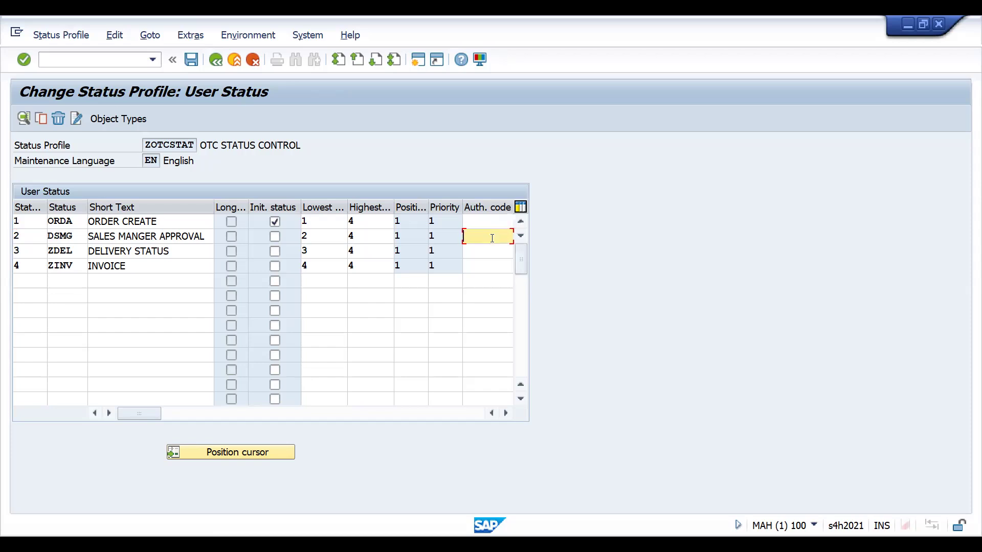
left_click(484, 225)
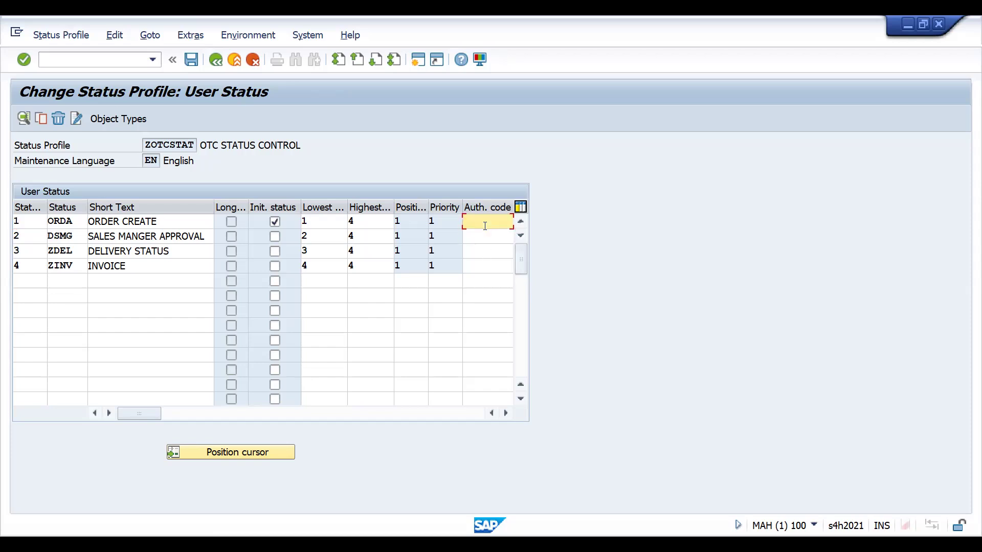
key("F4")
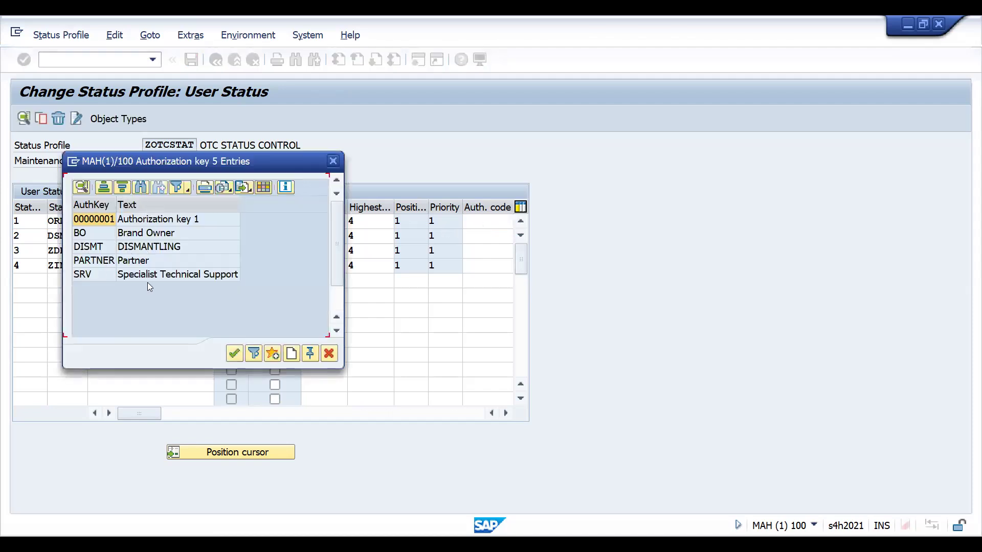
left_click(141, 260)
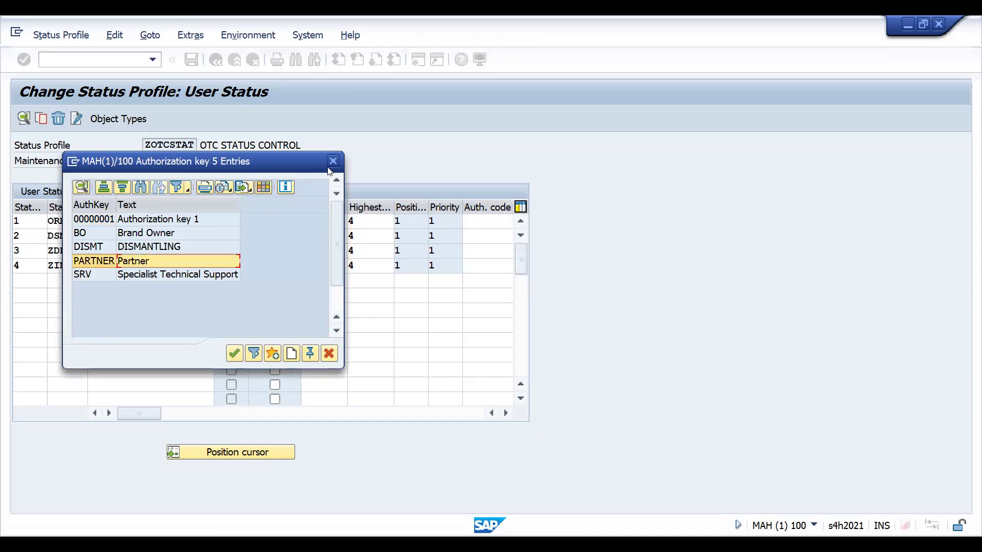
left_click(173, 234)
left_click(157, 262)
left_click(169, 281)
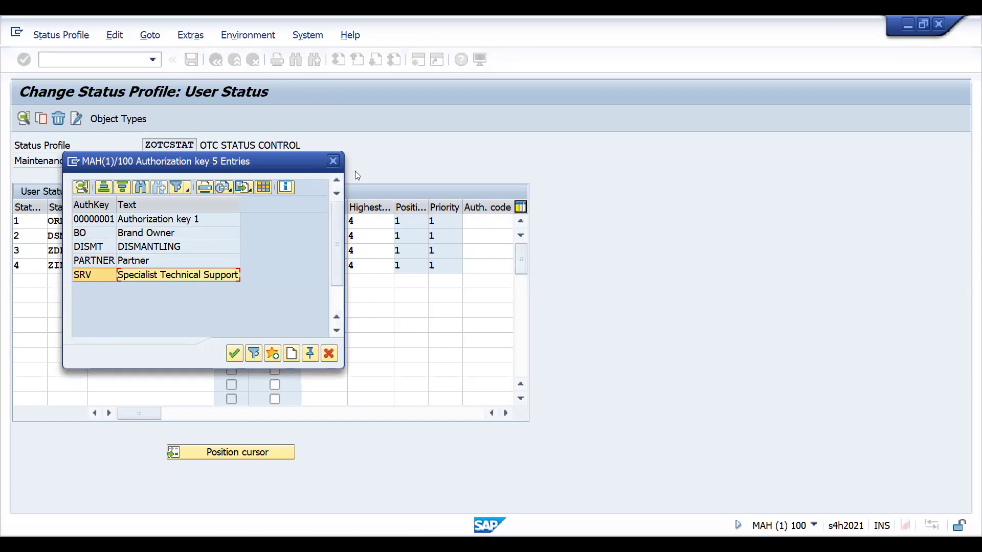
left_click(334, 163)
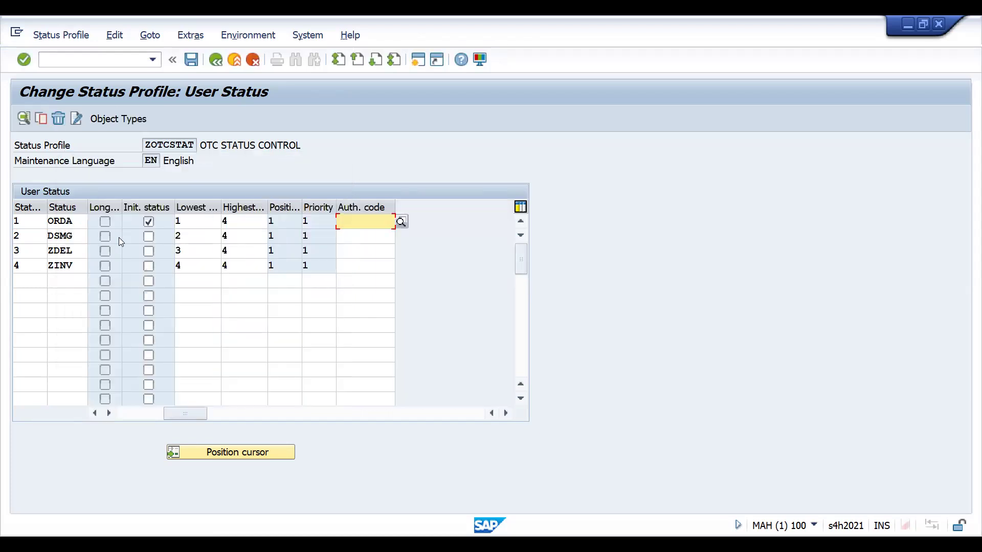
- Review the DELIVERY STATUS and SALES MANGER APPROVAL entries, including the authorization code field of SALES MANGER APPROVAL
left_click_drag(171, 414, 127, 418)
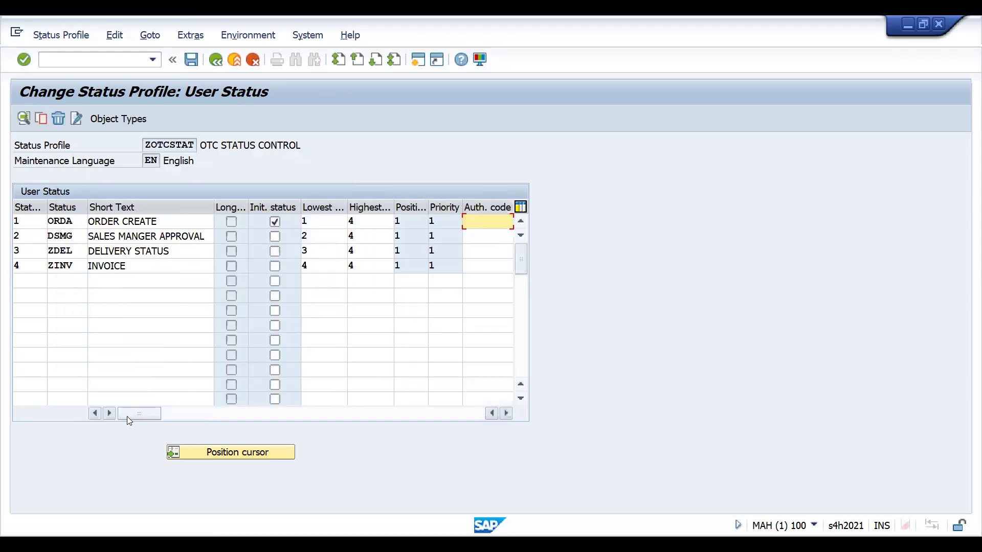
left_click(123, 250)
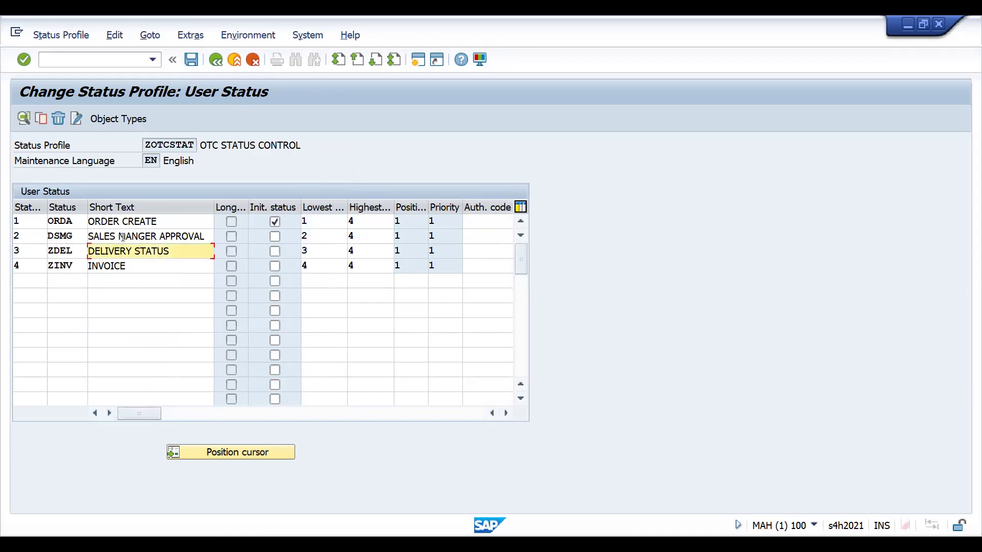
left_click(126, 236)
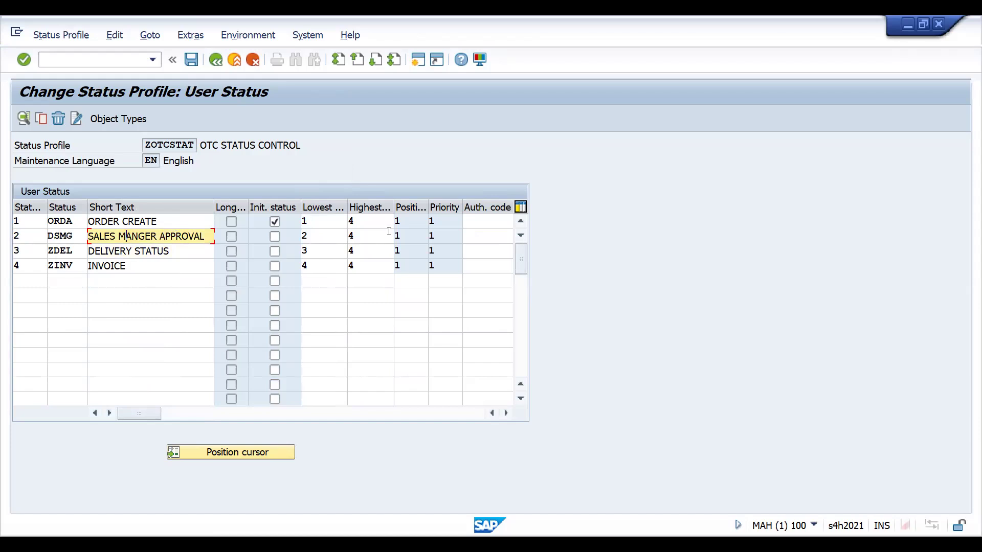
left_click(494, 235)
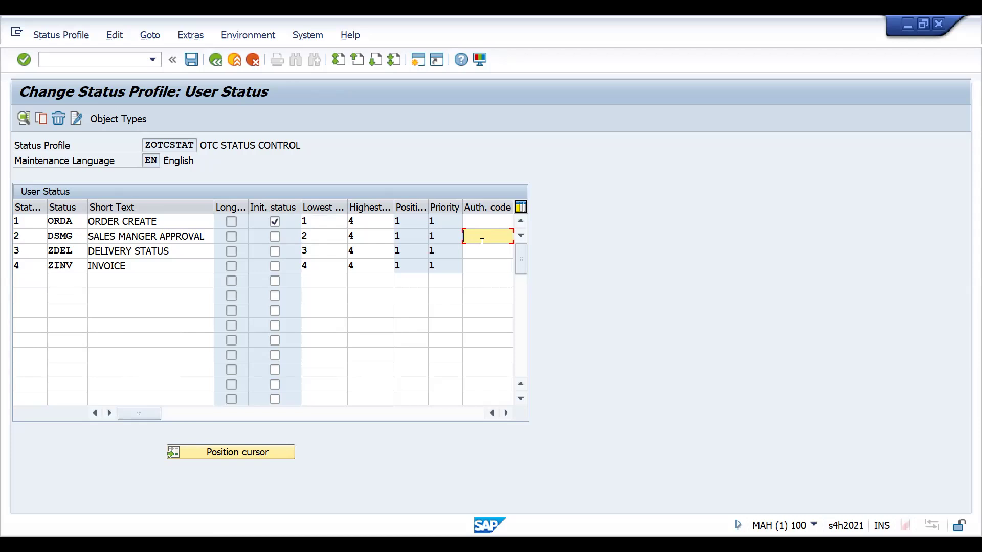
- Save and leave the status profile maintenance, and open the activity for assigning order types to status profiles
left_click(192, 59)
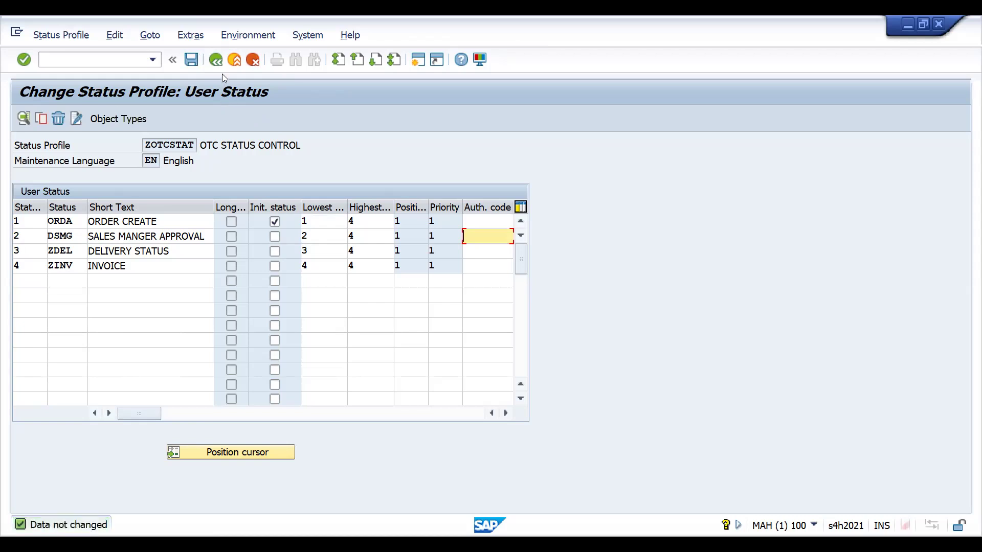
left_click(217, 62)
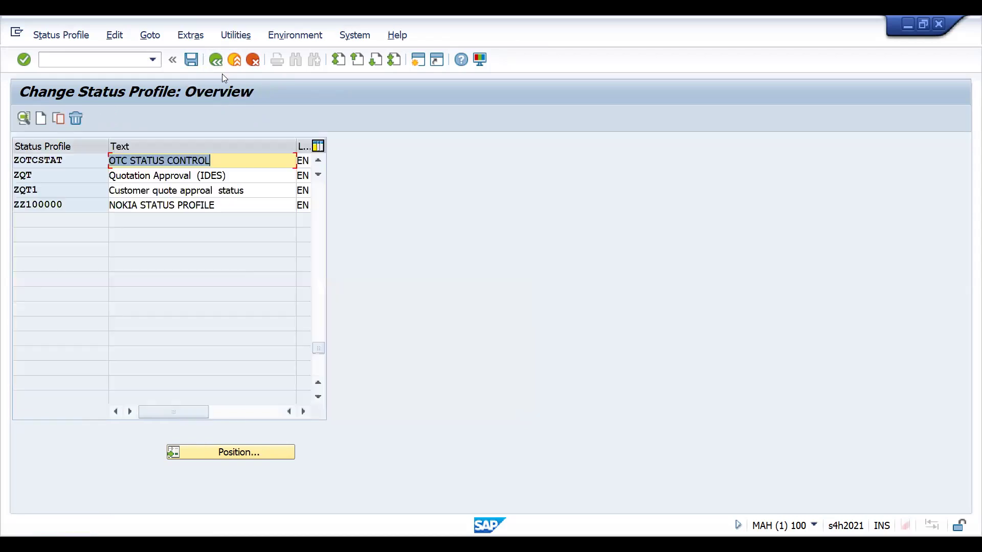
key("F3")
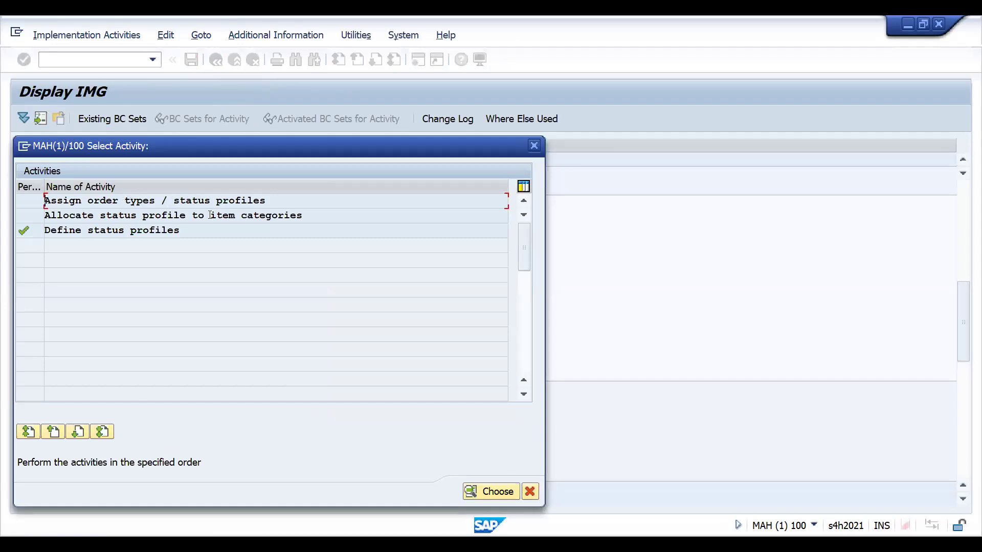
double_click(137, 201)
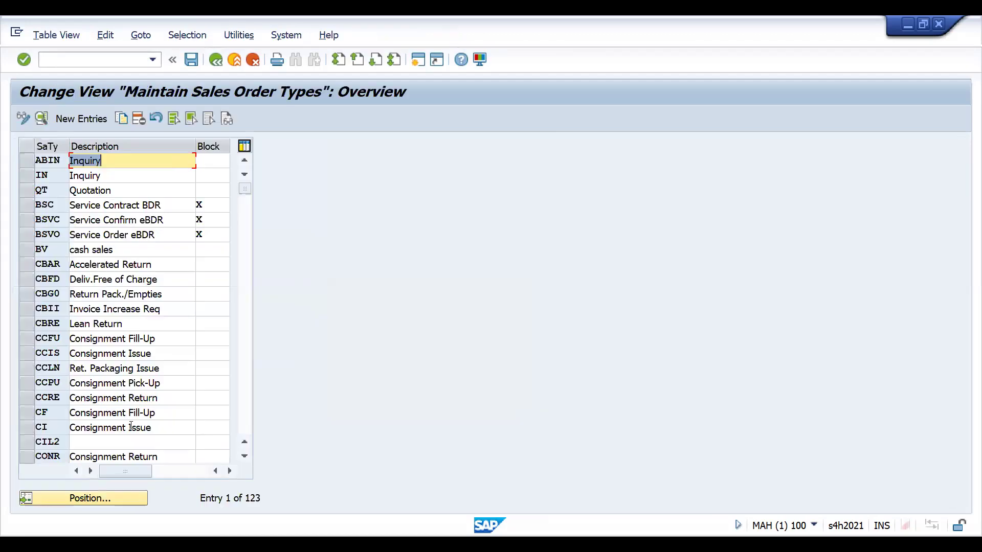
- Find sales document type DOR in the order types list and open its details
left_click(97, 498)
type("DOR")
key("Return")
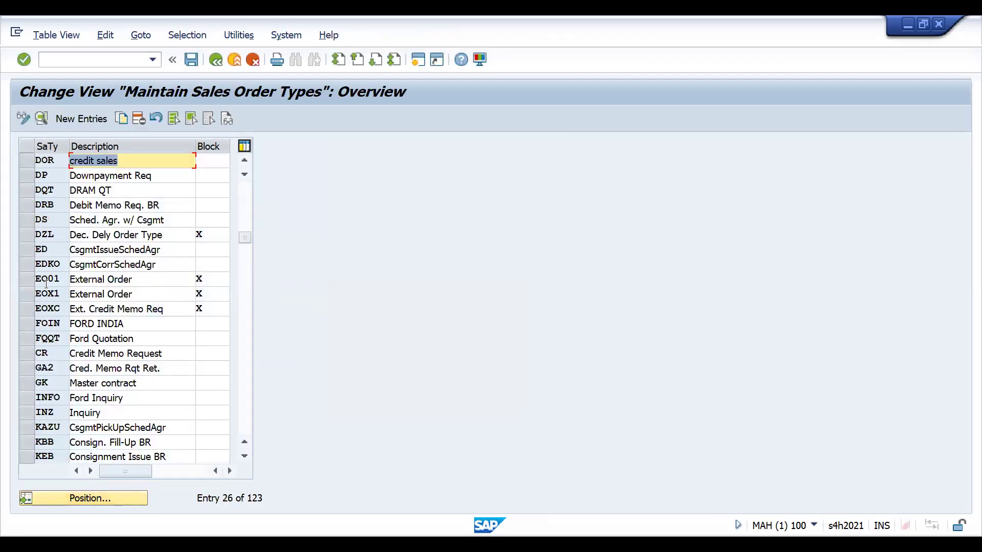
double_click(45, 161)
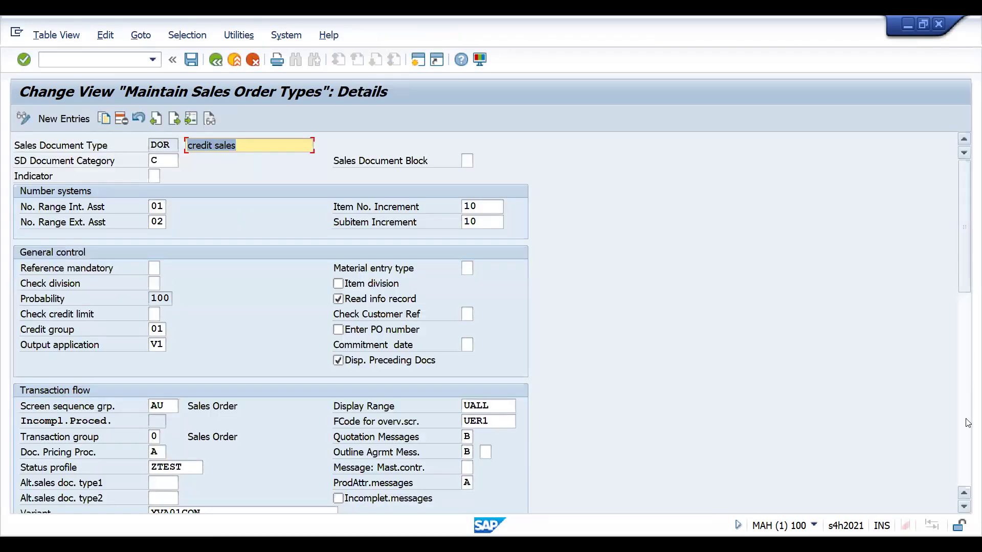
- Replace the status profile of sales document type DOR with ZOTCSTAT and save it under the proposed customizing request
left_click(968, 449)
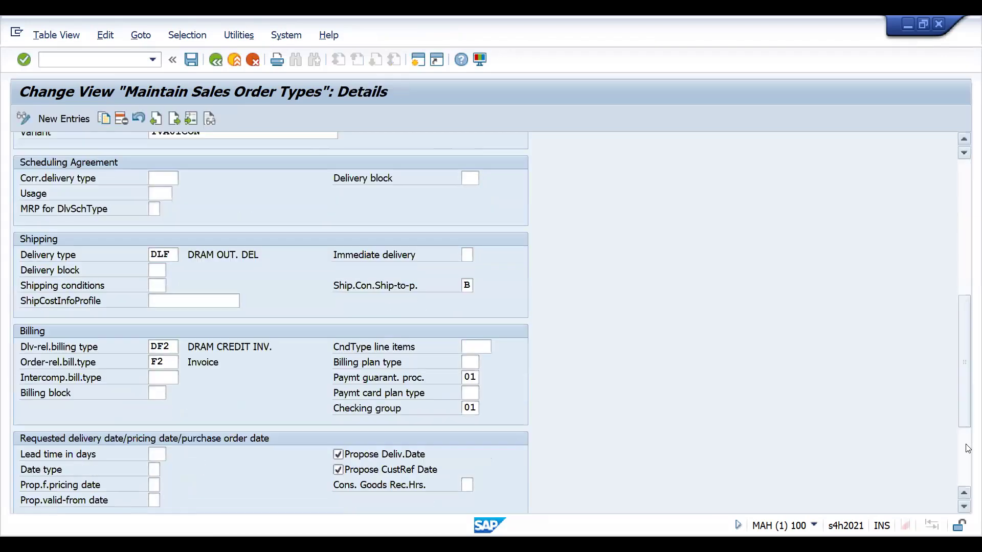
left_click(967, 252)
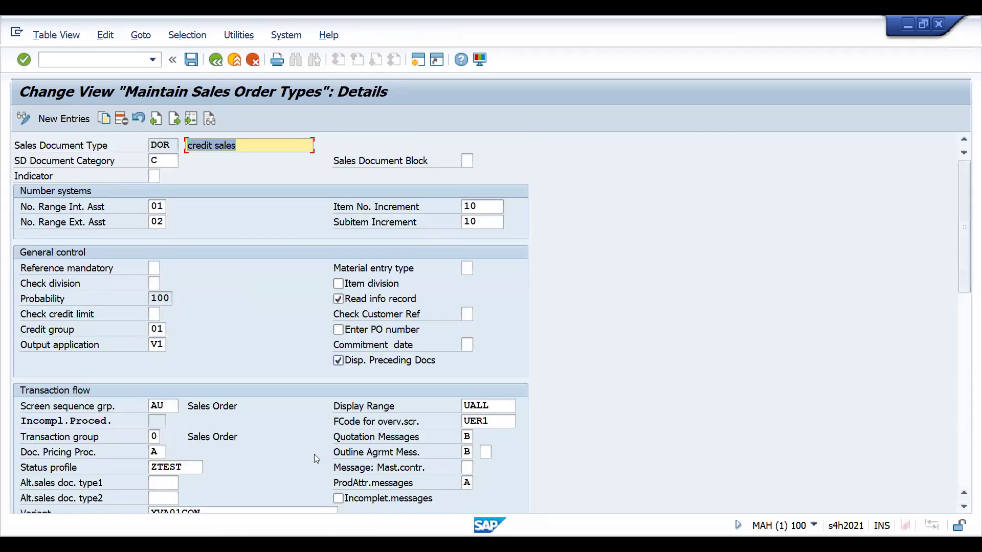
left_click(189, 468)
key("BackSpace")
key("BackSpace")
key("BackSpace")
key("BackSpace")
key("BackSpace")
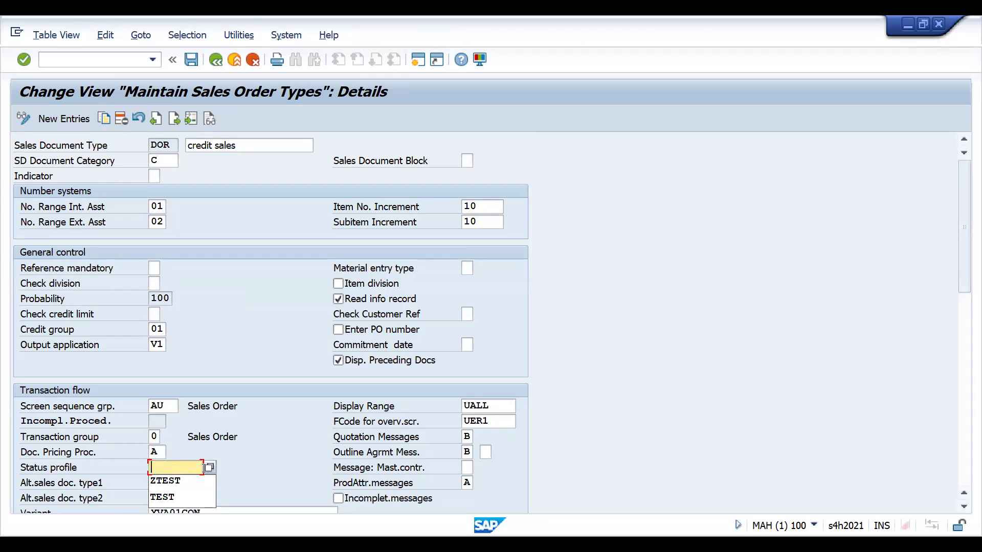
left_click(208, 468)
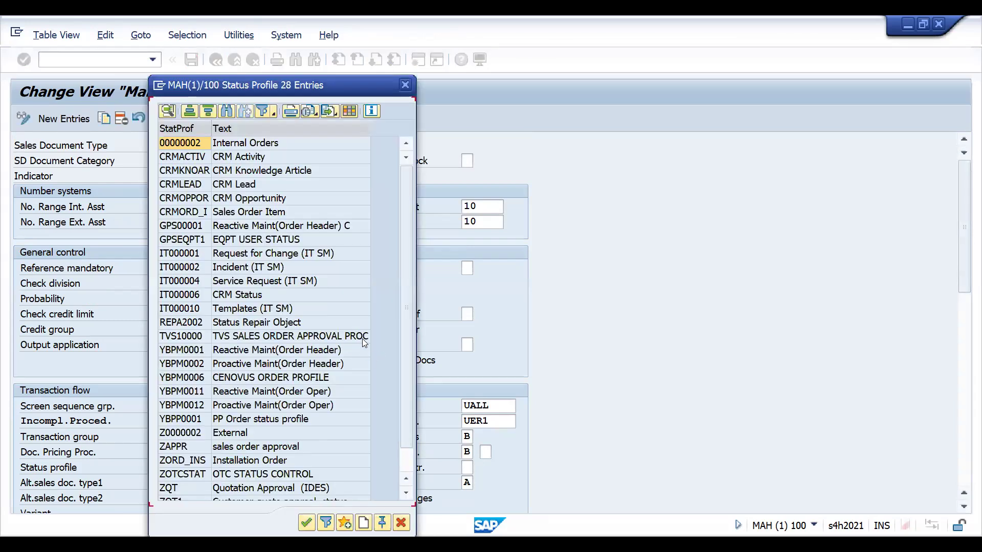
double_click(186, 474)
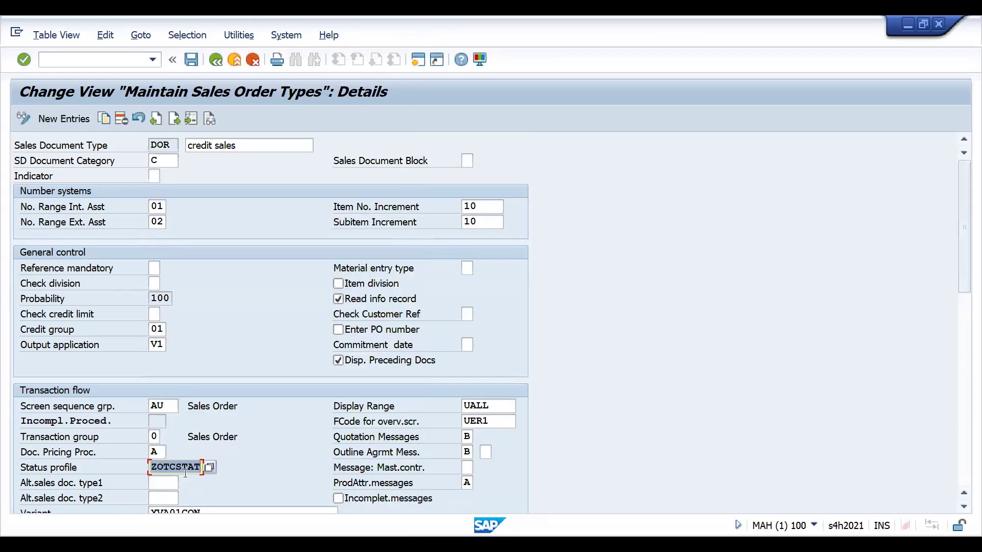
key("Return")
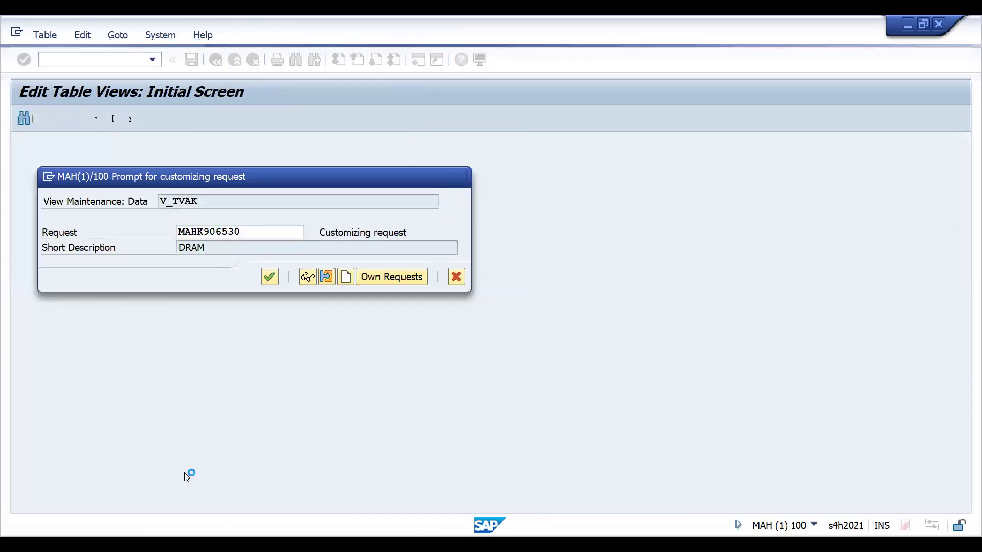
key("Return")
- Clear the status profile of sales document type DOR and save the order type
left_click(150, 467)
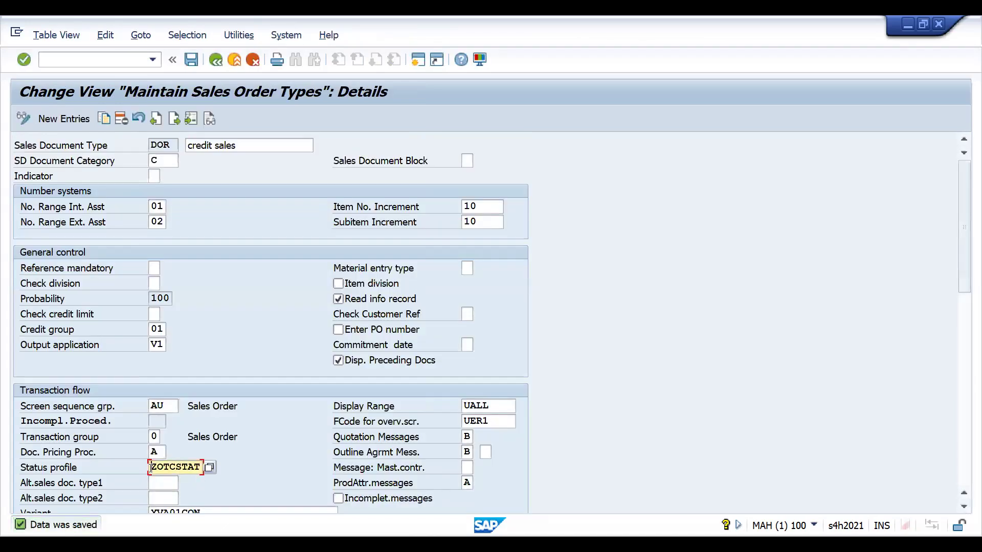
key("Delete")
key("Delete")
key("Delete")
key("Delete")
key("Delete")
key("Delete")
key("Delete")
key("Delete")
key("Return")
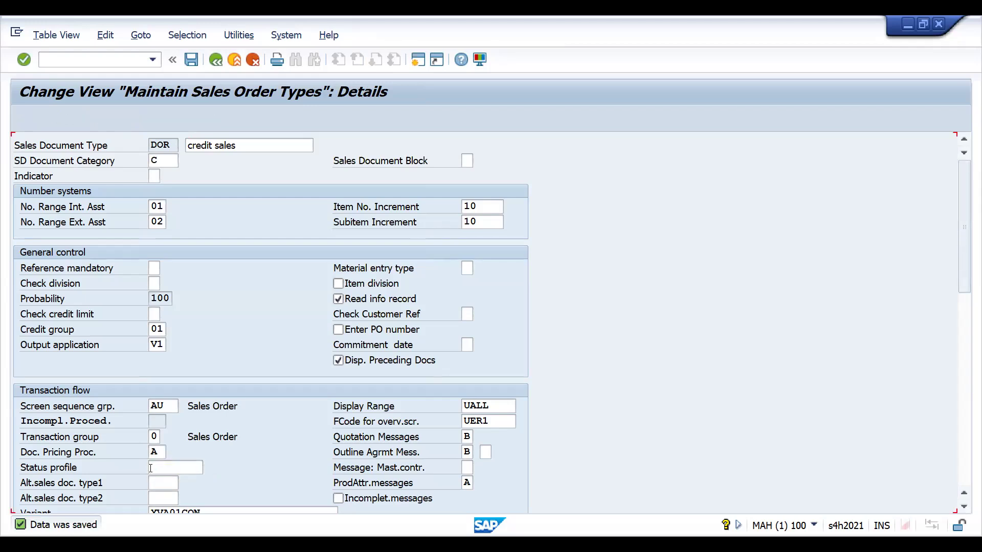
- Open transaction VA01 in a new session and start a DOR order, filling in the sold-to party's customer number
left_click(112, 59)
type("/OVA01")
key("Return")
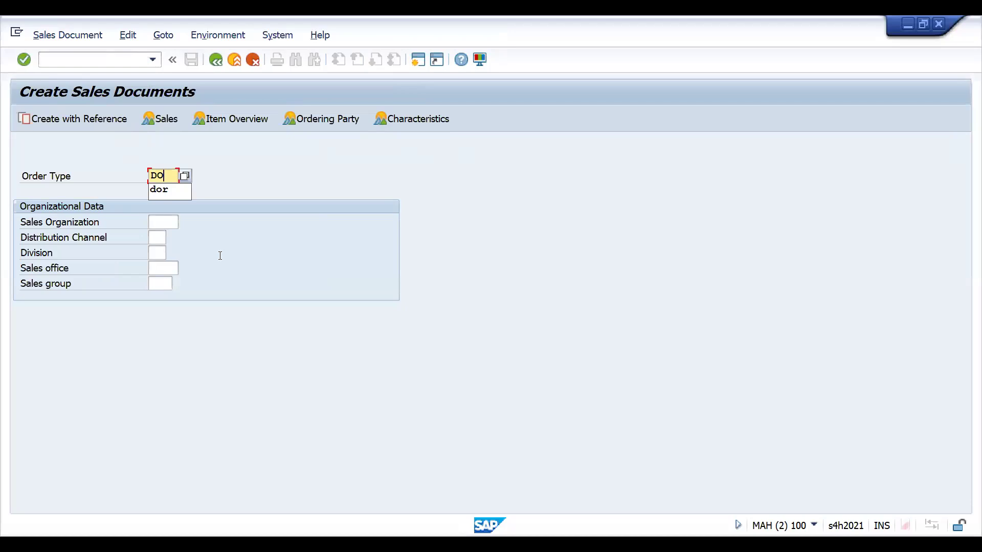
key("Return")
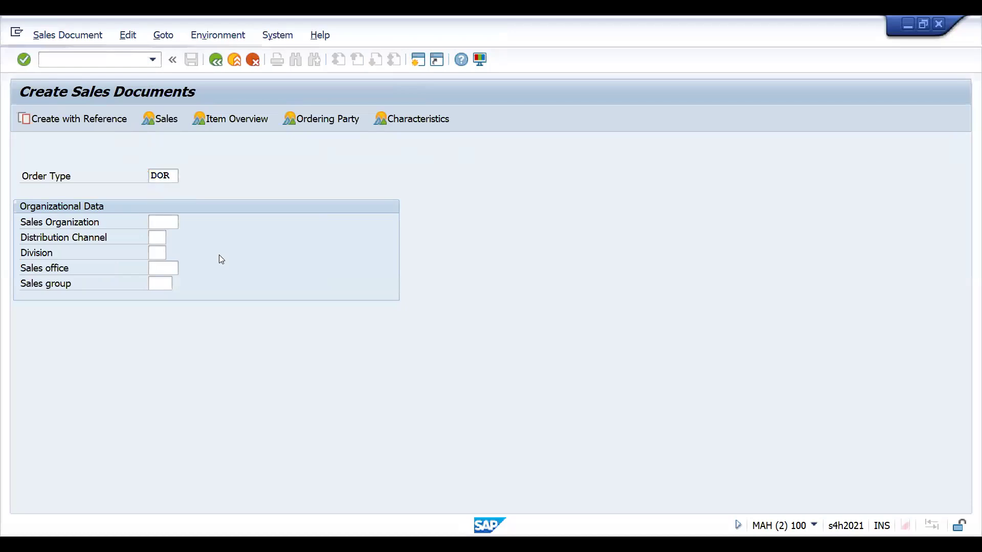
key("space")
key("Down")
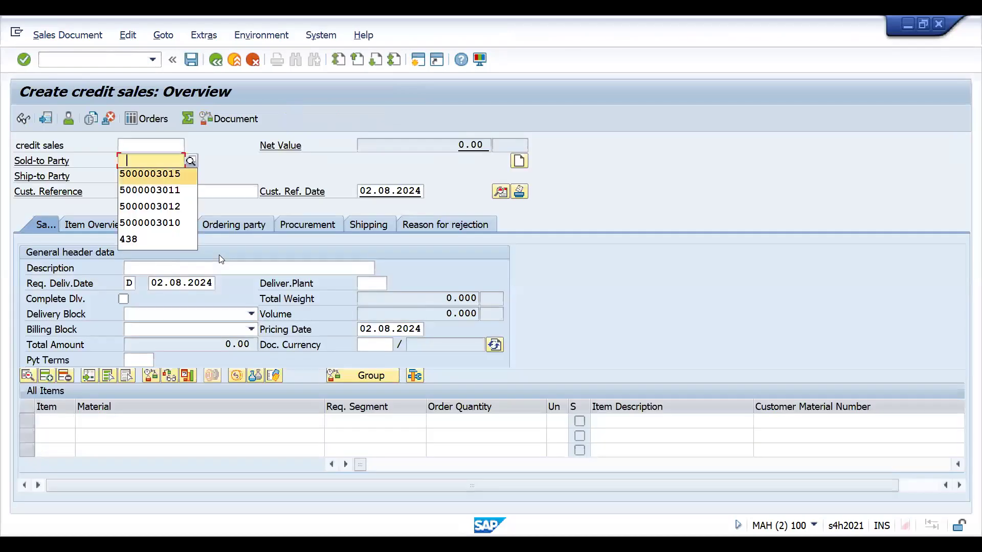
key("Return")
key("Return")
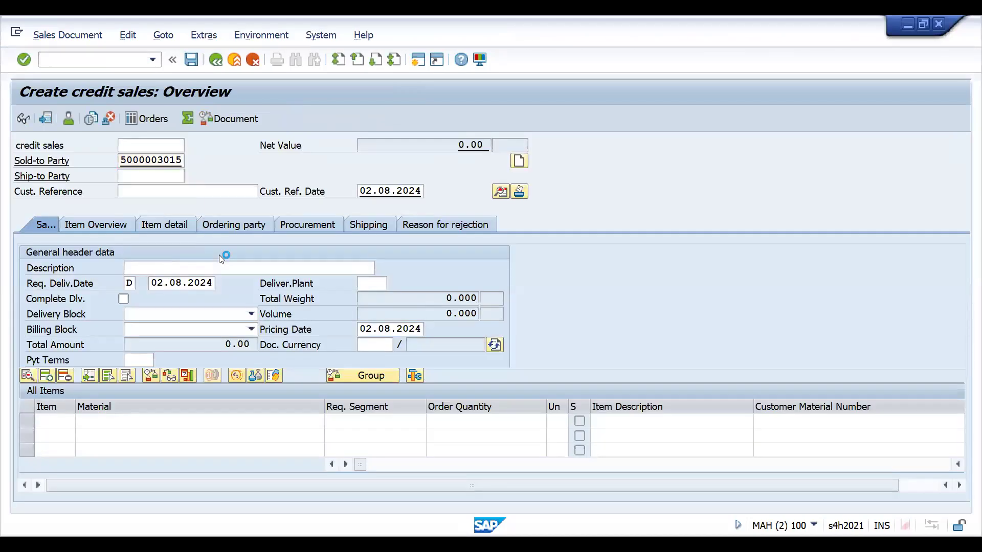
- Add material 743 to the order with a quantity of 2
key("space")
key("Down")
key("Return")
key("Tab")
key("Tab")
type("2")
key("Return")
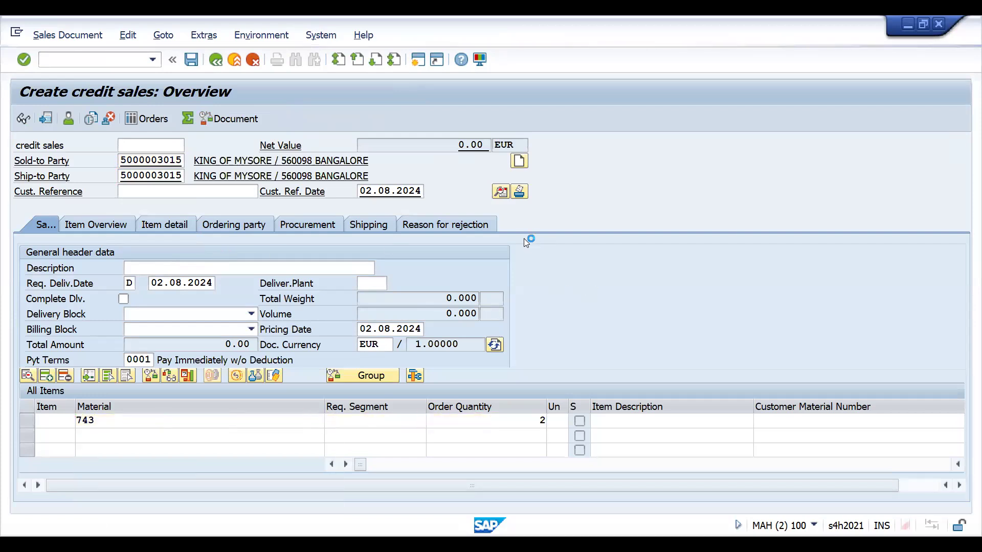
- Review the status details of the order header and of the order's item 10
left_click(500, 192)
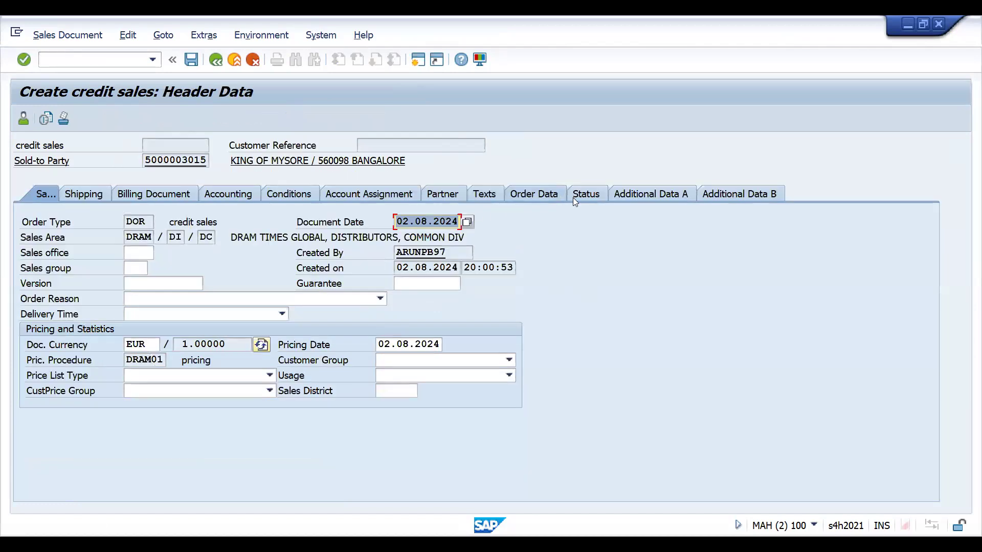
left_click(582, 196)
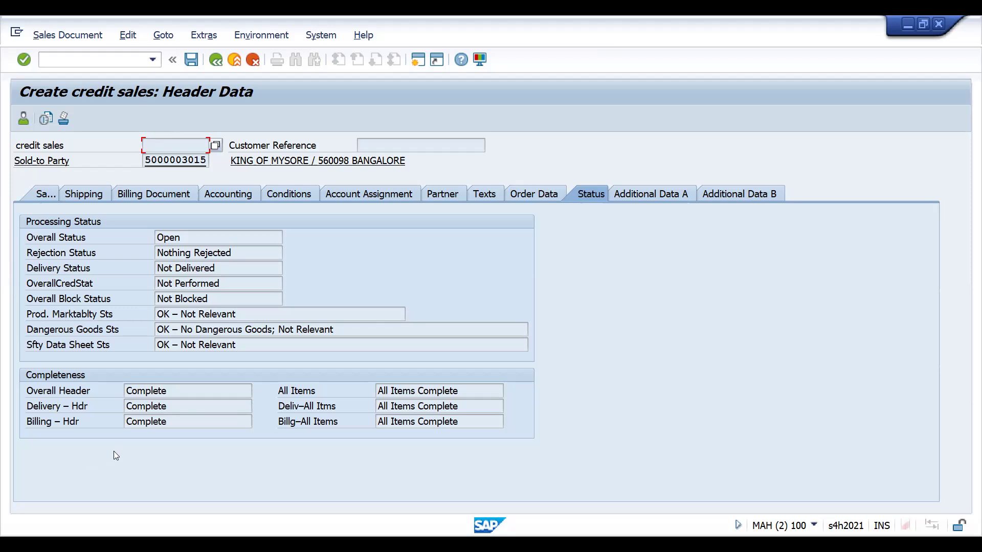
key("F3")
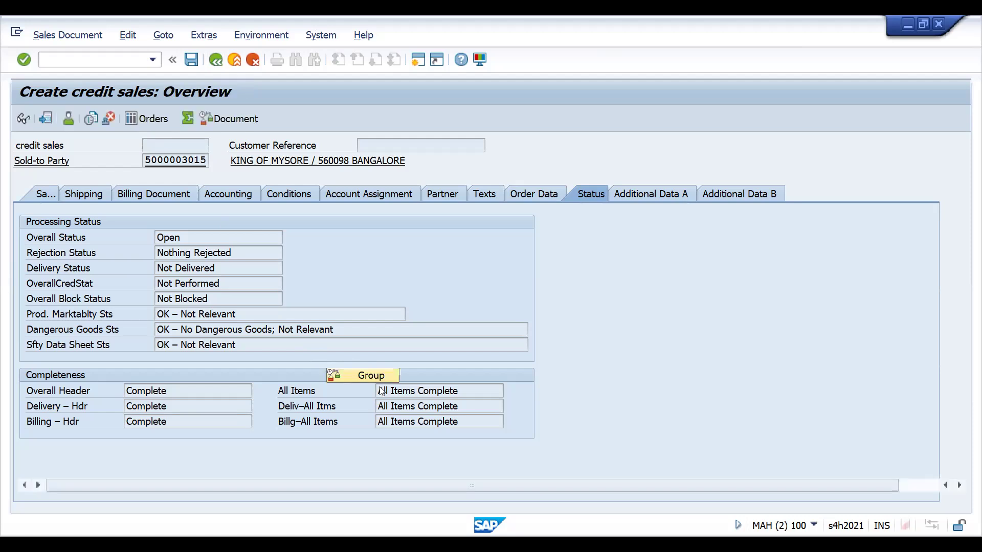
double_click(407, 421)
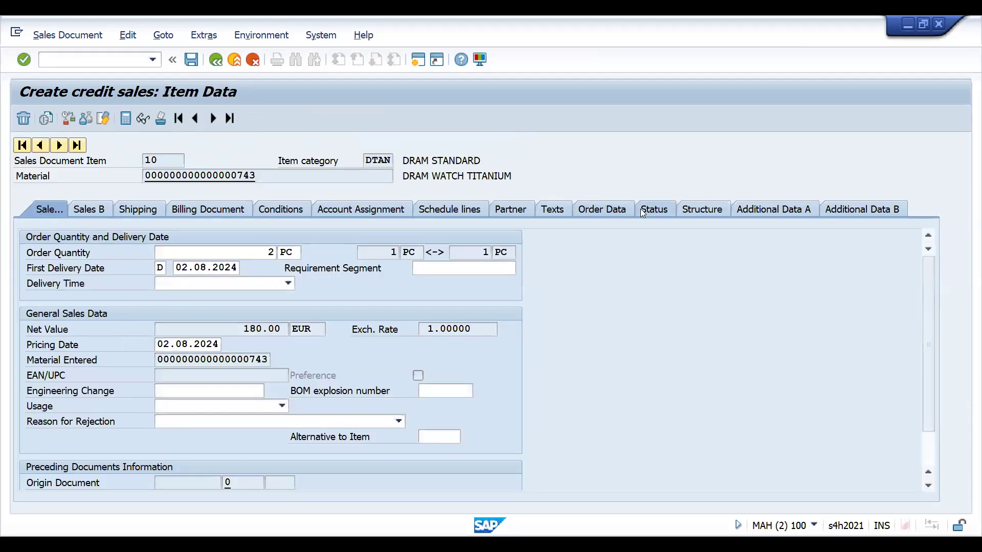
left_click(644, 211)
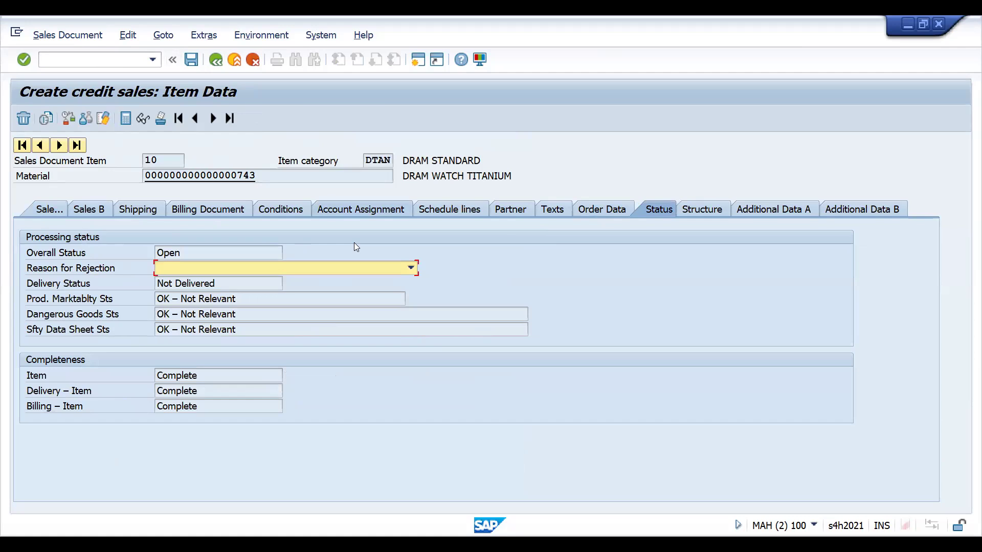
- Switch back to the order type maintenance session, assign status profile ZOTCSTAT to DOR again and save
key("alt+Tab")
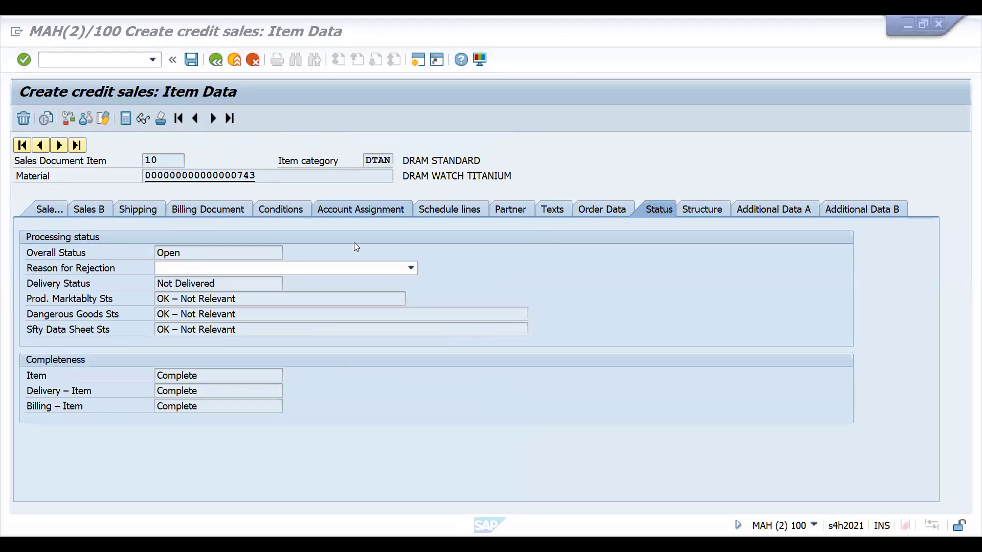
left_click(287, 497)
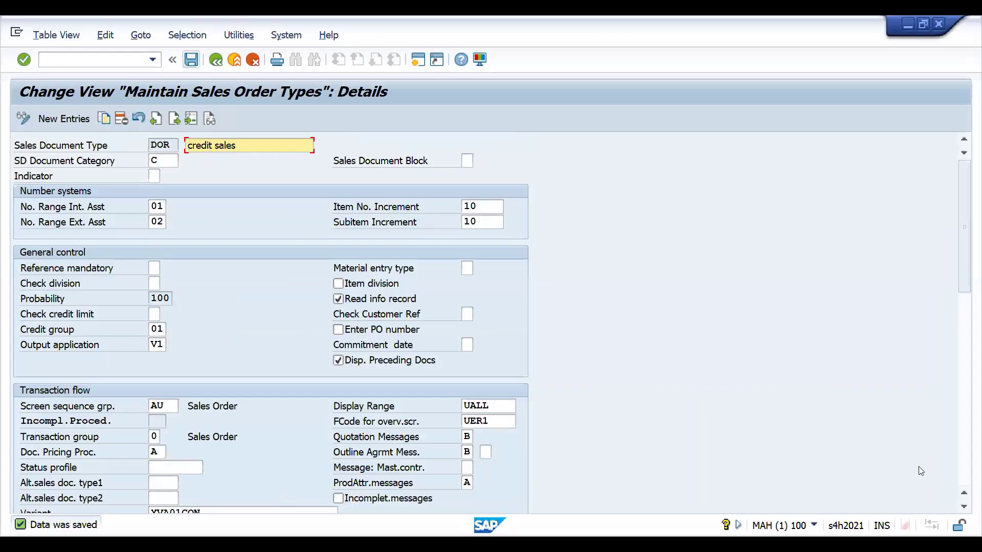
scroll(539, 349, "down", 3)
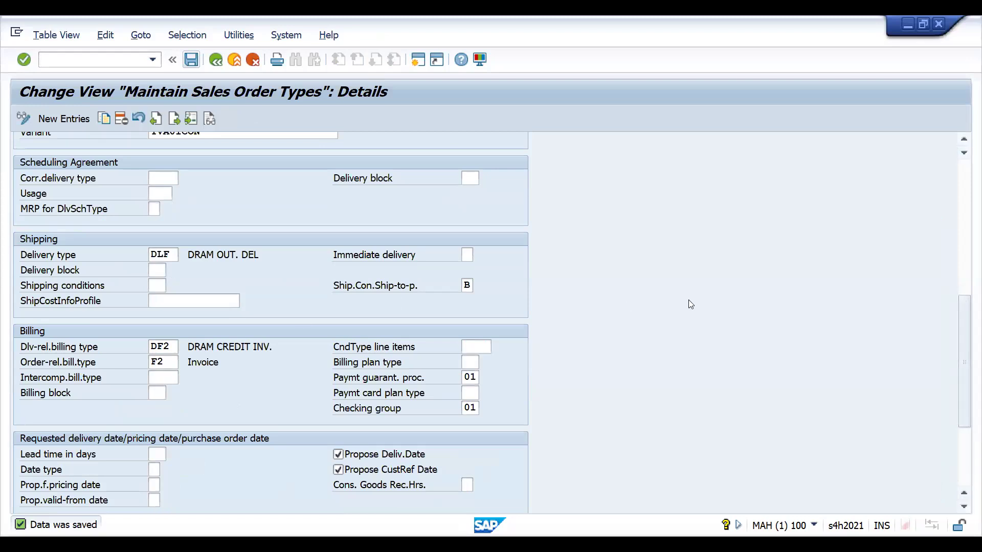
left_click_drag(961, 317, 963, 300)
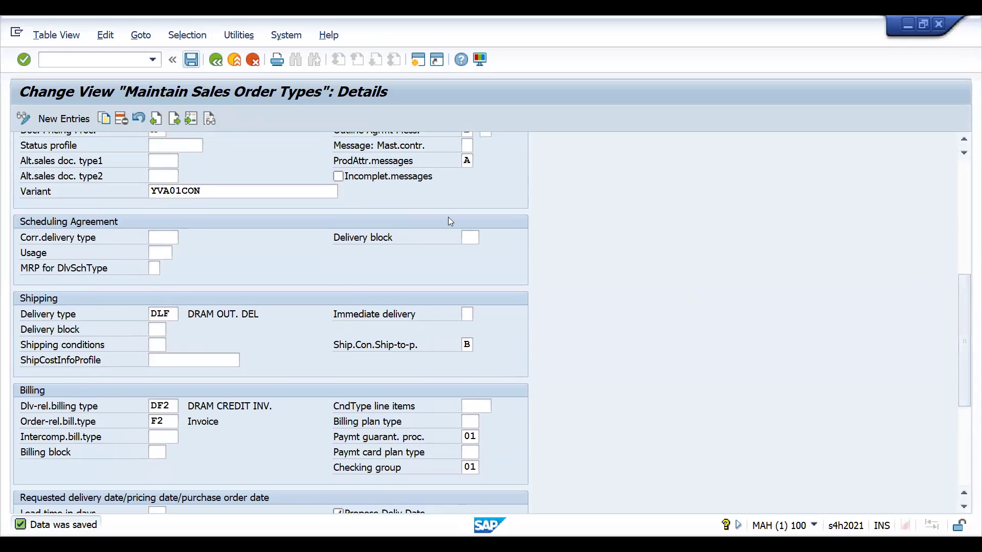
left_click(183, 149)
key("Down")
key("Return")
key("Return")
key("ctrl+s")
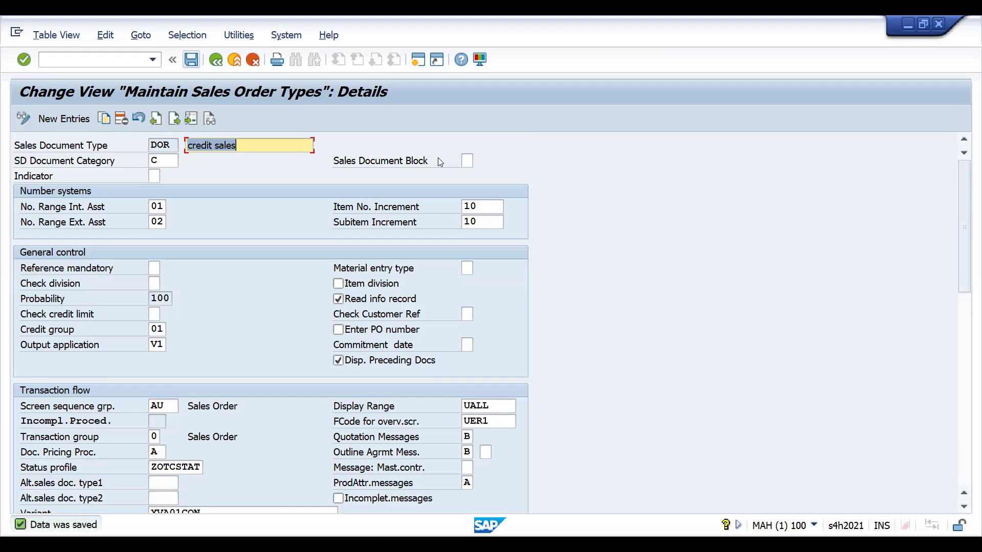
- Switch to the sales order session, restart VA01 and begin a new DOR order with the sold-to party's customer number
key("alt+Tab")
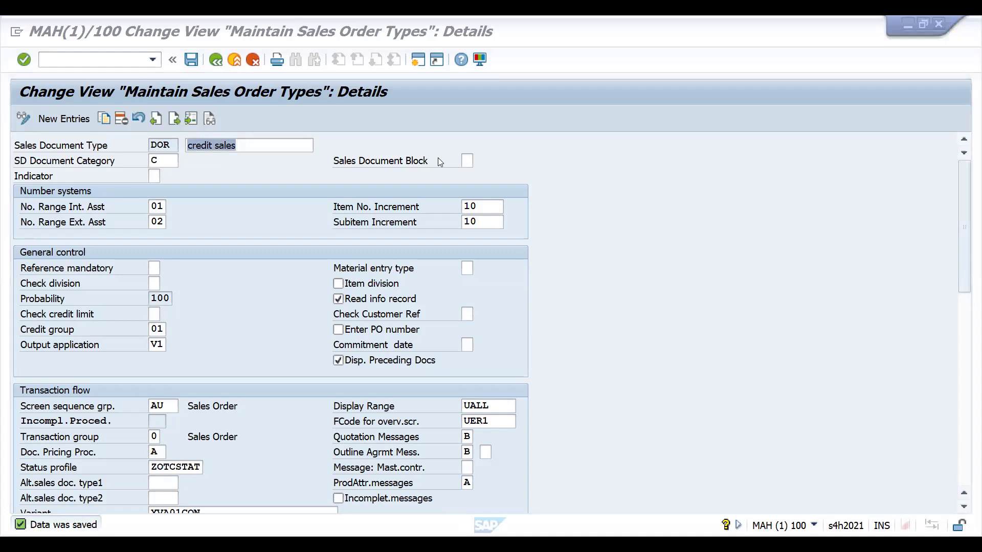
key("alt+Tab")
left_click(98, 60)
type("/")
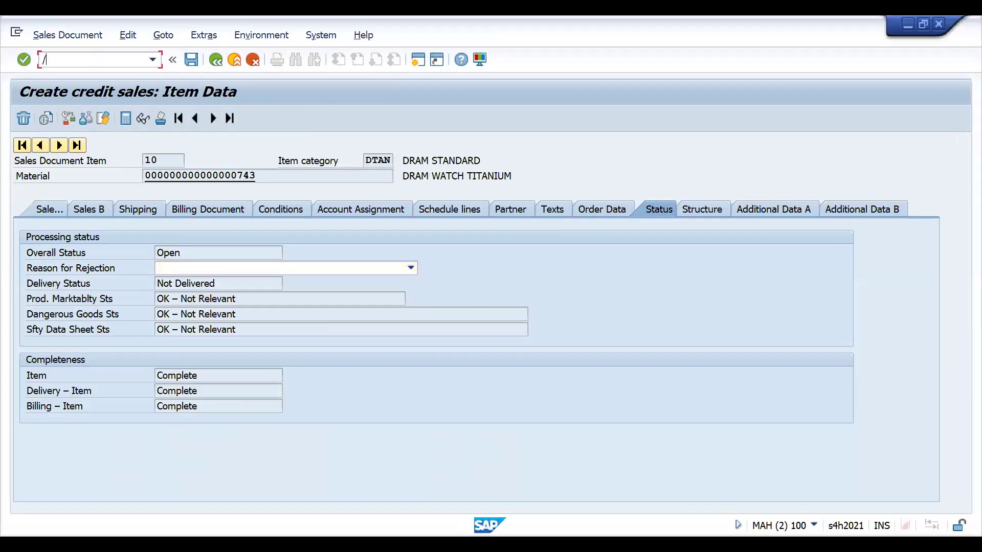
type("NVA01")
key("Return")
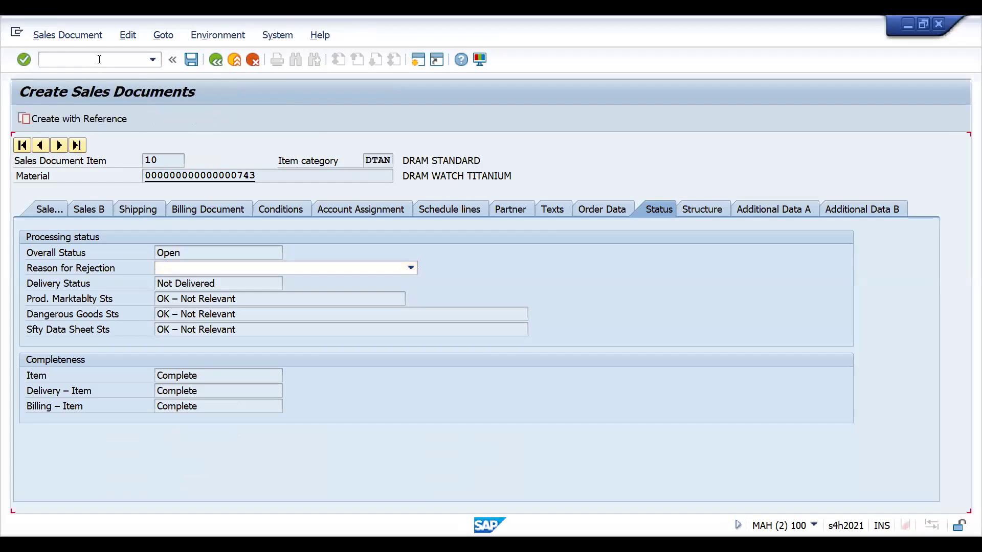
key("Return")
type("5000003015")
key("Return")
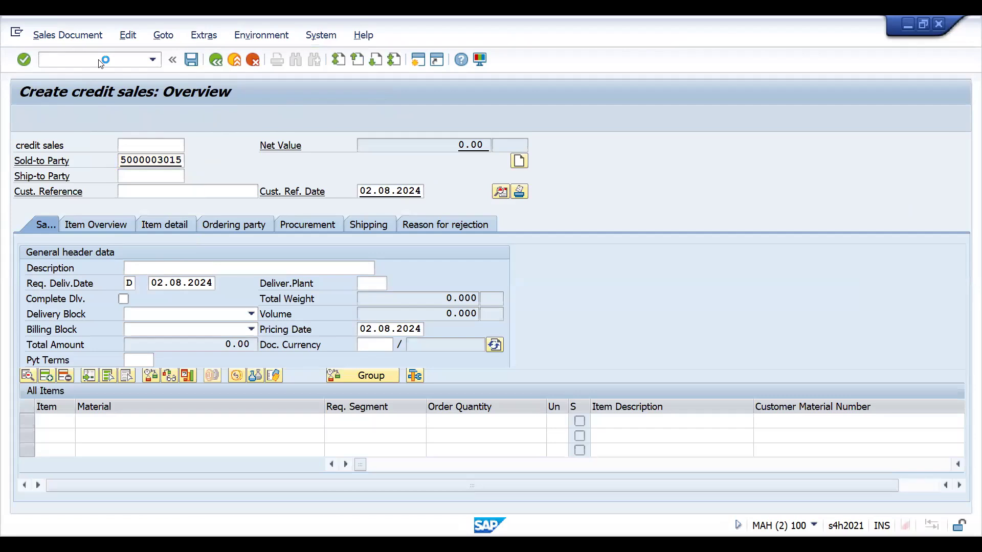
- Enter material 743 with a quantity of 1 in the new order
key("BackSpace")
key("Down")
key("Return")
key("Tab")
key("Tab")
type("1")
key("Return")
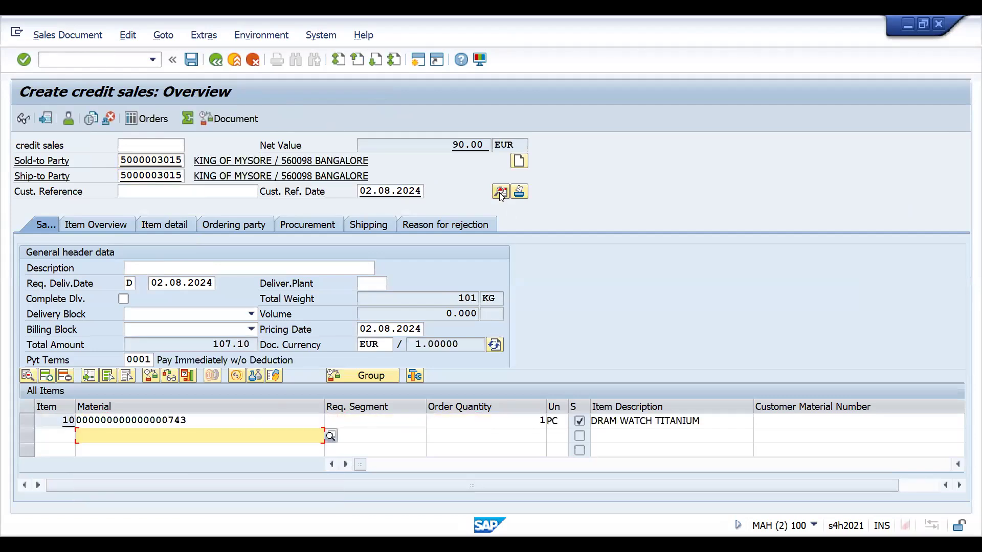
- Check the system and user status in the new order's header, and the status details of its DRAM WATCH TITANIUM item
left_click(500, 193)
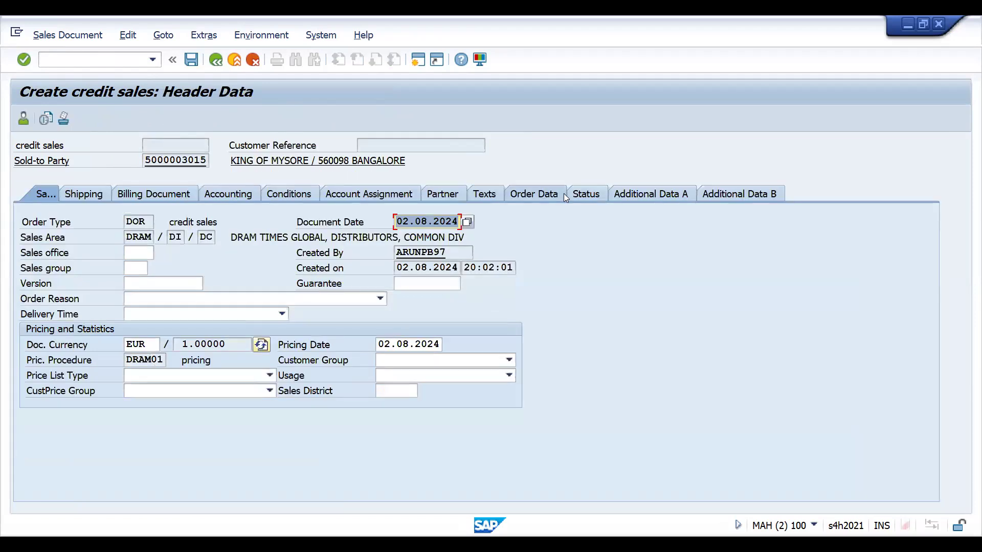
left_click(580, 196)
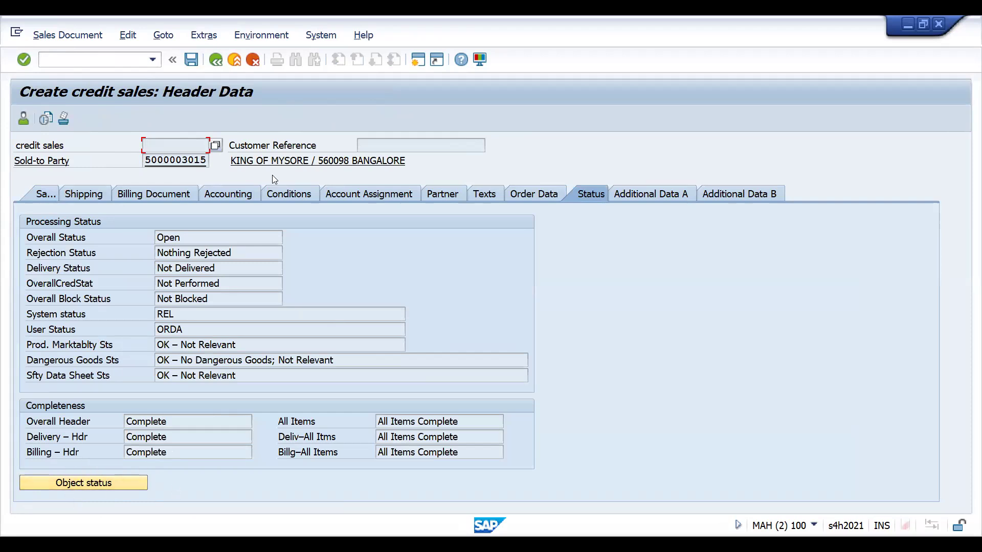
key("F3")
double_click(377, 420)
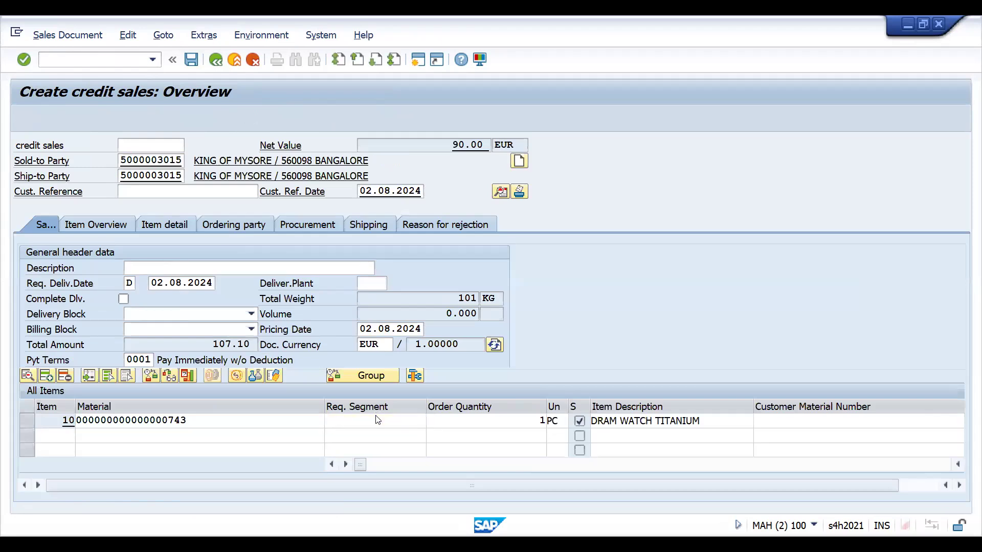
left_click(650, 210)
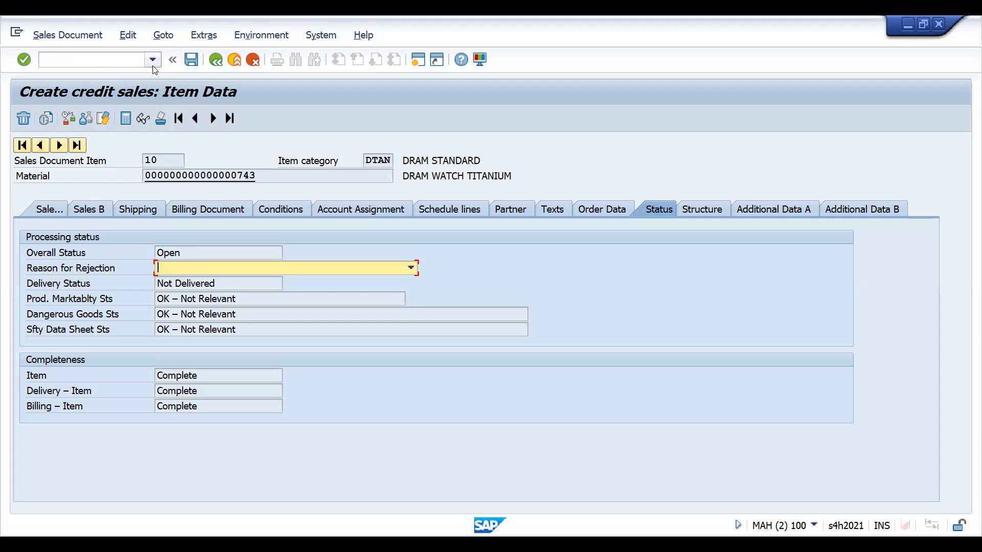
left_click(234, 60)
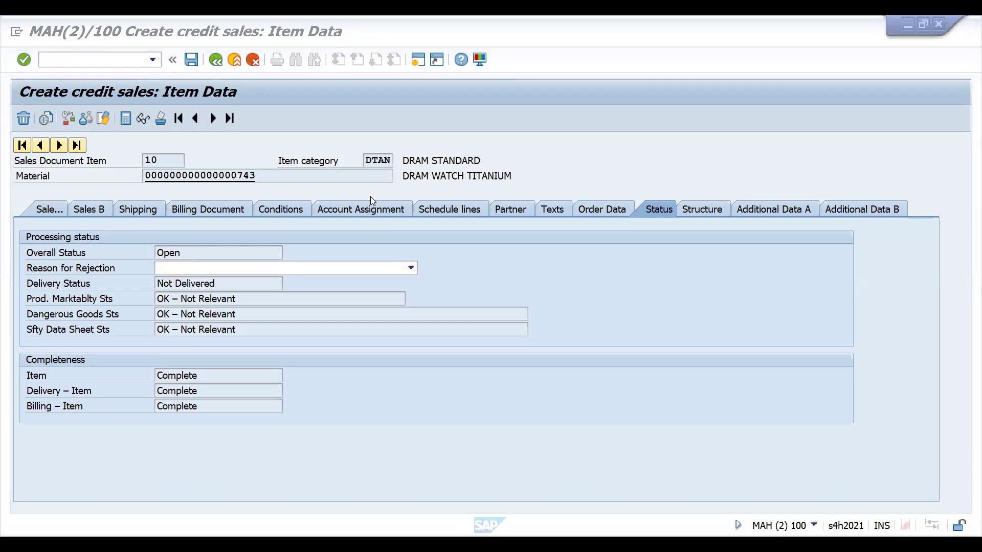
- Return to the customizing session and leave the order type maintenance for the list of status profile activities
key("alt+Tab")
key("F3")
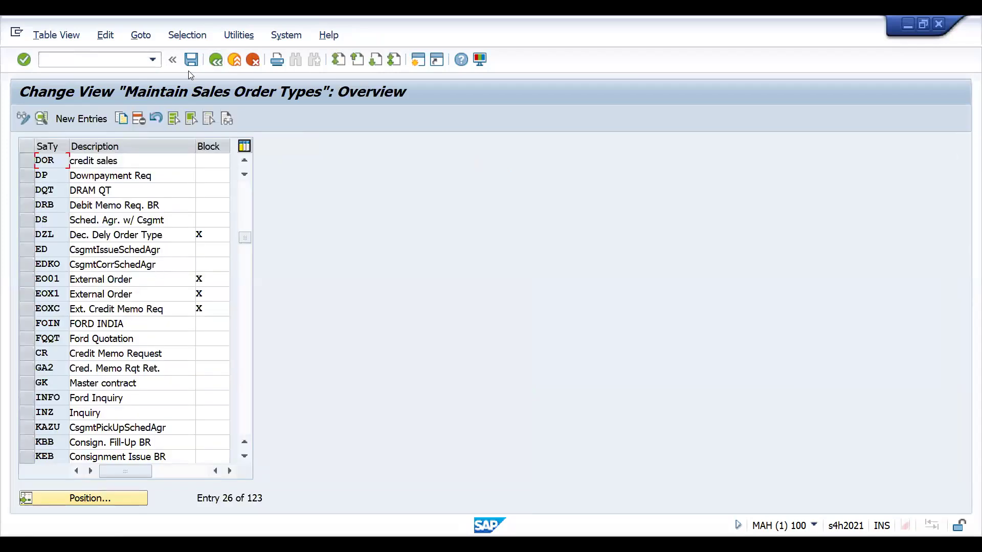
key("F3")
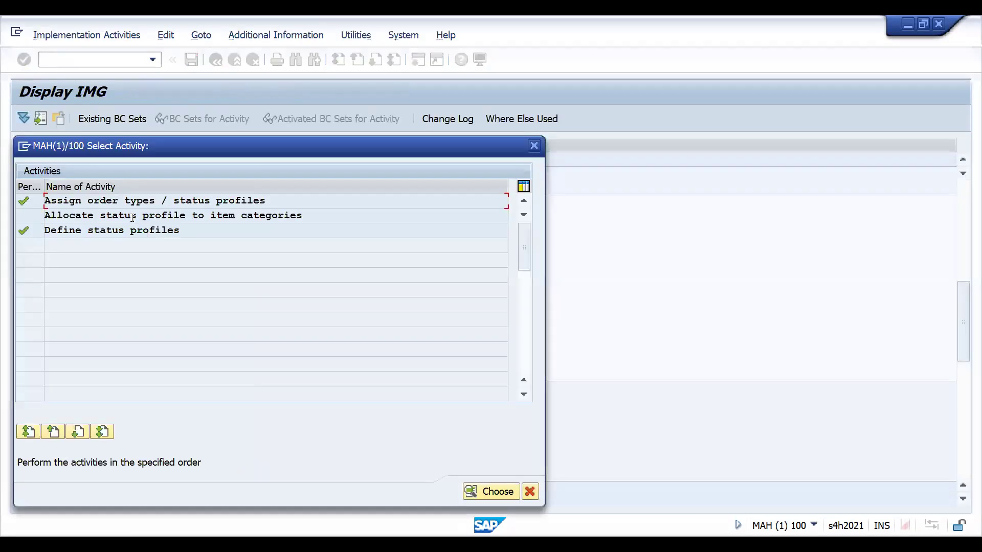
- Open the transaction control of status ORDA in status profile ZOTCSTAT and list all available business transactions for it
double_click(125, 231)
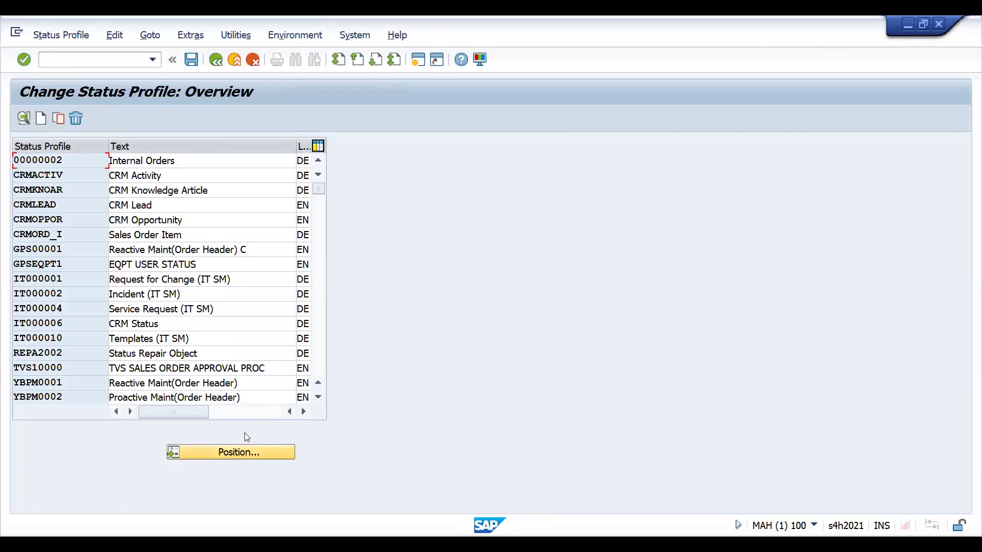
left_click(323, 371)
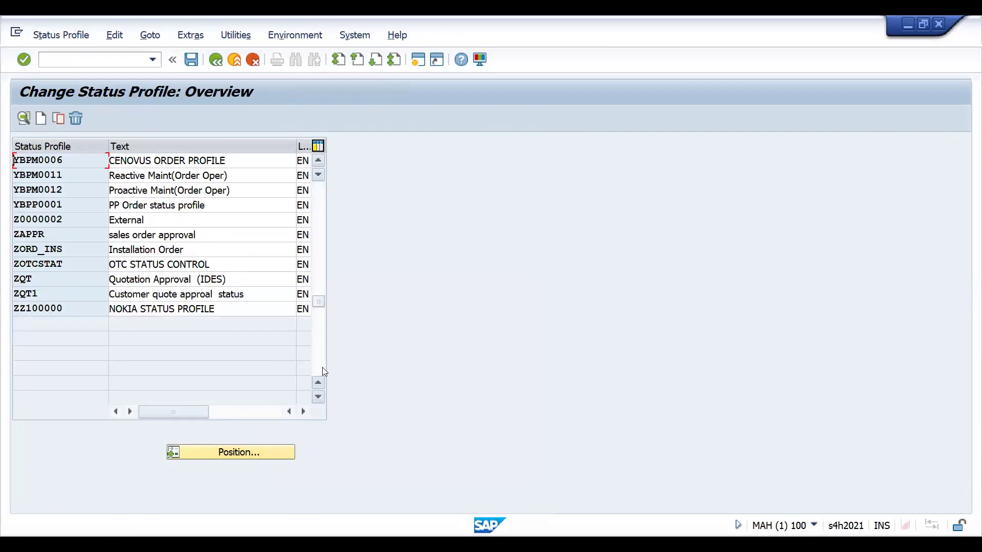
double_click(42, 265)
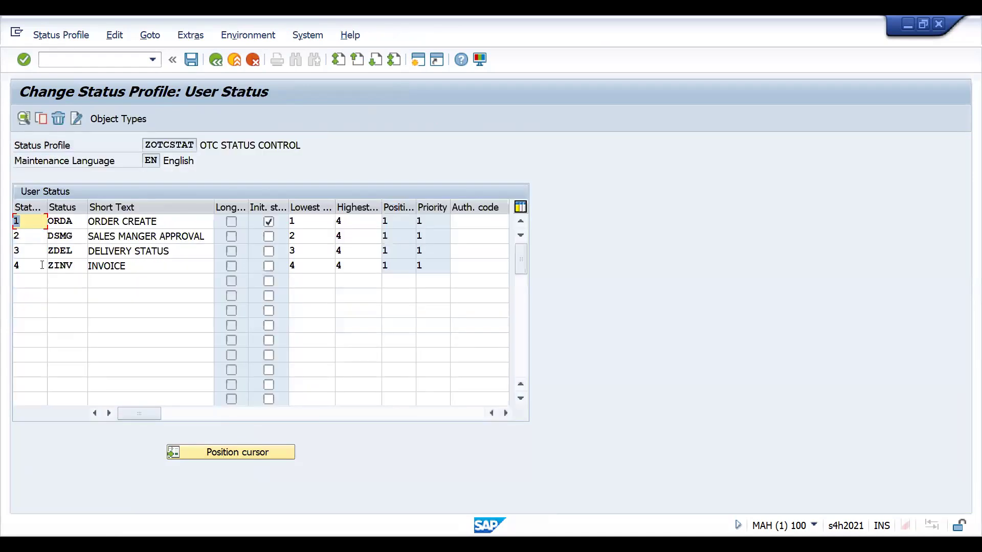
double_click(126, 222)
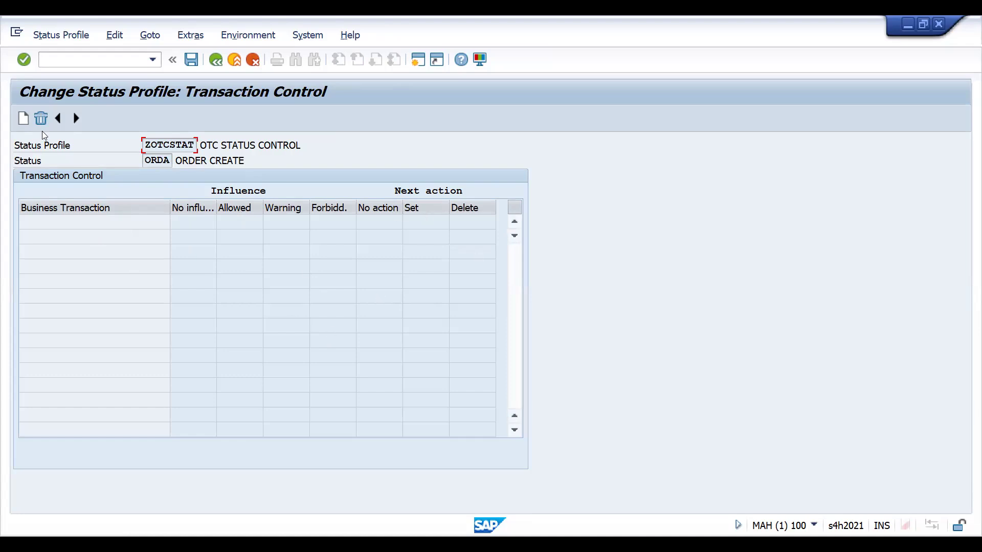
left_click(22, 119)
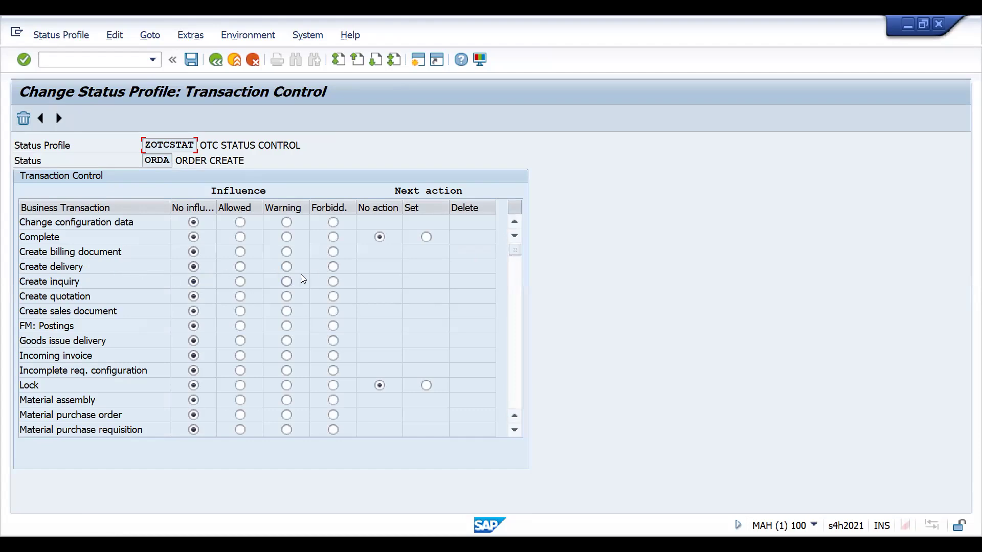
- For ORDA, allow Create sales document, forbid Create delivery, Goods issue delivery, Create billing document and Post goods issue, and save under the proposed customizing request
left_click(333, 267)
left_click(240, 311)
left_click(333, 341)
left_click(336, 252)
left_click(514, 401)
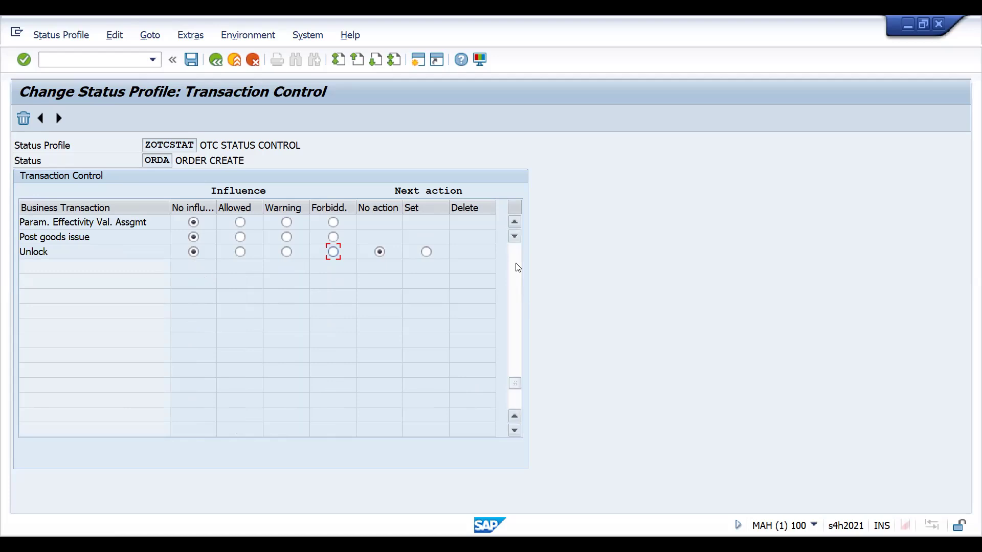
left_click(333, 237)
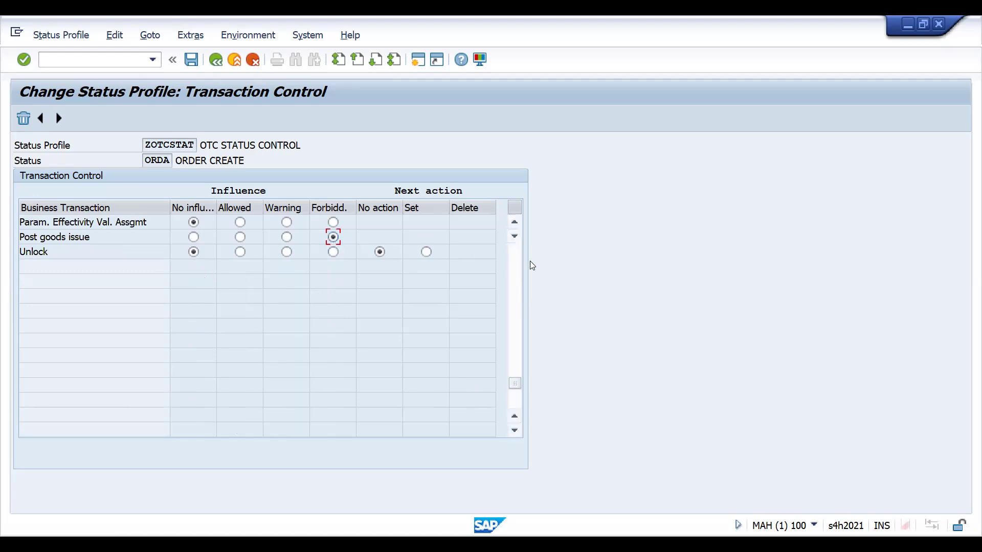
left_click(516, 262)
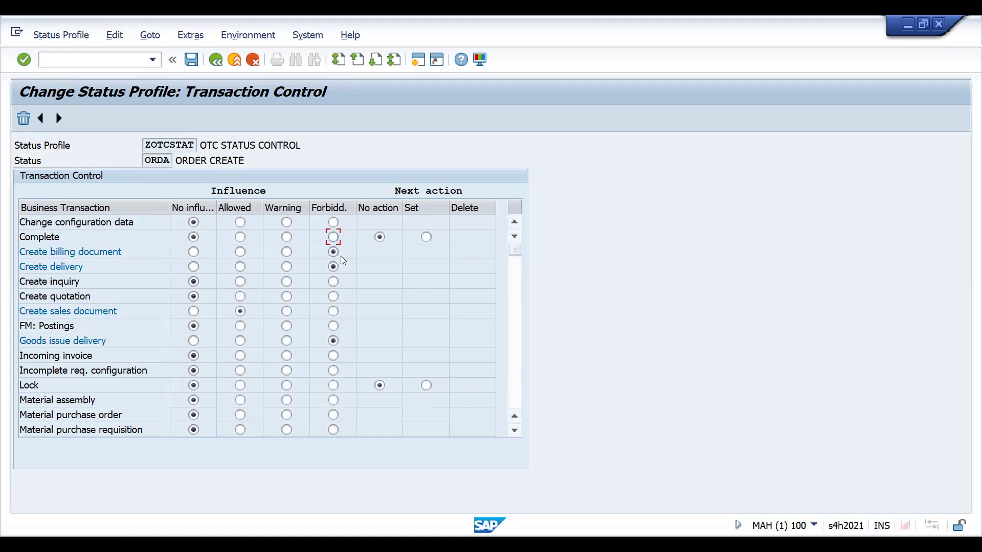
key("ctrl+s")
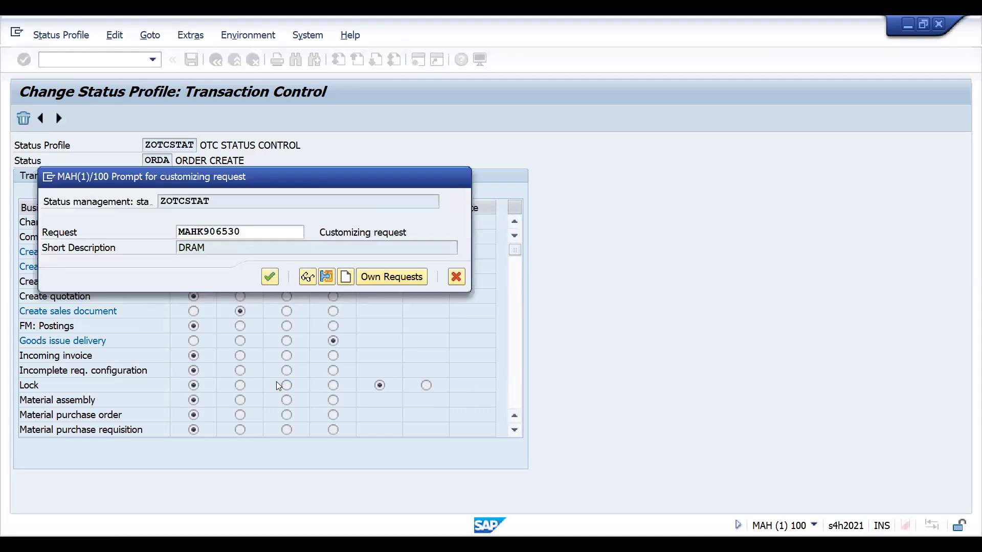
key("Return")
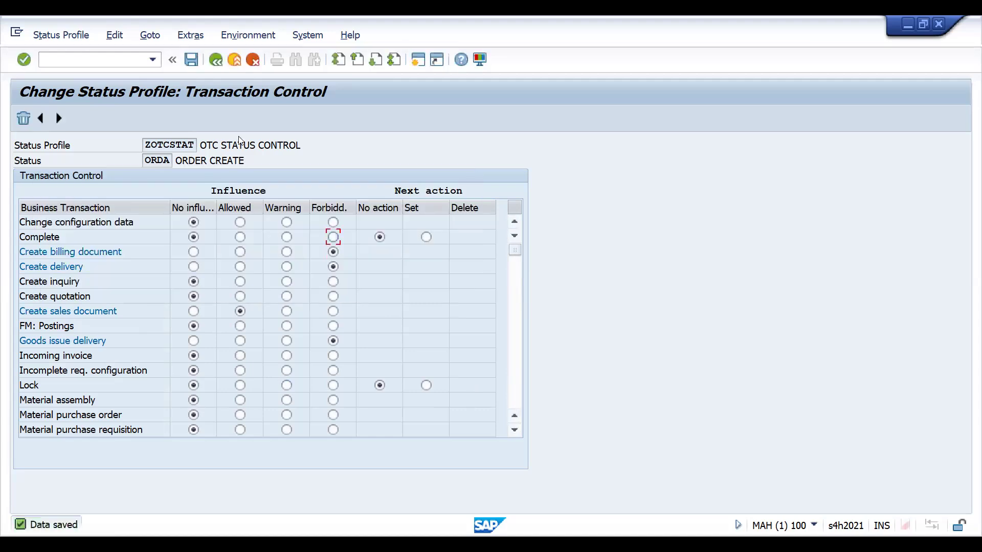
key("F3")
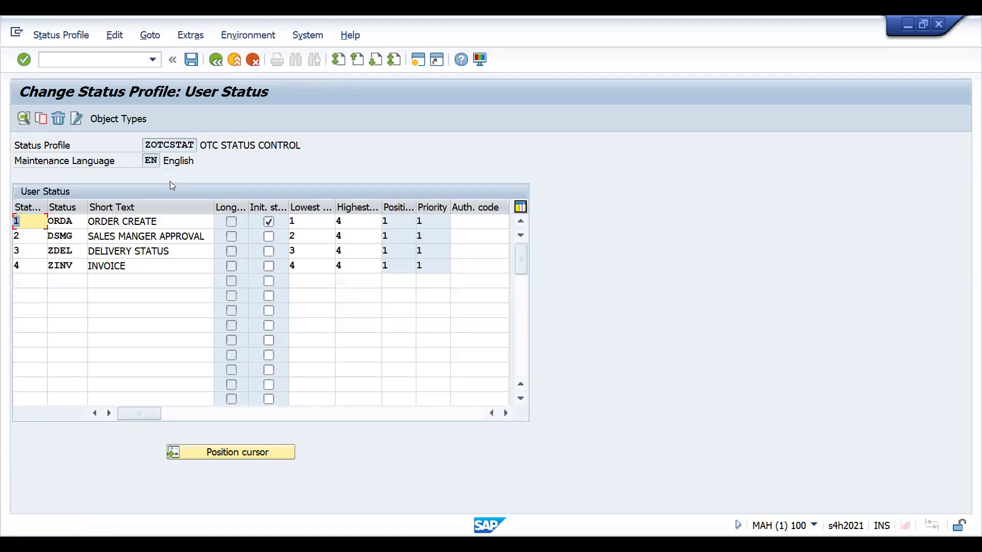
- For status DSMG, forbid Create delivery, Create billing document and Goods issue delivery, save under the proposed customizing request, and return to the user statuses
double_click(131, 237)
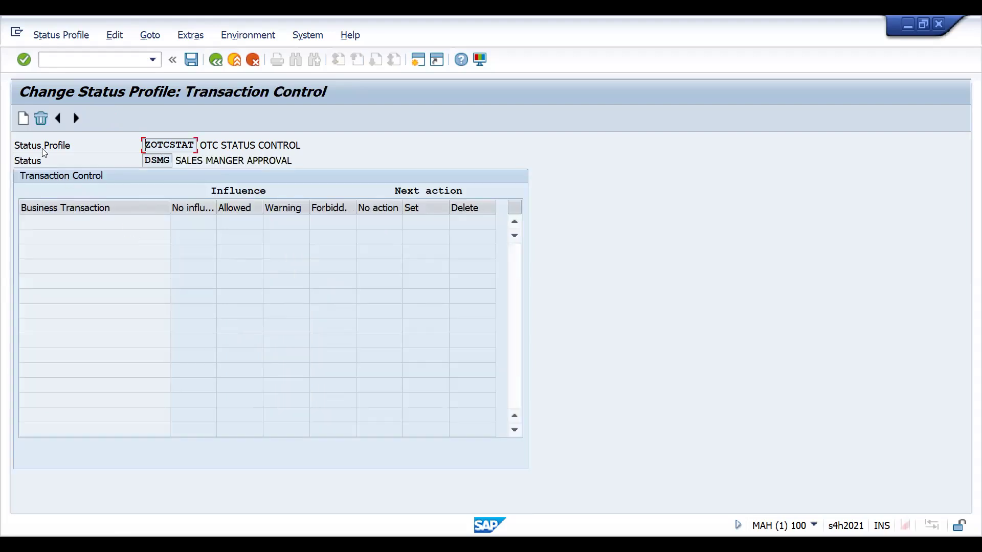
left_click(22, 123)
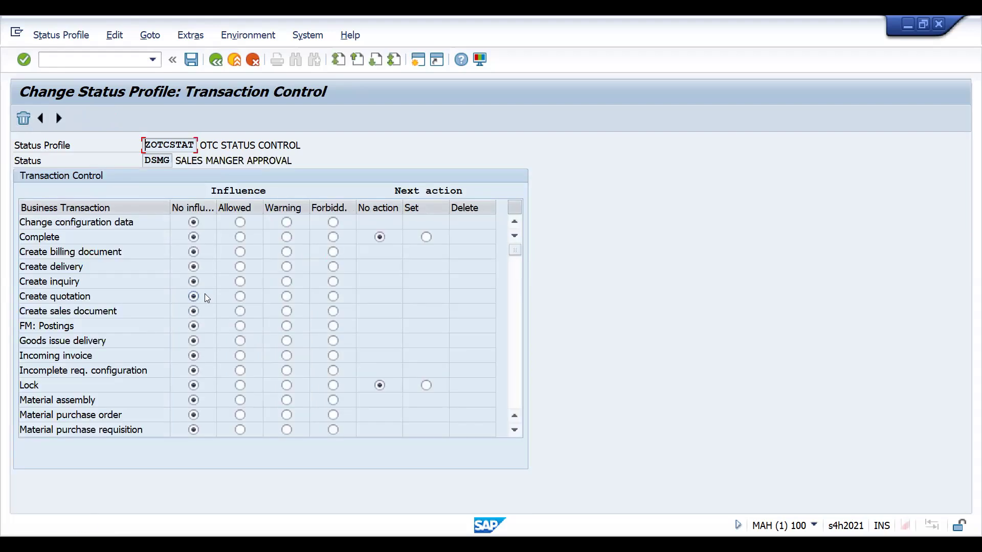
left_click(333, 269)
left_click(333, 251)
left_click(335, 341)
key("ctrl+s")
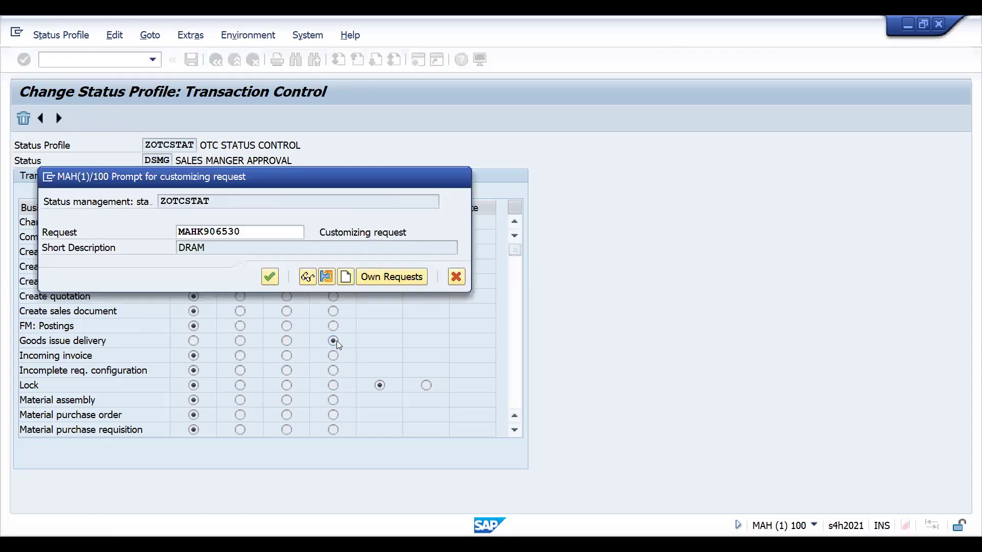
key("Return")
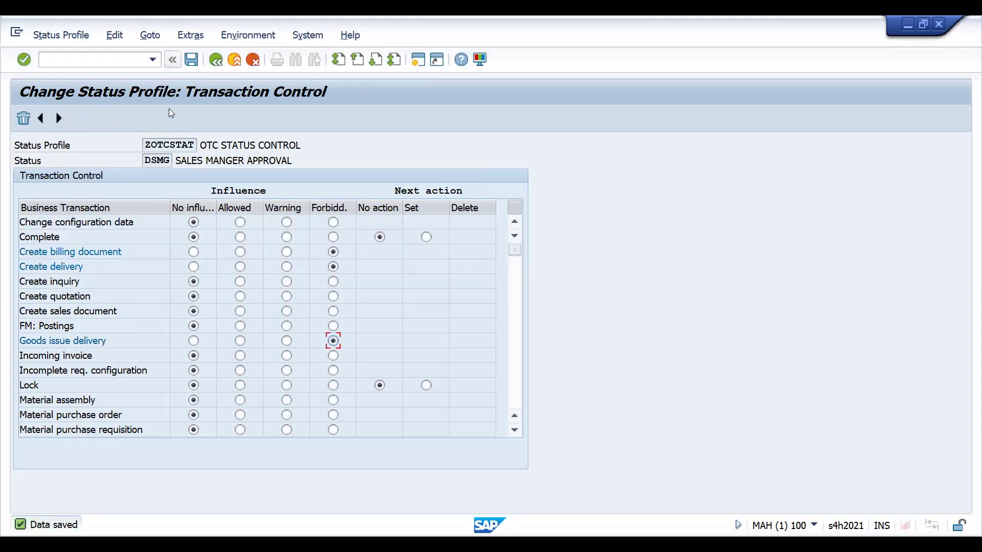
left_click(215, 60)
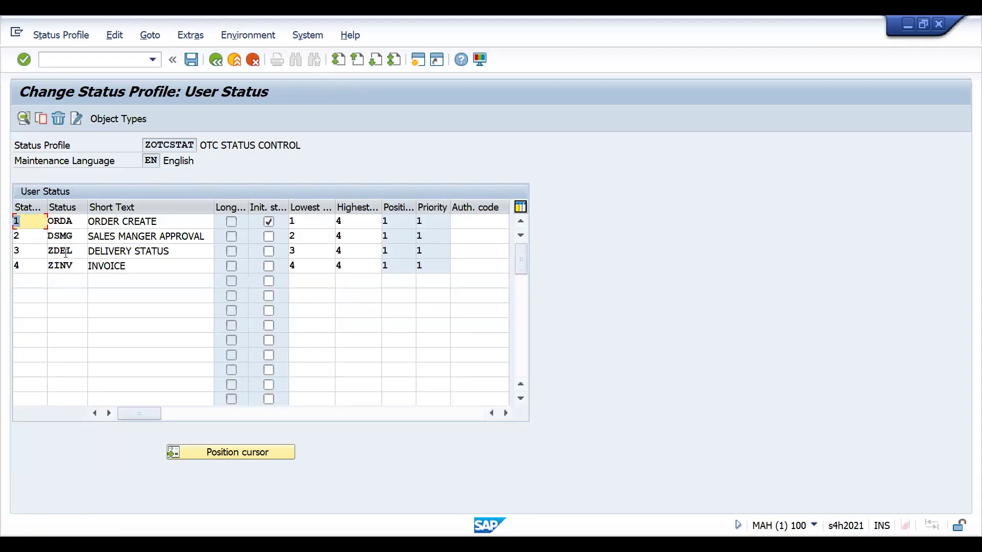
- Review the user status rows of the profile and the saved transaction control of status DSMG
left_click(459, 239)
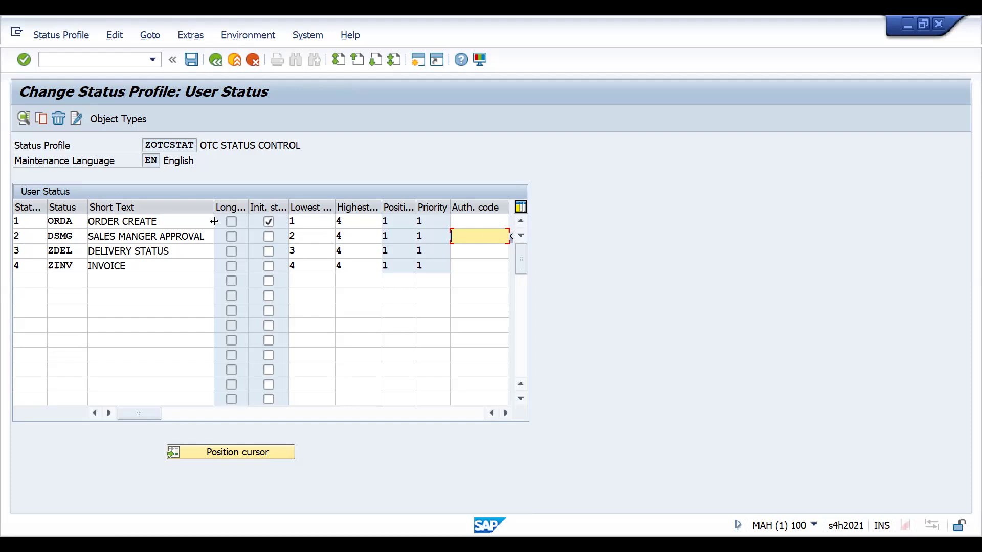
left_click(172, 237)
left_click(153, 221)
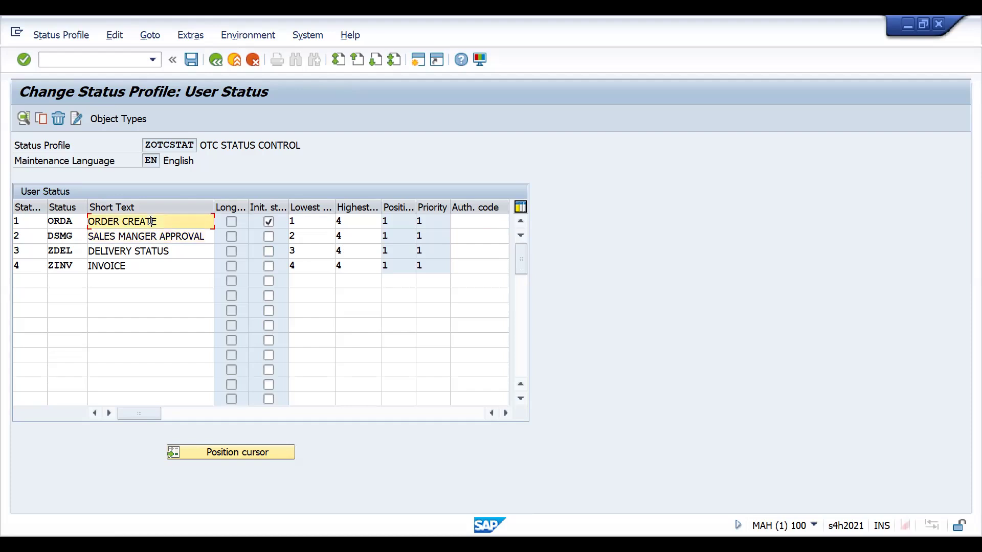
left_click(152, 250)
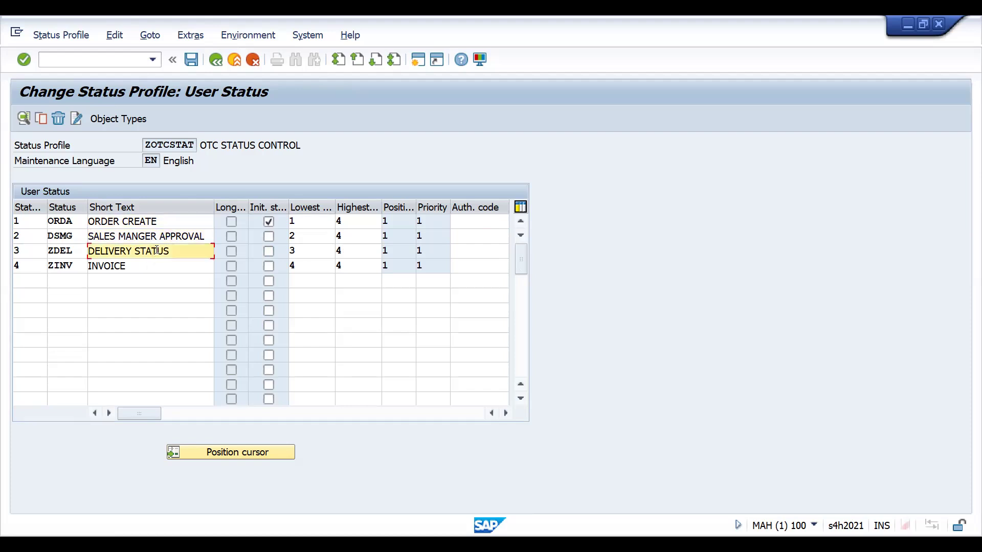
left_click(154, 237)
double_click(155, 241)
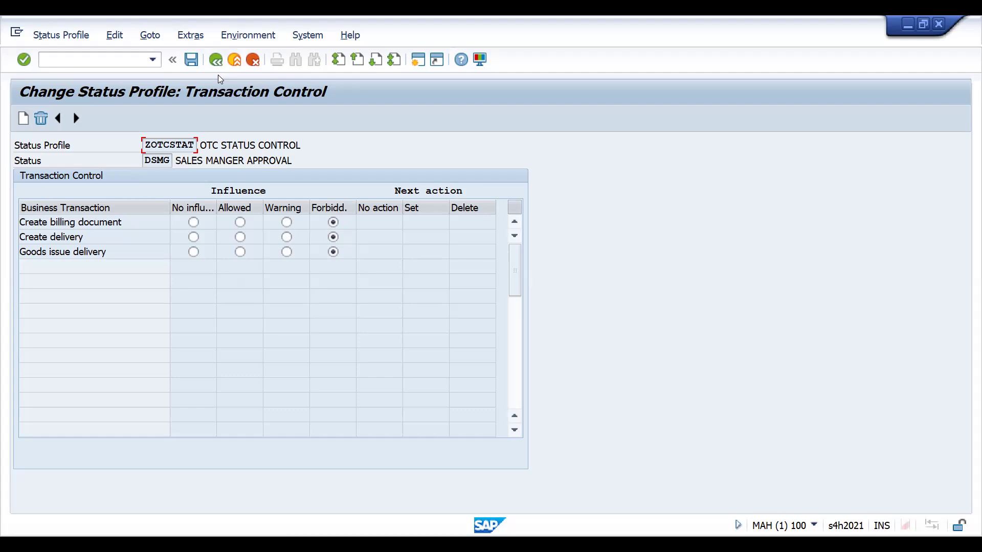
key("F3")
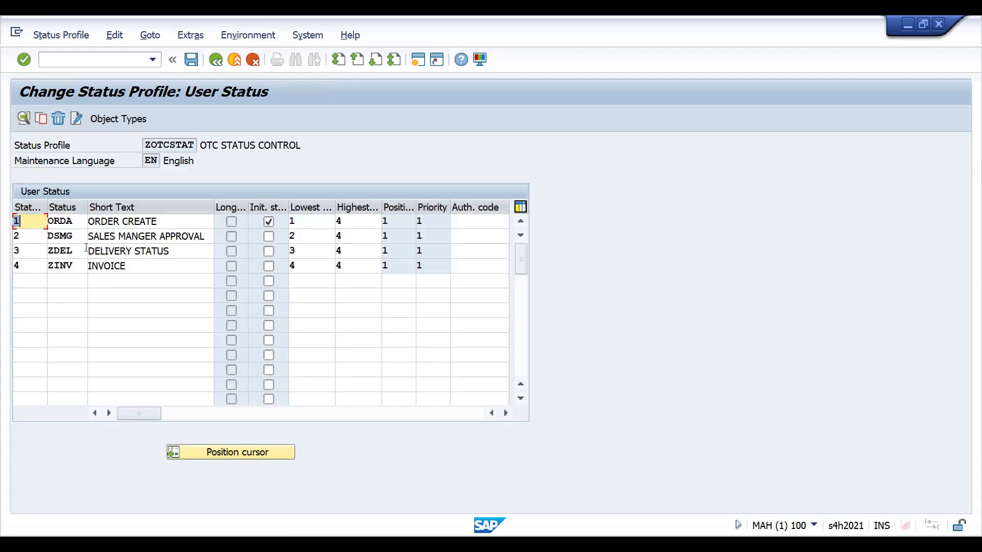
- For status ZDEL, allow Create delivery and Post goods issue, and forbid Create billing document and Goods issue delivery
double_click(111, 252)
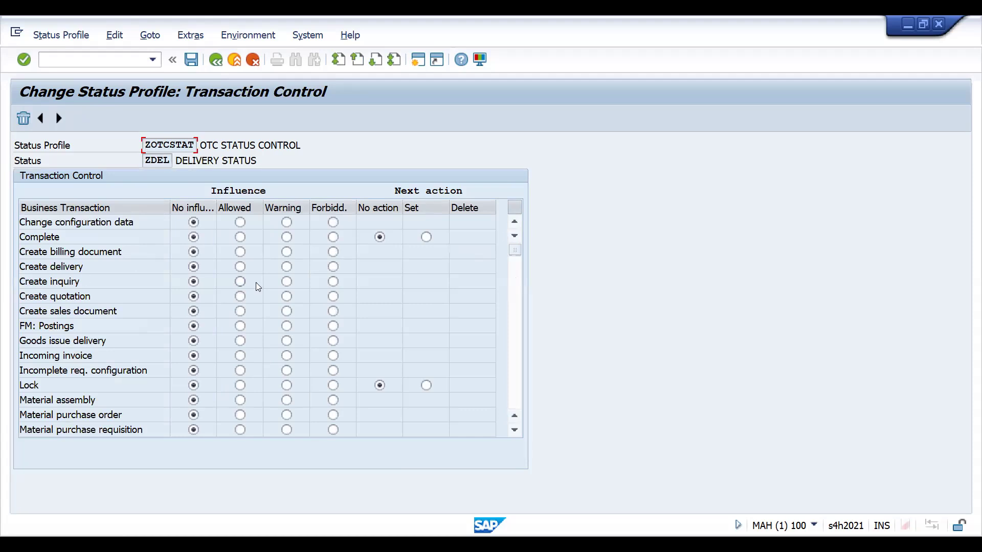
left_click(240, 267)
left_click(333, 253)
left_click(332, 342)
left_click(514, 400)
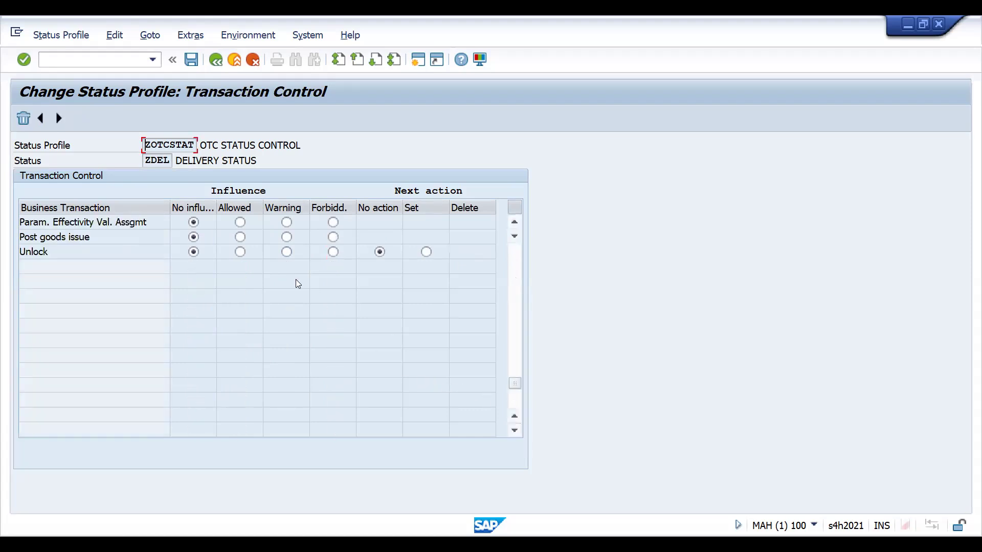
left_click(240, 237)
left_click(513, 256)
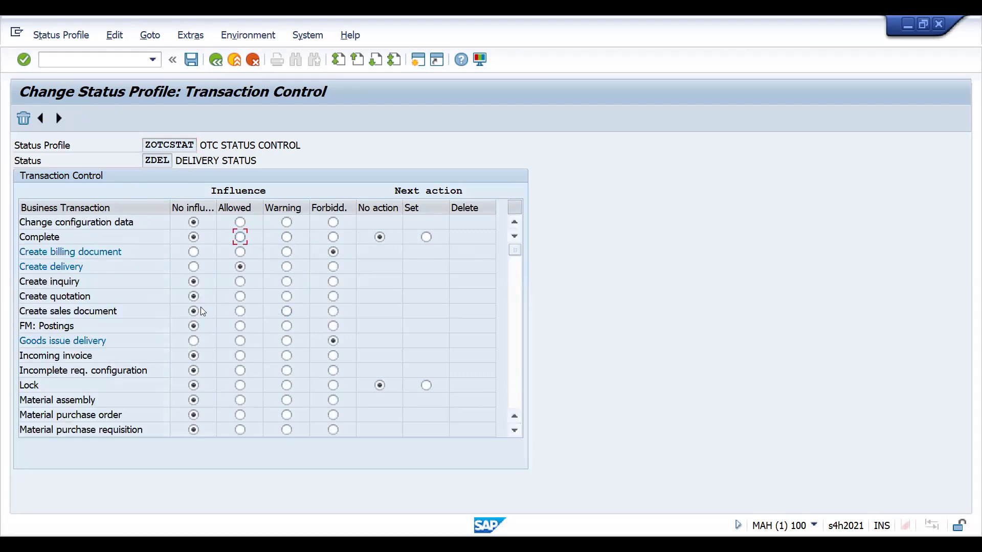
- Switch Goods issue delivery to allowed for status ZDEL, save the transaction control, and return to the user statuses
left_click(240, 340)
key("ctrl+s")
key("Return")
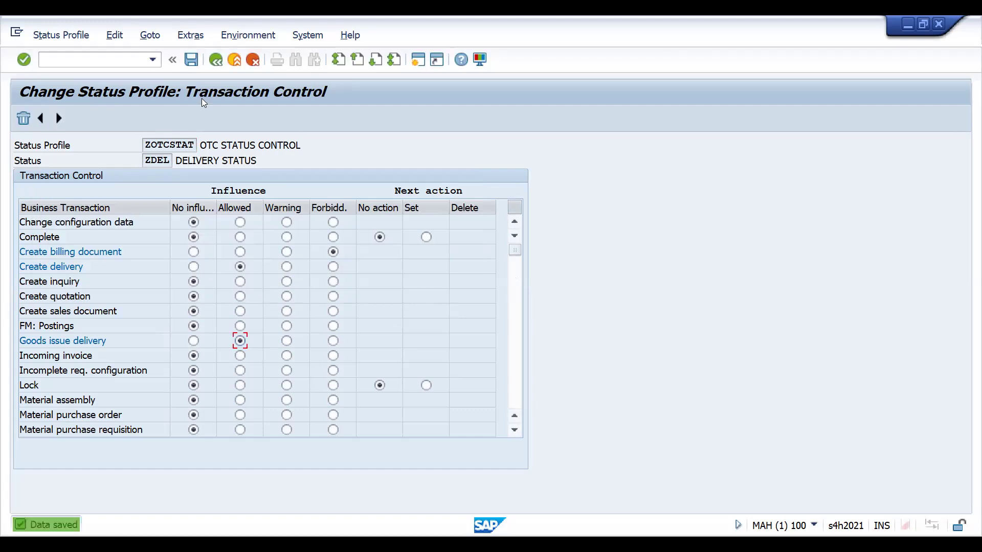
key("F3")
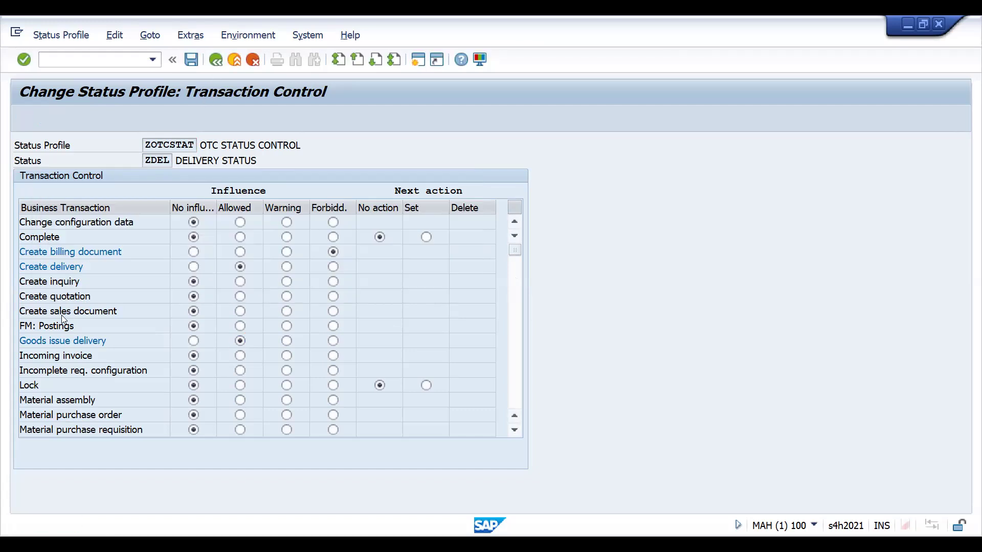
- For status ZINV, forbid Create billing document and save the change under the proposed customizing request
double_click(104, 266)
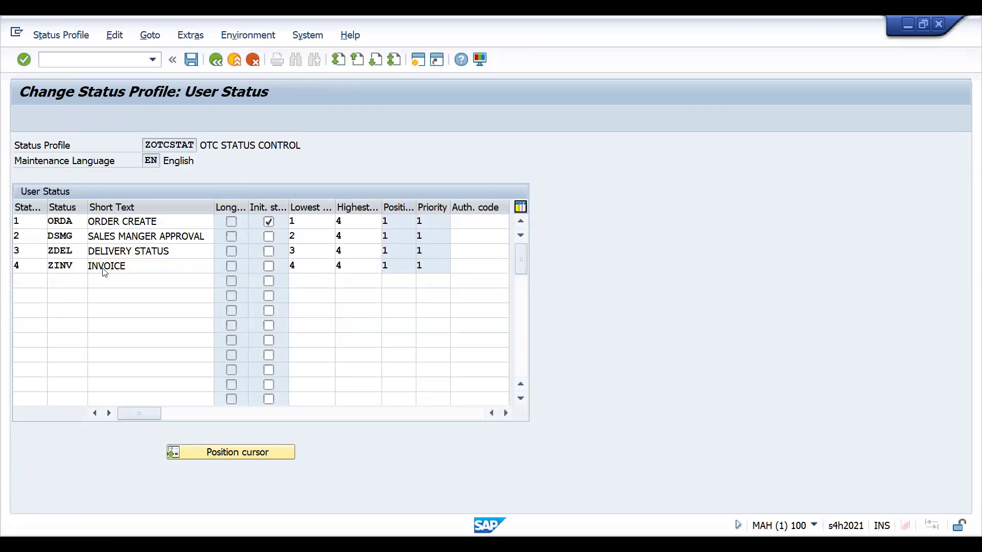
left_click(24, 120)
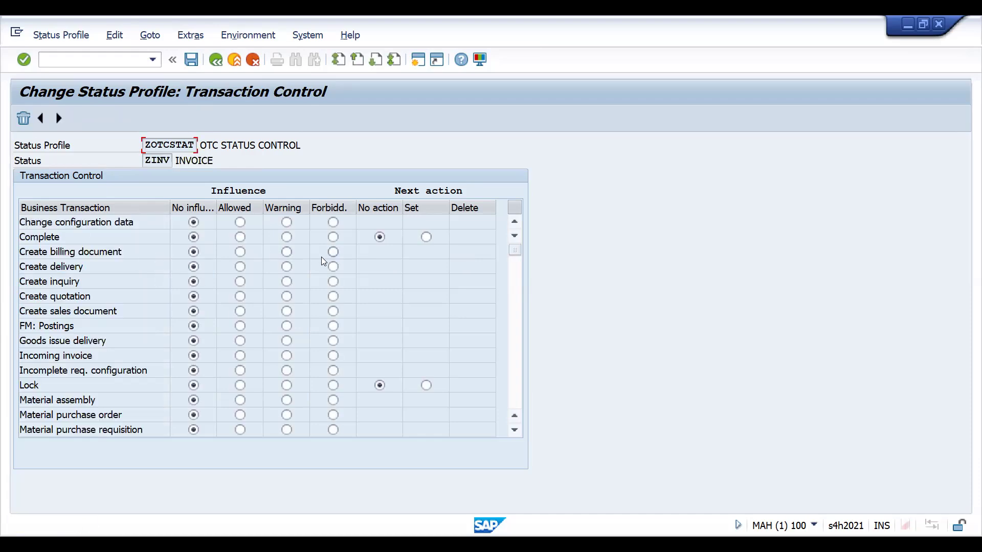
left_click(334, 251)
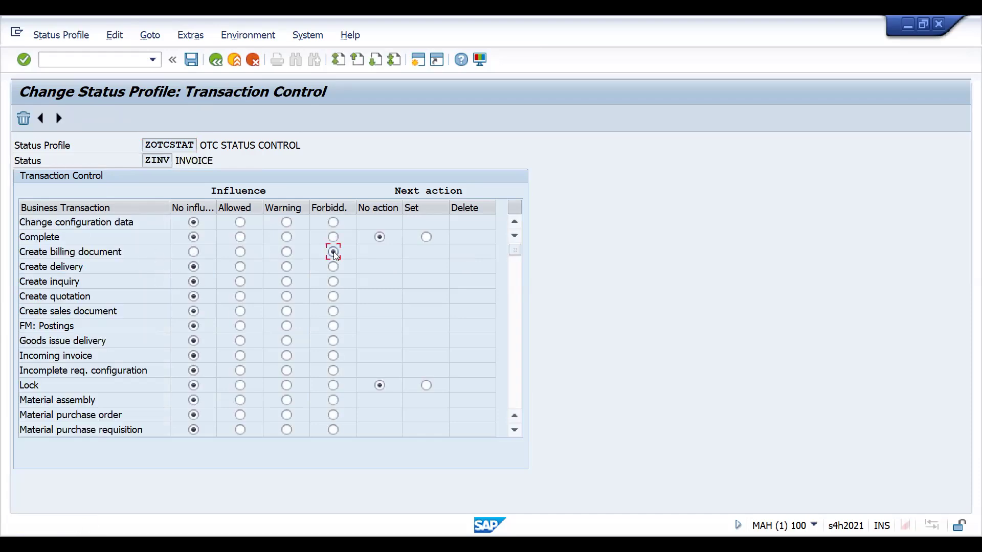
left_click(195, 66)
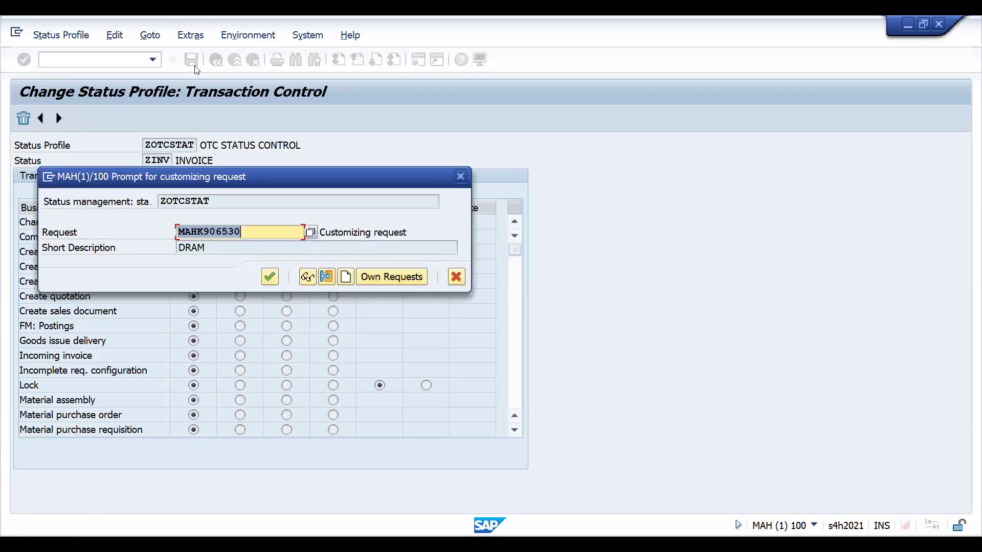
key("Return")
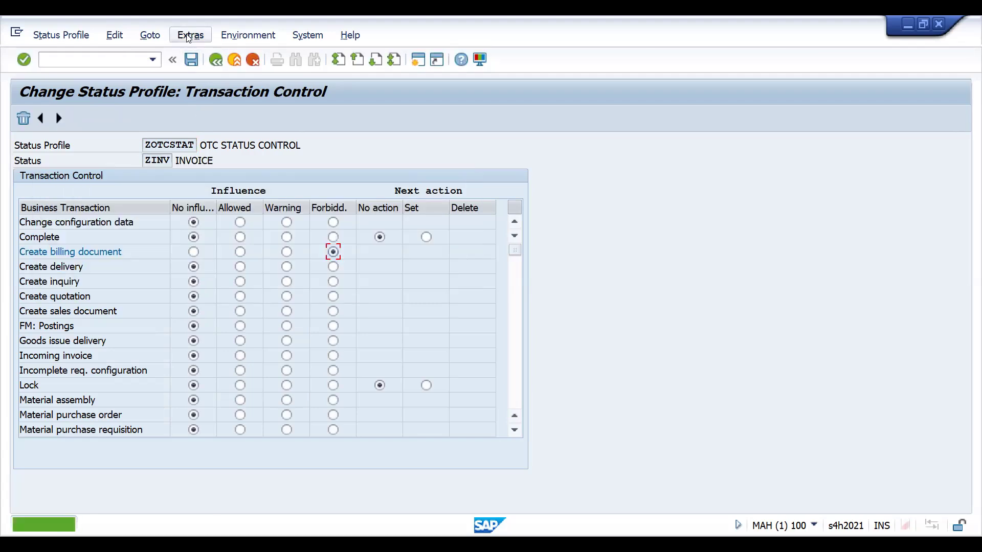
- Leave the status profile maintenance and its activity list, returning to the IMG structure
key("F3")
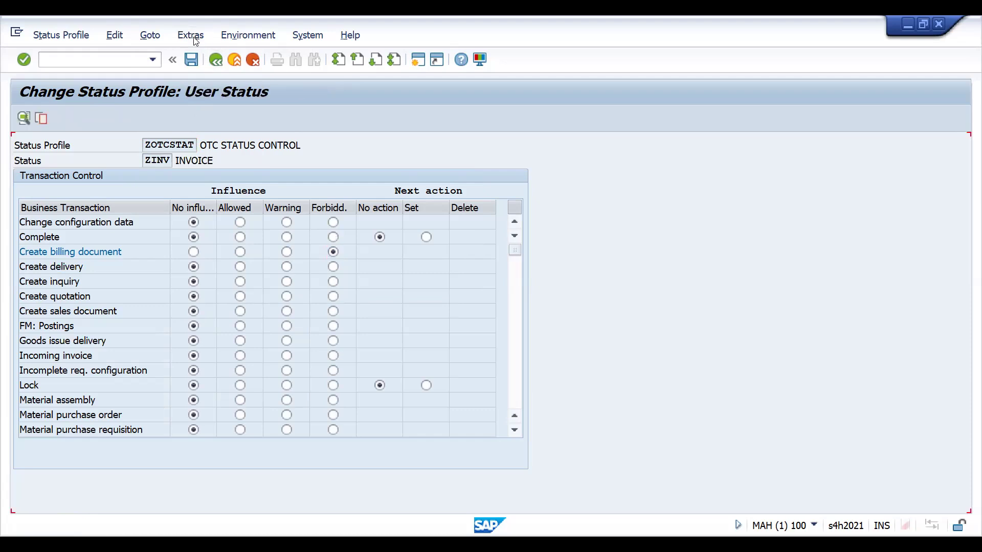
key("F3")
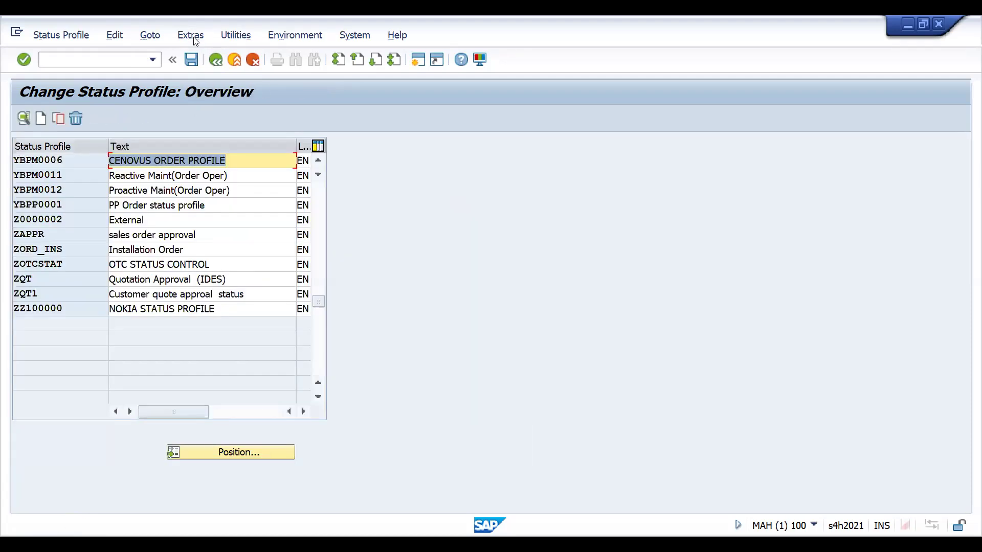
key("F3")
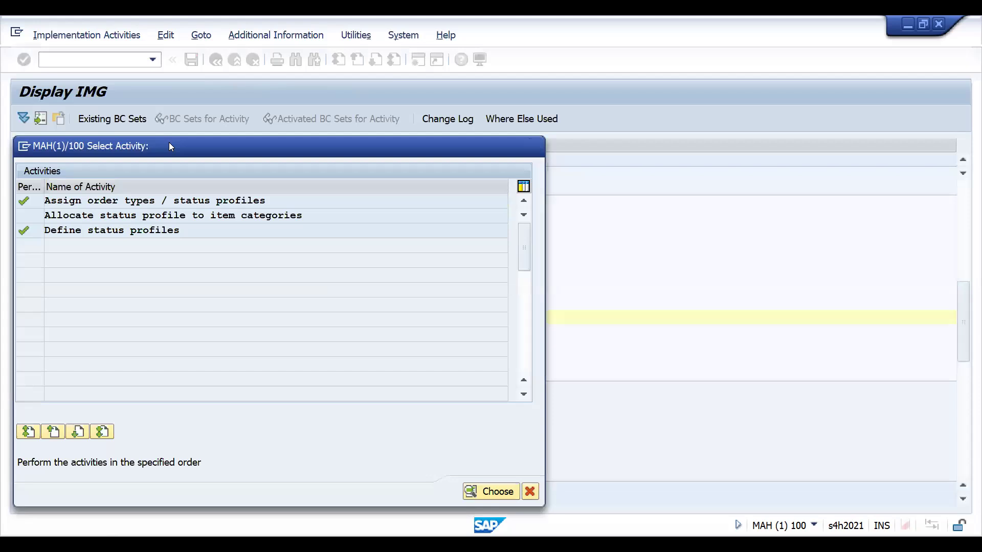
key("F3")
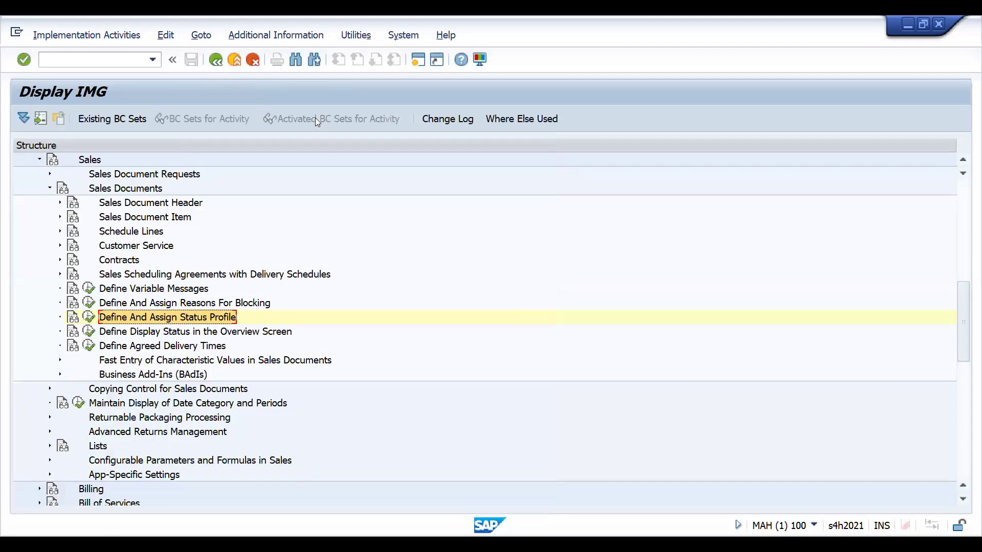
- Switch to the Excel notes workbook and fill the CANNOT CREARE DLV and CANNOT CREATE BILLING cells in the OR column with yellow
key("alt+Tab")
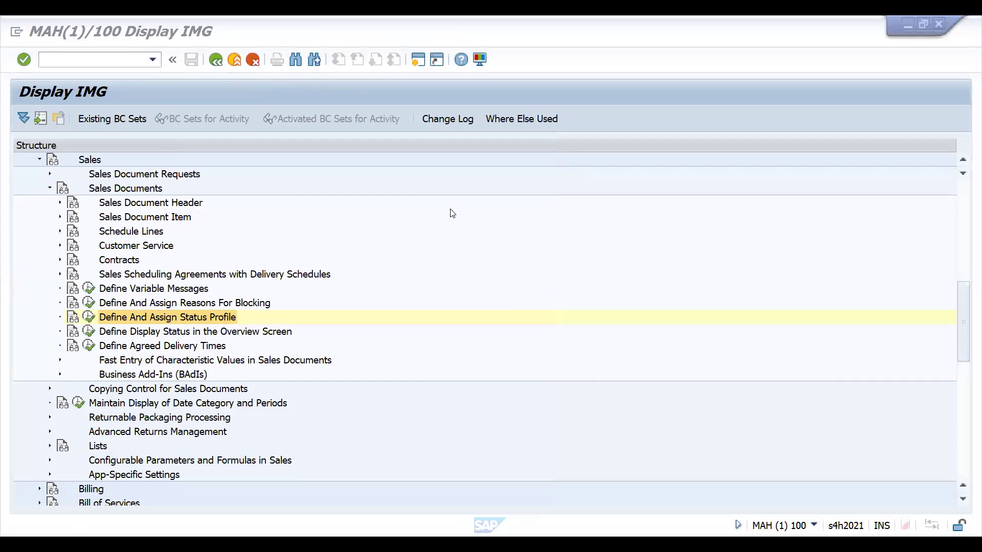
key("alt+Tab")
left_click(670, 188)
left_click(674, 200)
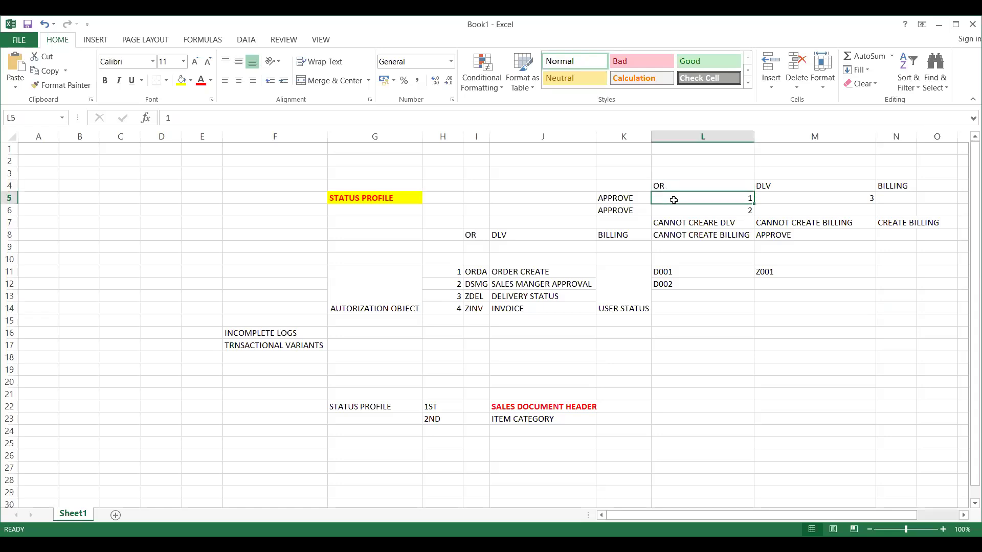
left_click(681, 223)
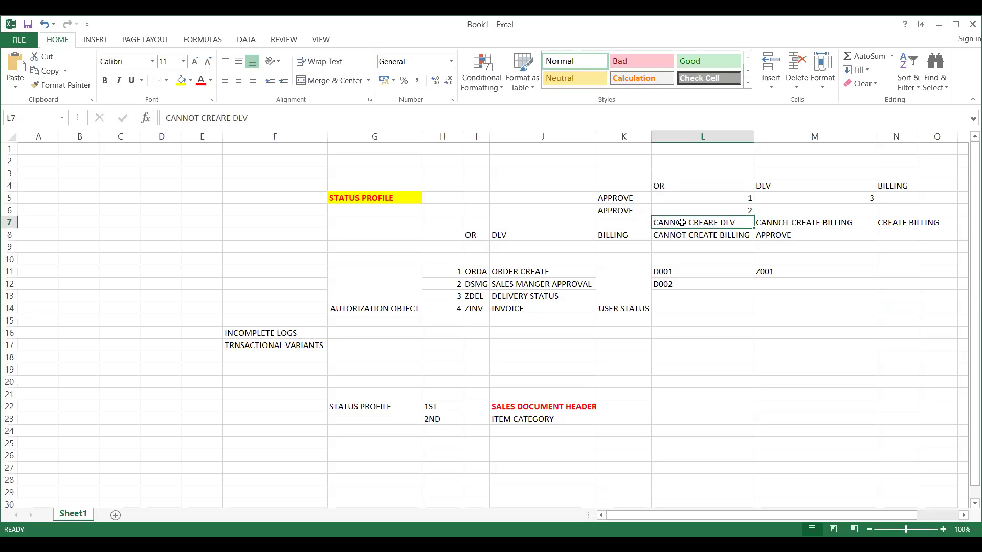
left_click(180, 81)
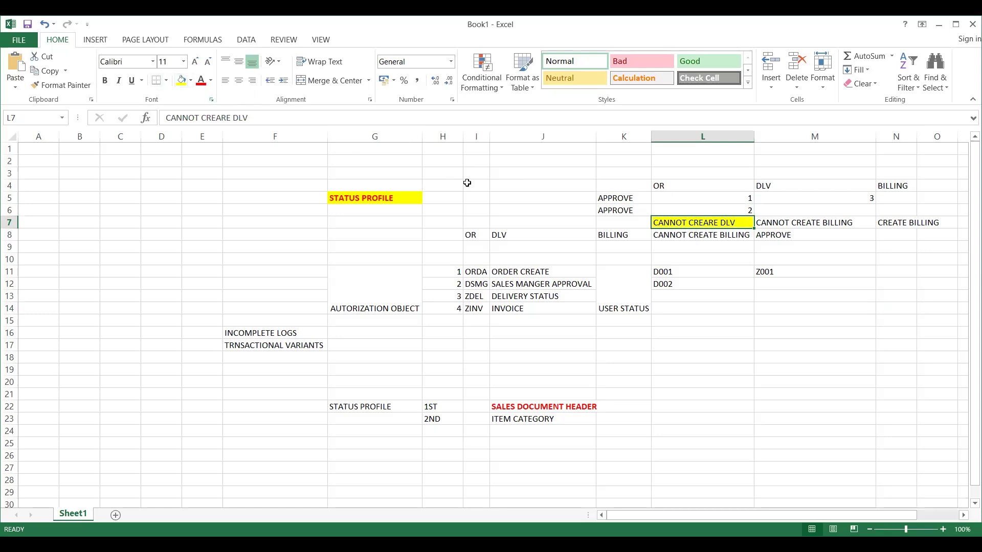
left_click(667, 211)
left_click(674, 235)
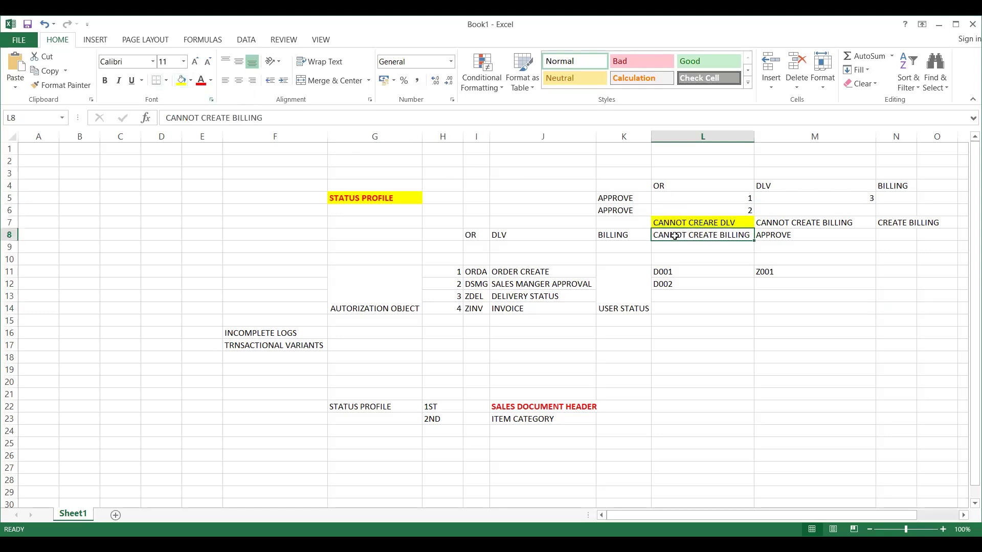
left_click(182, 81)
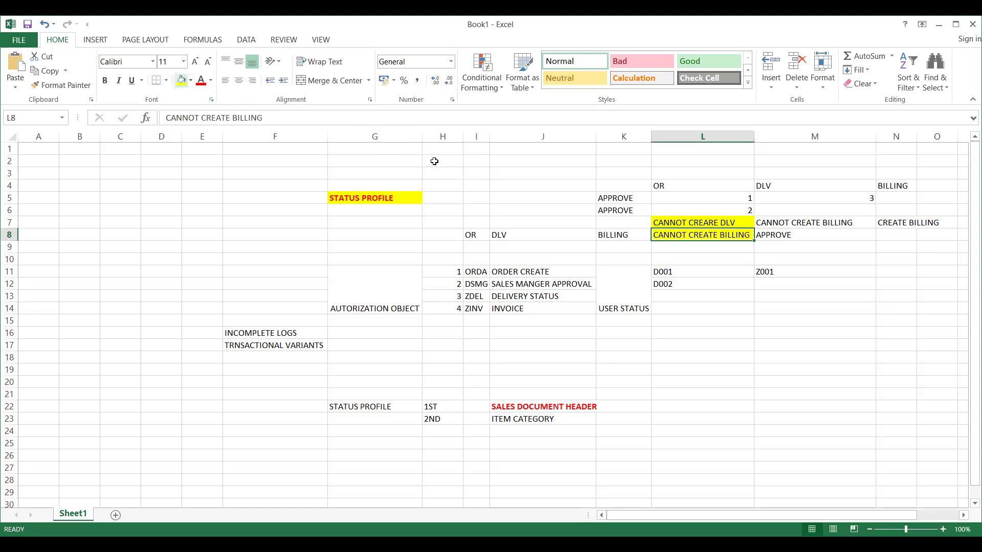
- Enter CREATE DELIVERY in cell M6 under the DLV heading
left_click(698, 210)
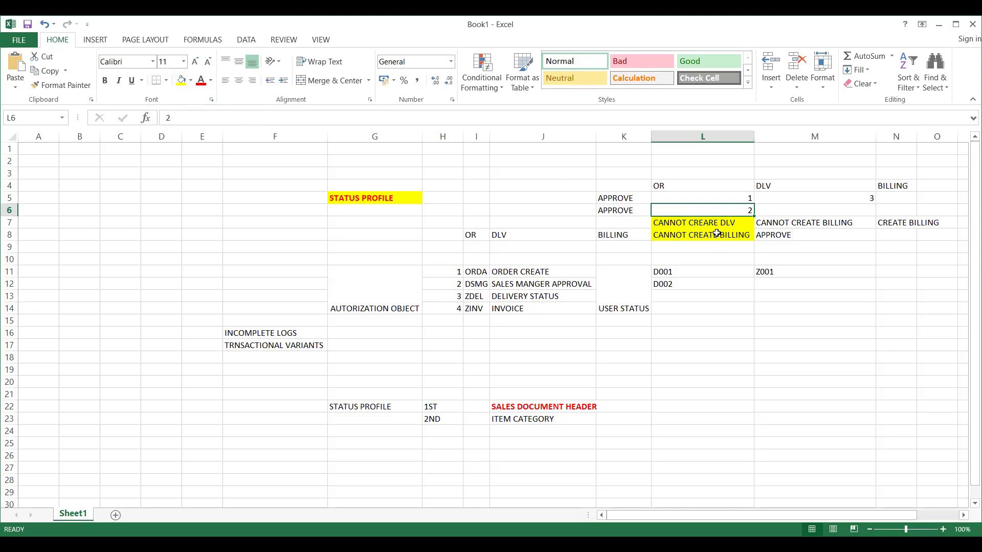
left_click(795, 198)
left_click(782, 210)
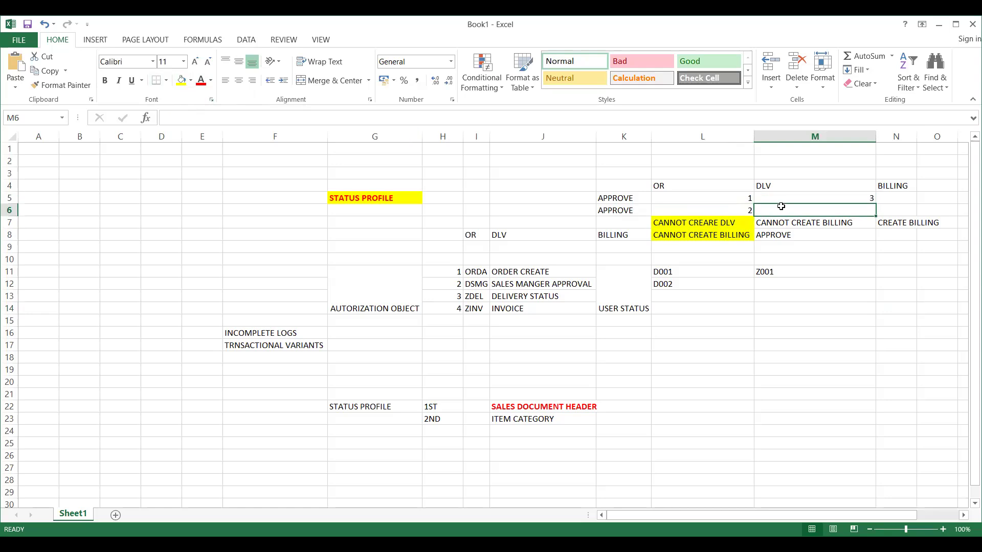
type("CRE")
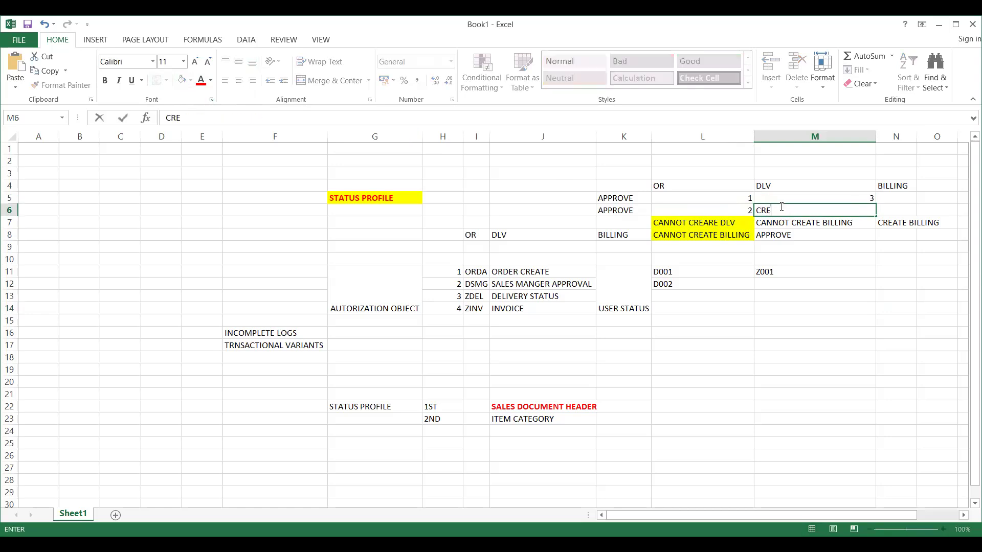
type("ATE DELIVERY")
left_click(794, 222)
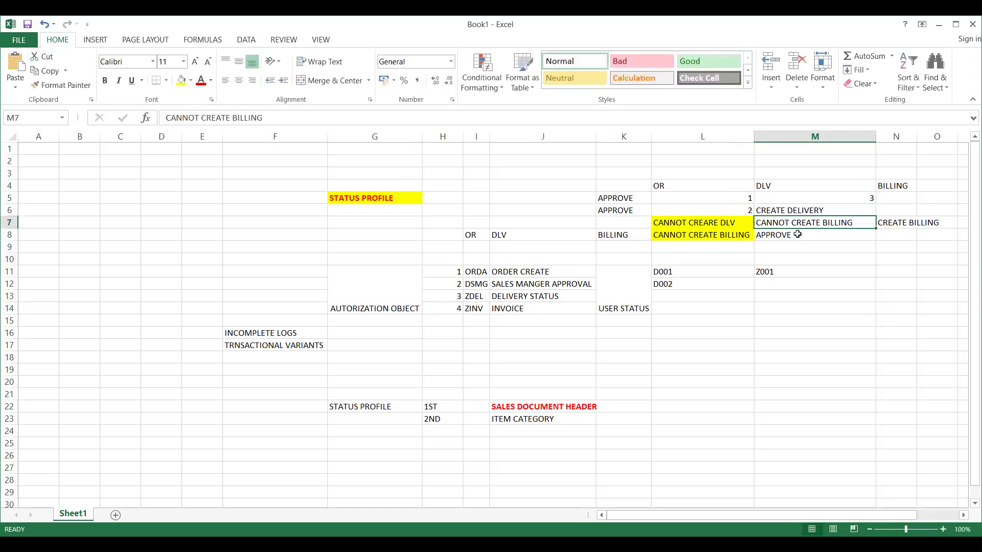
left_click(794, 236)
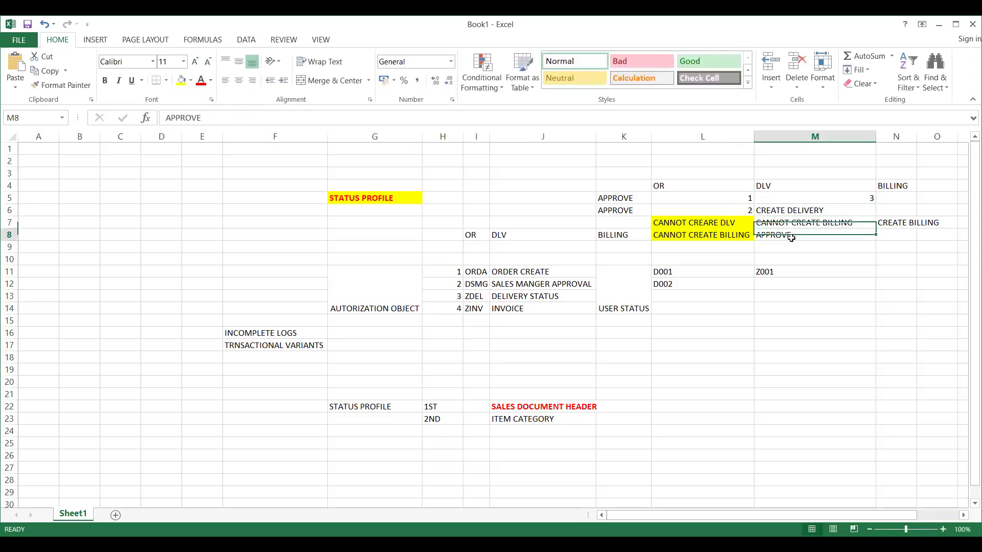
left_click(894, 207)
left_click(899, 247)
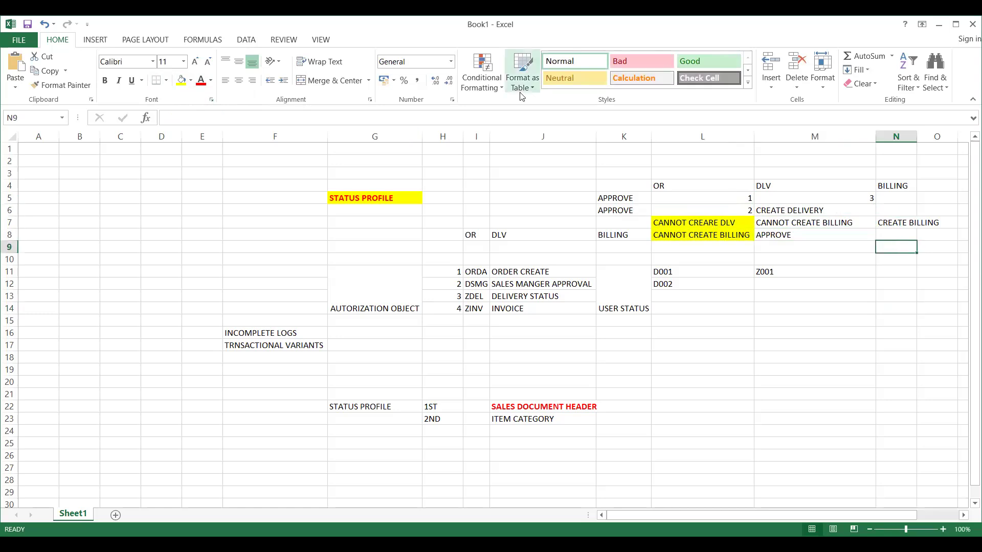
- Switch to the SAP sales order session and start a new sales document of type DOR with transaction VA01
key("alt+Tab")
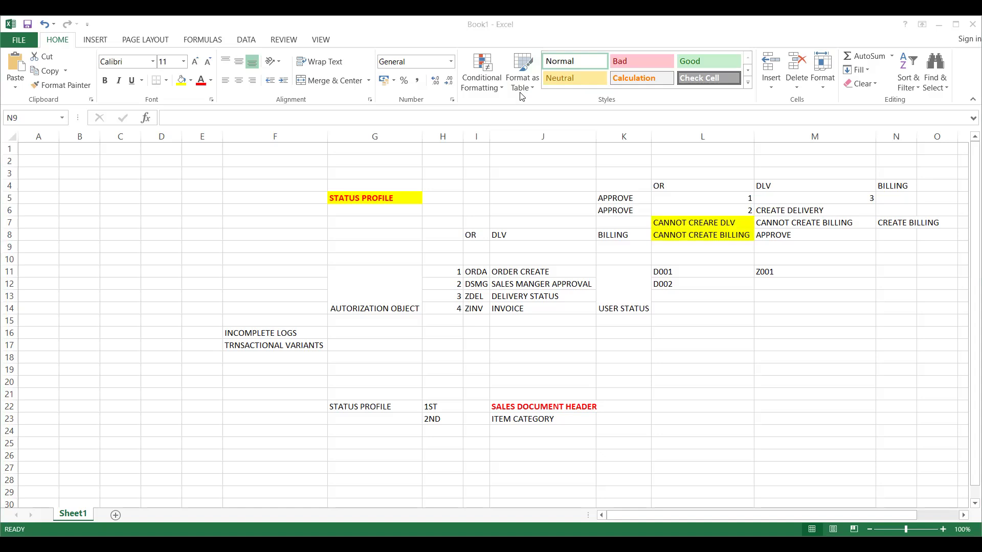
key("alt+Tab")
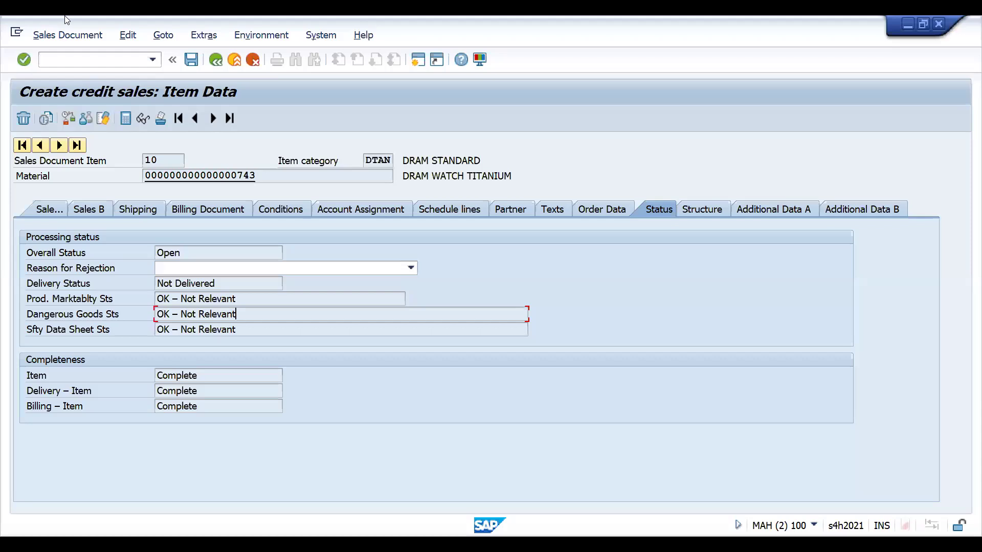
left_click(74, 60)
type("/nva01")
key("Return")
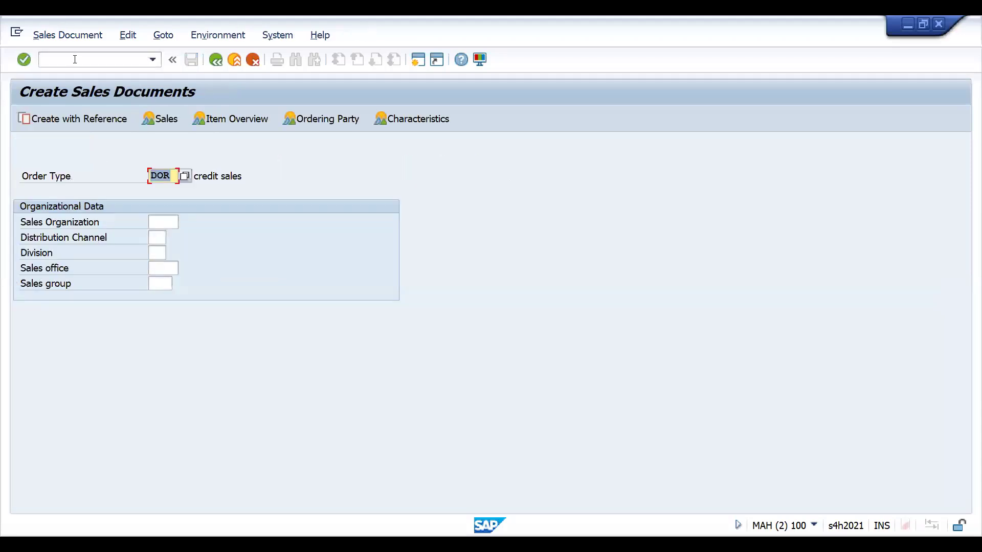
key("Return")
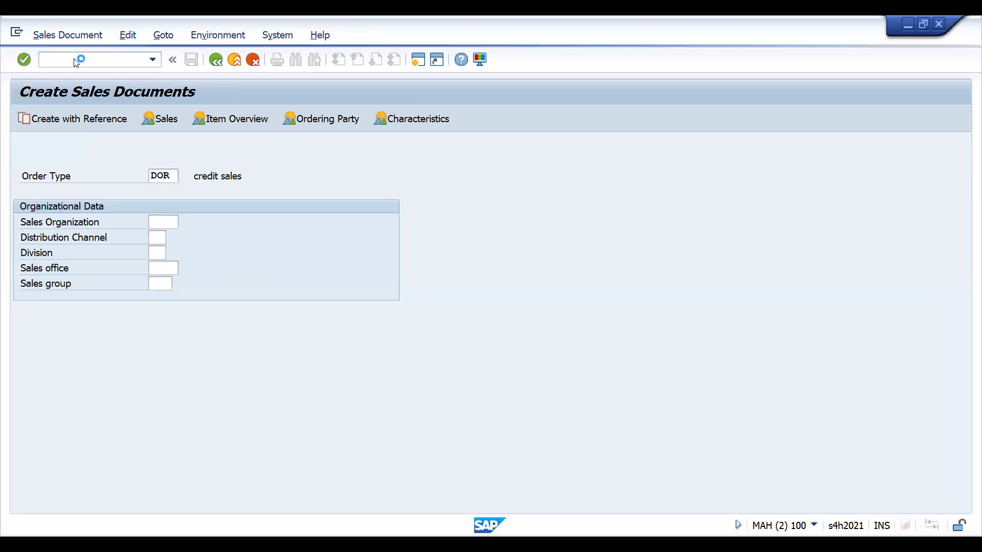
- Enter the sold-to party number and add an item for material 743 with order quantity 5
type("5000003015")
key("Return")
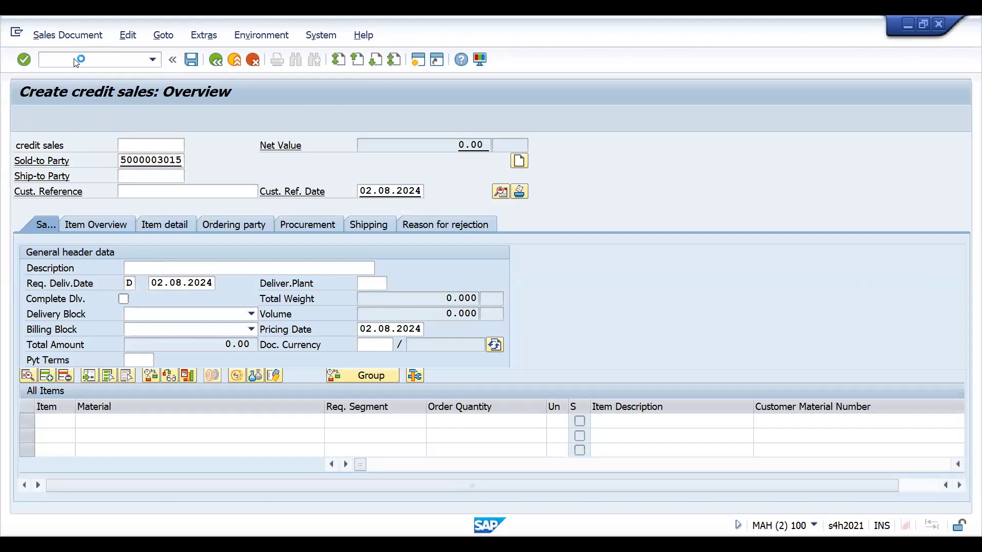
key("Return")
key("Tab")
key("Tab")
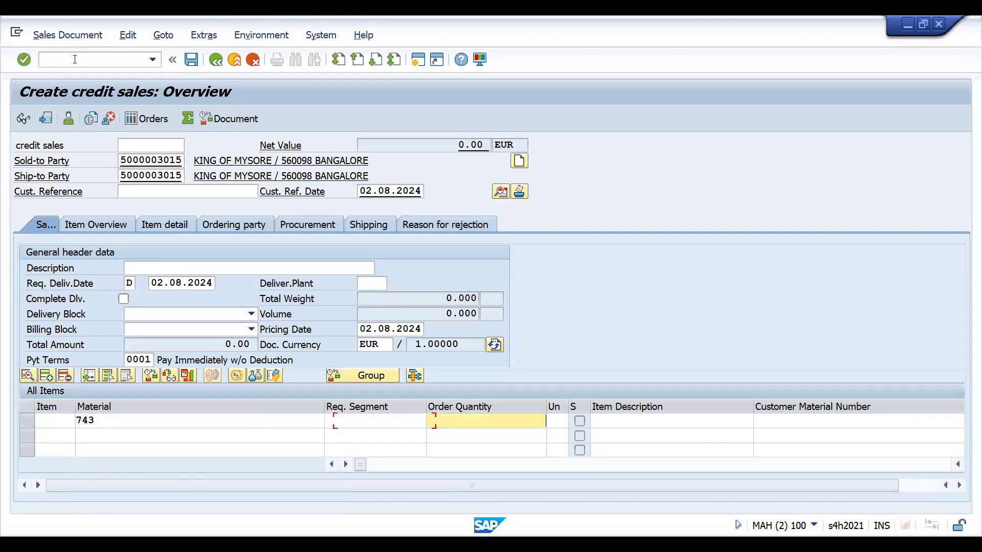
type("5")
key("Return")
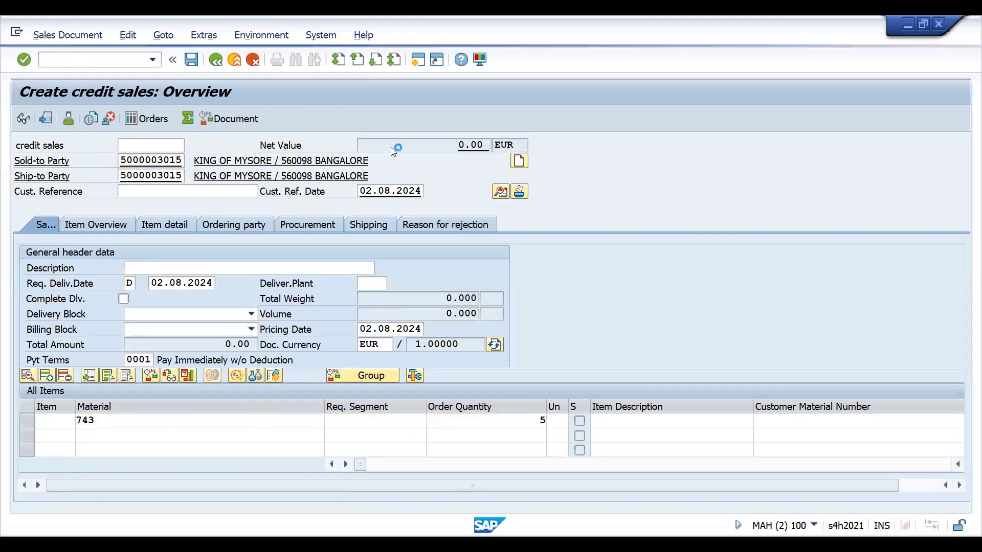
- Check the order's header status and its object status, and return to the header data
left_click(504, 194)
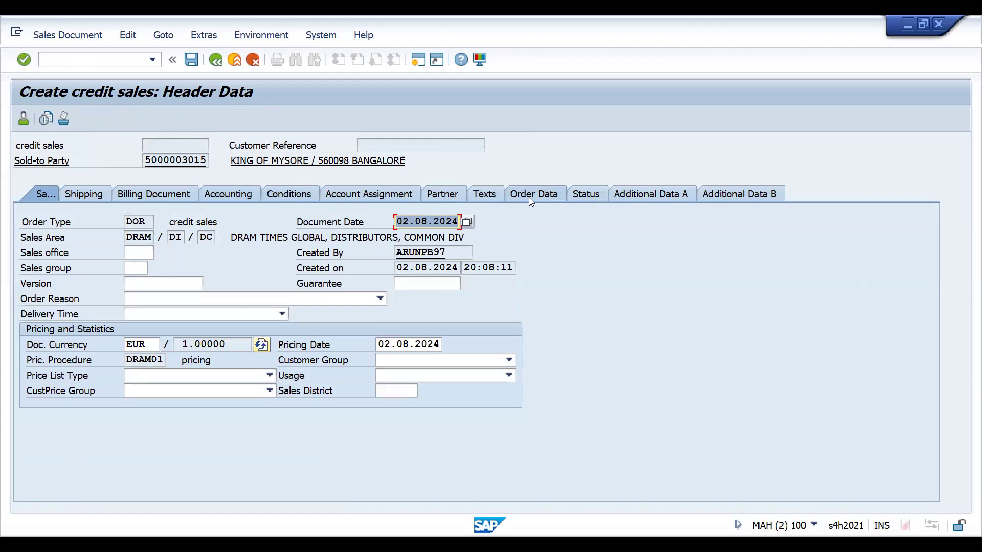
left_click(581, 195)
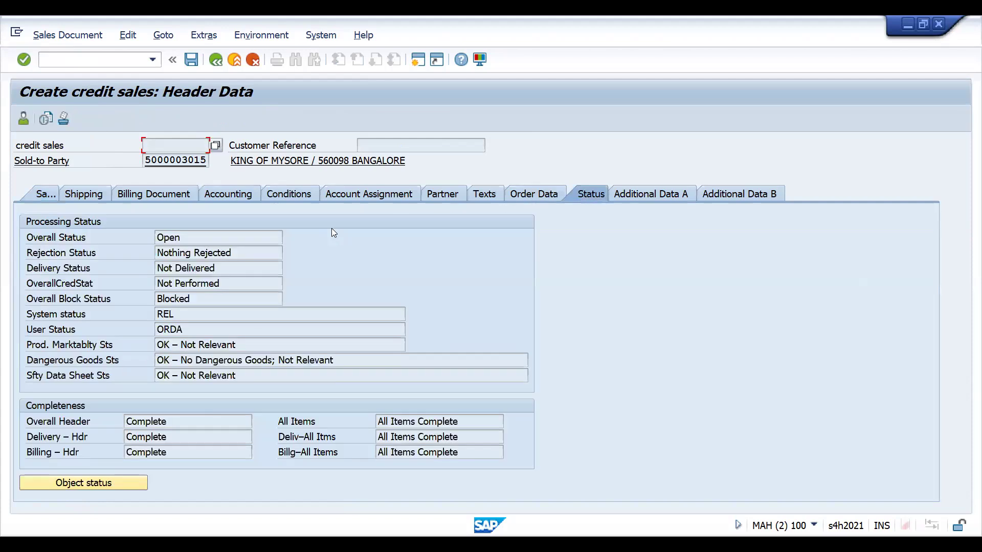
left_click(98, 482)
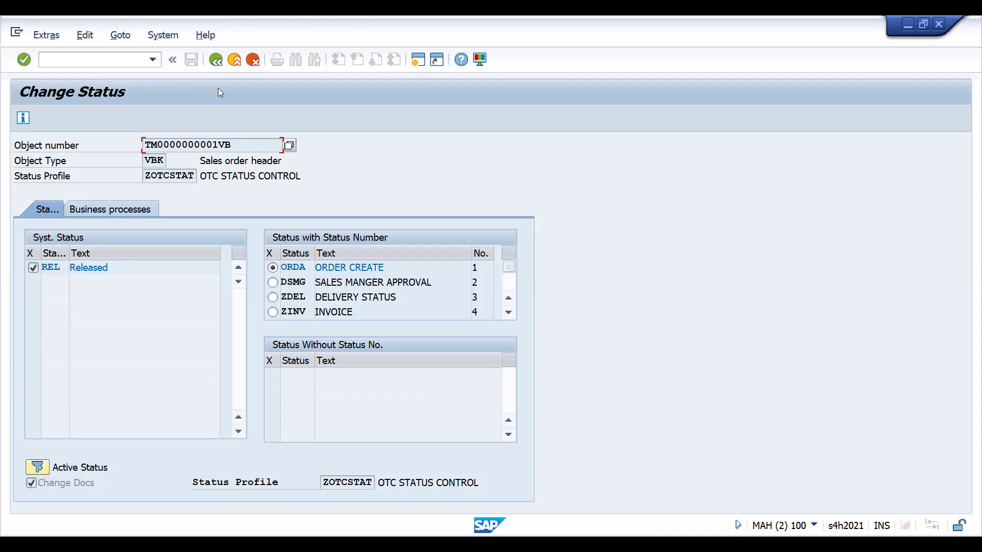
key("F3")
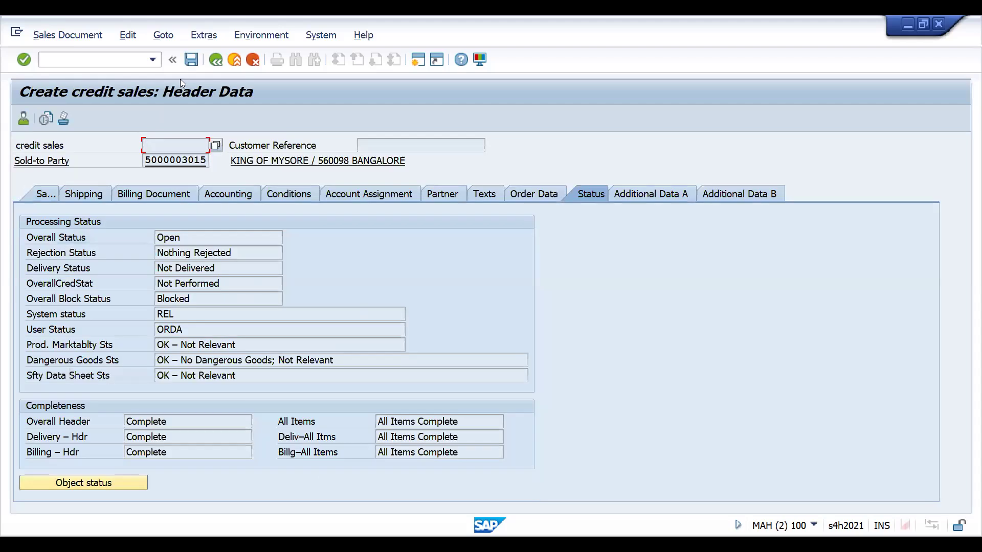
- Try to save the order, cancel the incomplete save, and enter SALES ORDER READY as the header's sales instruction text
left_click(193, 60)
left_click(488, 310)
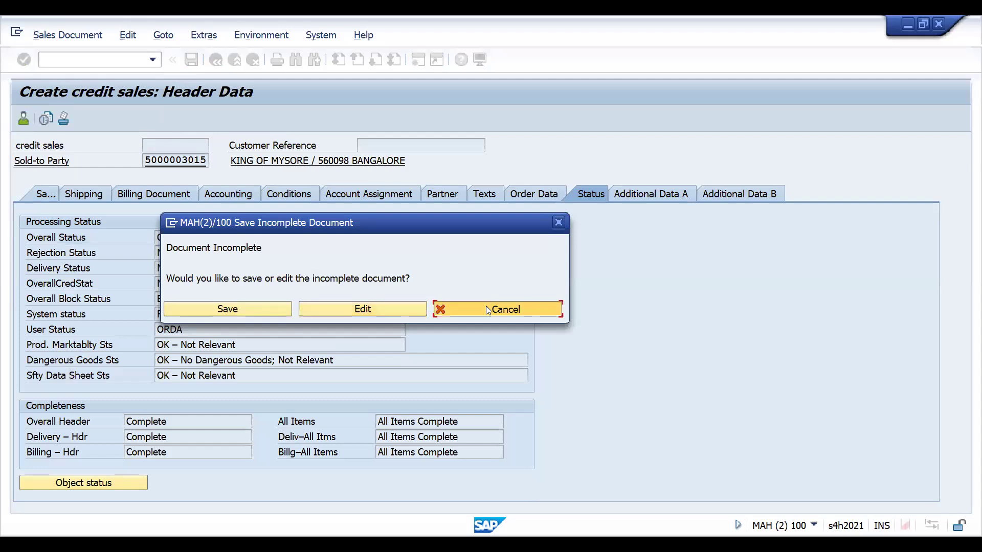
left_click(483, 195)
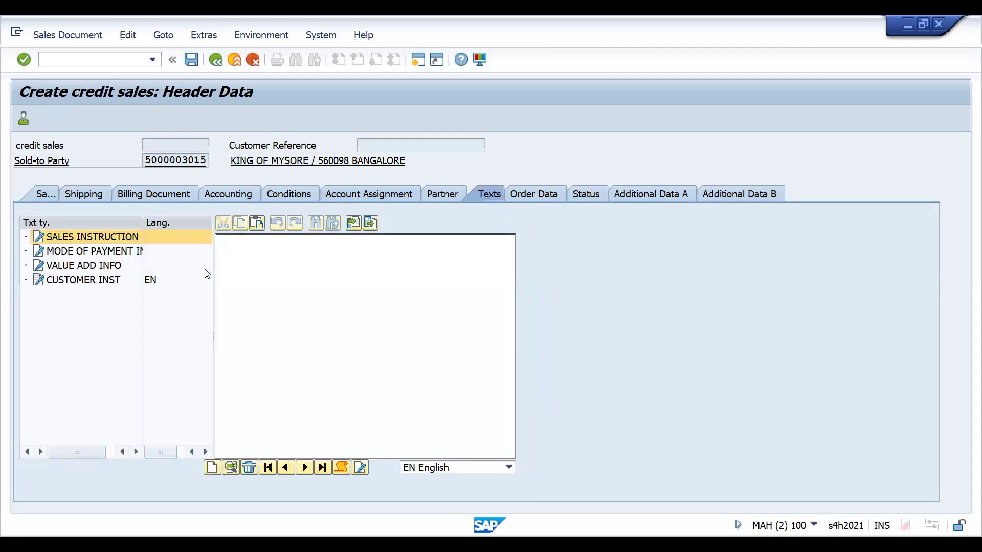
left_click(256, 267)
type("SALES ORDE")
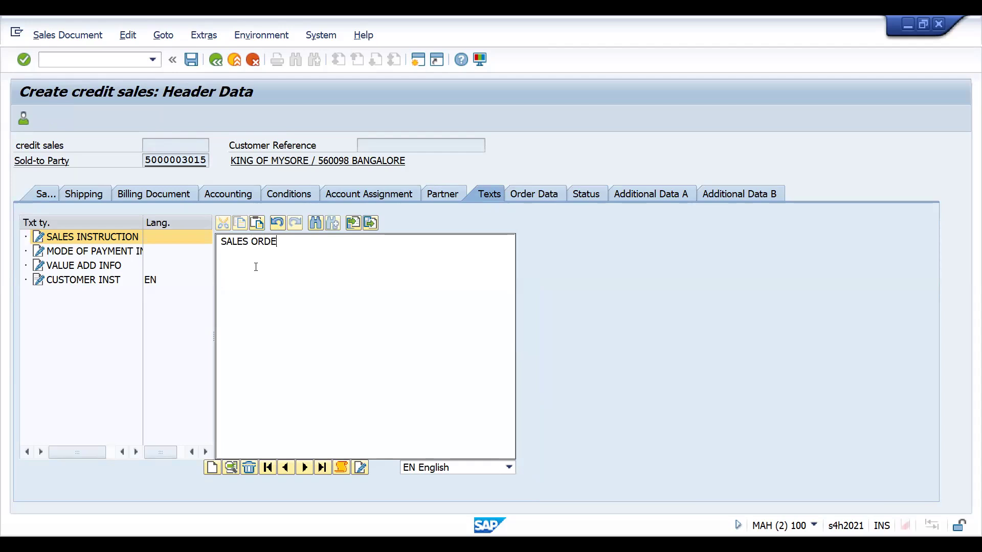
type("R READY")
- Enter DEBIT CARD as the mode of payment text and NO ADDITIONAL PROMTION FOR DISCOUNTS as the value add info text
left_click(96, 251)
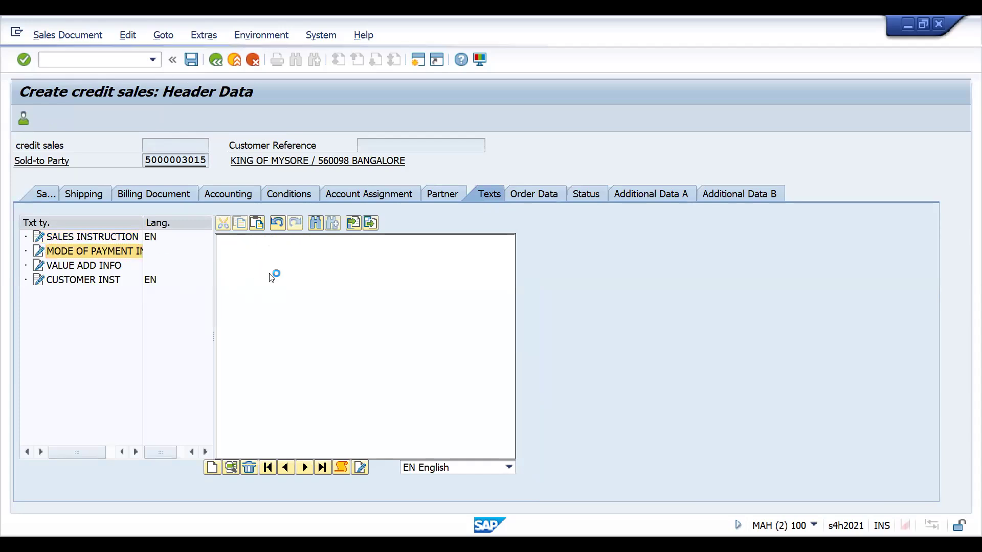
type("DEB")
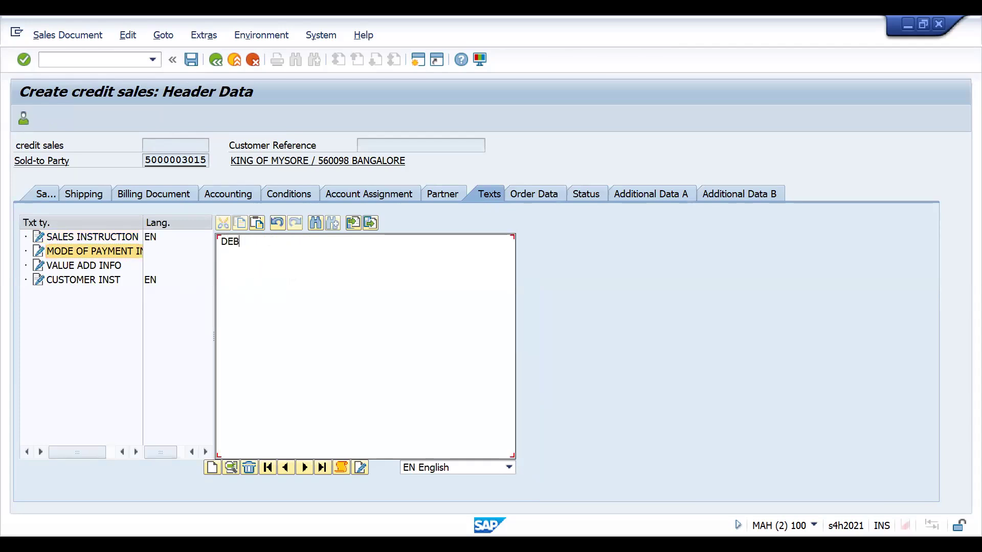
type("IT CARD")
left_click(97, 266)
type("NO O")
key("BackSpace")
type("ADD")
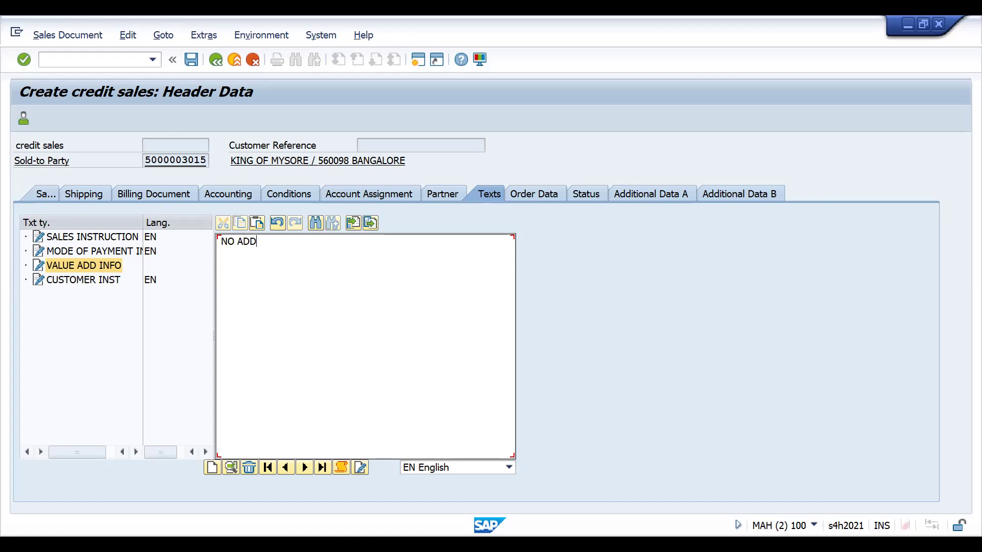
type("ITIONAL PROMTION F")
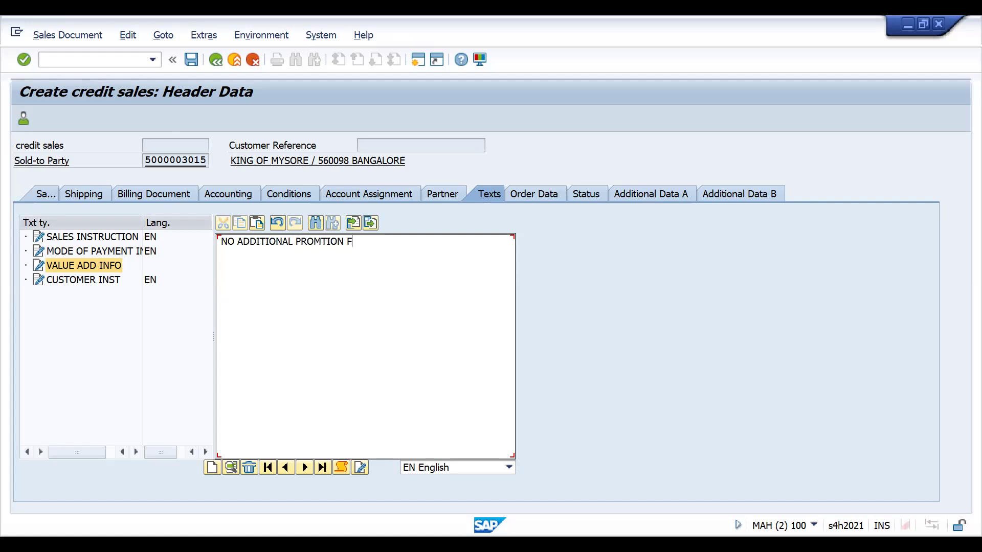
type("OR DISCOUNTS")
- Display the header's customer instruction text and return to the order overview
left_click(110, 281)
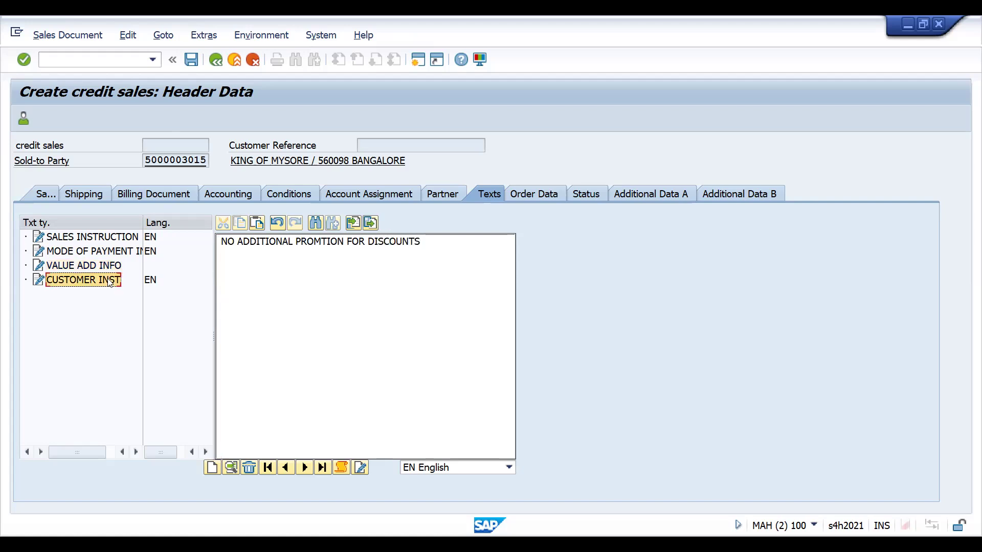
double_click(108, 281)
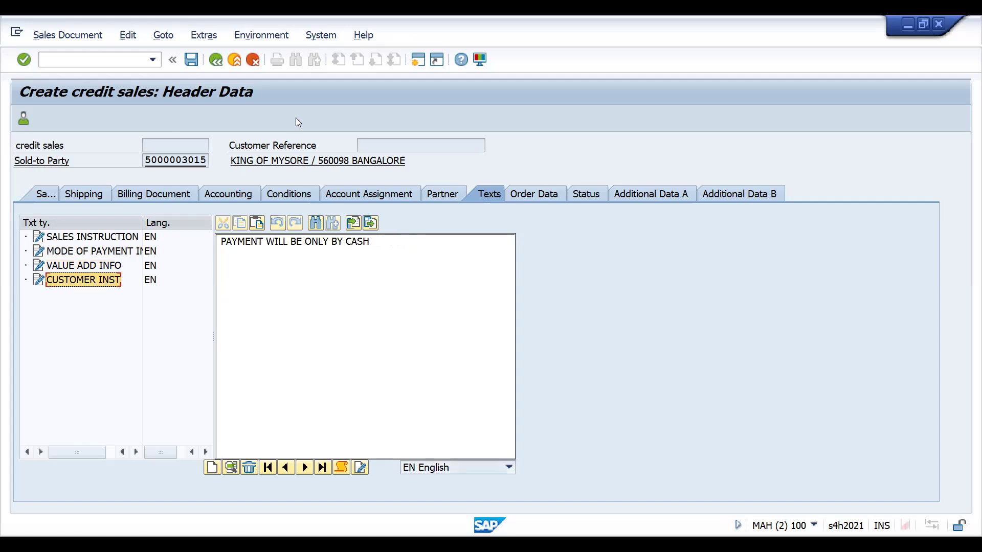
left_click(216, 63)
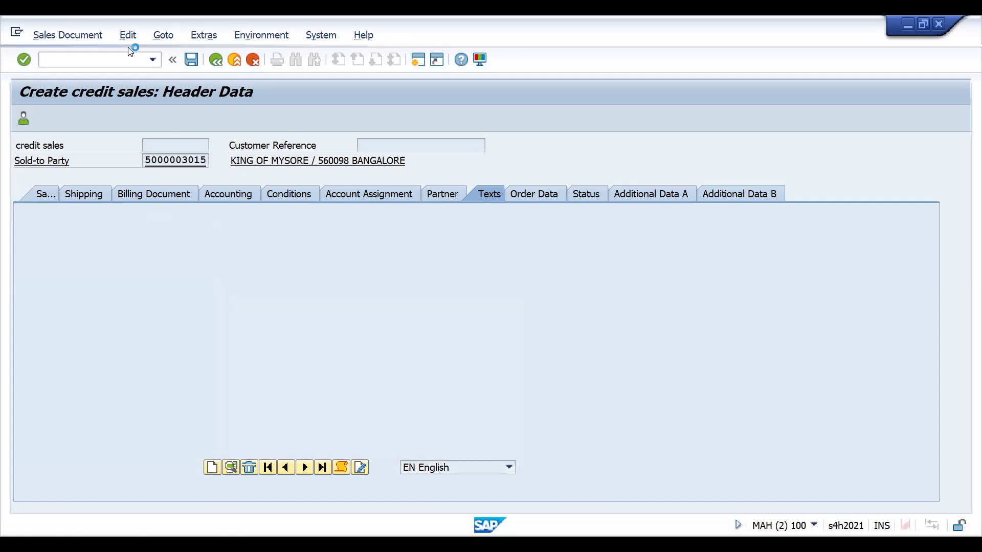
left_click(126, 40)
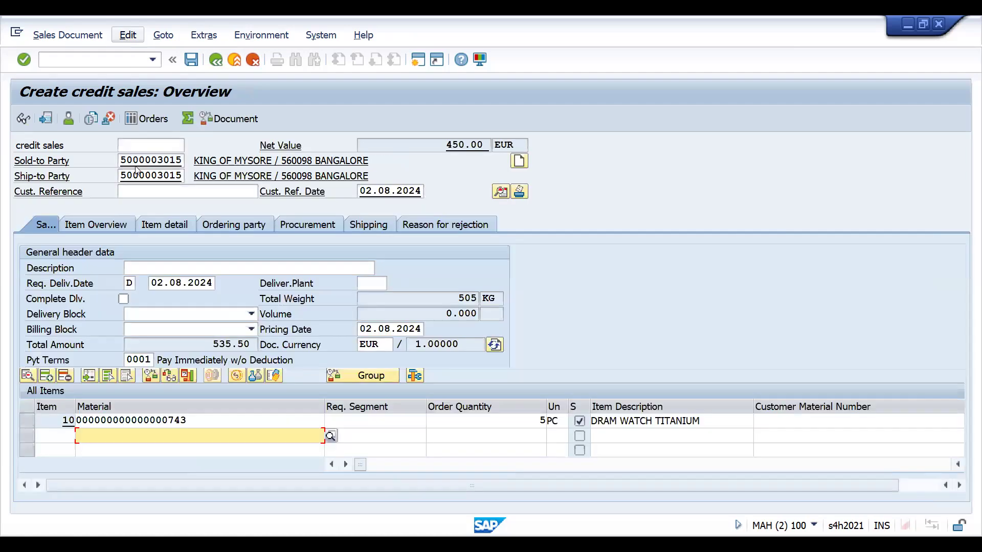
left_click(146, 239)
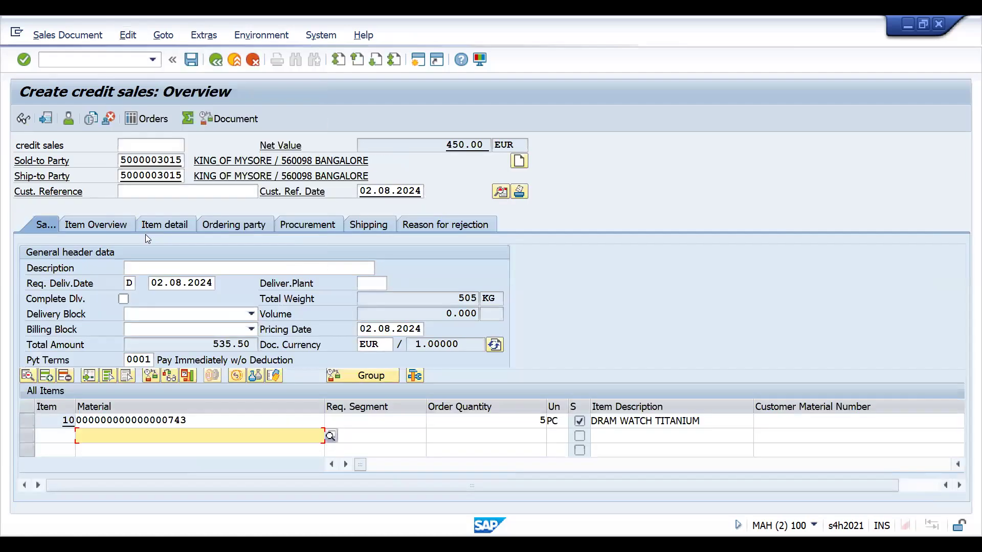
- Save the sales order and display the transaction control of user status ORDA in status profile ZOTCSTAT
left_click(190, 60)
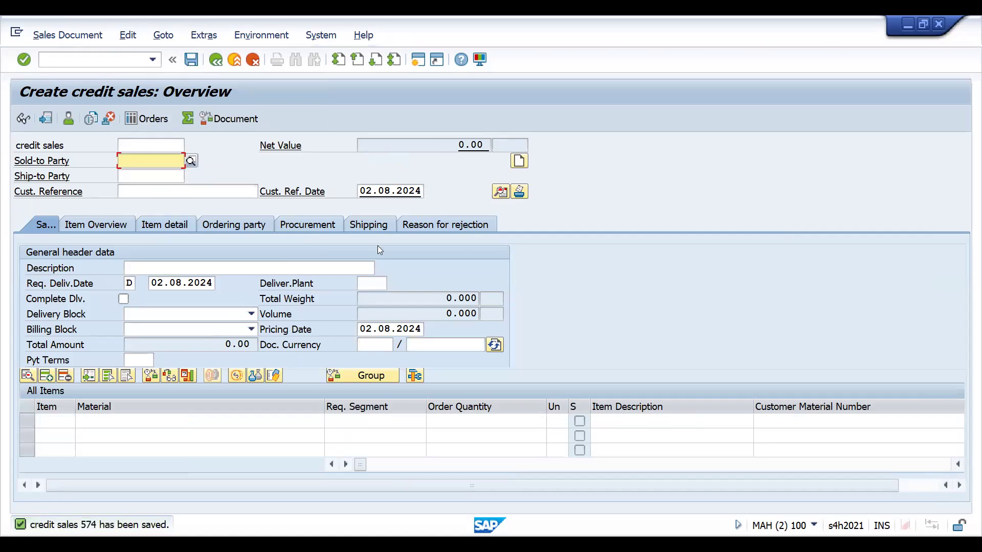
key("alt+Tab")
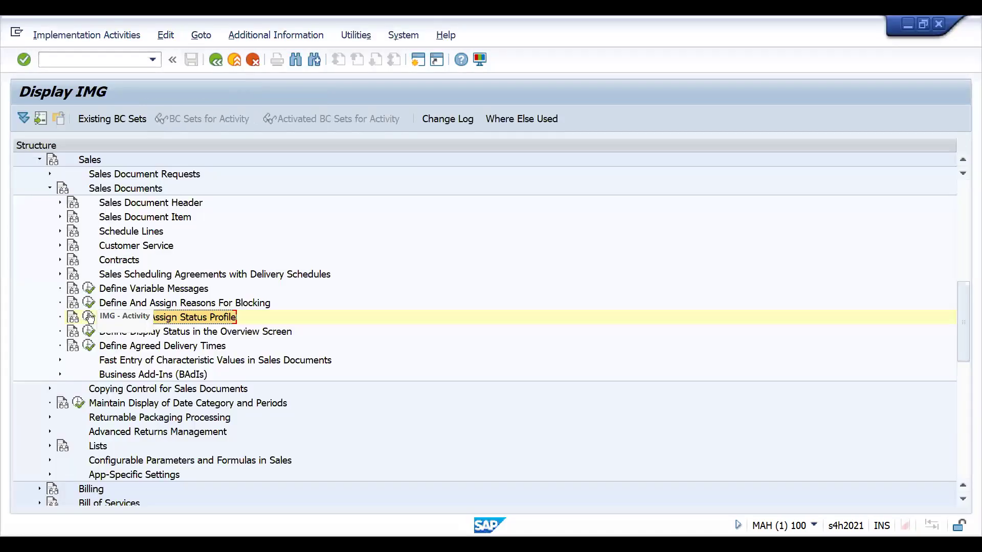
left_click(88, 317)
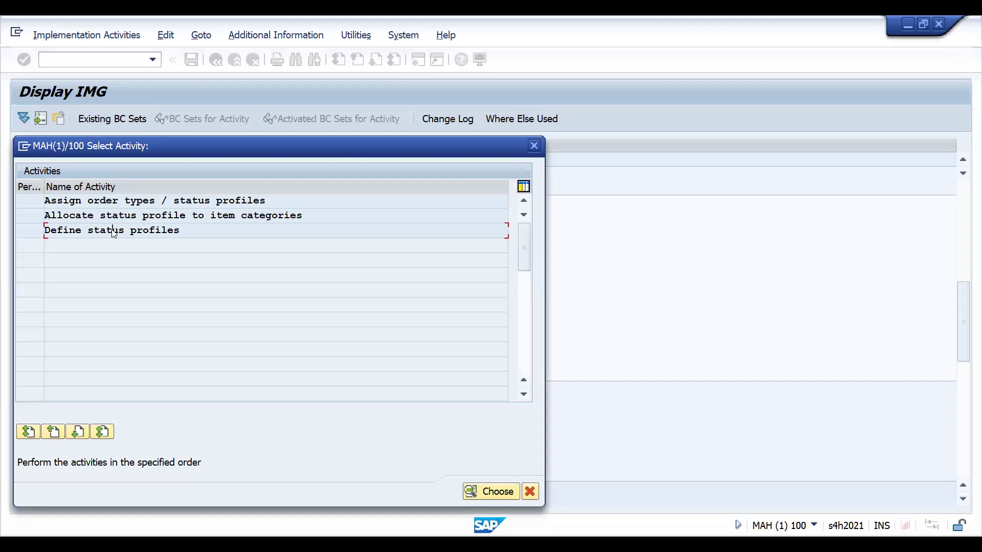
double_click(113, 231)
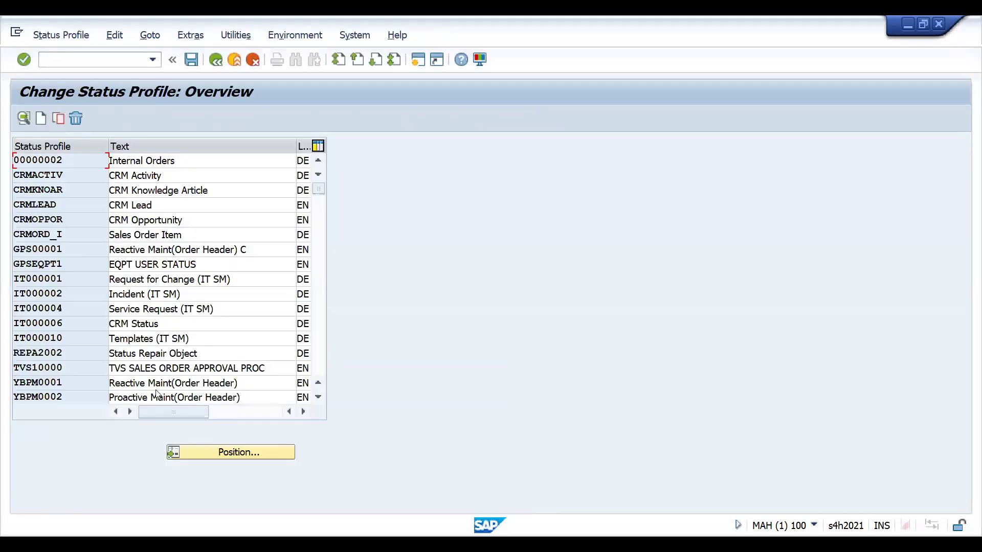
left_click(319, 359)
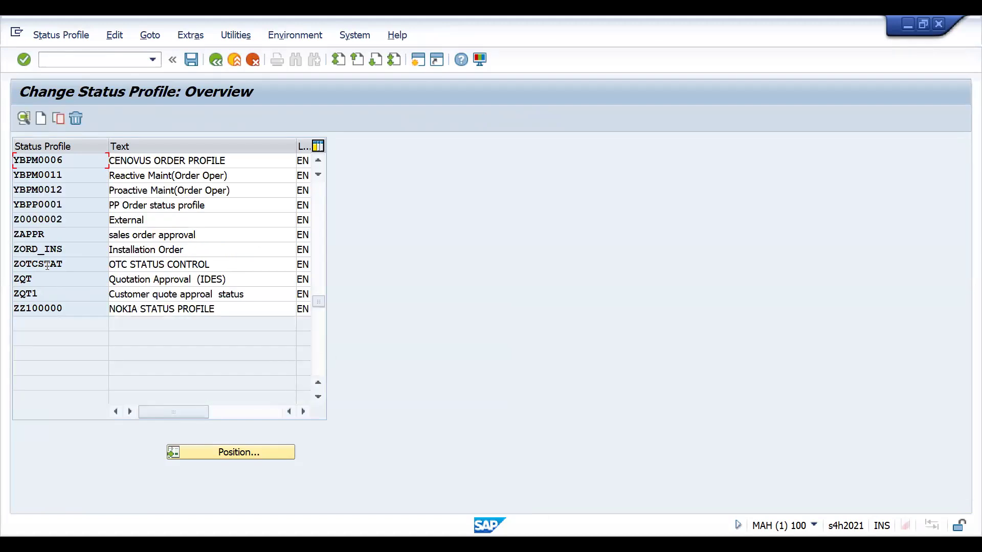
double_click(47, 264)
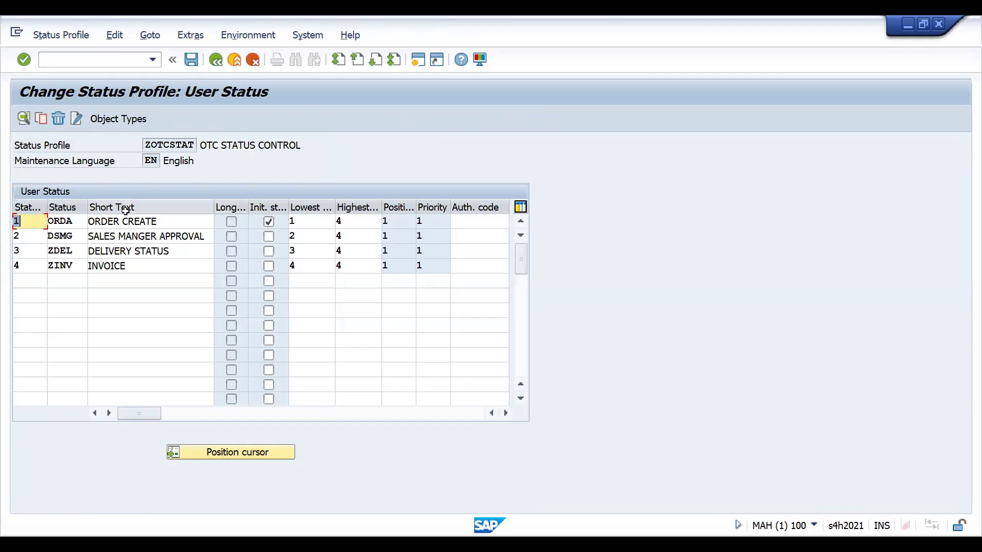
double_click(124, 222)
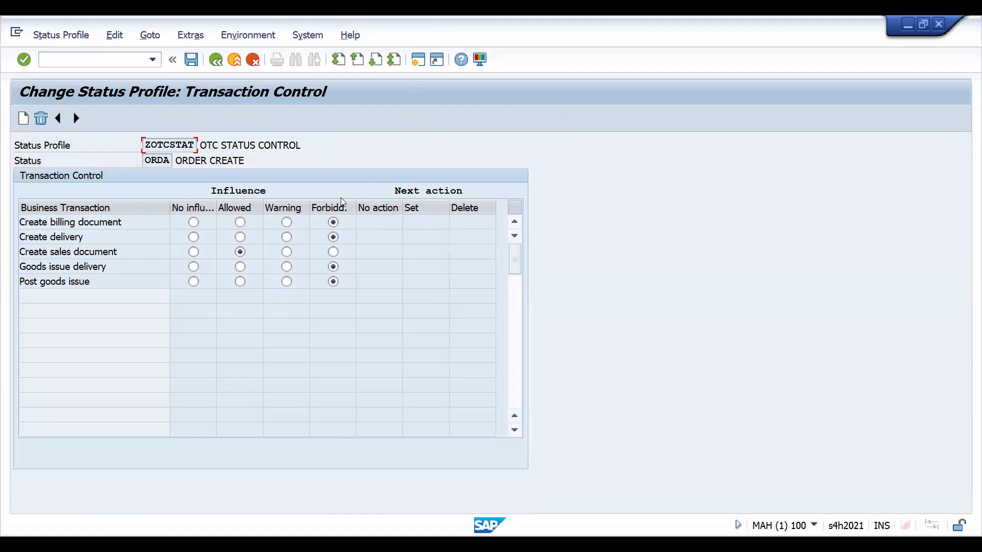
- Try to create an outbound delivery for the saved order with transaction VL01N, using shipping point ZDS1
key("alt+Tab")
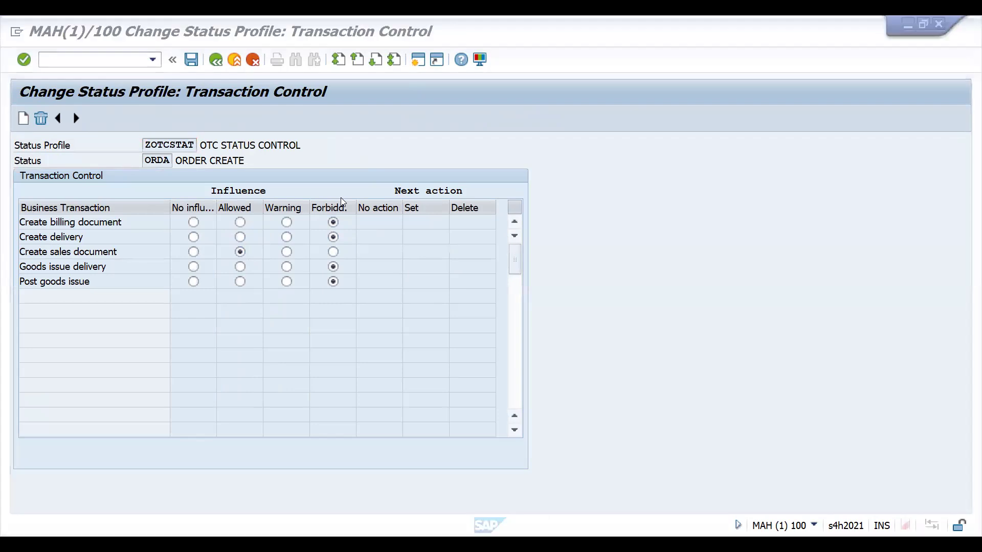
key("alt+Tab")
key("ctrl+slash")
type("/NVL01N")
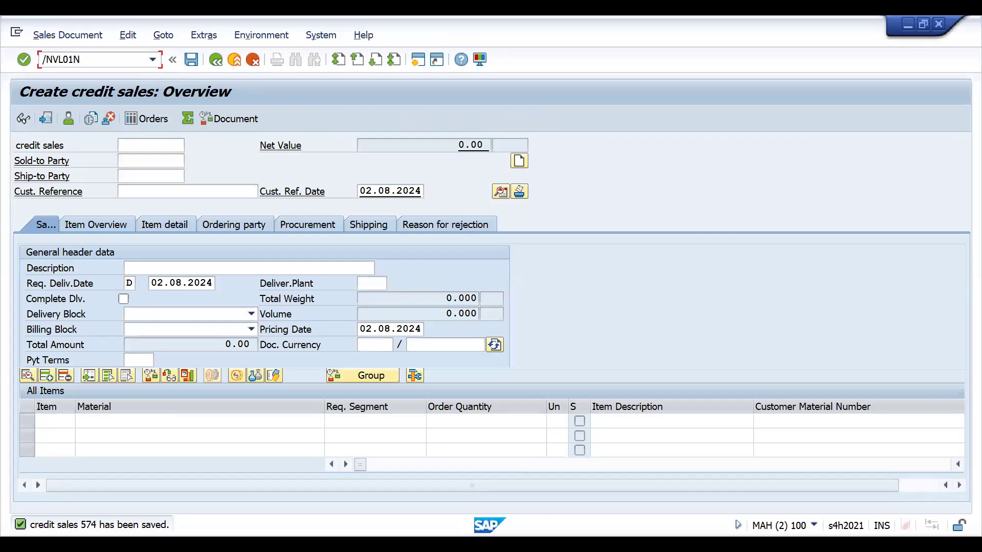
key("Return")
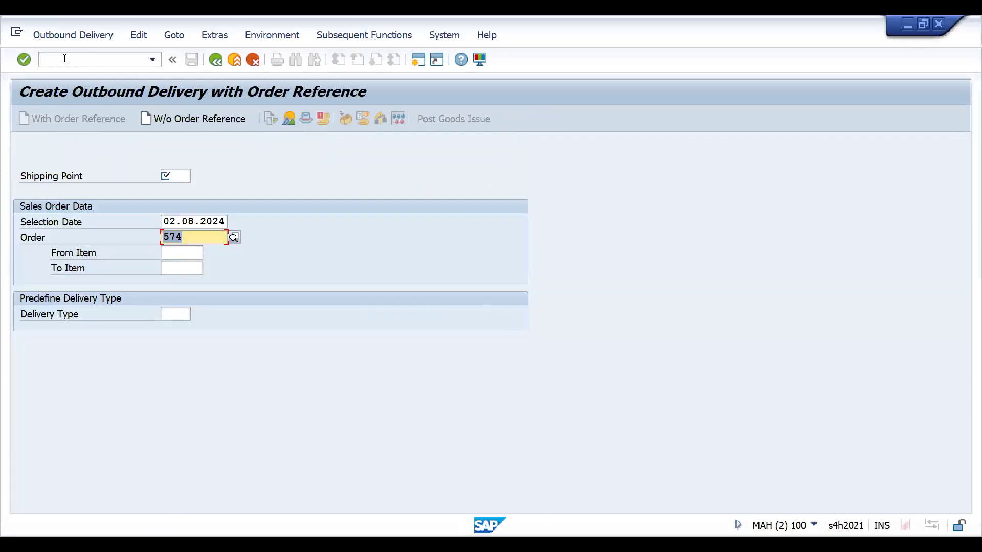
left_click(170, 173)
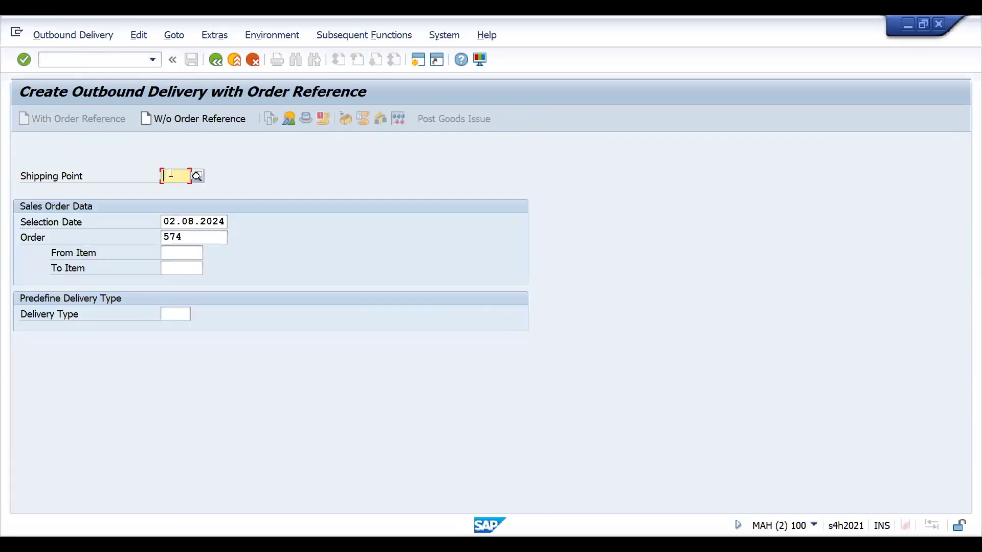
key("Down")
key("Return")
key("Return")
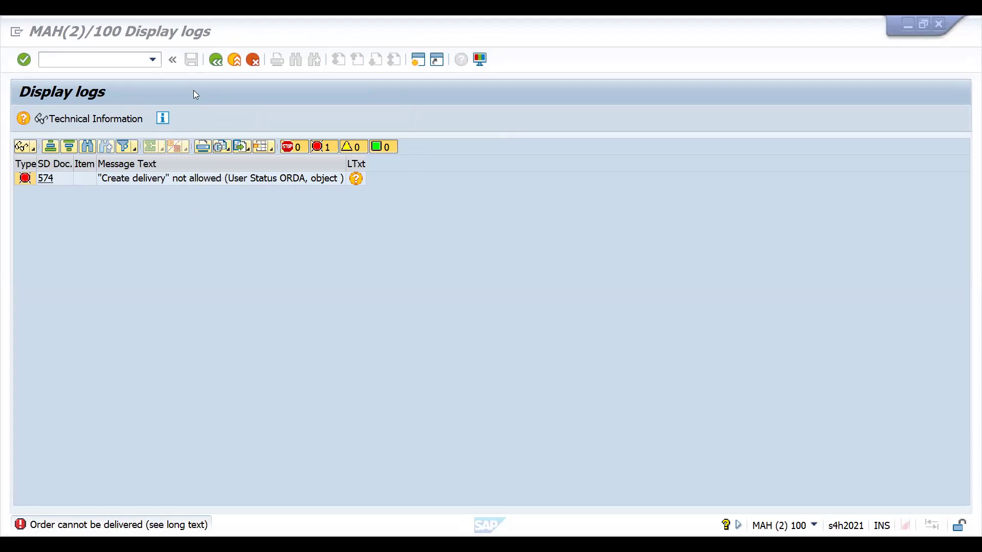
- Open the saved order in VA02, set its header user status to DSMG SALES MANGER APPROVAL, and save it
left_click(103, 61)
type("/NVA")
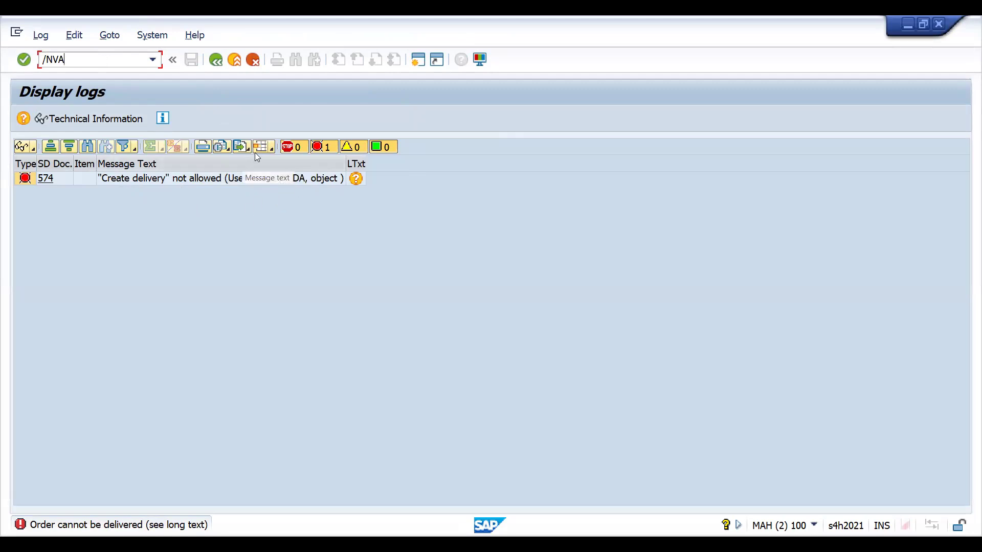
type("02")
key("Return")
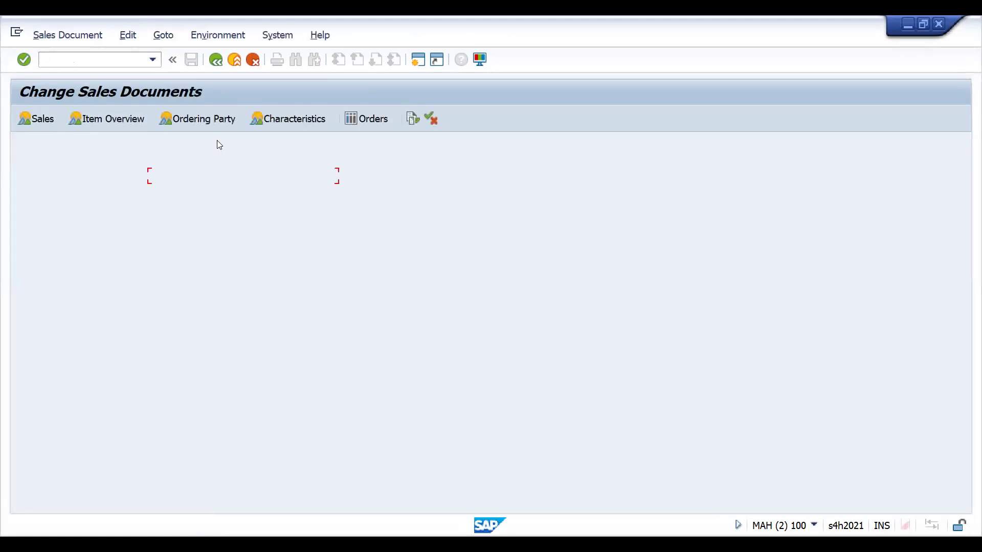
key("Return")
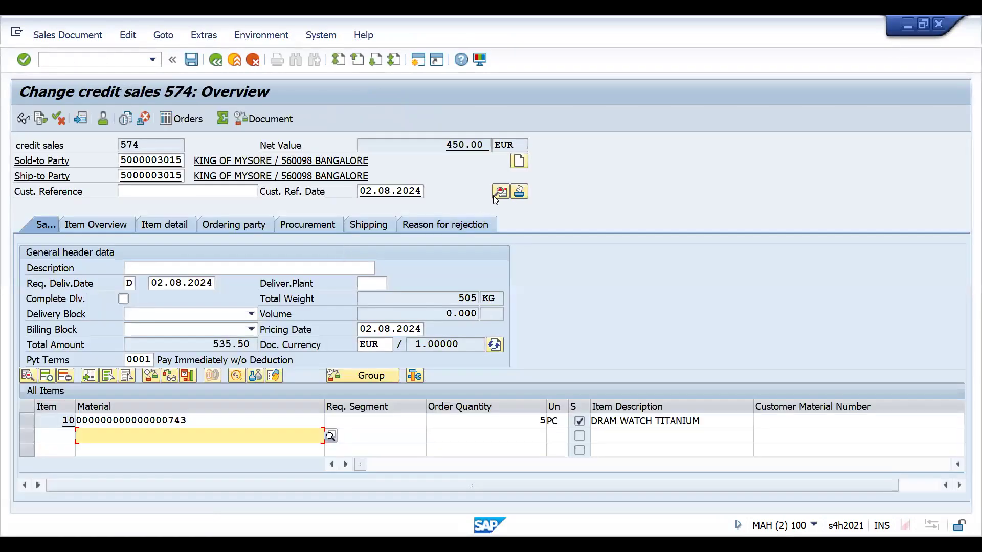
left_click(494, 194)
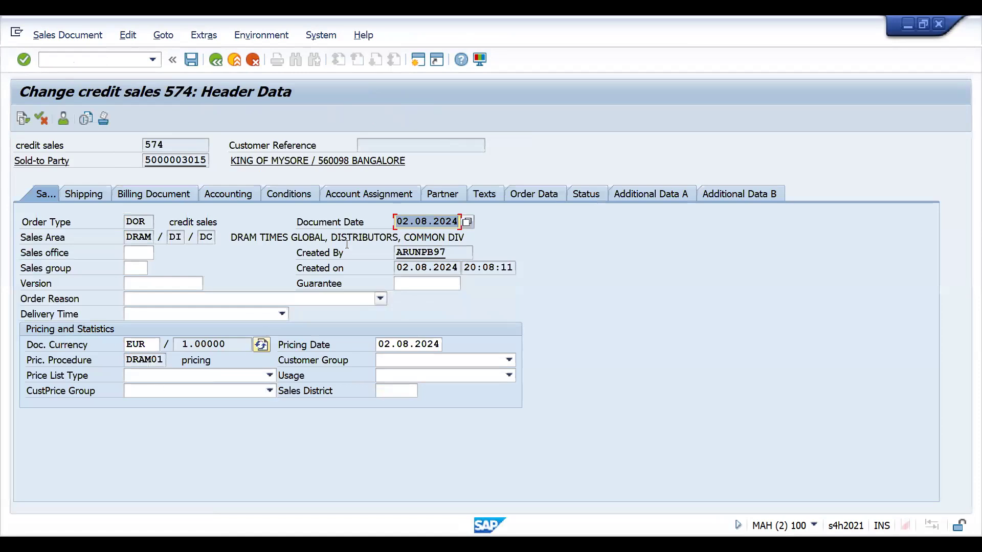
left_click(579, 196)
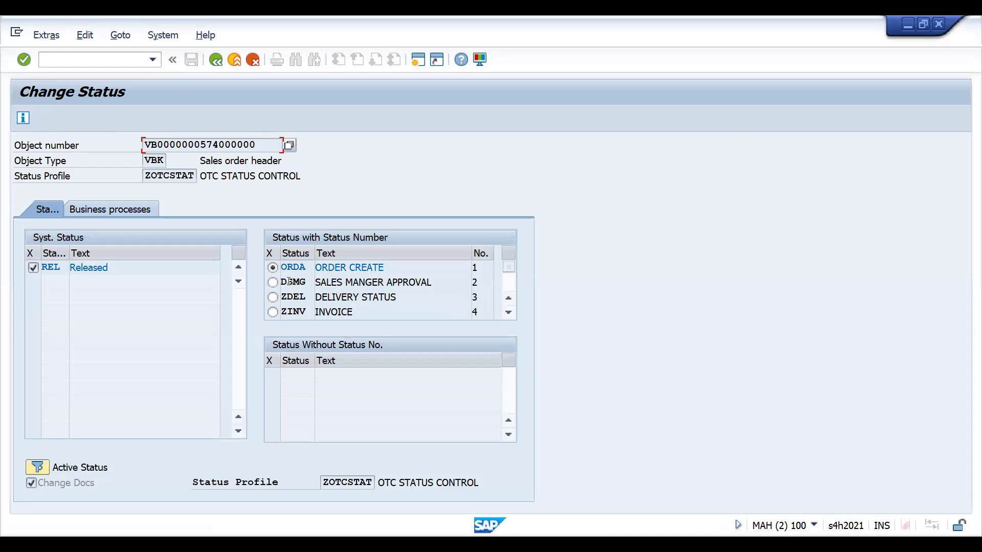
left_click(274, 283)
key("F3")
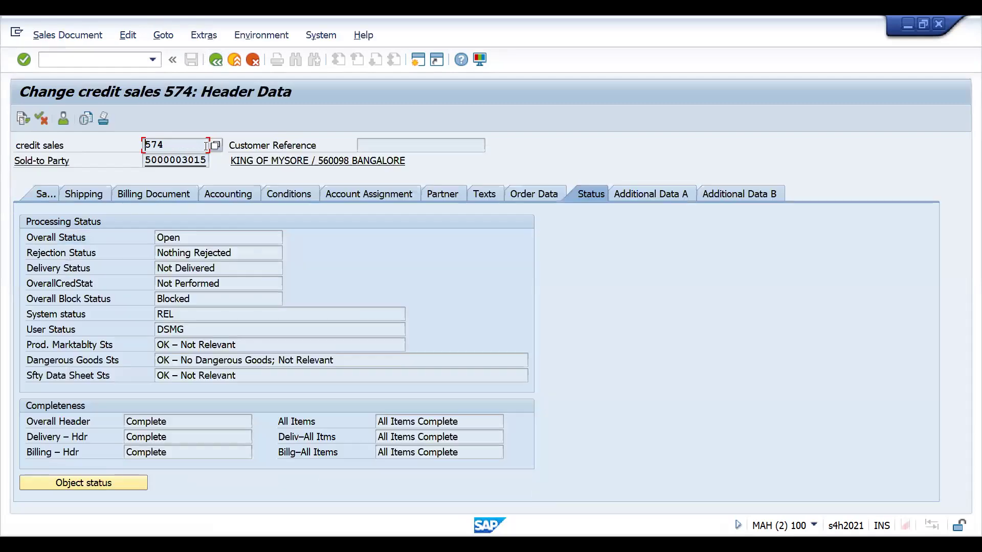
key("ctrl+s")
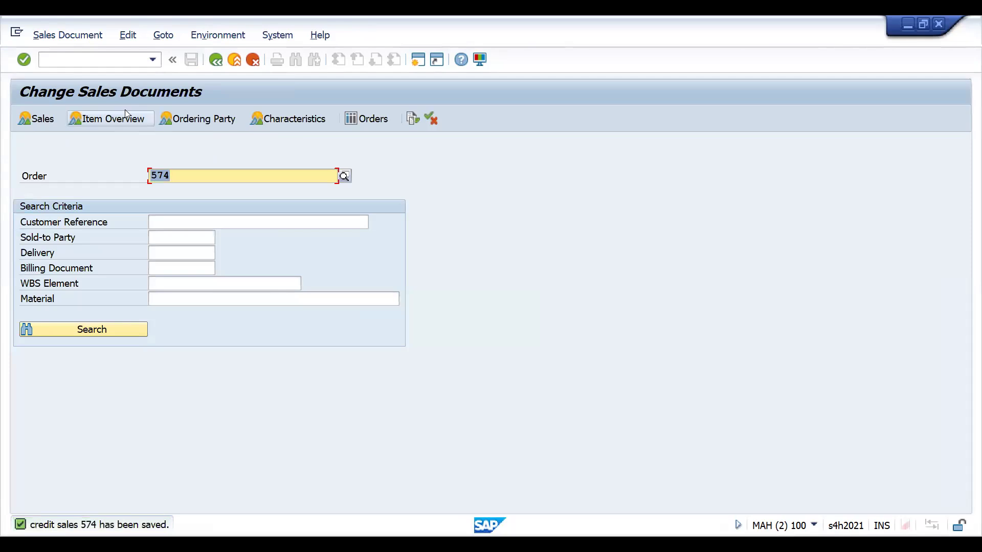
- Try creating the outbound delivery again with the order in status DSMG
left_click(101, 65)
type("/NVL01")
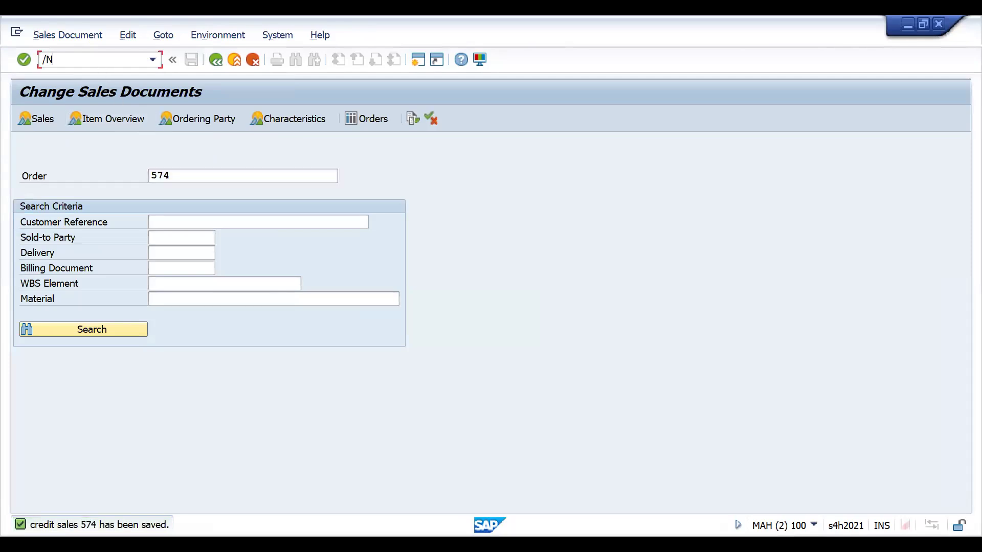
key("Return")
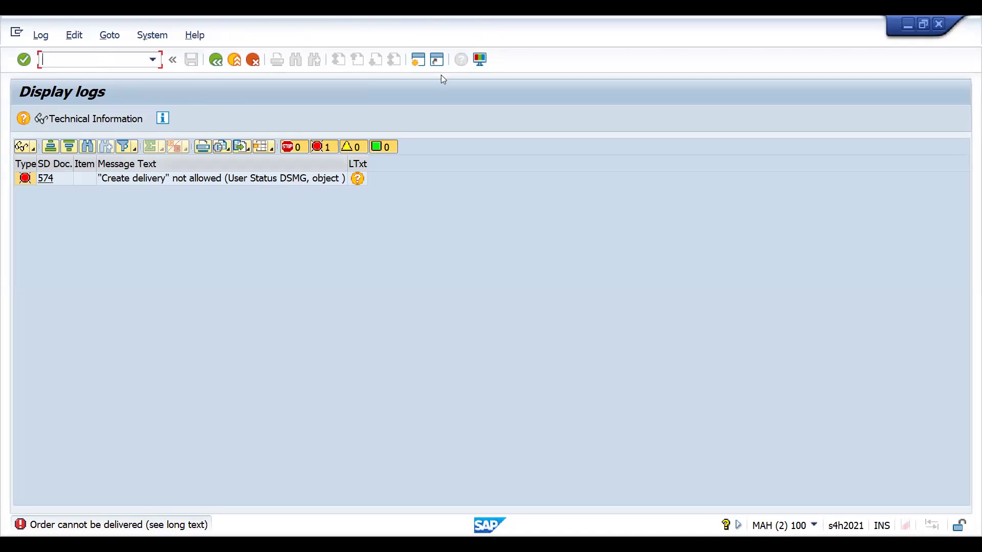
- Check the transaction control of user status DSMG in status profile ZOTCSTAT
key("alt+Tab")
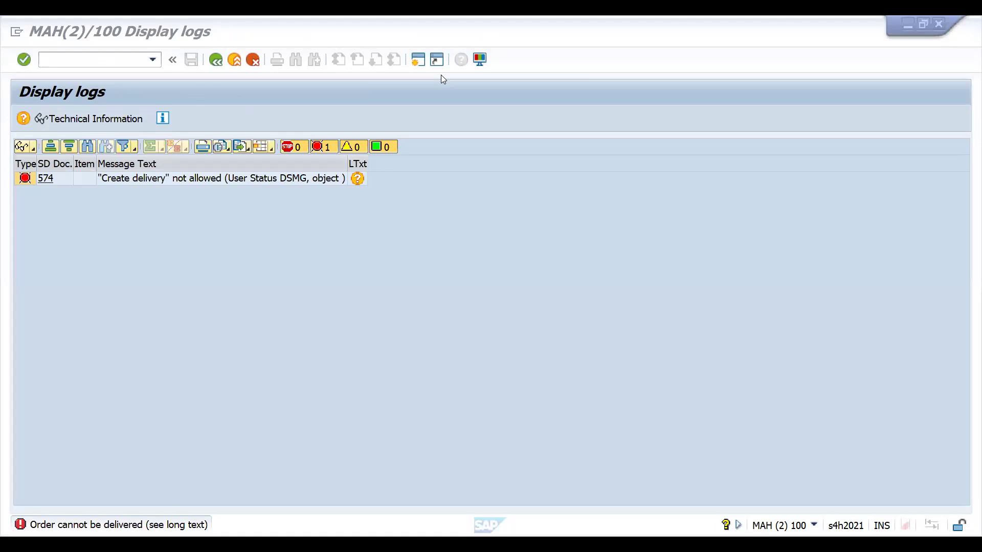
key("alt+Tab")
key("F3")
double_click(71, 234)
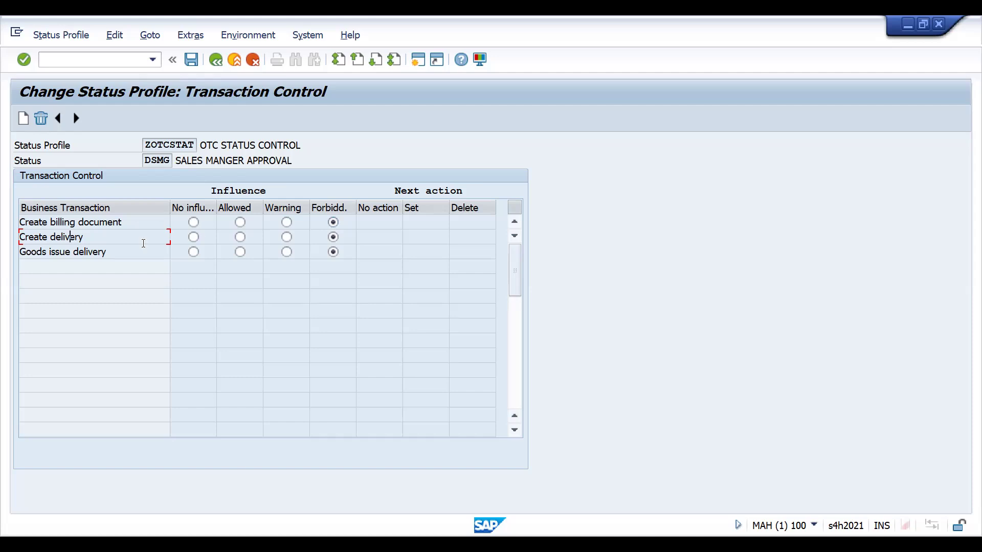
left_click(333, 247)
- Reopen the order in VA02, set its header user status to ZDEL DELIVERY STATUS, and save it
key("alt+Tab")
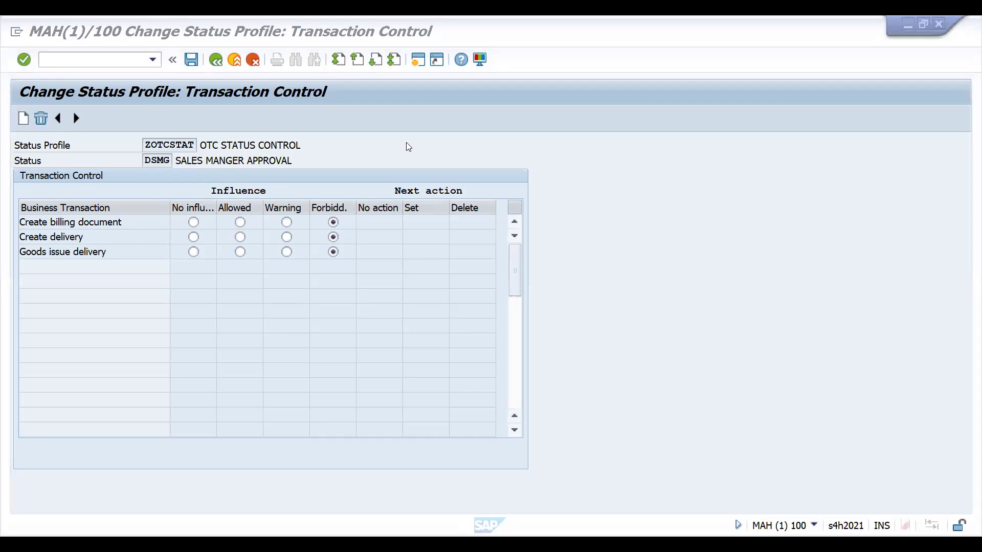
key("F3")
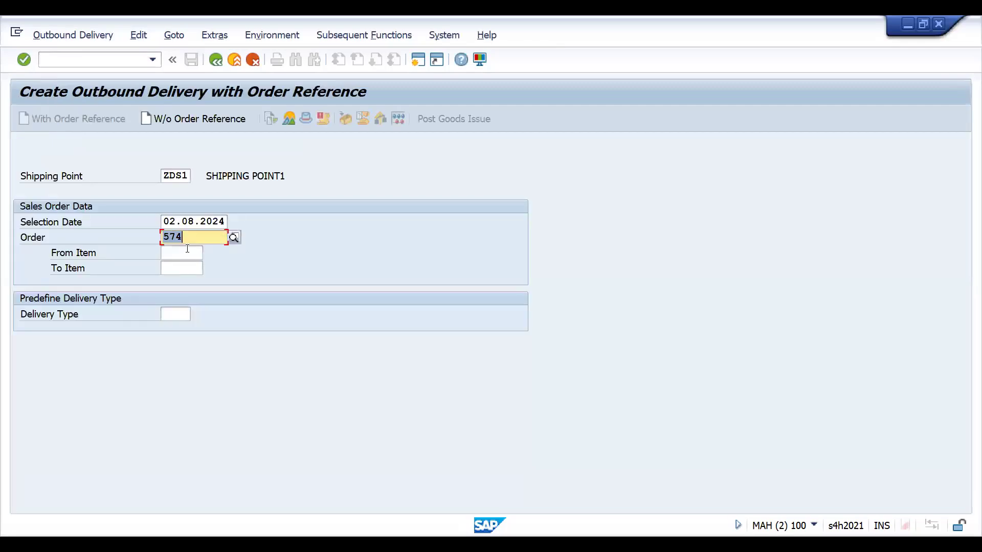
left_click(89, 59)
type("/nva02")
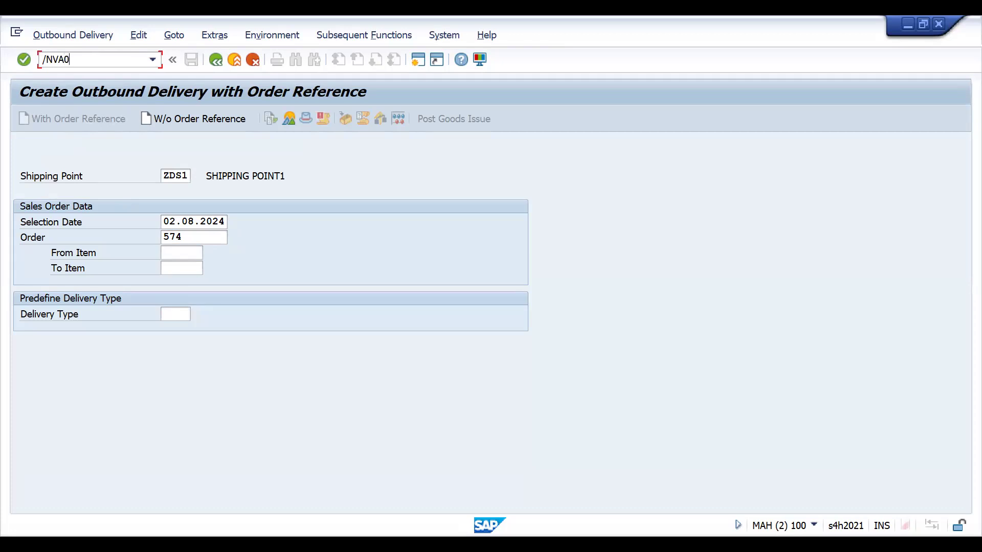
key("Return")
key("Return")
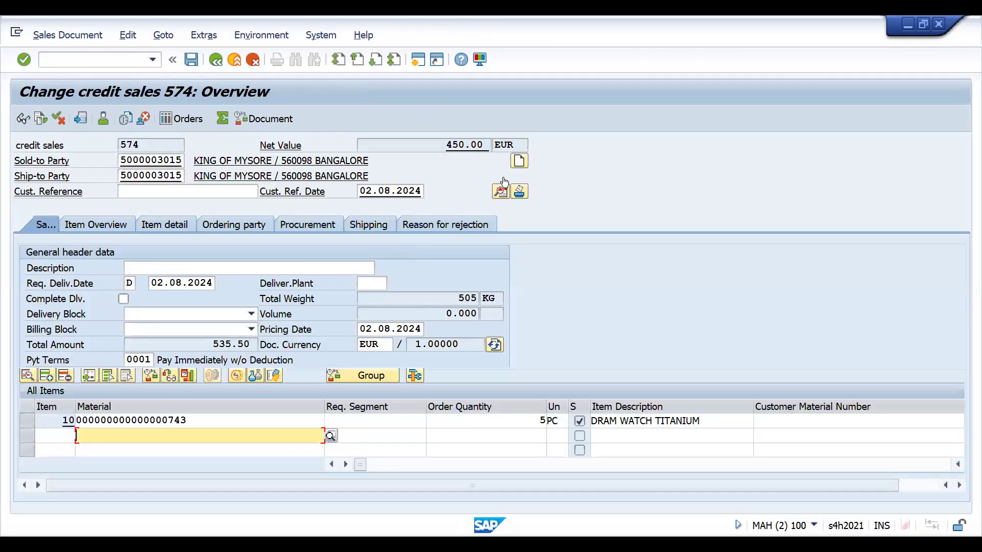
left_click(501, 191)
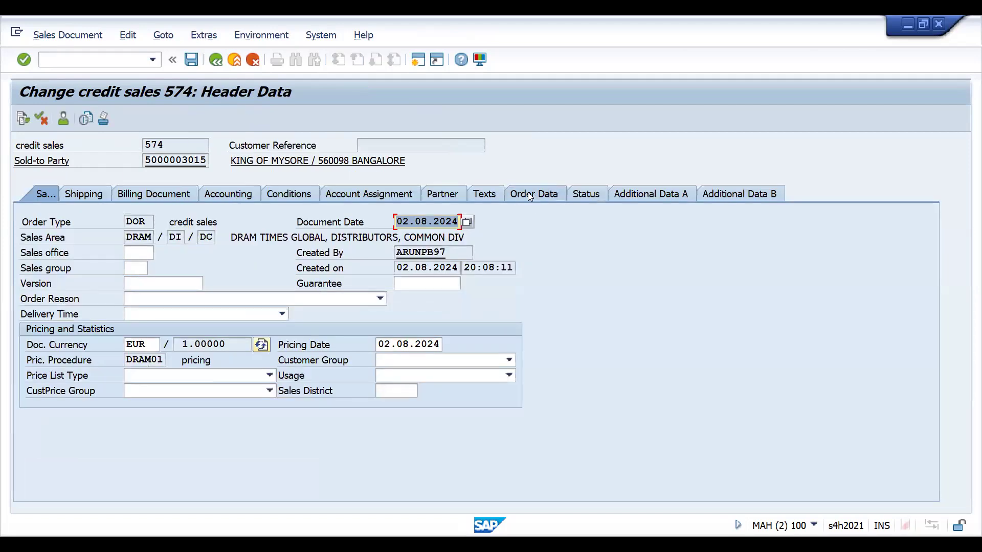
left_click(581, 193)
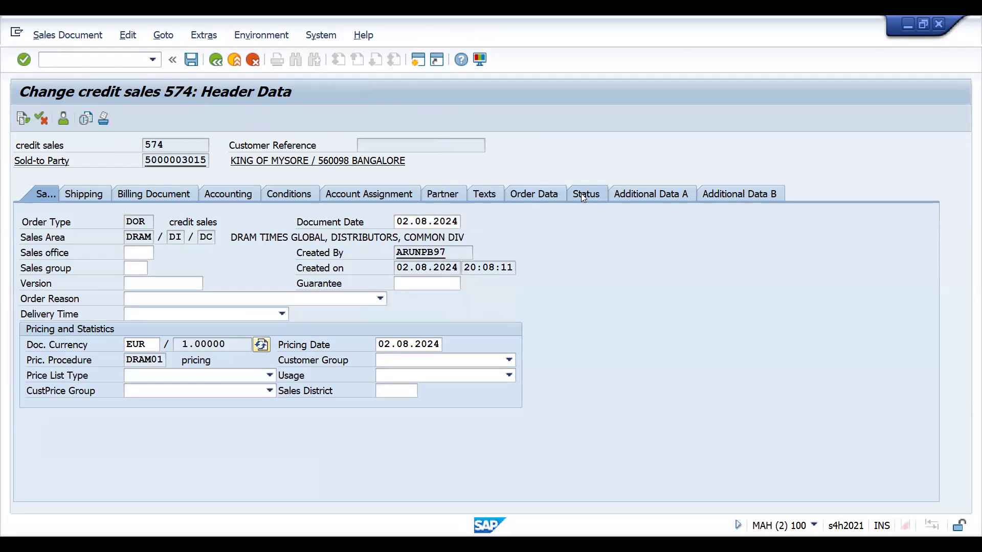
left_click(77, 482)
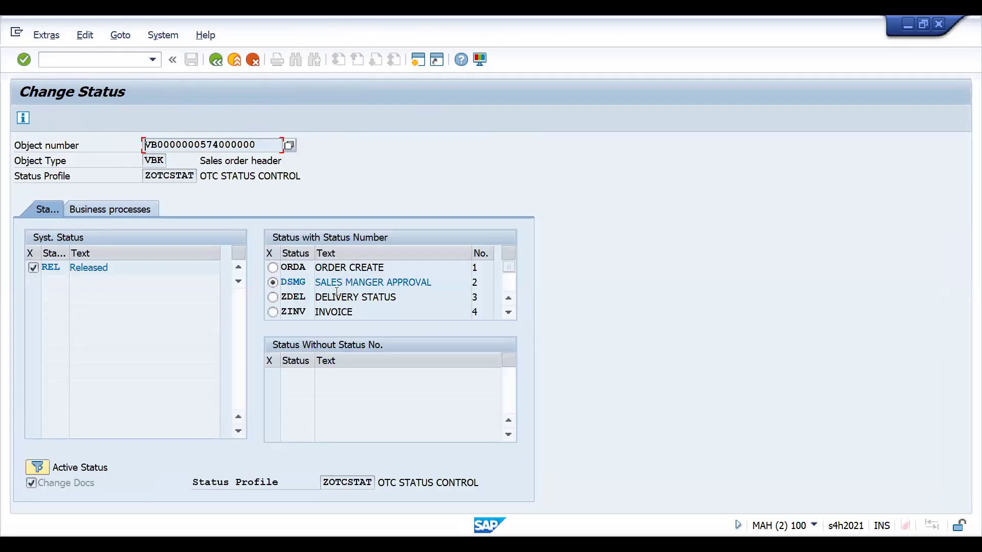
left_click(273, 297)
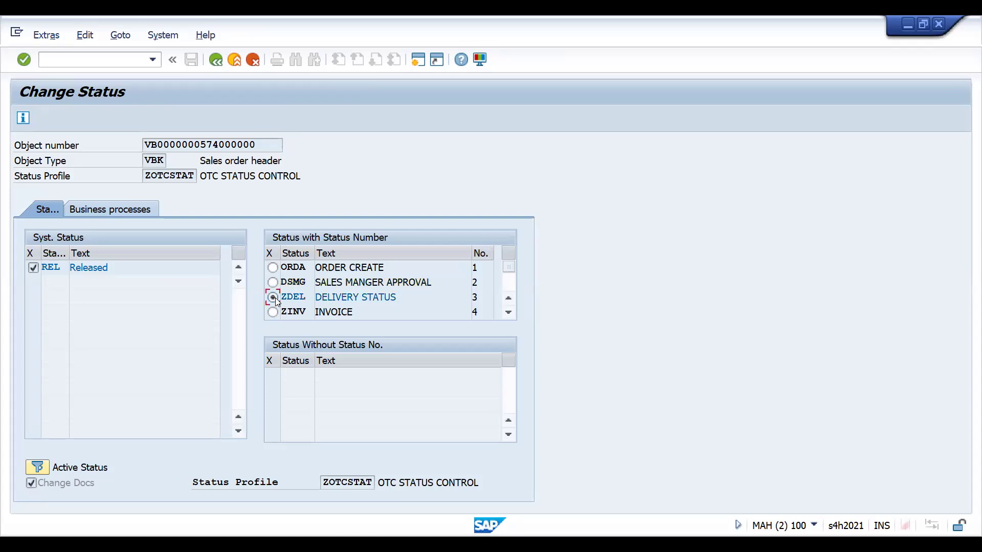
key("F3")
left_click(191, 60)
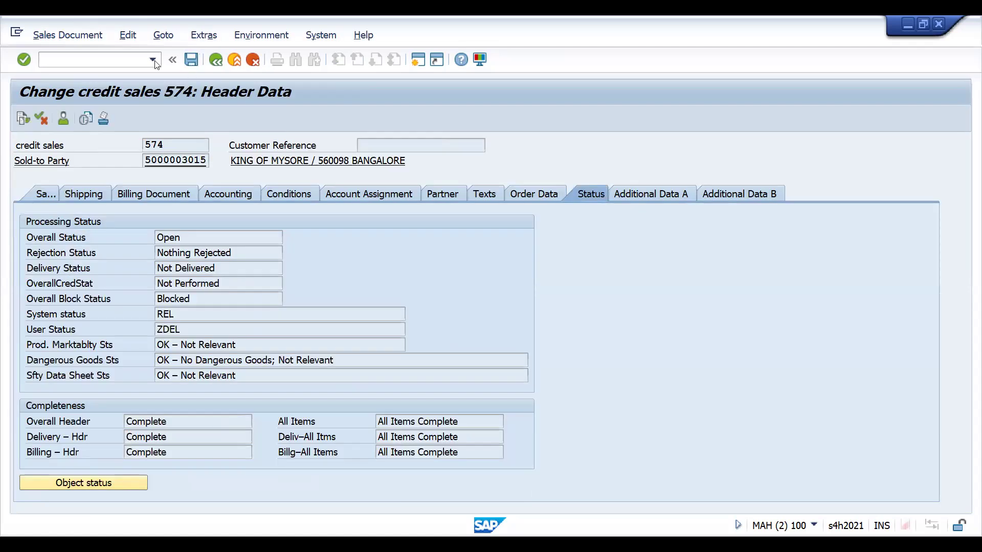
- Create an outbound delivery in VL01N for the sales order in status ZDEL
left_click(101, 60)
type("/NVL01N")
key("Return")
key("Return")
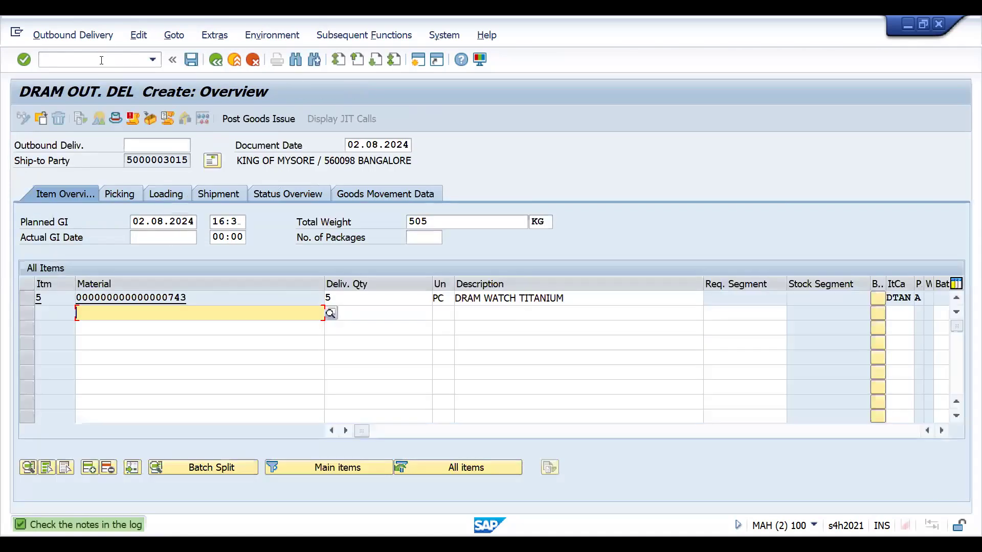
- Enter a picked quantity of 5 for the delivery item and post the goods issue
left_click(429, 299)
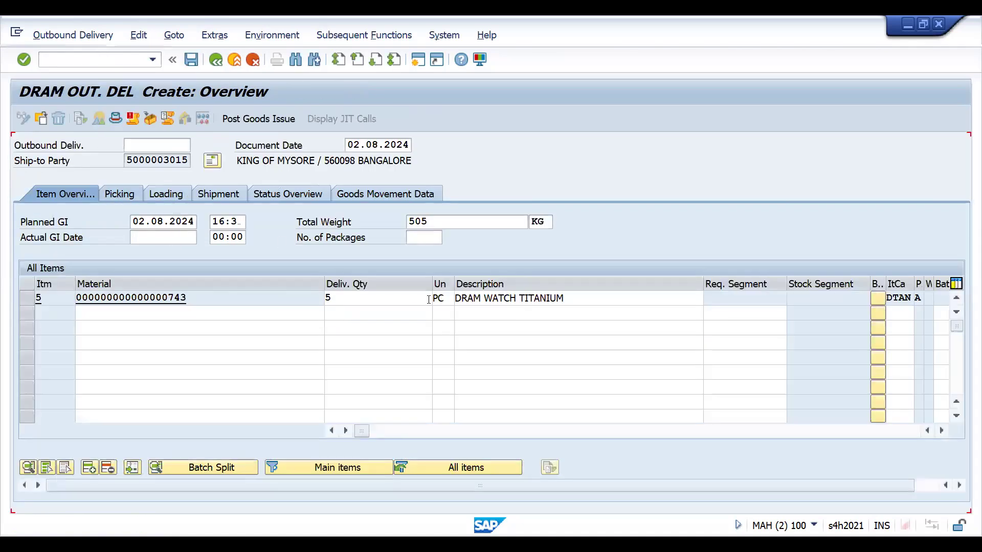
left_click(623, 299)
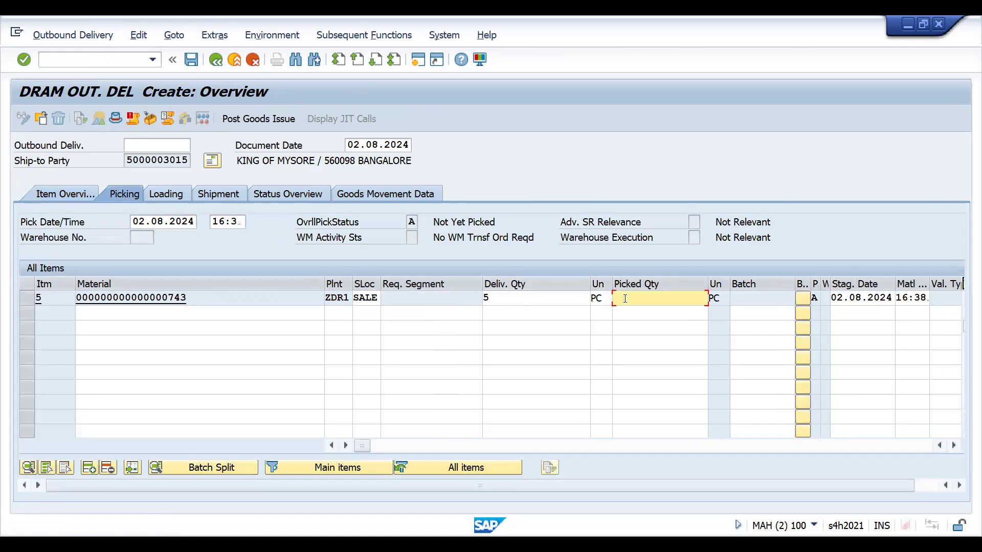
type("5")
key("Return")
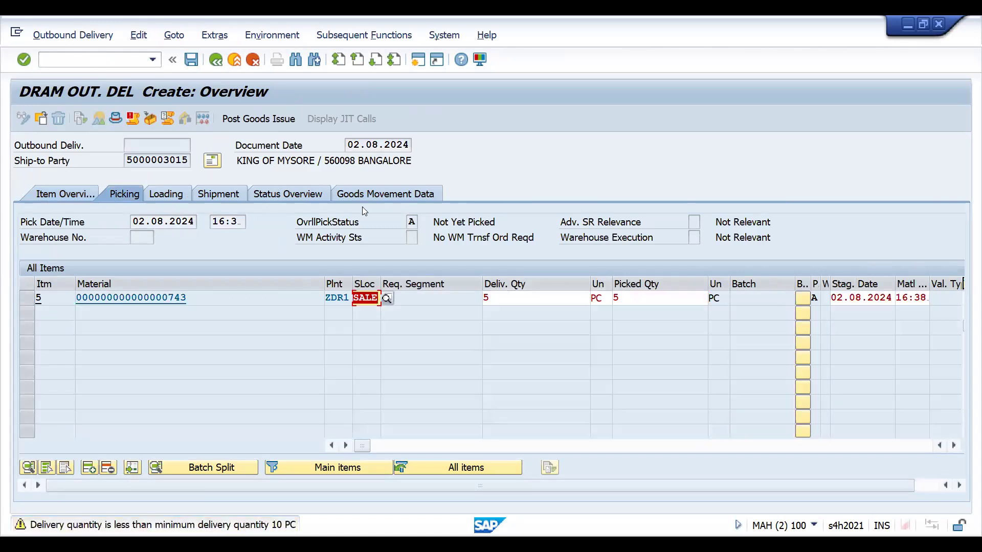
key("Return")
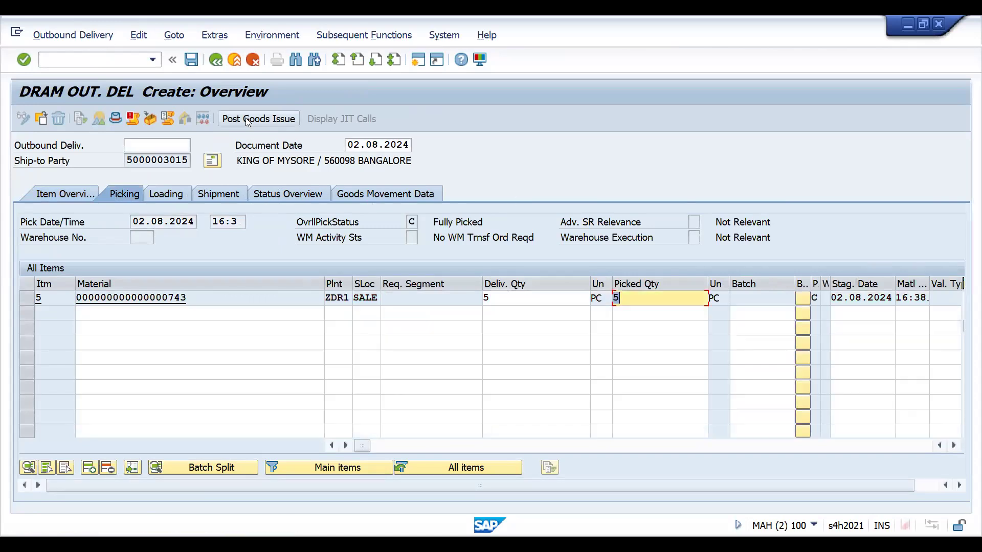
left_click(246, 120)
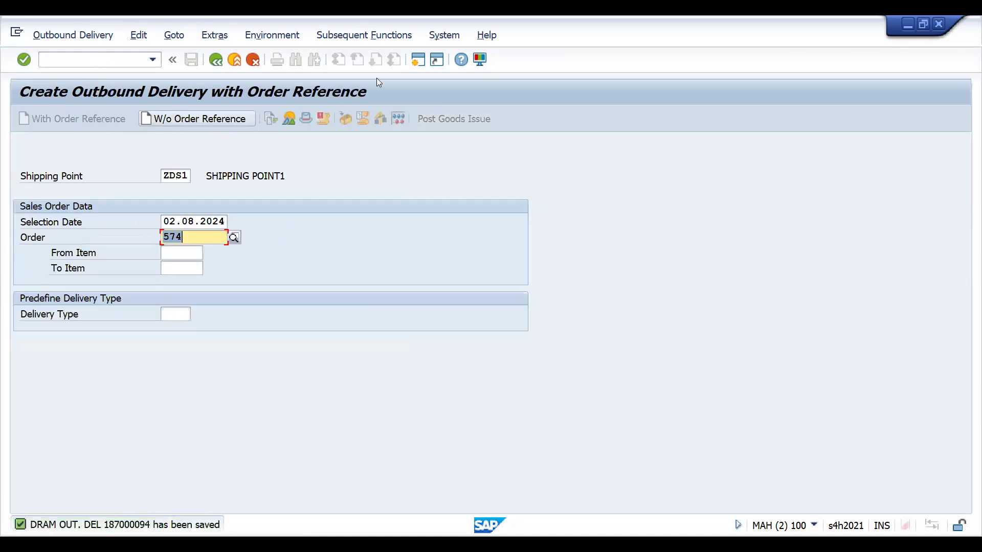
- Check the transaction control of user statuses ZDEL and ZINV in status profile ZOTCSTAT
key("alt+Tab")
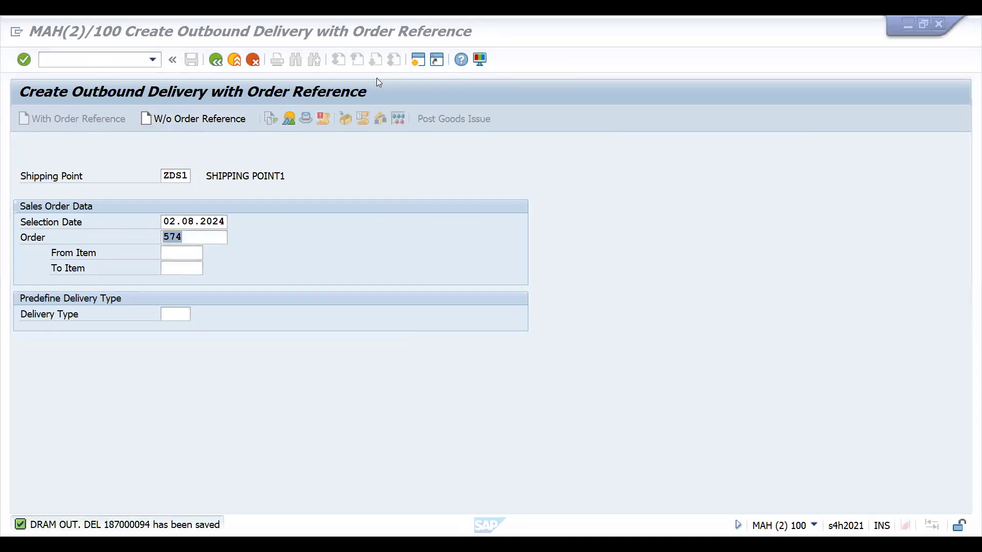
key("alt+Tab")
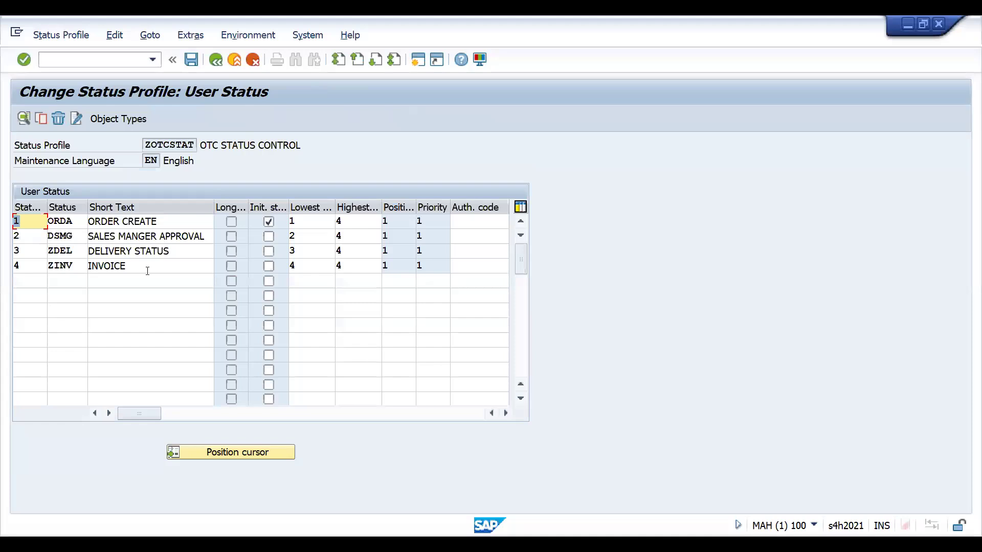
double_click(147, 253)
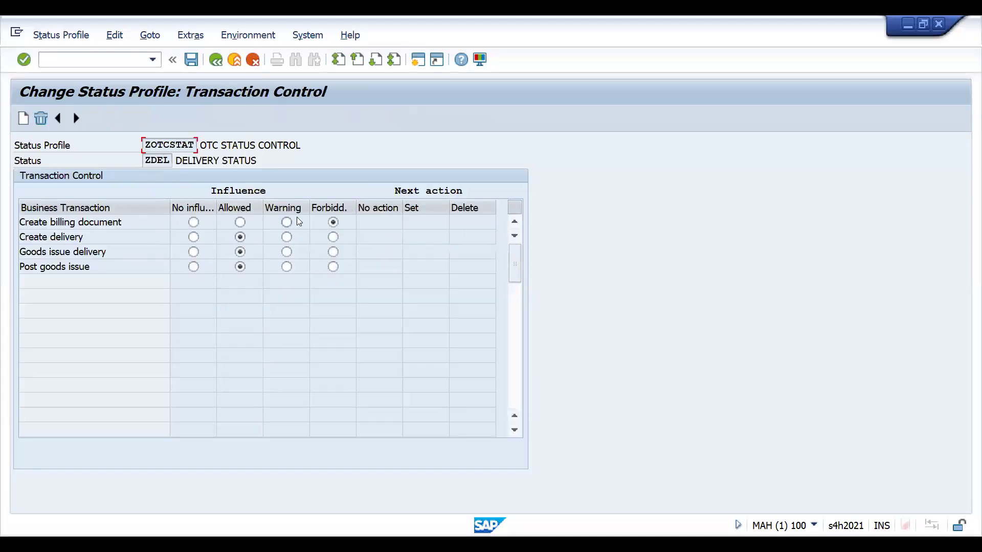
left_click(333, 223)
left_click(215, 60)
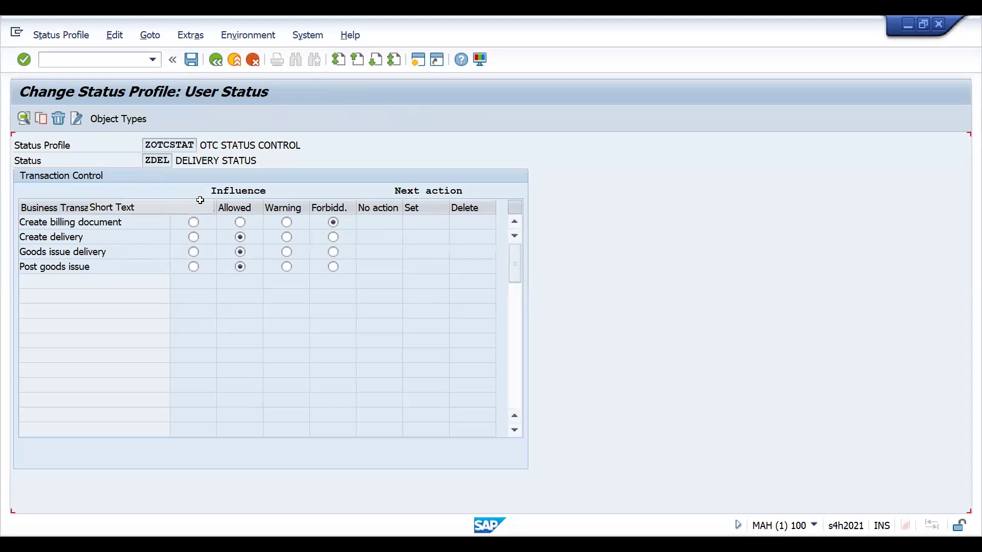
double_click(149, 268)
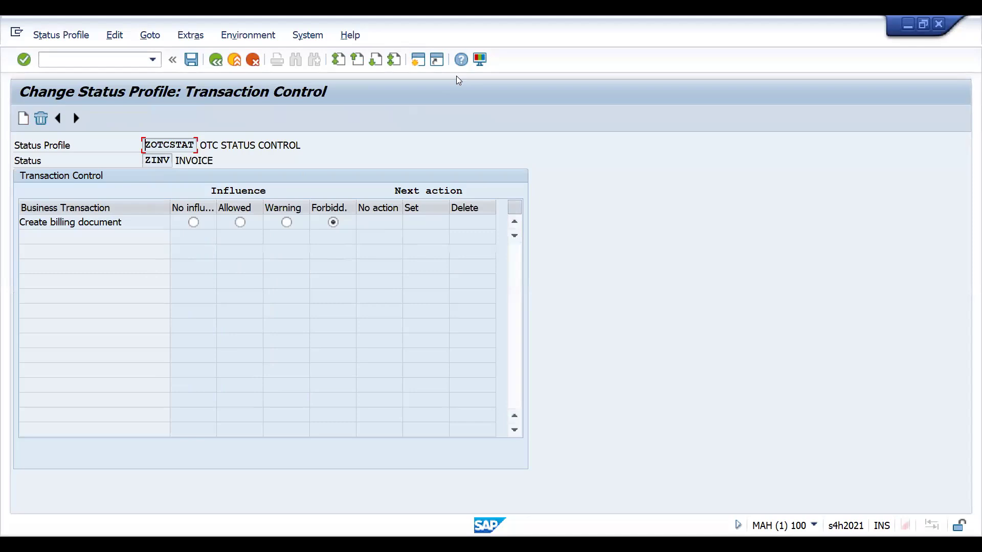
- Try creating the billing document for the delivery in VF01 with the order in status ZDEL, and open the log
key("alt+Tab")
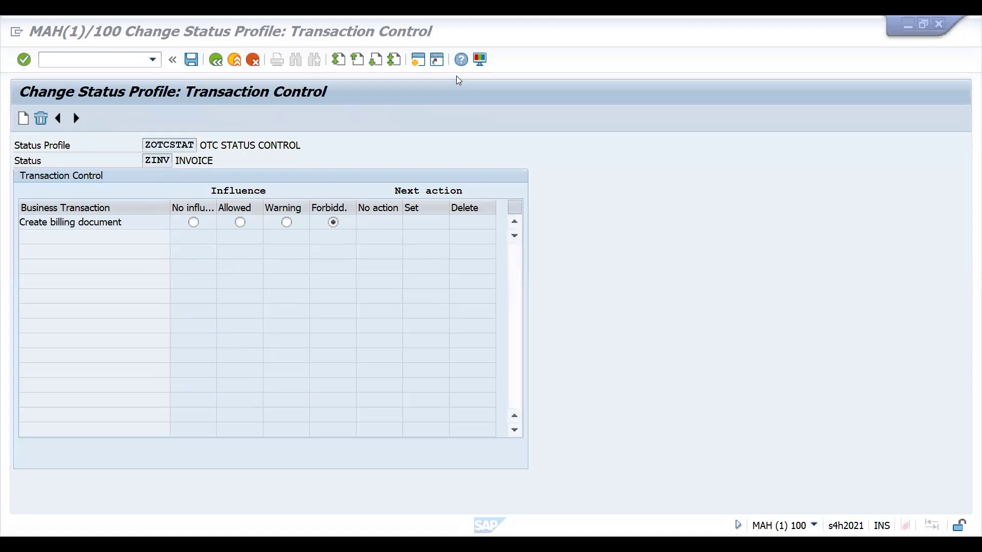
key("alt+Tab")
left_click(92, 61)
type("/NVF01")
key("Return")
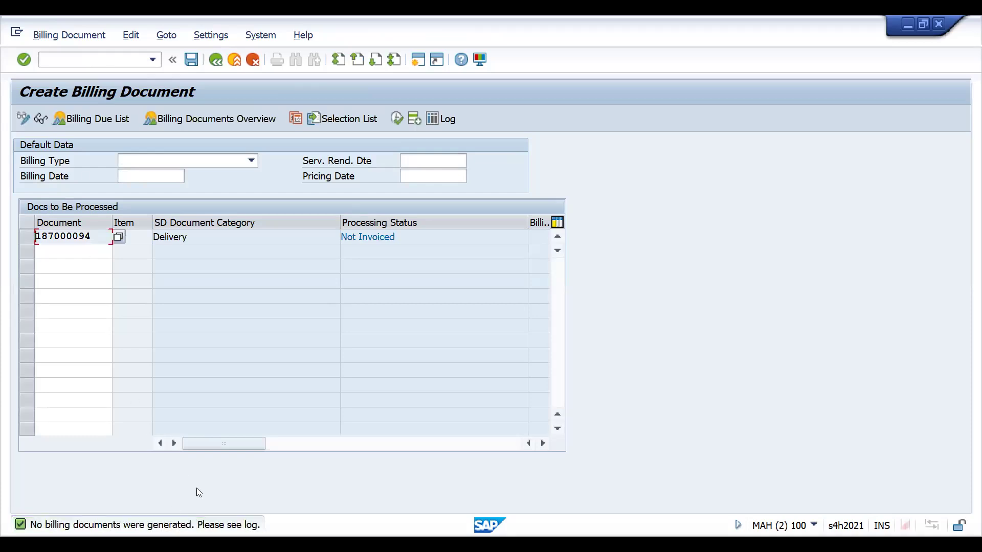
left_click(132, 36)
left_click(146, 92)
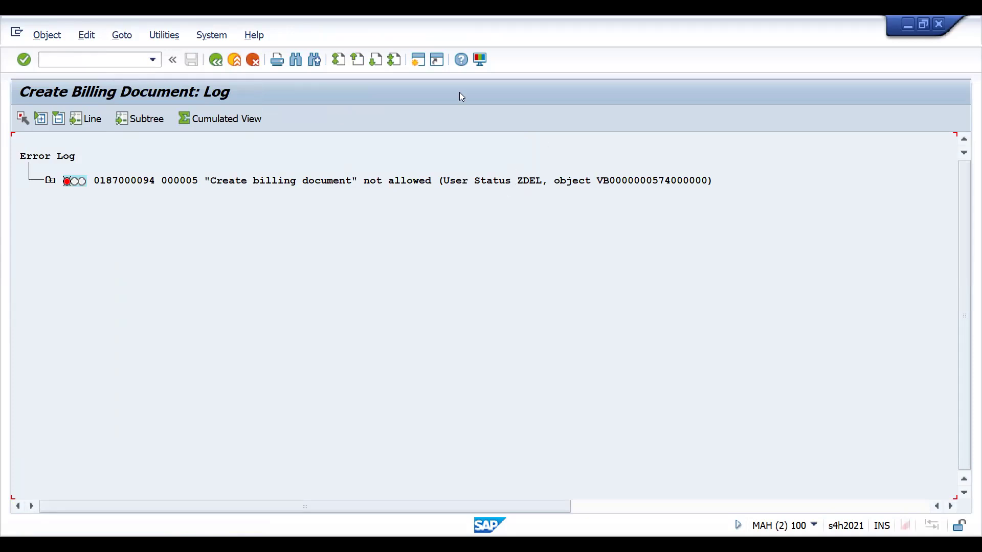
- Reopen the order in VA02, set its header user status to ZINV INVOICE, and save it
left_click(94, 62)
type("/NVA02")
key("Return")
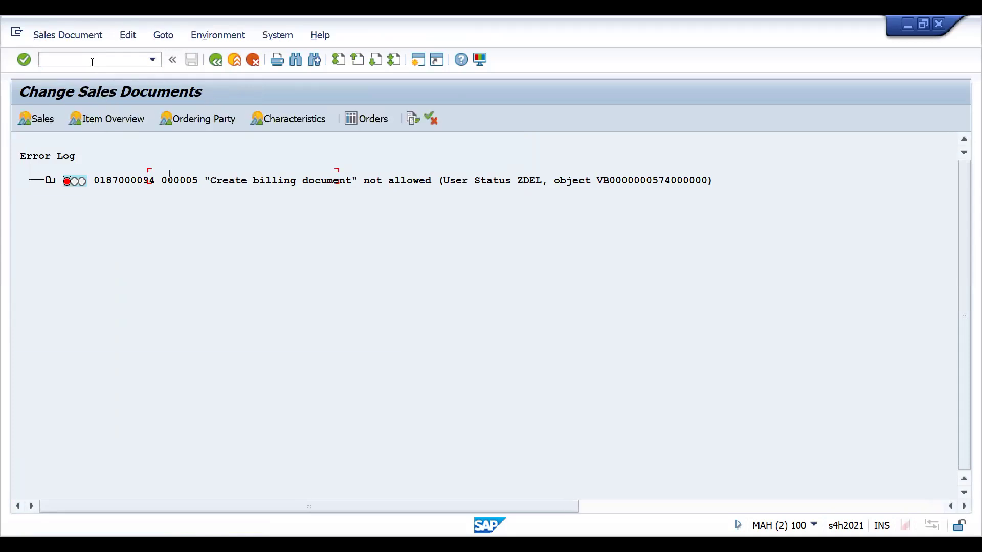
key("Return")
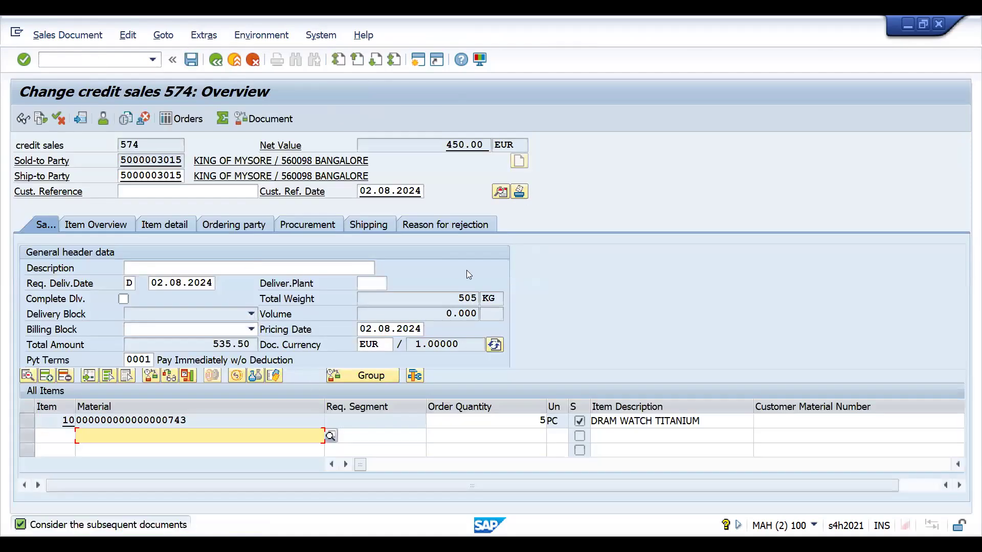
left_click(500, 191)
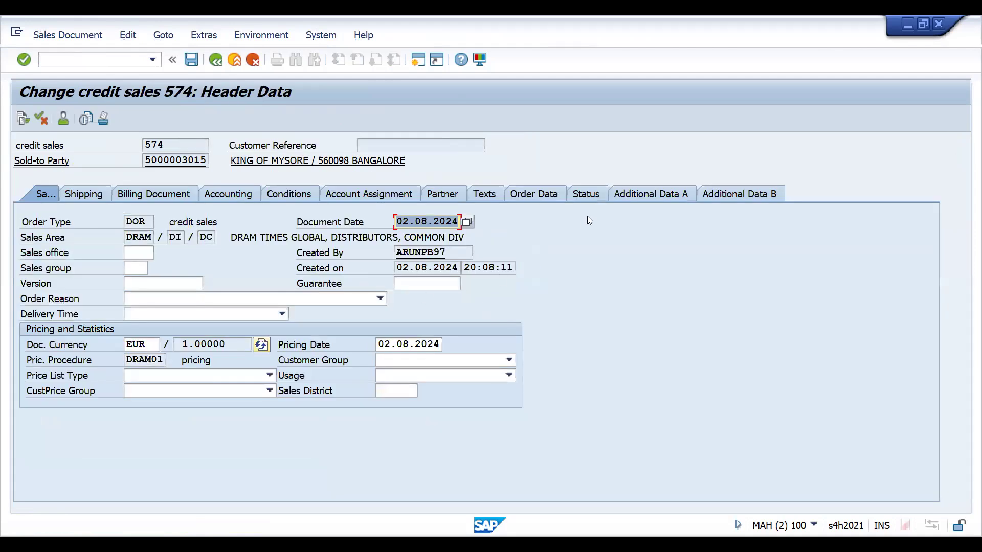
left_click(587, 196)
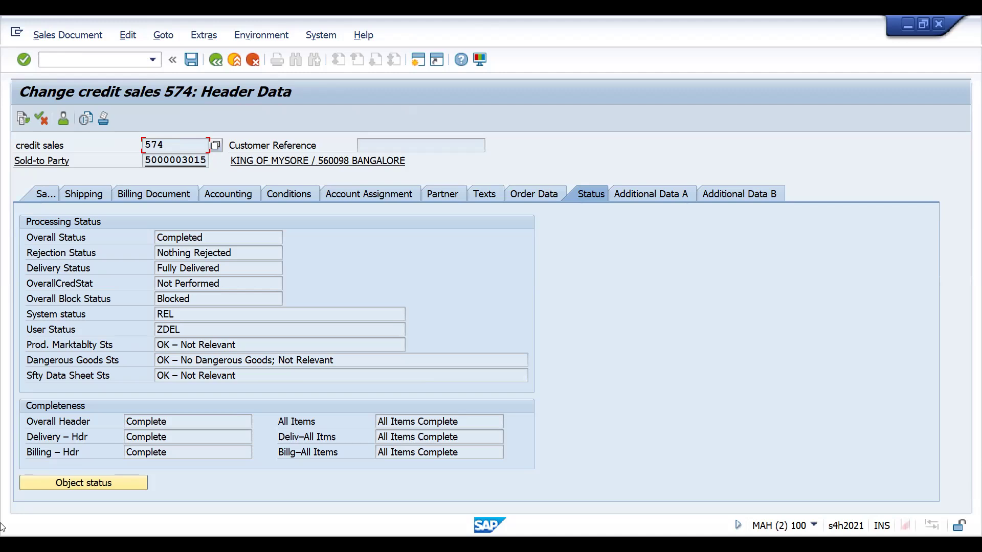
left_click(84, 482)
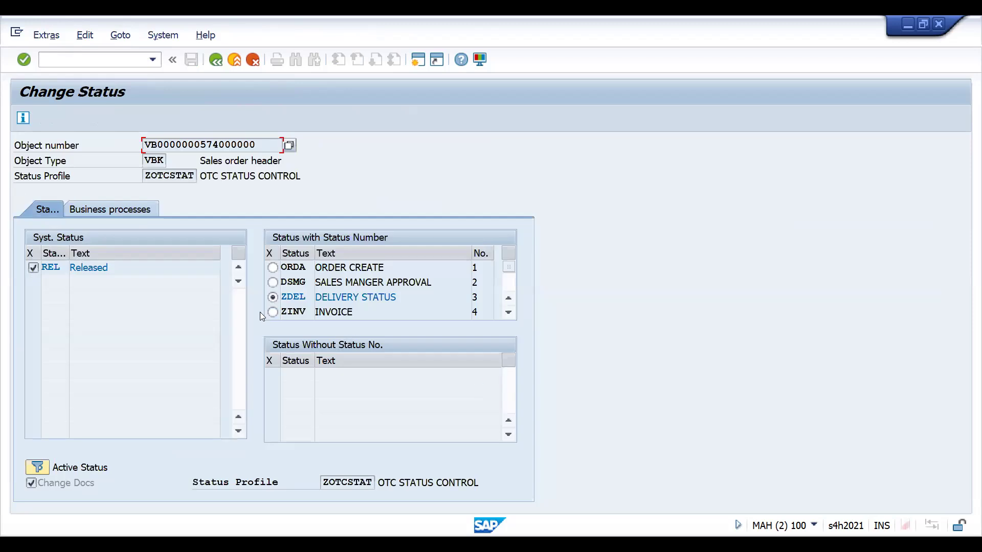
left_click(272, 312)
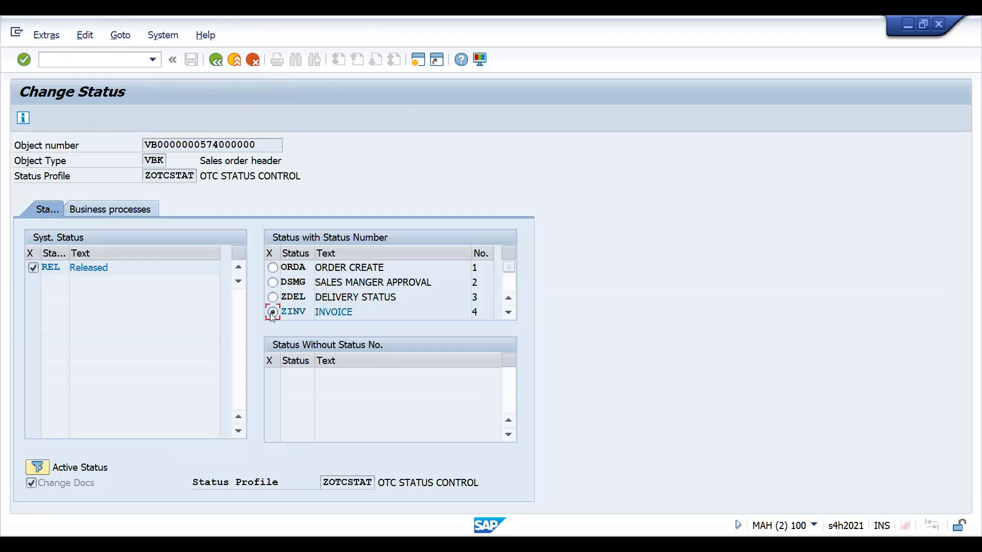
key("F3")
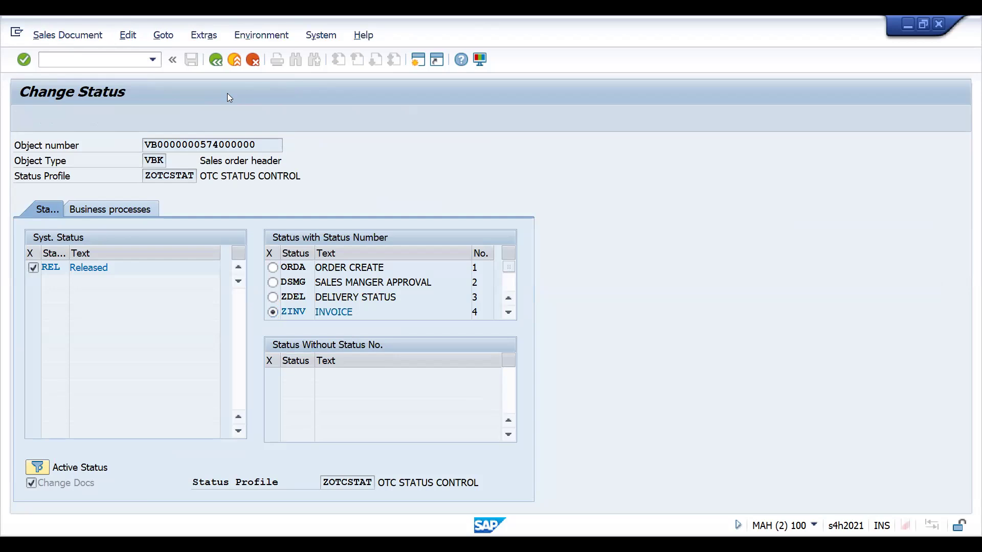
left_click(190, 63)
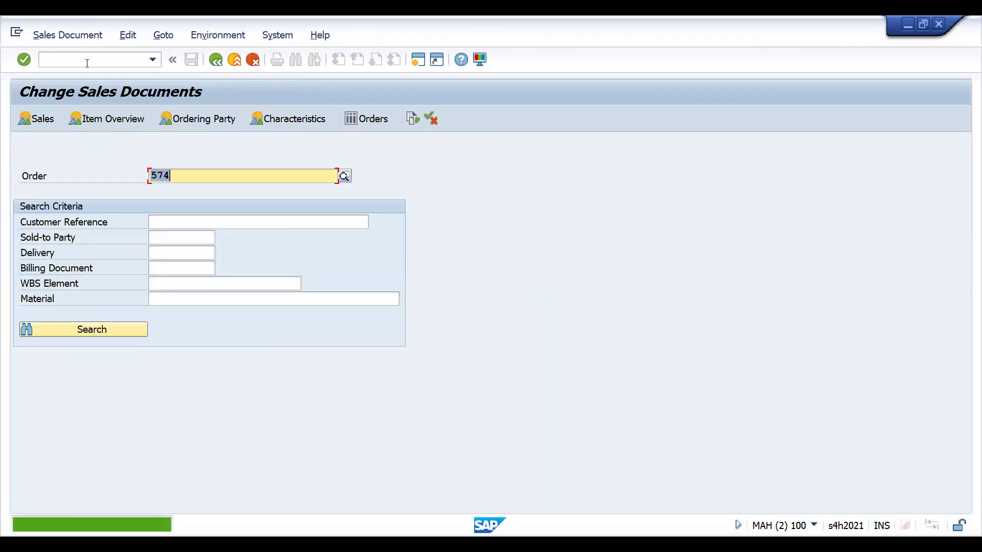
- Try billing the delivery again in VF01 with the order in status ZINV, and open the log
left_click(88, 60)
type("/NVF01")
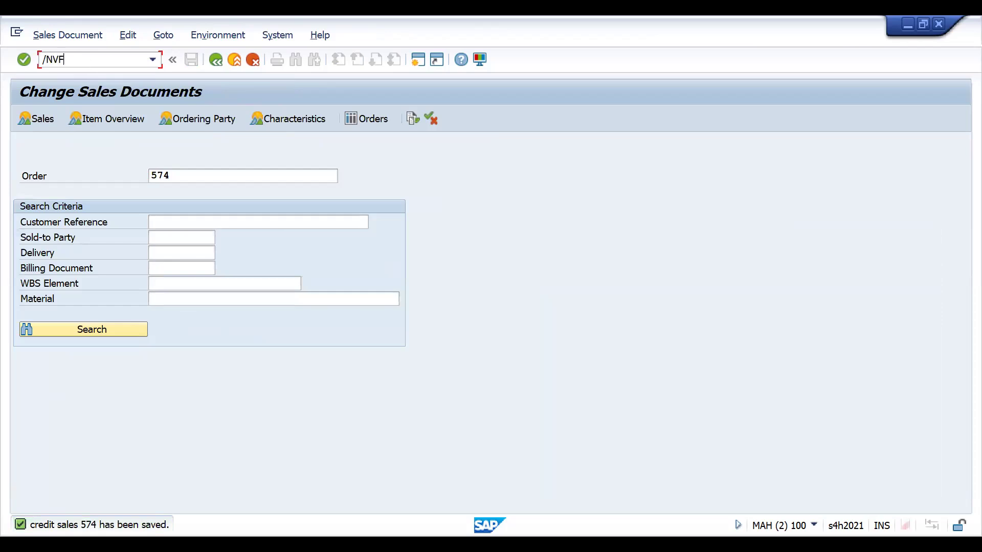
key("Return")
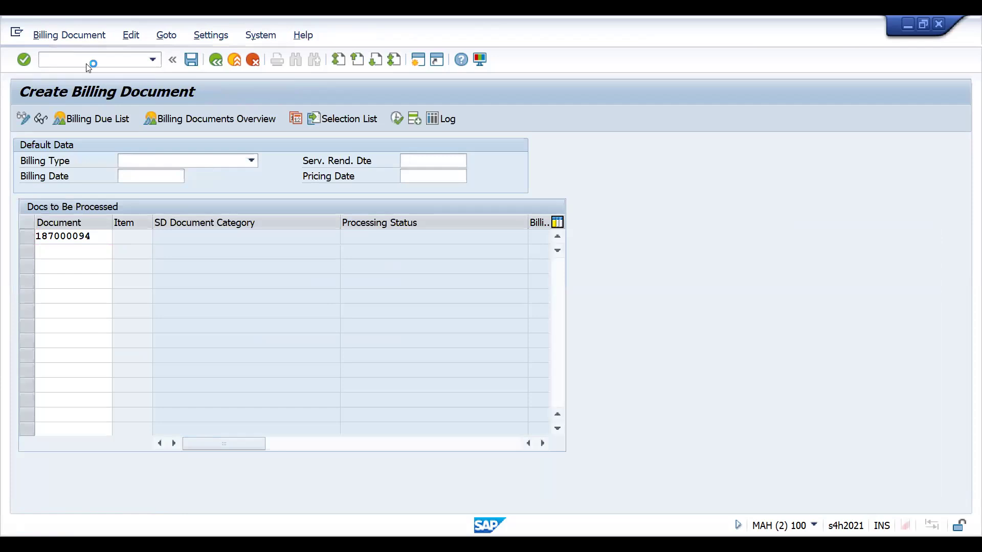
key("Return")
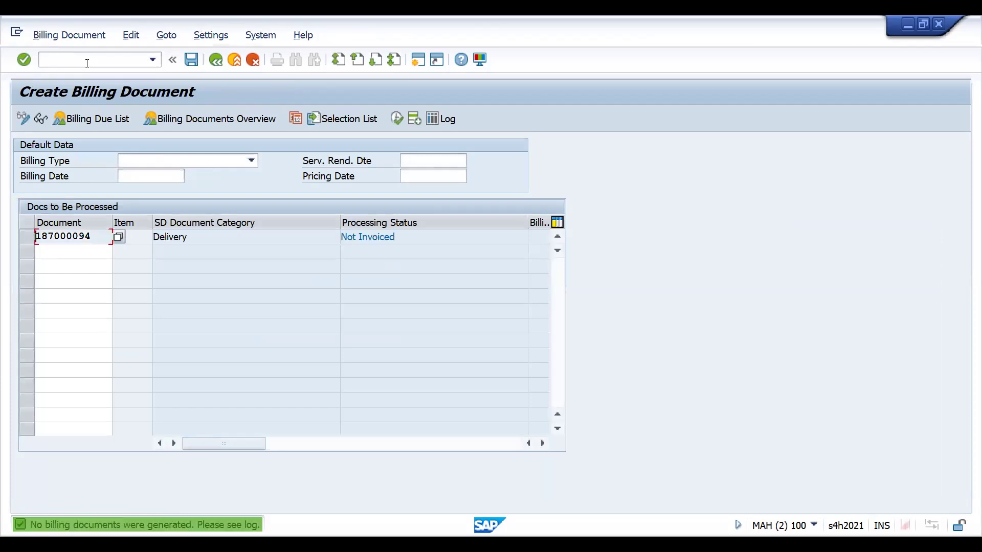
left_click(131, 36)
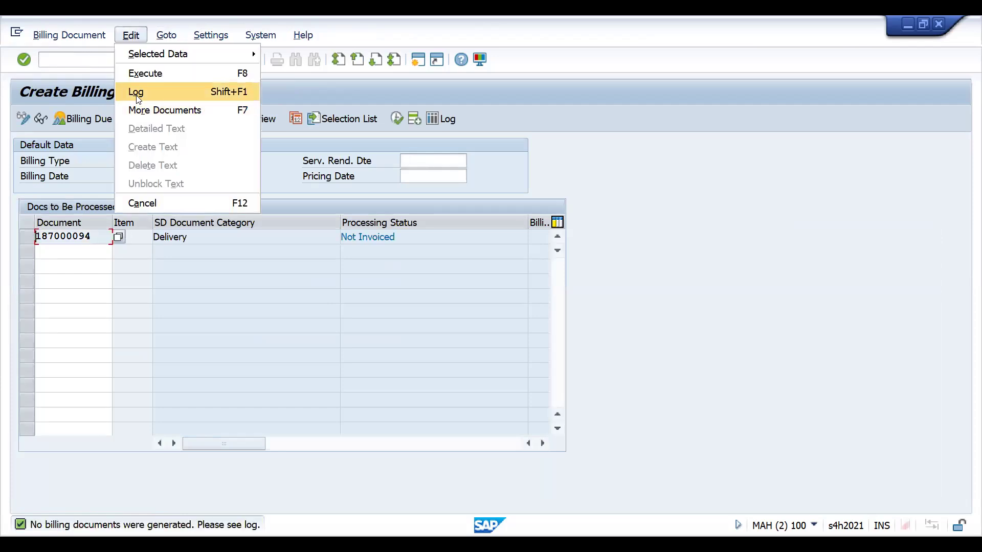
left_click(136, 93)
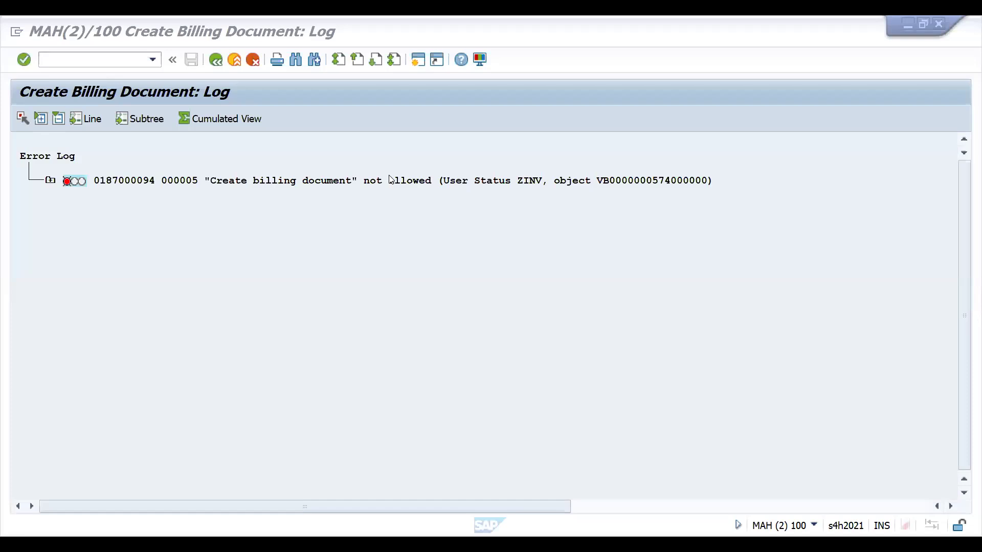
- Set Create billing document to Allowed for user status ZINV in profile ZOTCSTAT and save it under the proposed customizing request
key("alt+Tab")
left_click(240, 223)
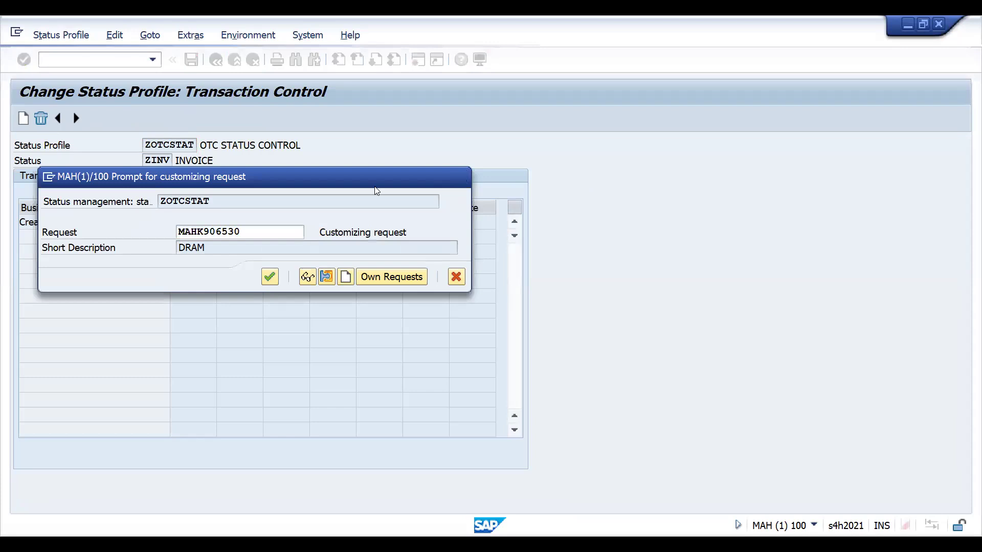
key("Return")
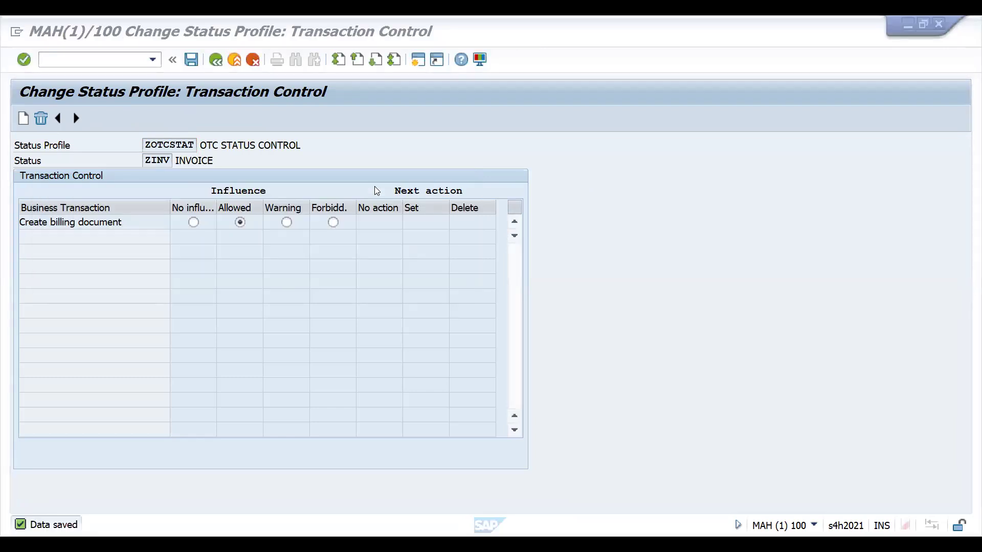
- Create the DF2 DRAM CREDIT INV. billing document for the delivery in VF01 and save it
key("alt+Tab")
type("/N")
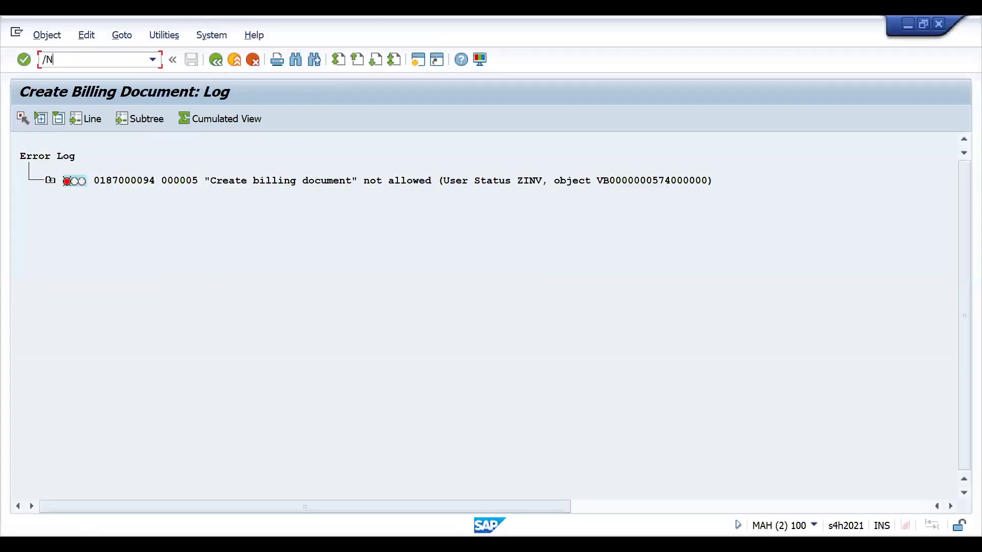
type("VF01")
key("Return")
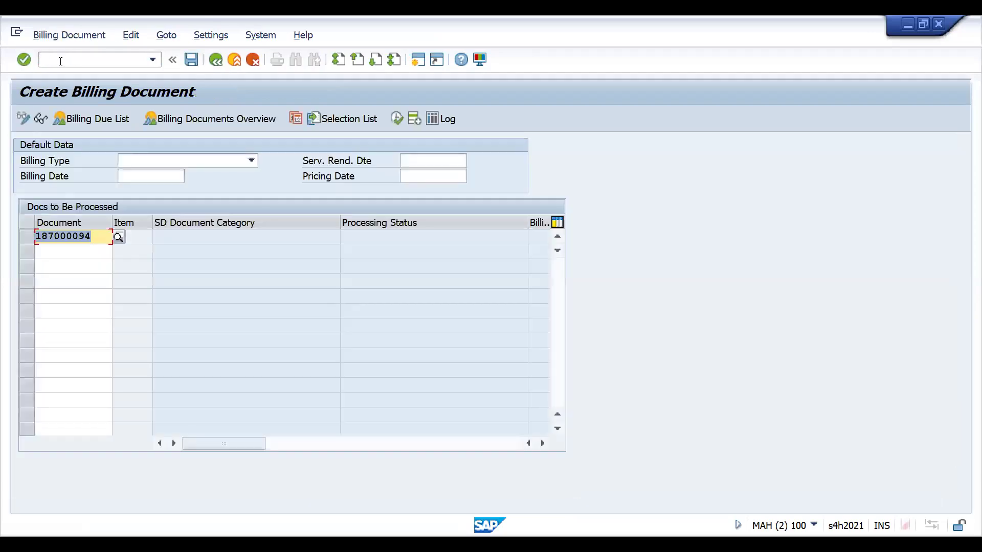
key("Return")
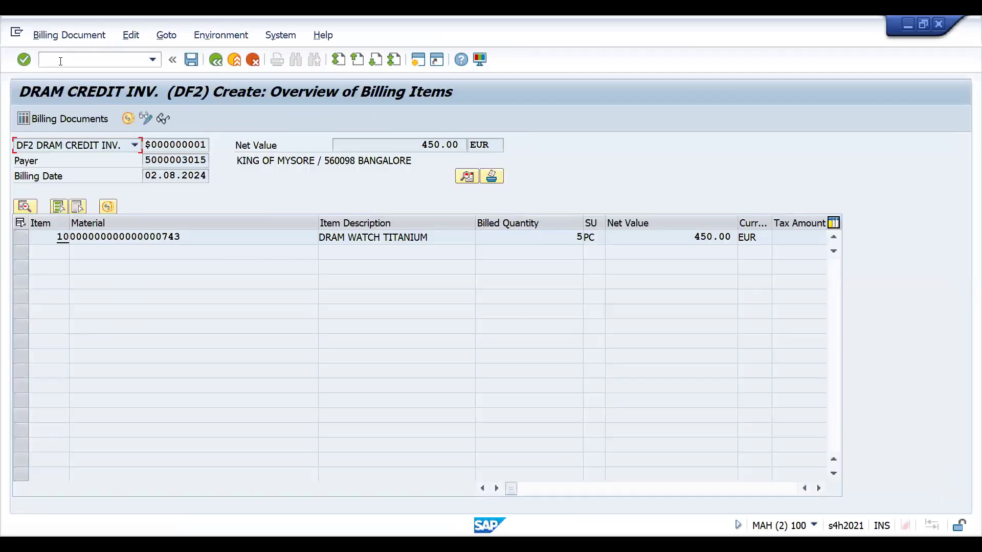
left_click(185, 62)
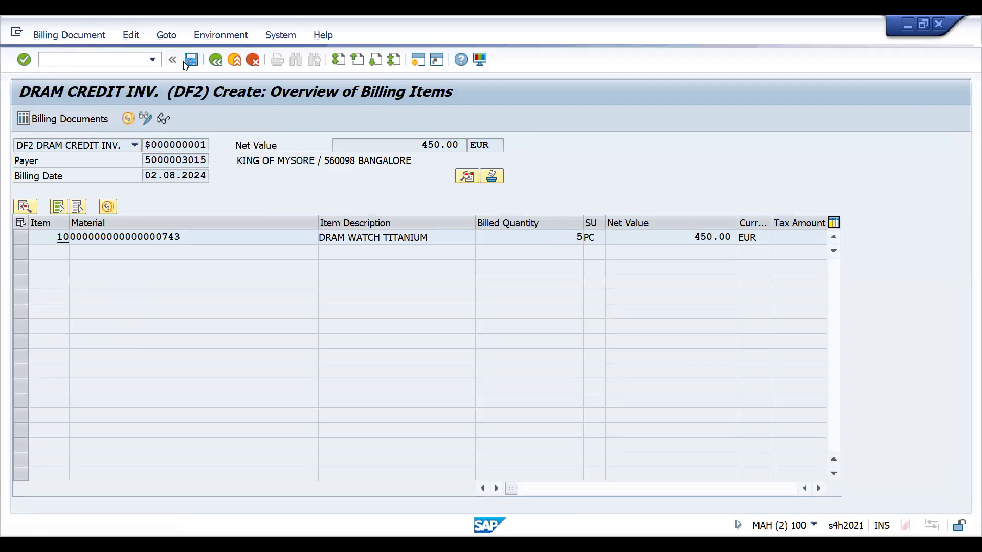
- Display the sales order's document flow from VA03
left_click(122, 61)
type("/NVA03")
key("Return")
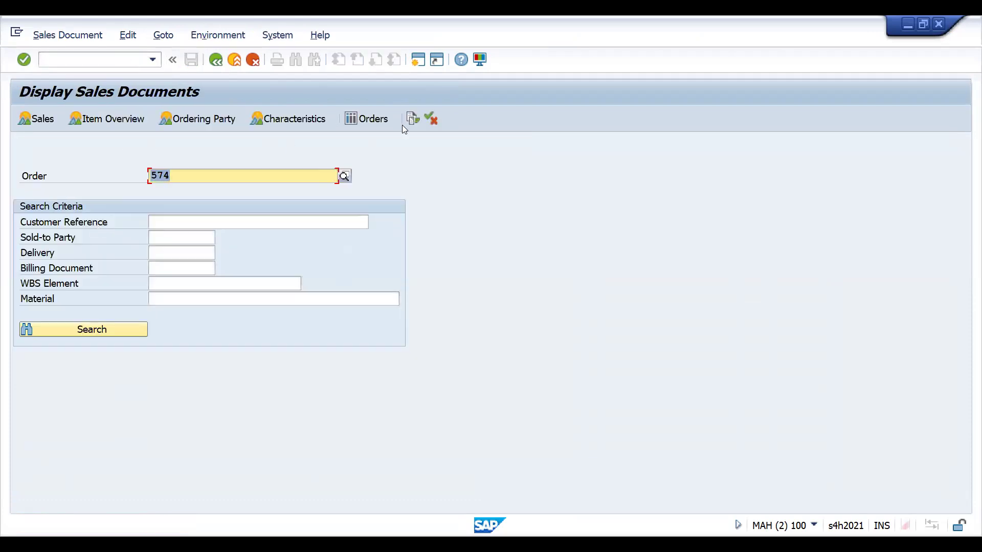
left_click(414, 119)
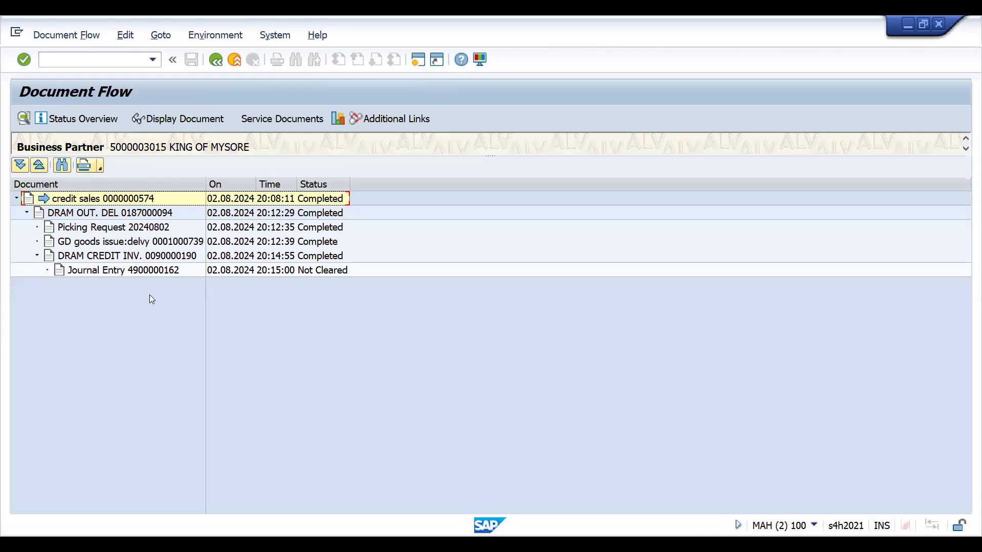
- Display the credit sales order from its document flow, check the header's object status, and return to the document flow
left_click(123, 200)
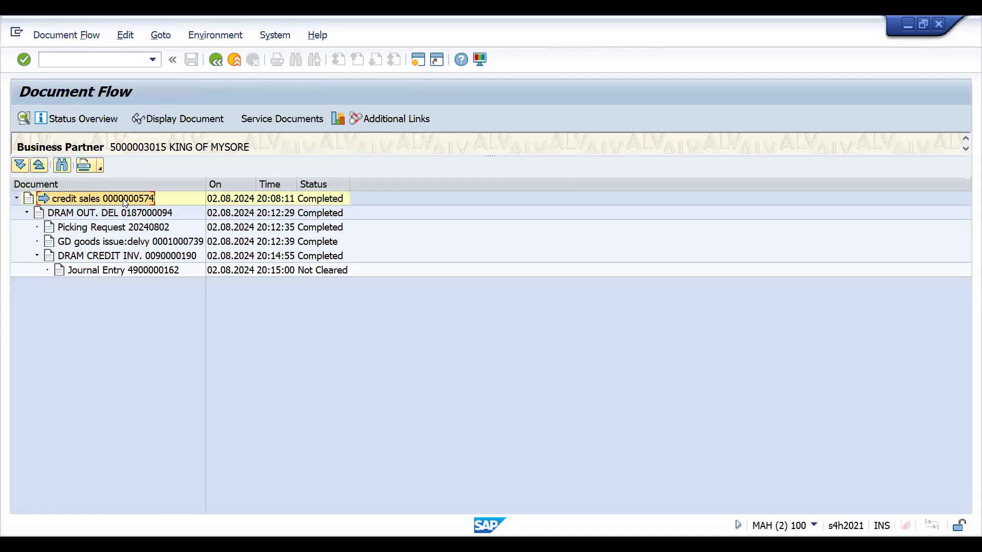
left_click(153, 122)
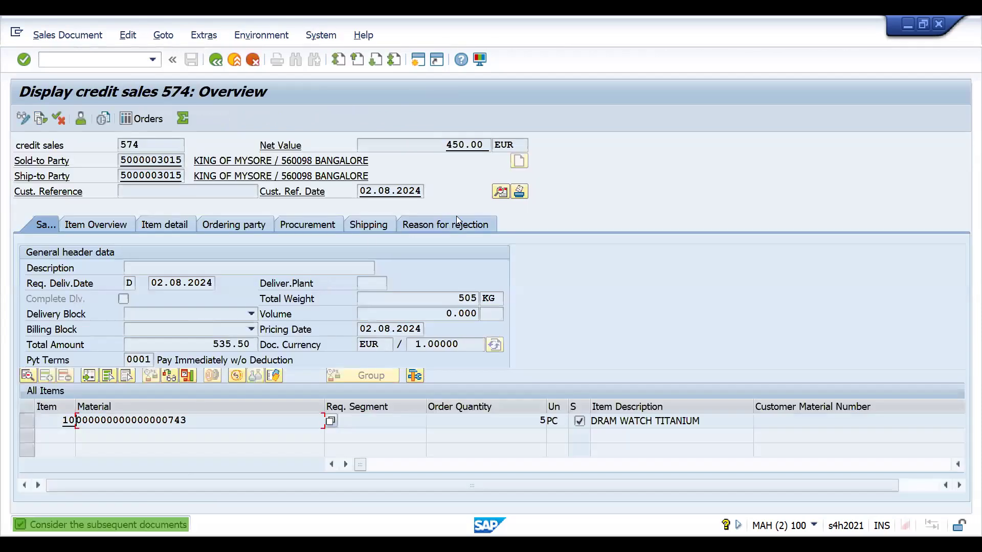
left_click(501, 191)
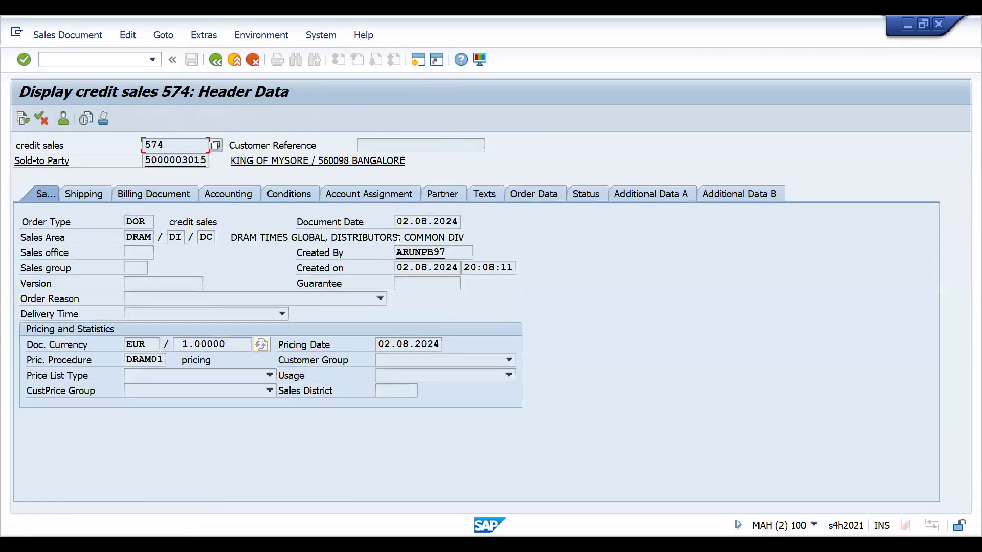
left_click(580, 195)
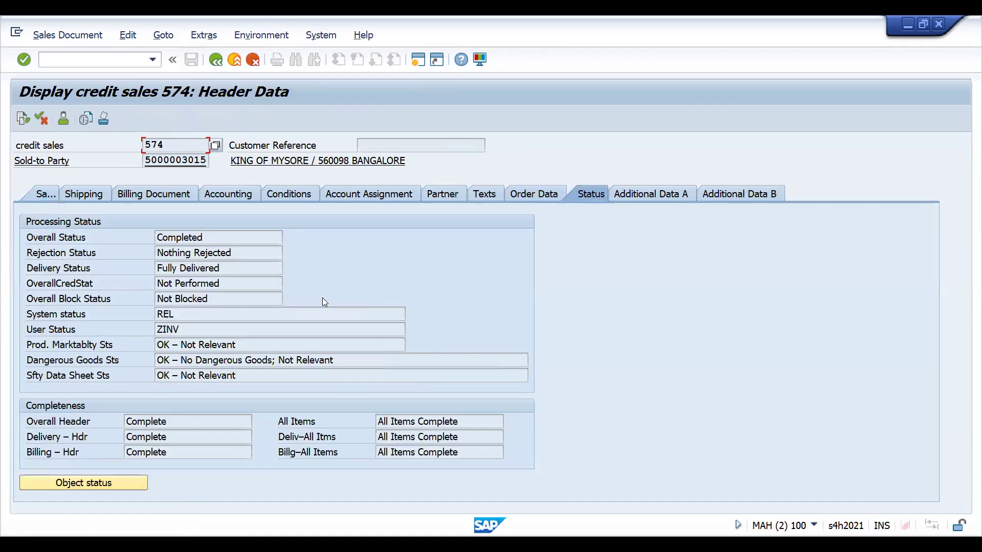
left_click(91, 488)
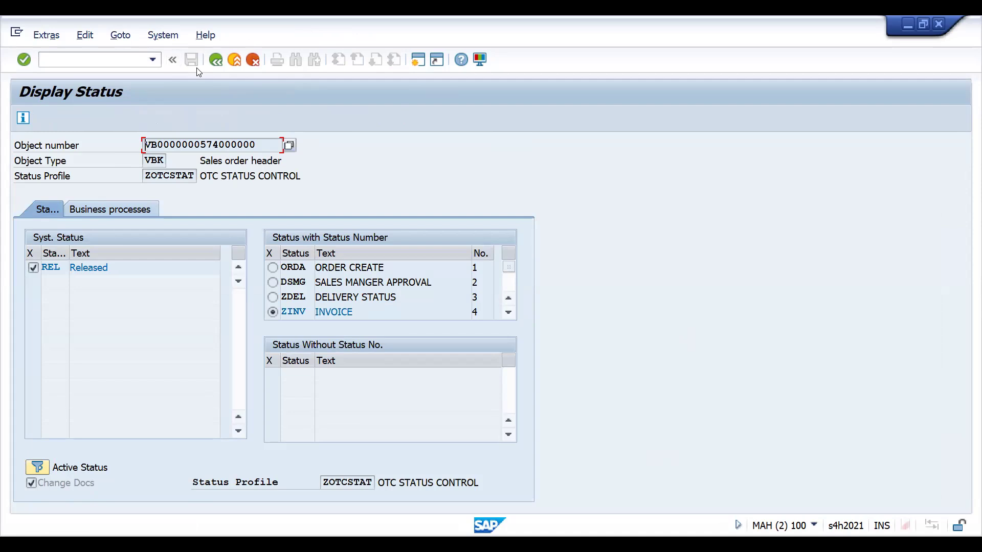
key("F3")
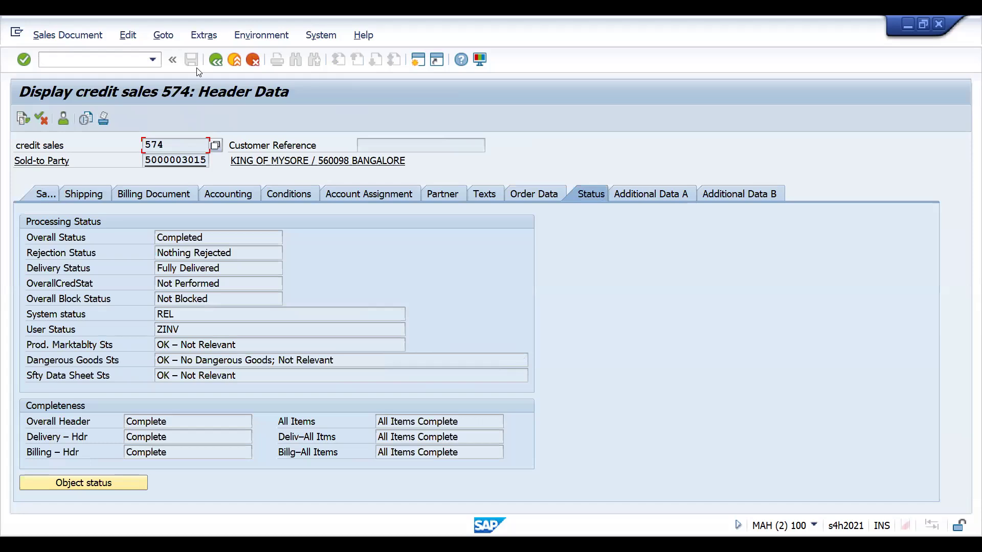
key("F3")
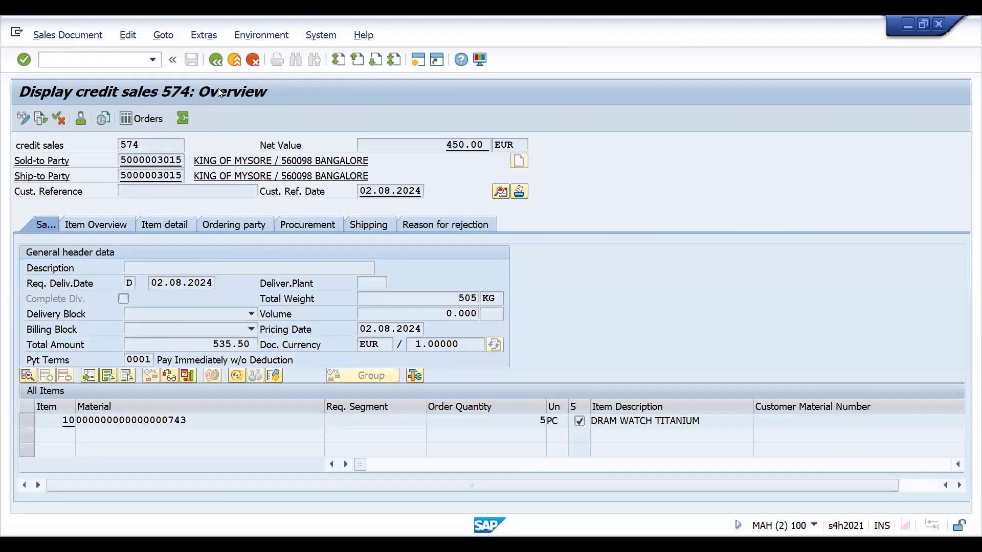
key("F5")
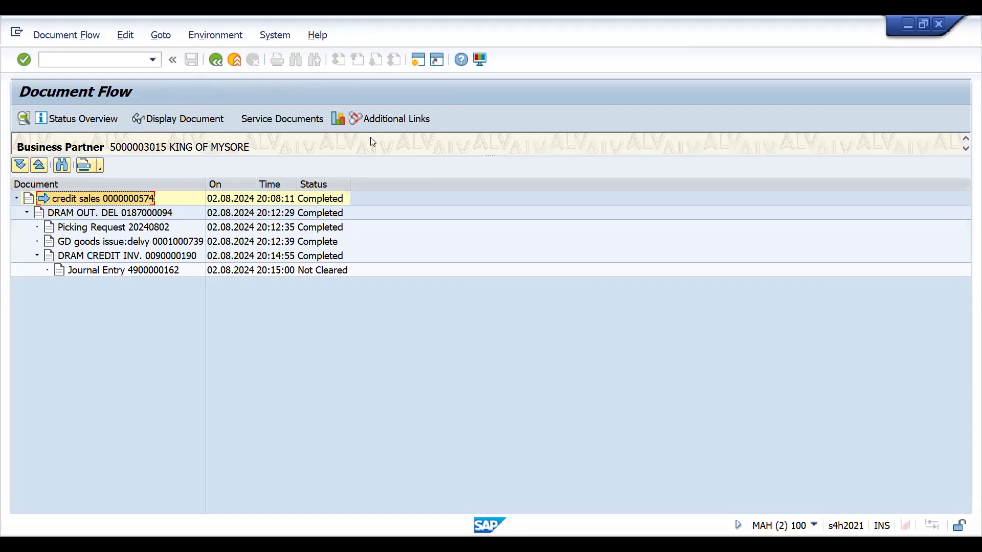
- Open the details of item category DTAN in transaction VOV7
left_click(115, 56)
type("/NVOV7")
key("Return")
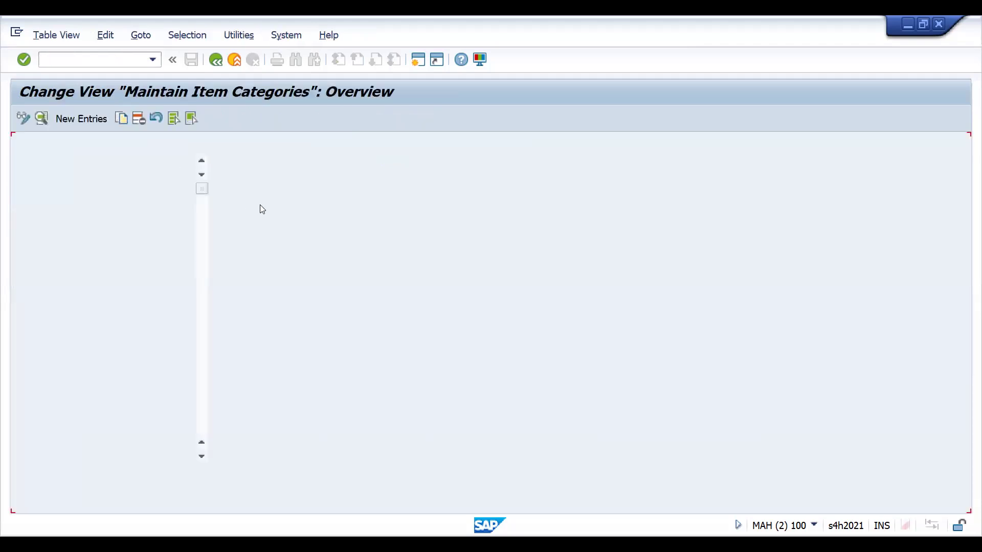
left_click(104, 498)
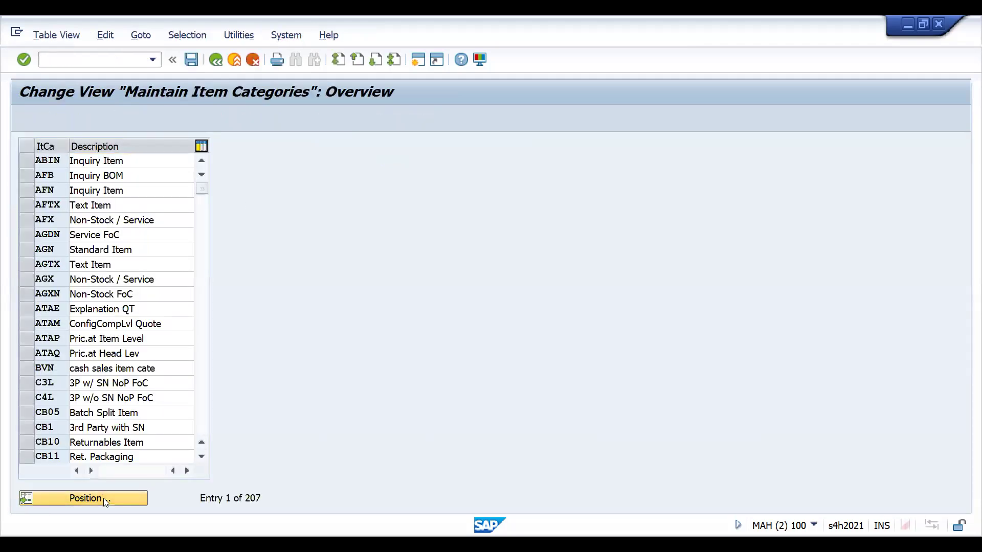
type("DTAN")
key("Return")
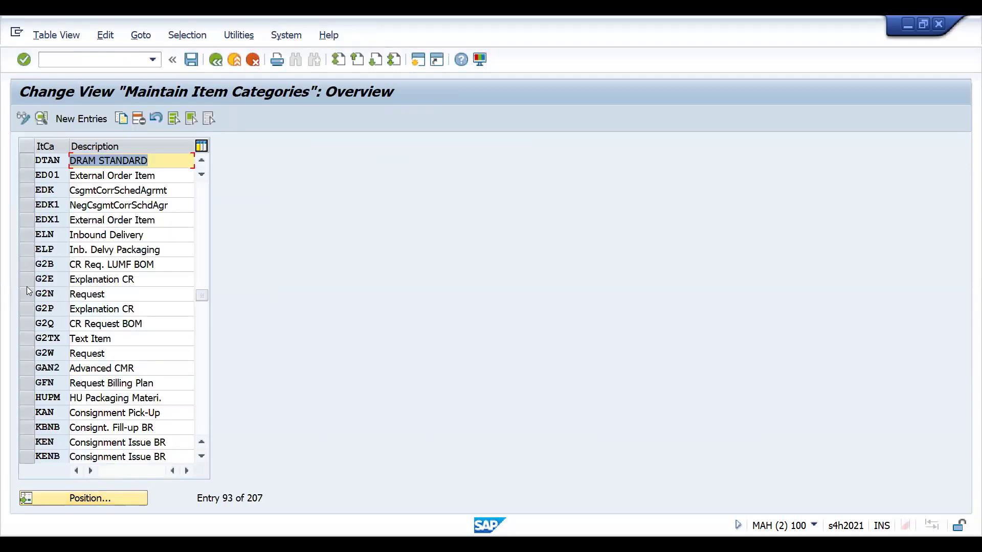
double_click(54, 165)
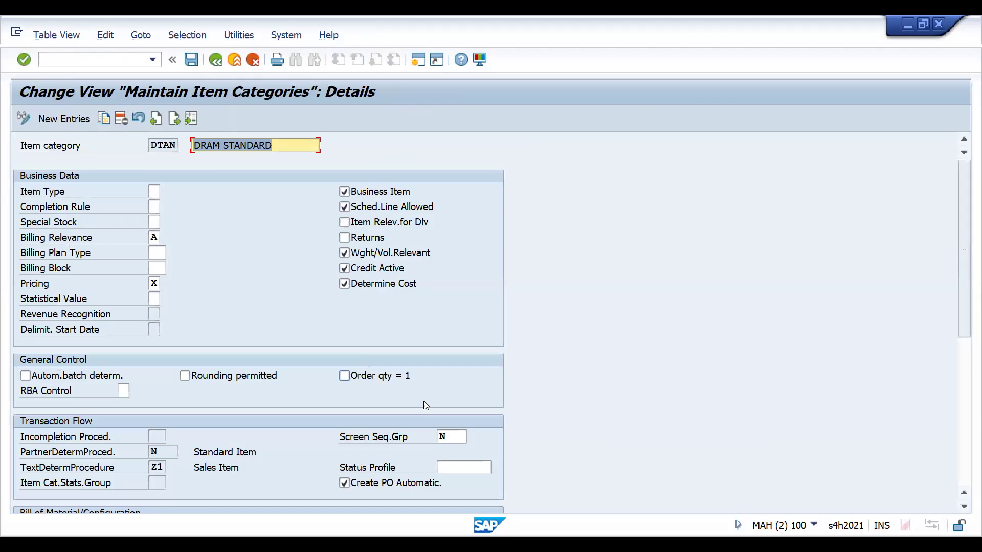
- Examine the Status Profile setting of item category DTAN and return to the item category overview
left_click(457, 467)
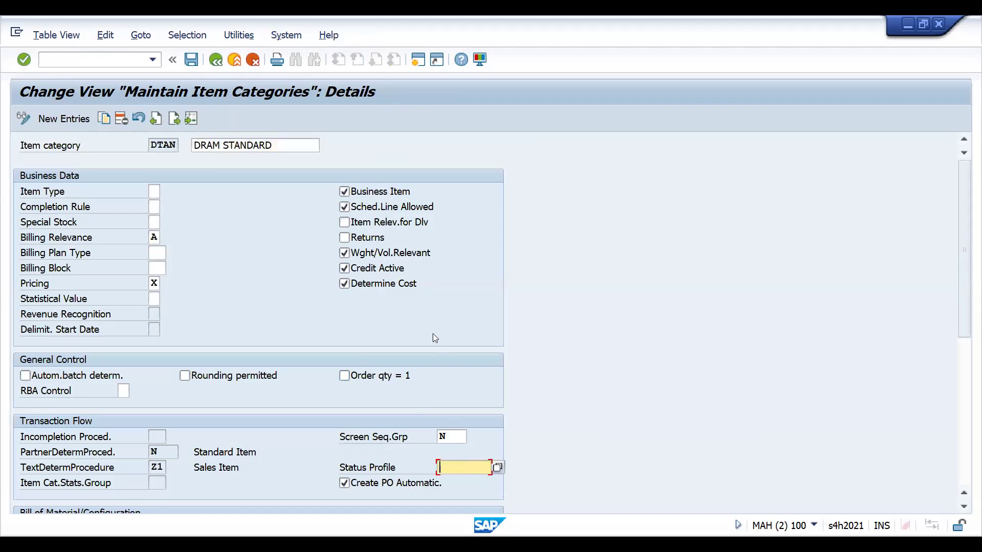
left_click(93, 65)
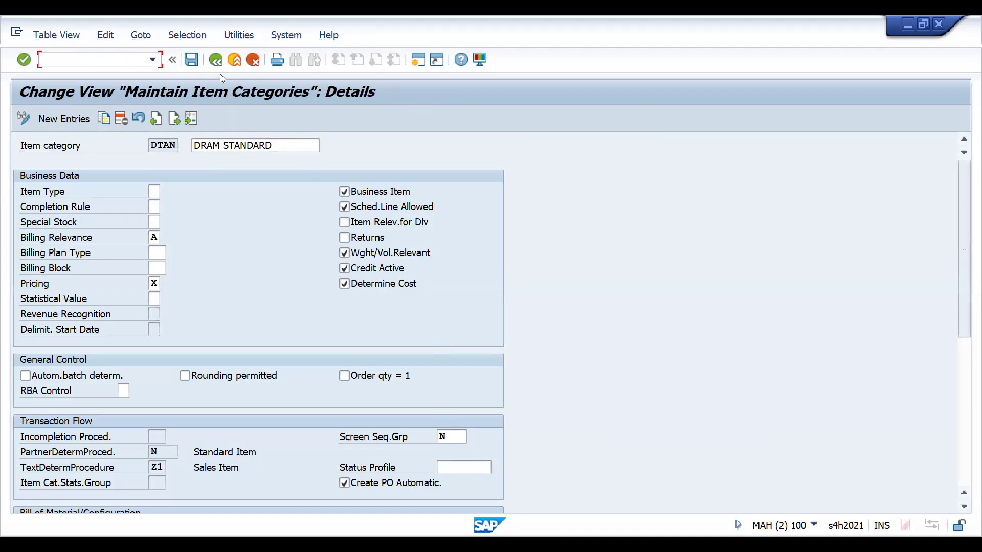
key("F3")
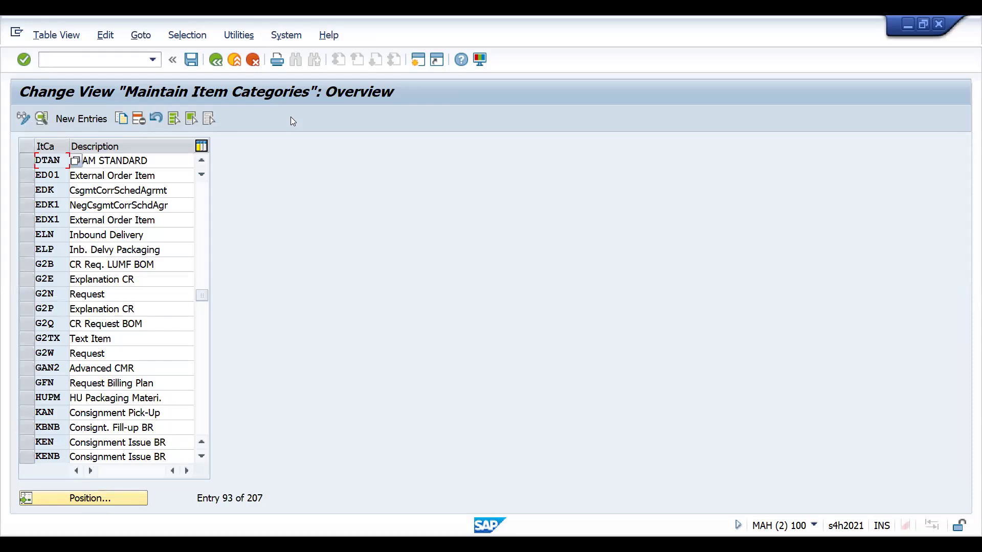
- Switch to Chrome and look through the first page of courses on the instructor's Udemy profile
key("alt+Tab")
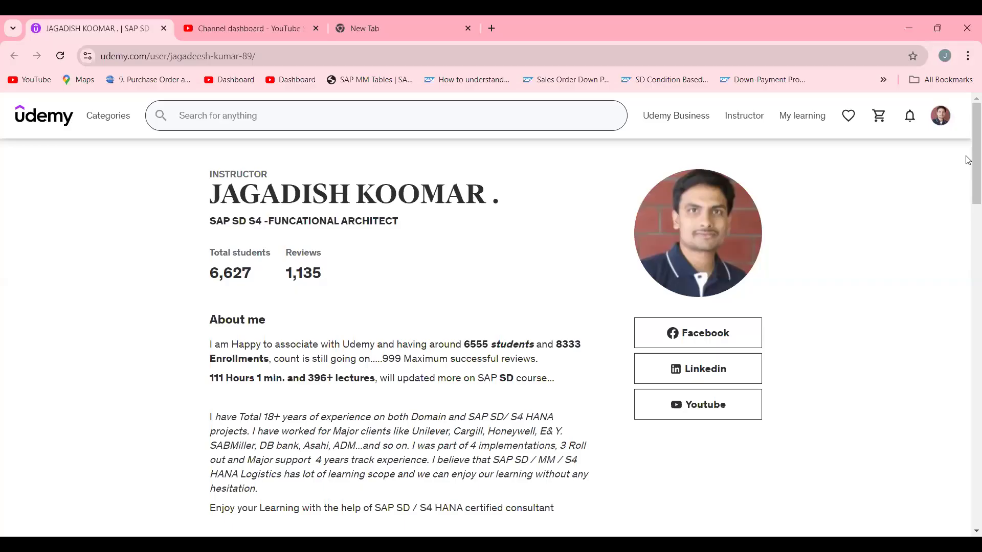
scroll(967, 160, "down", 6)
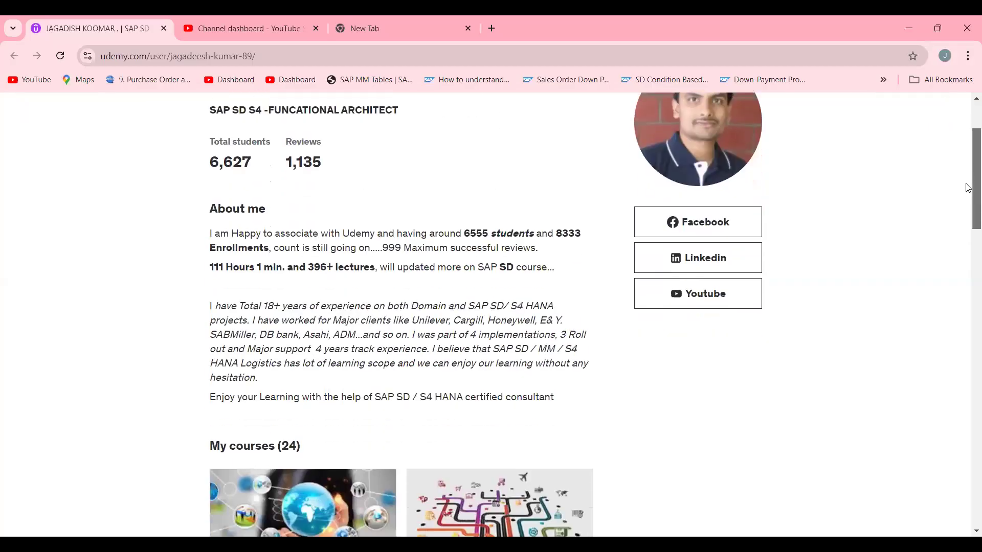
scroll(968, 265, "down", 2)
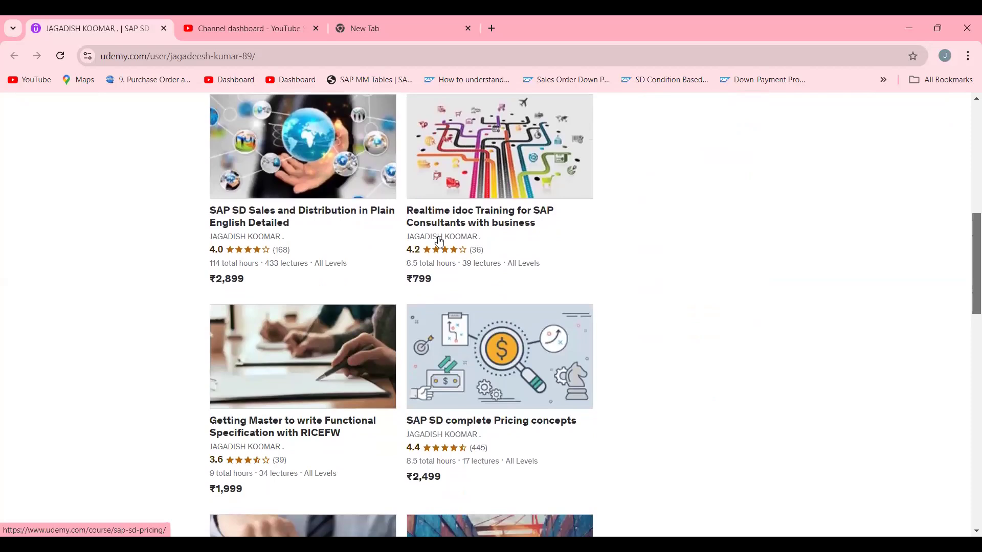
left_click_drag(970, 235, 968, 443)
scroll(527, 348, "down", 3)
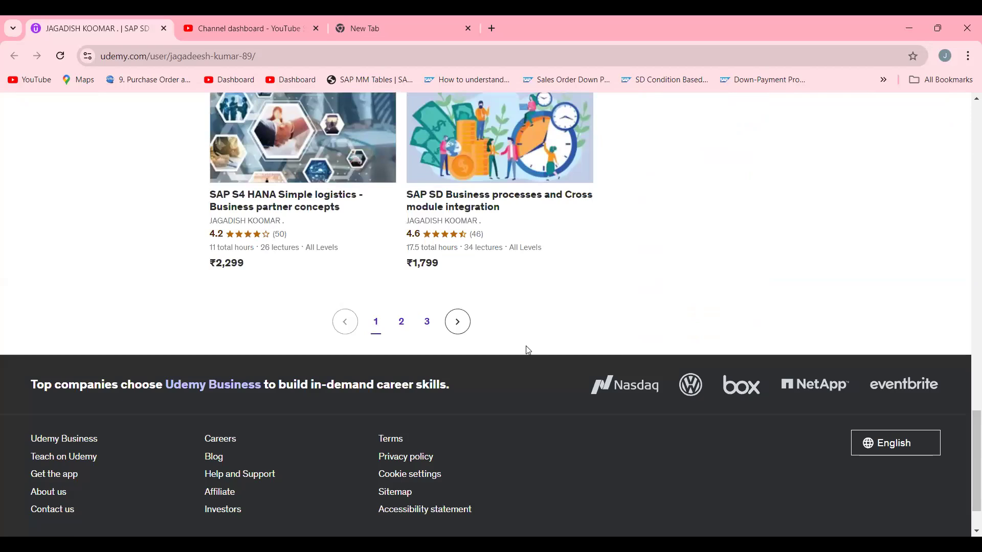
- Look through page 3 of the instructor's Udemy courses and bring up the YouTube Studio channel dashboard
left_click(427, 322)
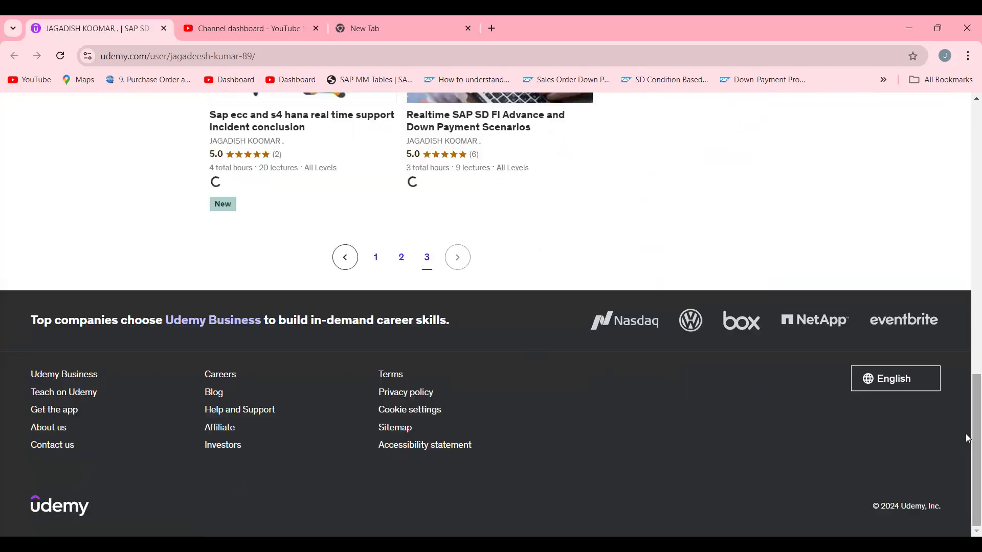
left_click_drag(965, 436, 953, 296)
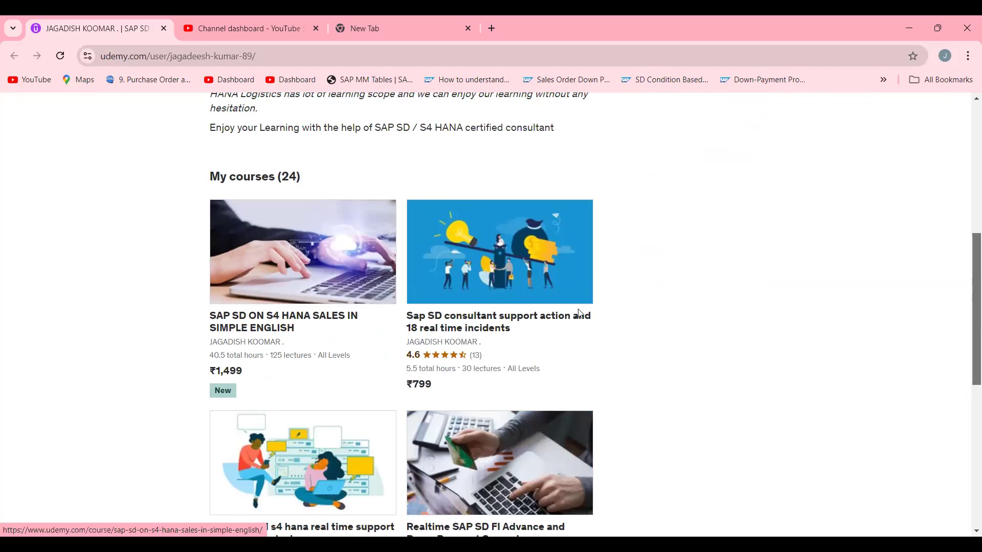
left_click(967, 169)
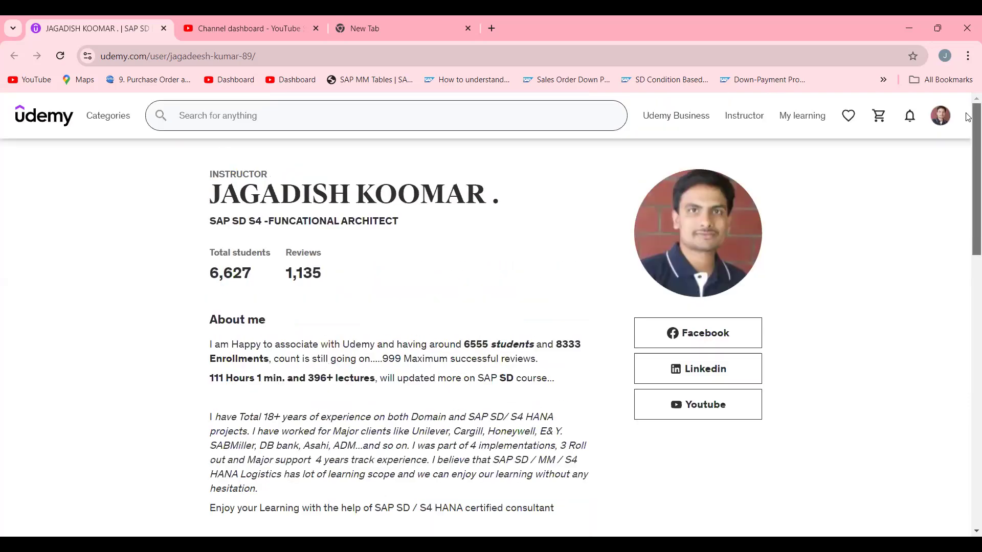
left_click(196, 31)
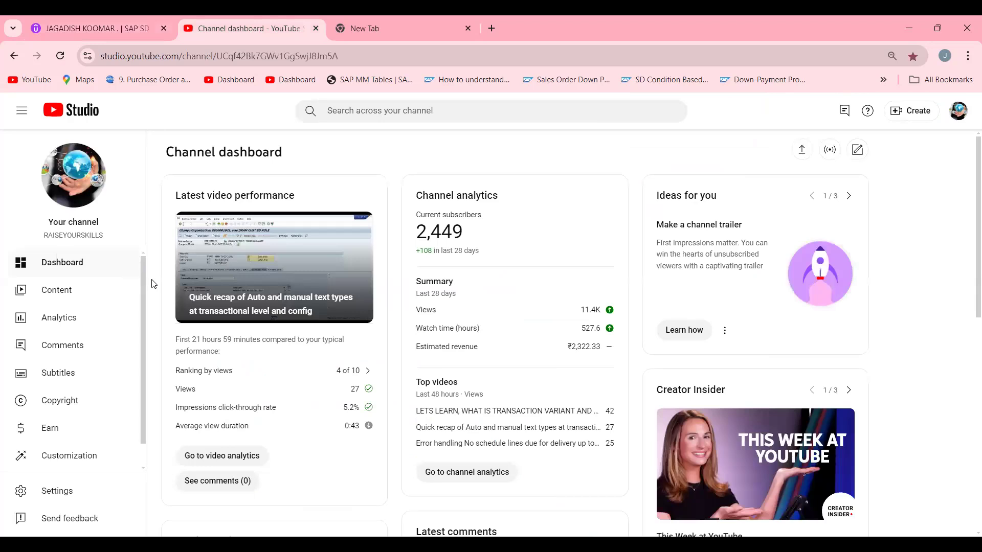